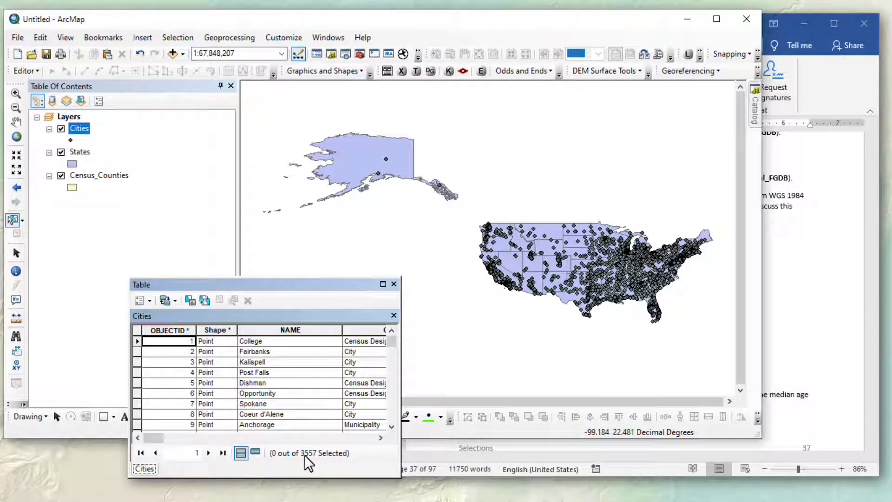
Step: Check the feature-count questions in the Word exercise document, and open the States layer's attribute table in ArcMap to read its record count
left_click(833, 96)
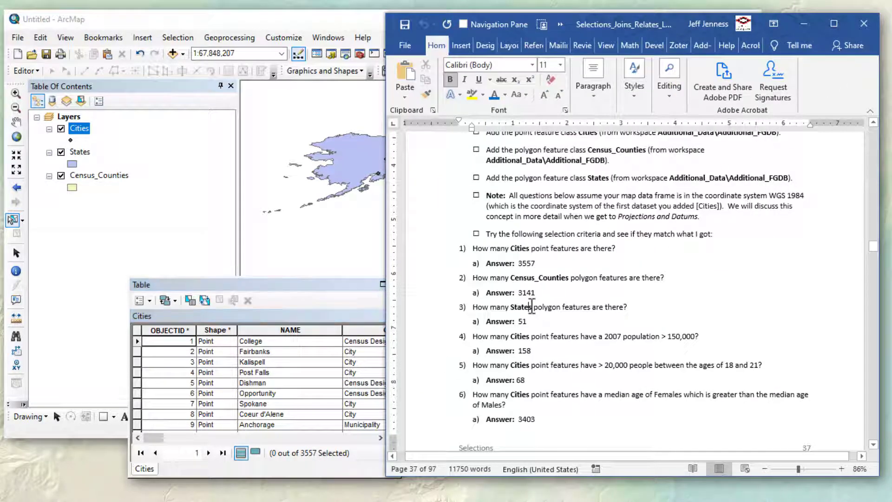
left_click(79, 152)
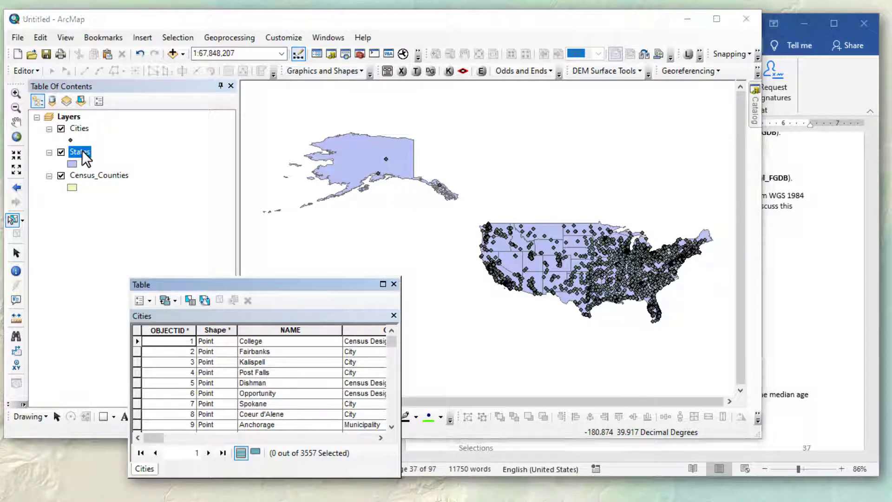
key("ctrl+t")
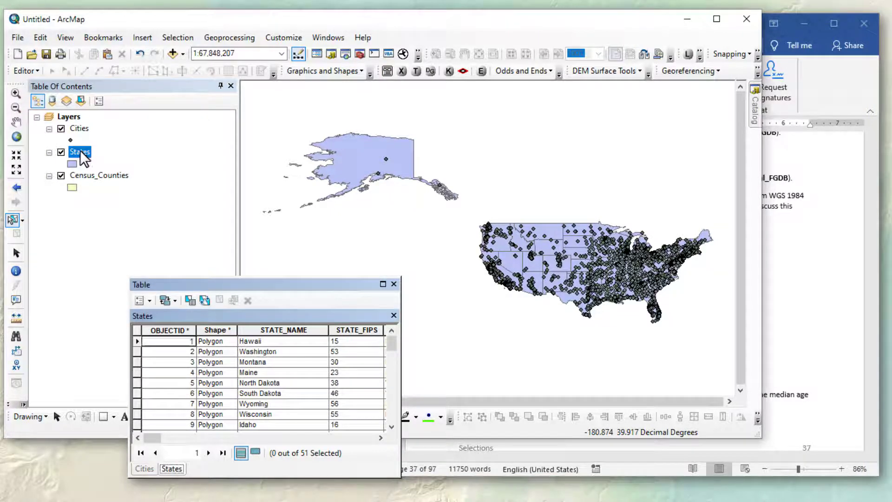
right_click(80, 149)
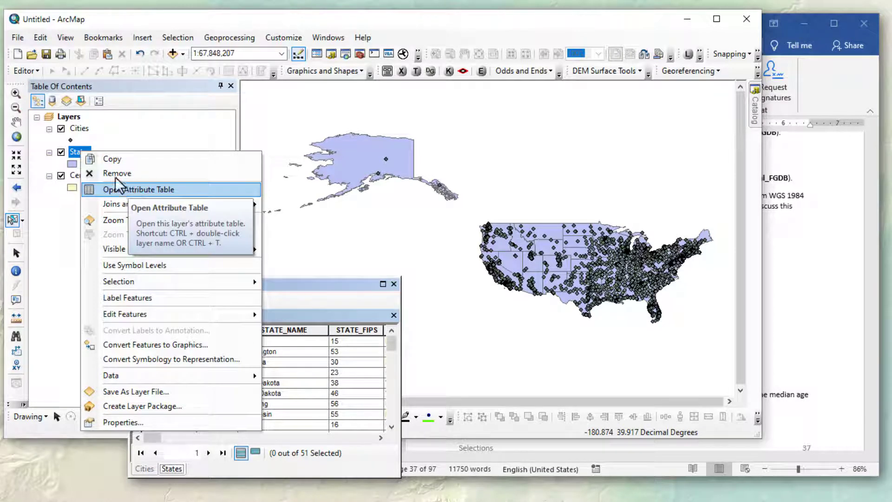
left_click(72, 149)
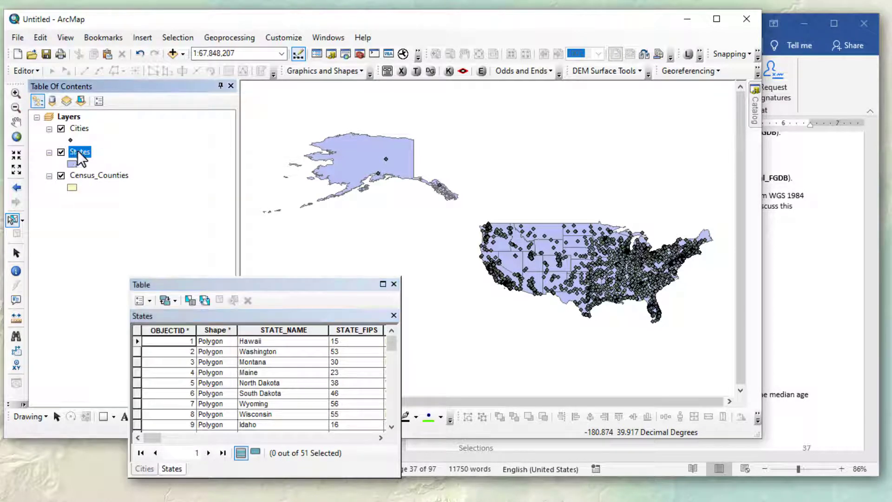
Step: Open the Census_Counties attribute table to read its record count, and compare it with the exercise answers in the Word document
left_click(113, 153)
double_click(95, 180)
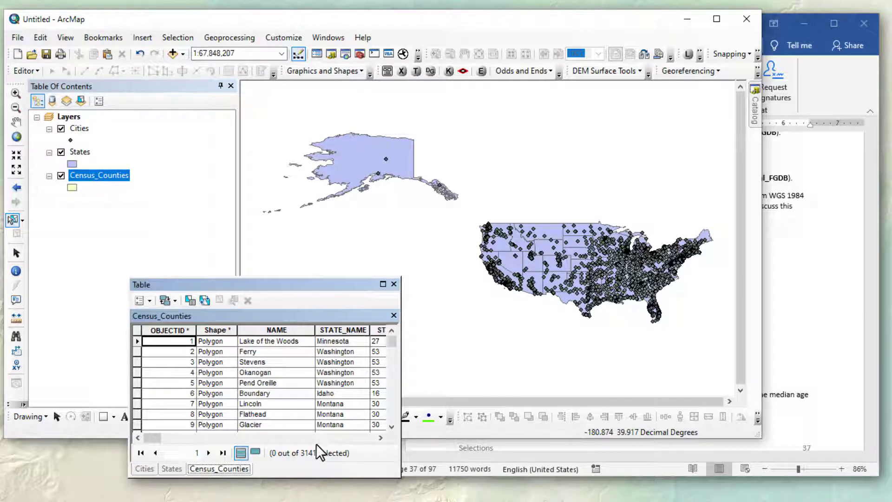
left_click(835, 100)
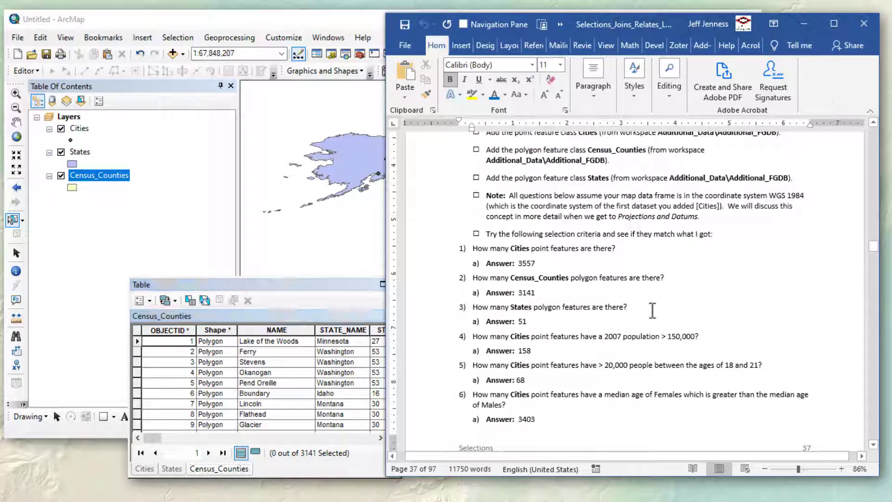
left_click_drag(472, 248, 647, 308)
left_click(689, 352)
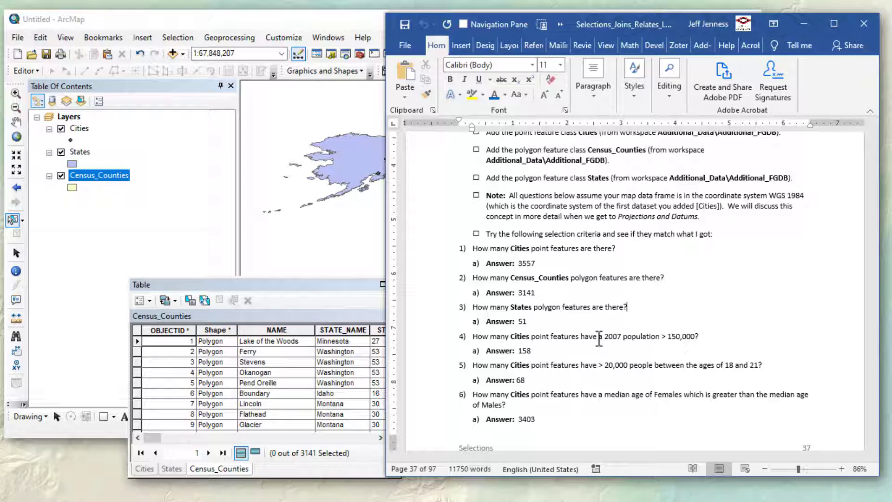
Step: In ArcMap, select by attributes the Cities table records matching POP2007 > 150000, as a new selection
left_click(240, 285)
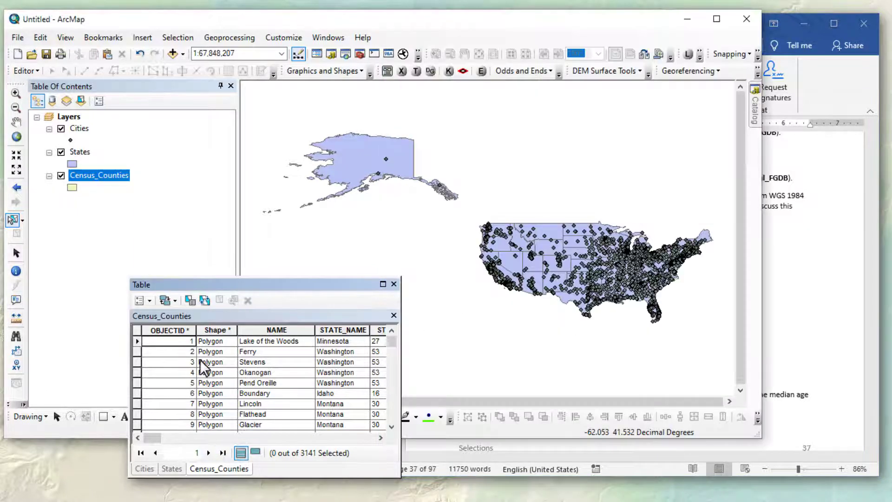
left_click(143, 468)
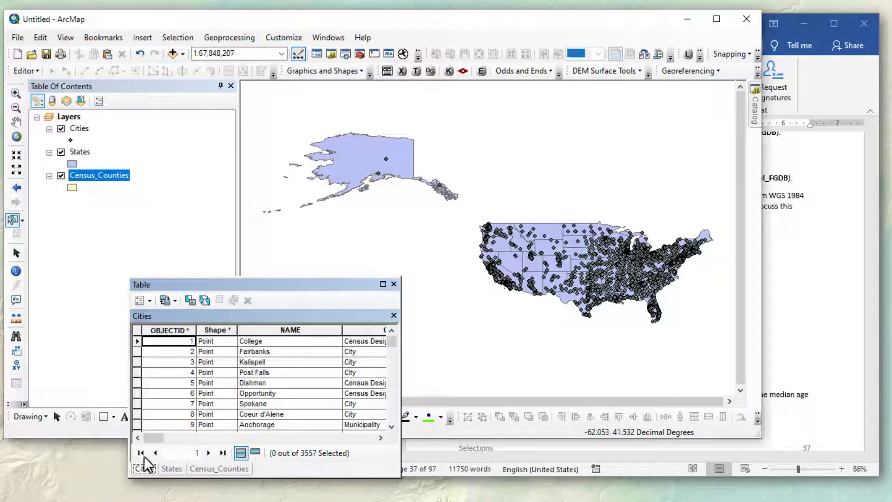
left_click(189, 300)
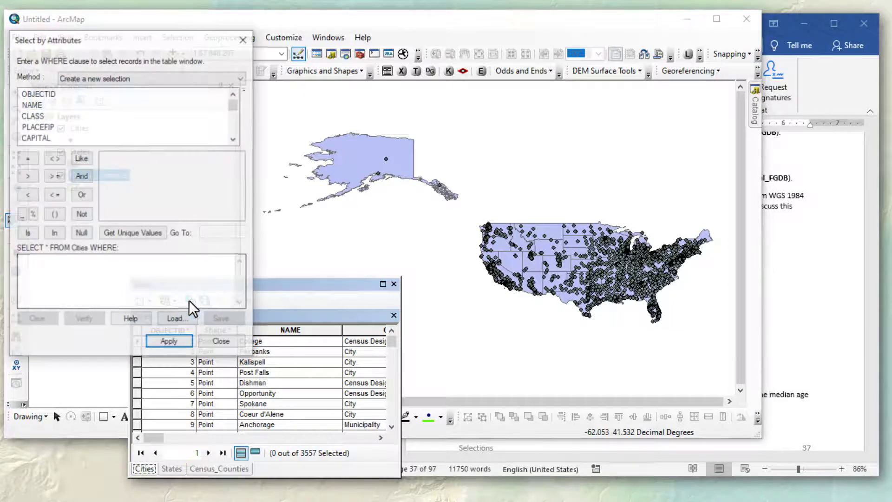
left_click_drag(232, 108, 235, 110)
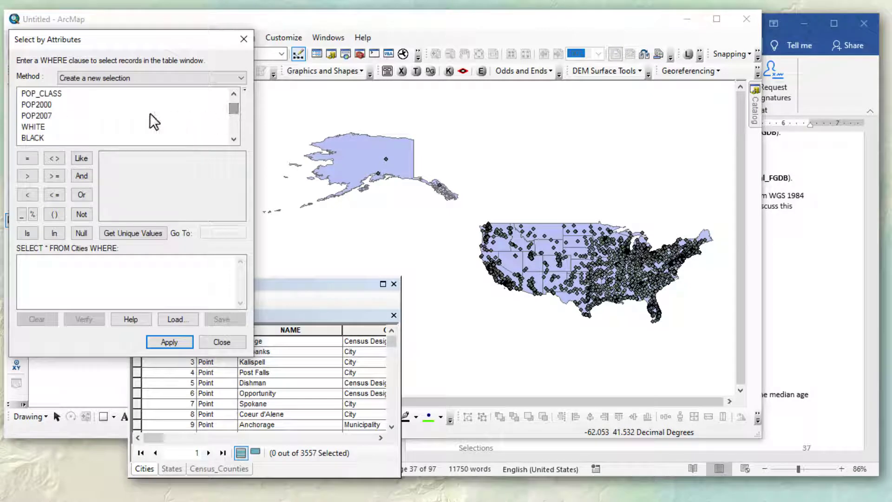
double_click(42, 116)
type(">")
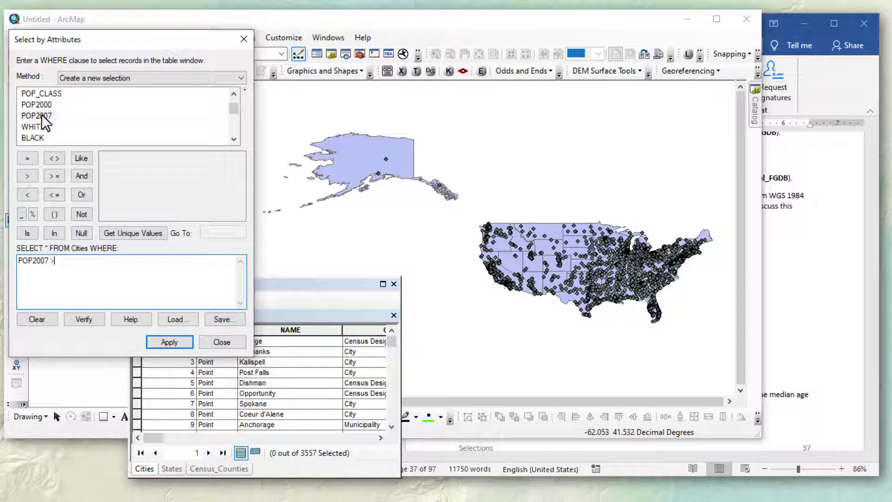
type(" 150000")
left_click(169, 342)
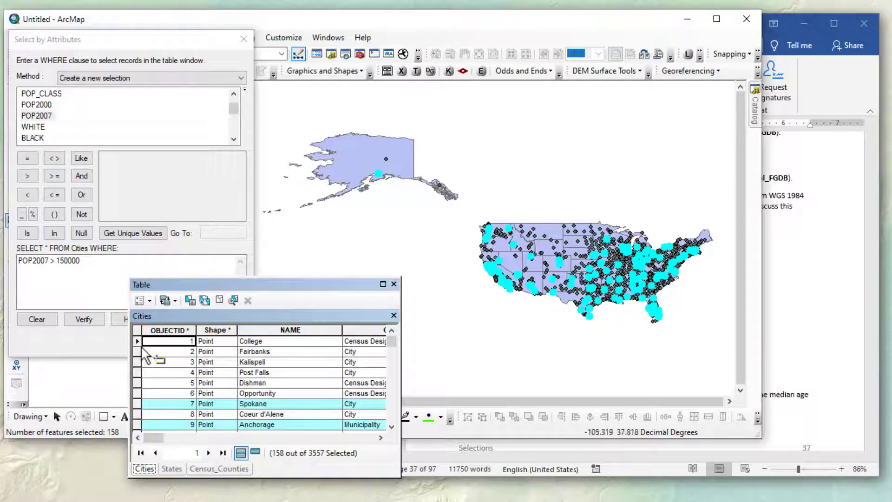
Step: Read question 5 in the Word document, and create a new Cities selection in ArcMap with the query AGE_18_21 > 20000
left_click(823, 46)
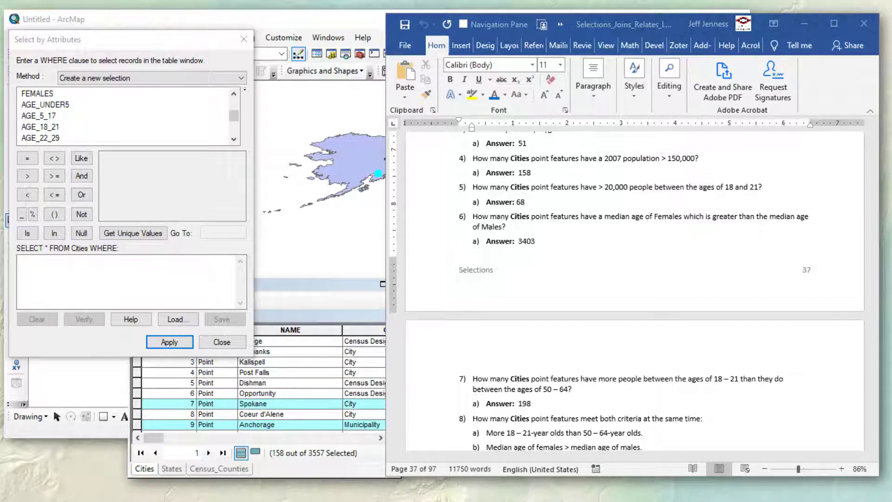
left_click(88, 339)
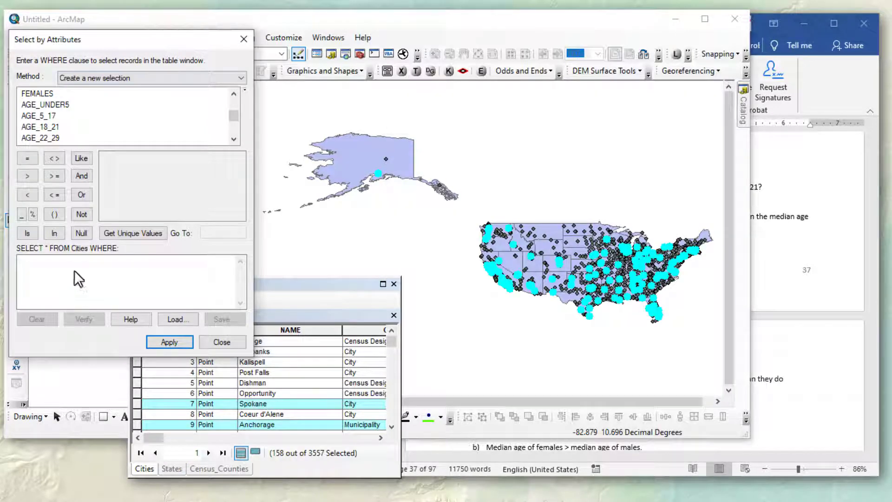
left_click(44, 126)
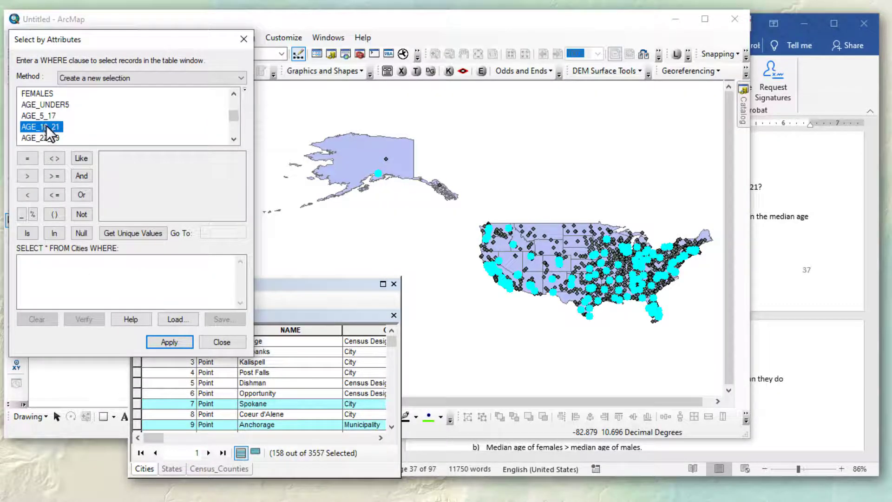
double_click(46, 125)
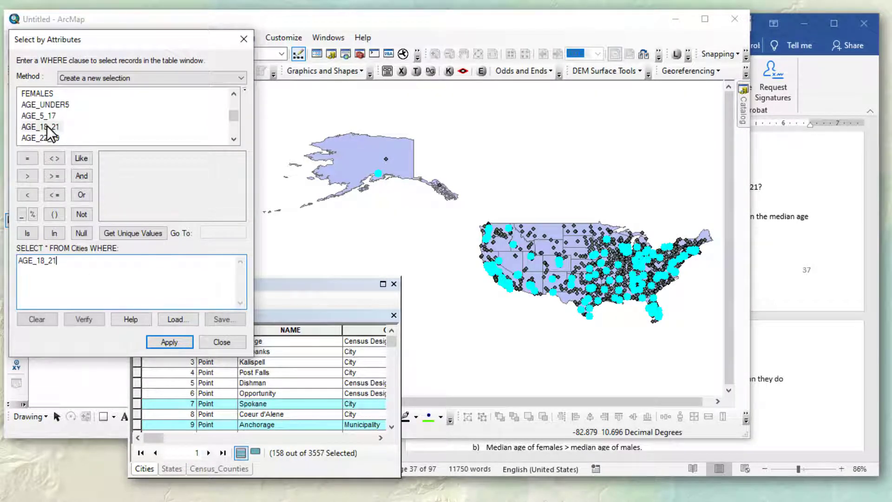
left_click(27, 179)
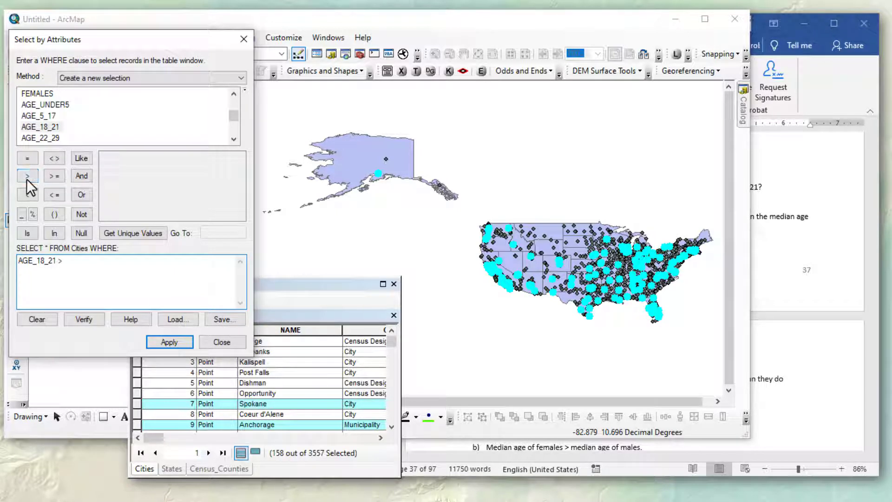
type("20000")
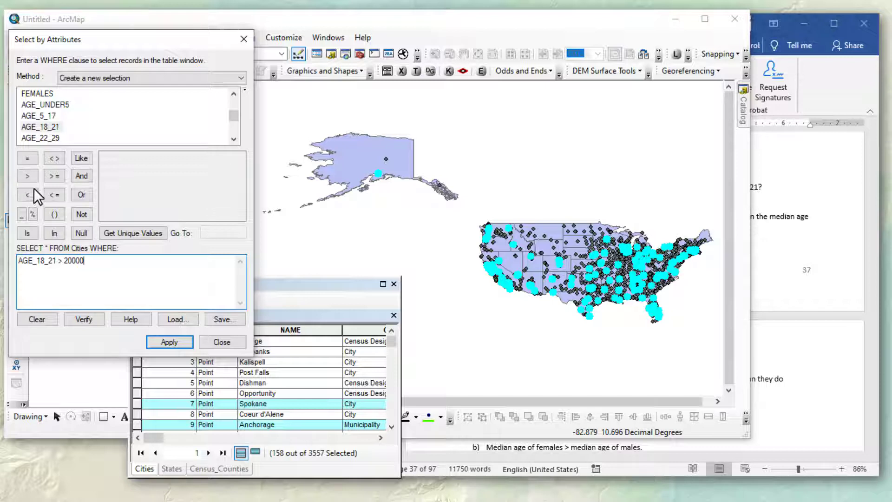
left_click(162, 342)
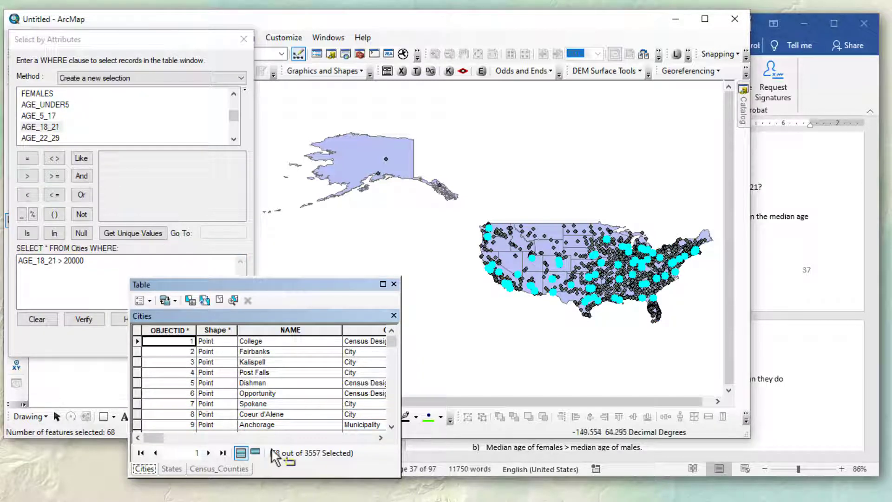
Step: Read question 6 in the Word document, and clear the AGE_18_21 expression from the attribute query in ArcMap
left_click(858, 88)
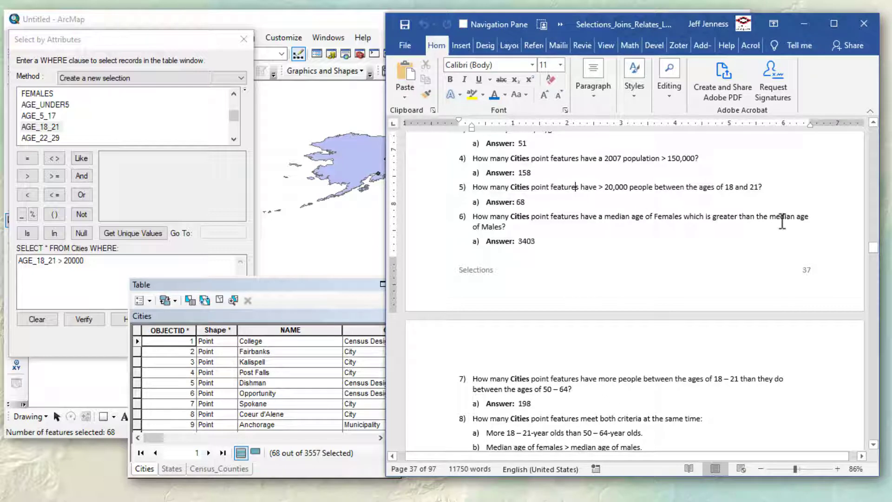
left_click(60, 335)
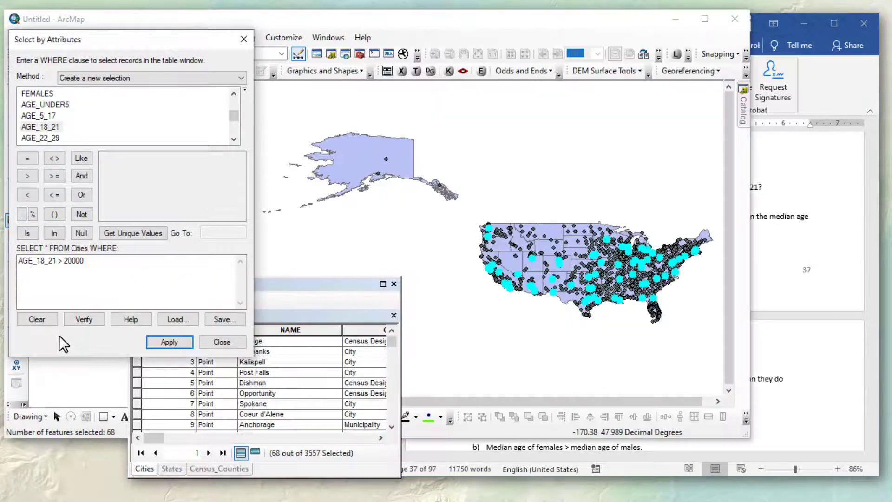
left_click(43, 317)
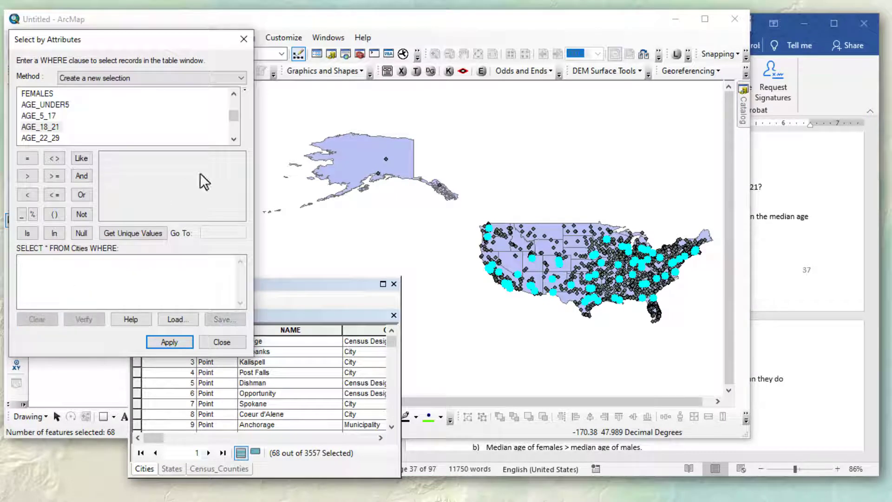
Step: Create a new selection of the Cities records with the query MED_AGE_F > MED_AGE_M
left_click(234, 140)
left_click(234, 141)
left_click(234, 140)
left_click(234, 140)
left_click(234, 140)
left_click(234, 140)
left_click(235, 140)
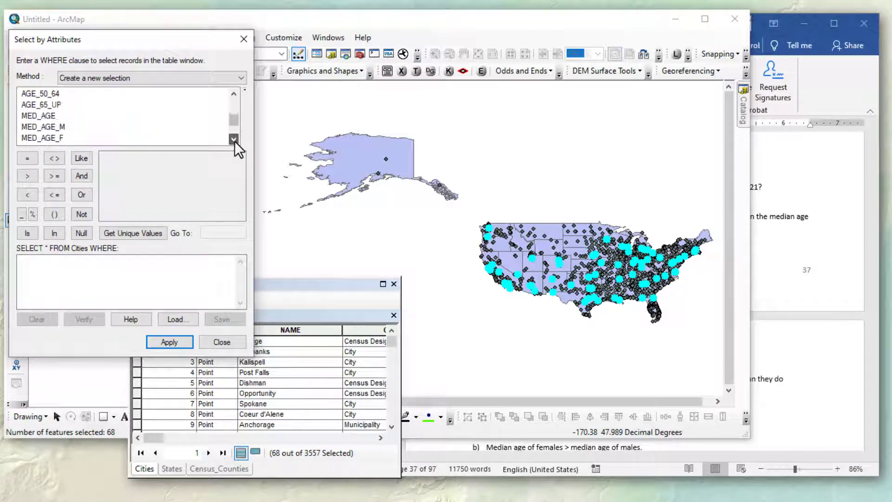
left_click(234, 140)
left_click(60, 115)
left_click(60, 126)
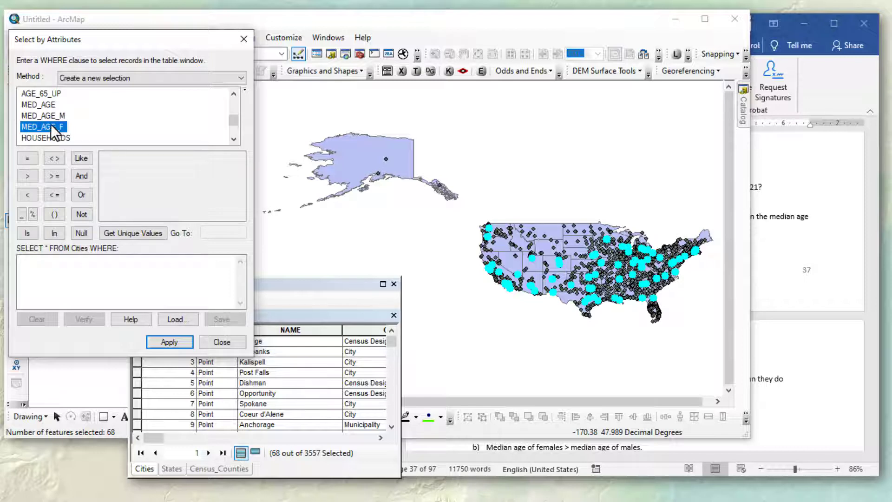
double_click(49, 124)
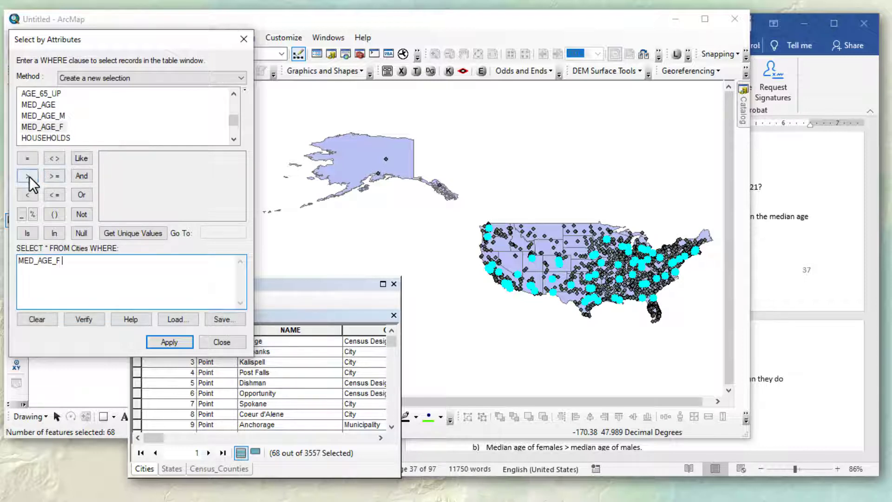
left_click(28, 176)
double_click(55, 116)
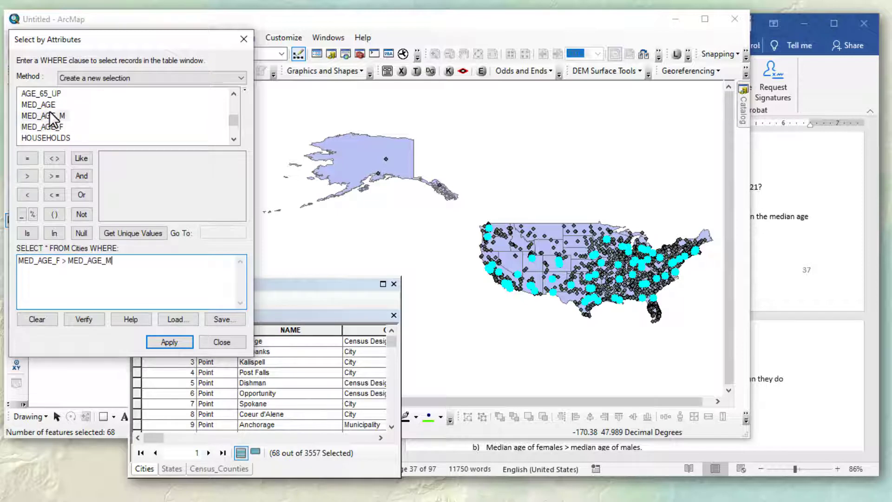
left_click(169, 341)
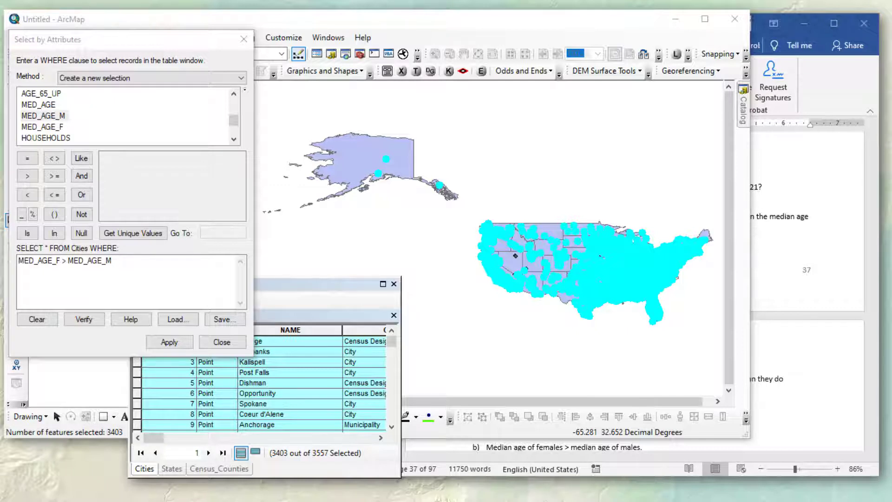
Step: Read question 7 in the Word document, and clear the median age expression from the attribute query in ArcMap
left_click(820, 38)
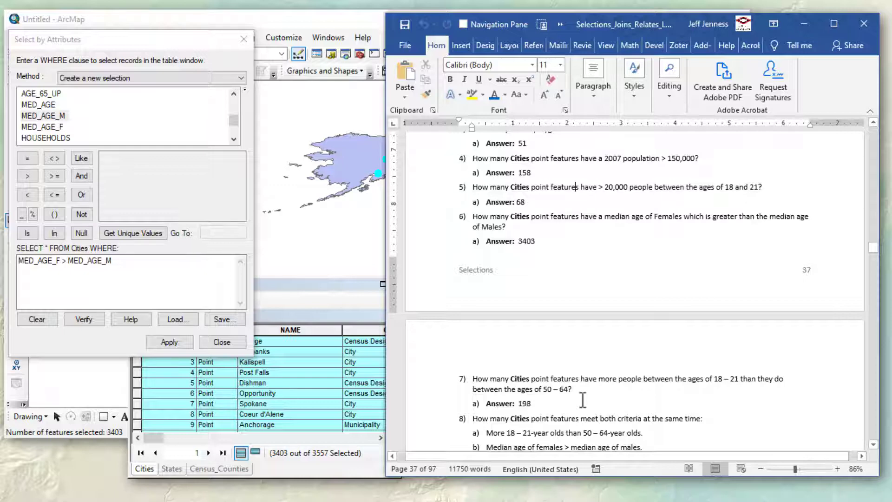
left_click(99, 342)
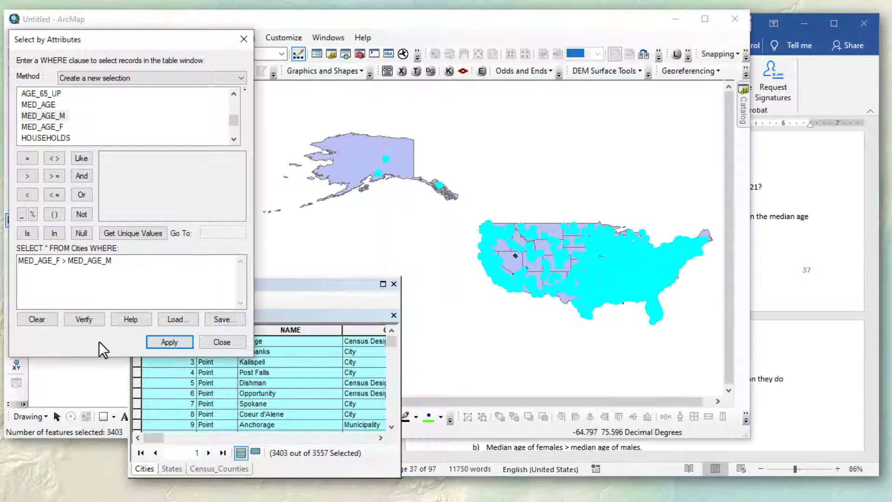
left_click(40, 317)
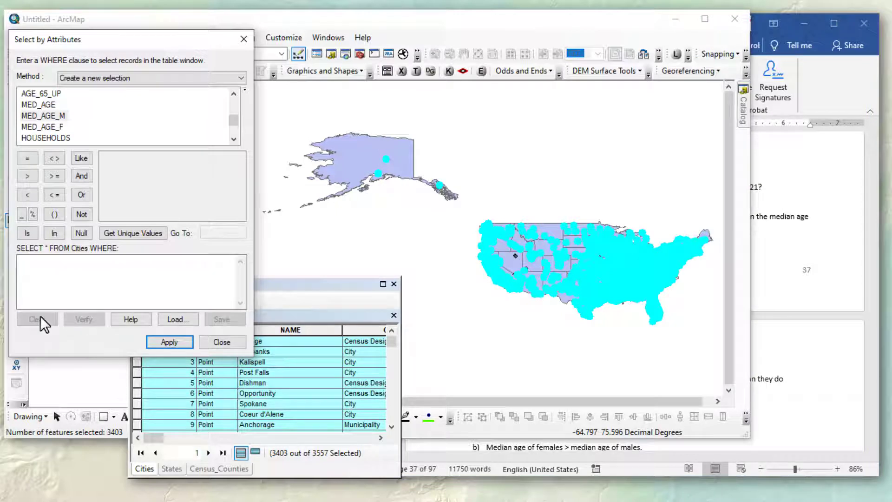
Step: Create a new selection of the Cities records with the query AGE_18_21 > AGE_50_64
left_click(233, 93)
left_click(234, 93)
left_click(233, 93)
left_click(234, 93)
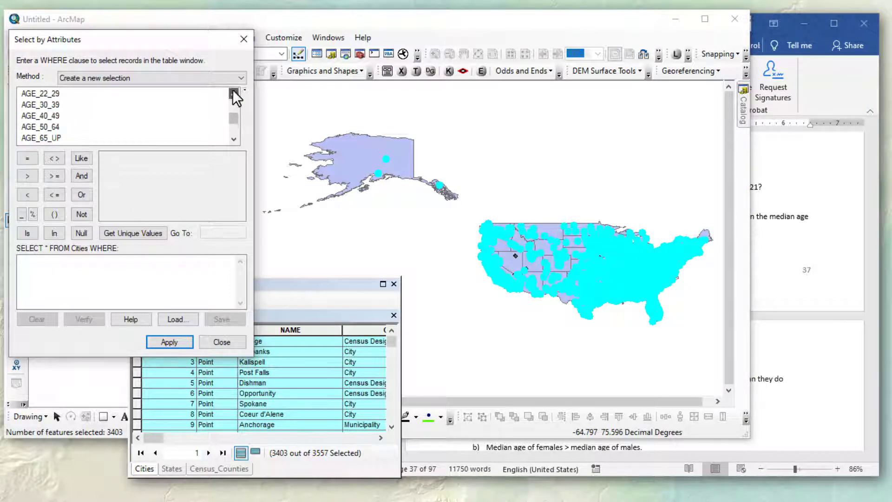
left_click(233, 94)
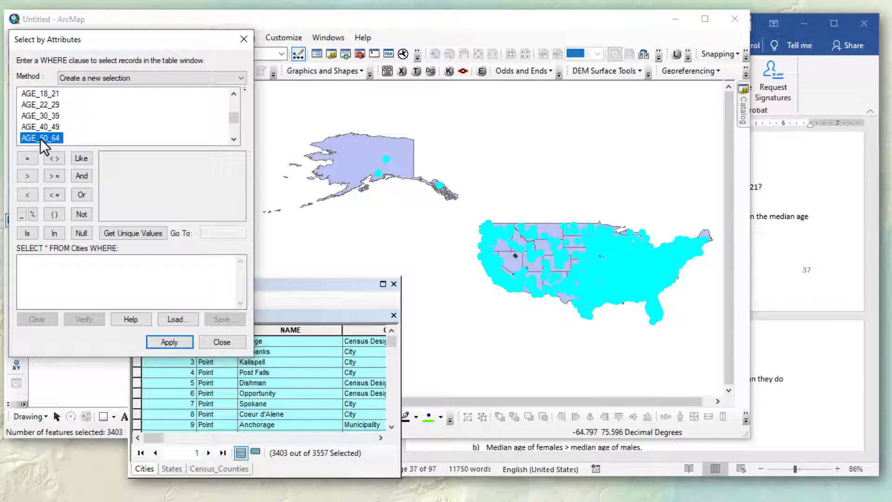
left_click(46, 92)
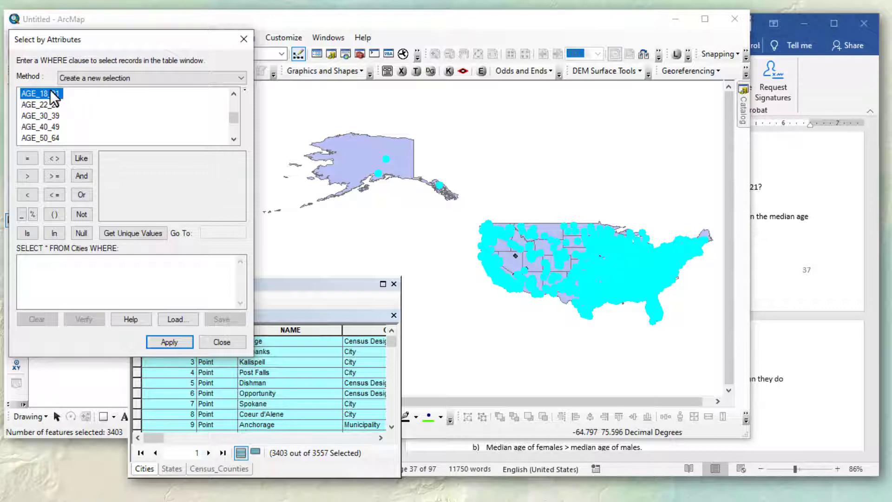
double_click(51, 93)
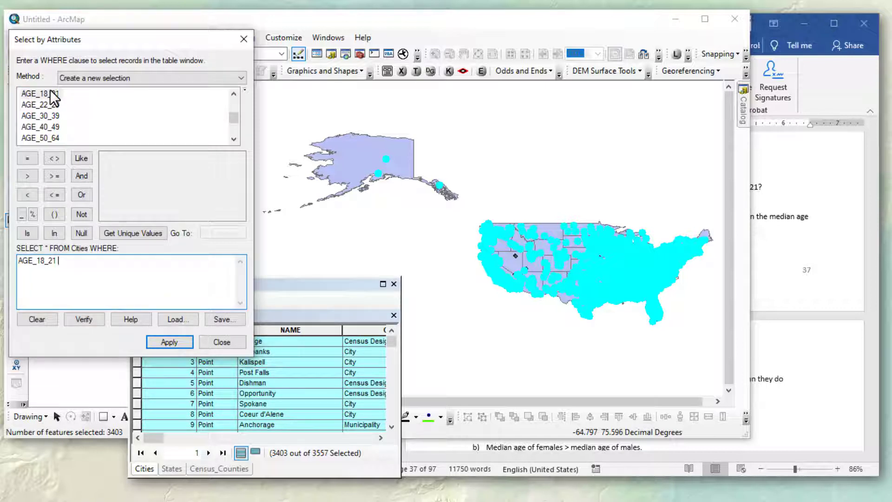
left_click(32, 176)
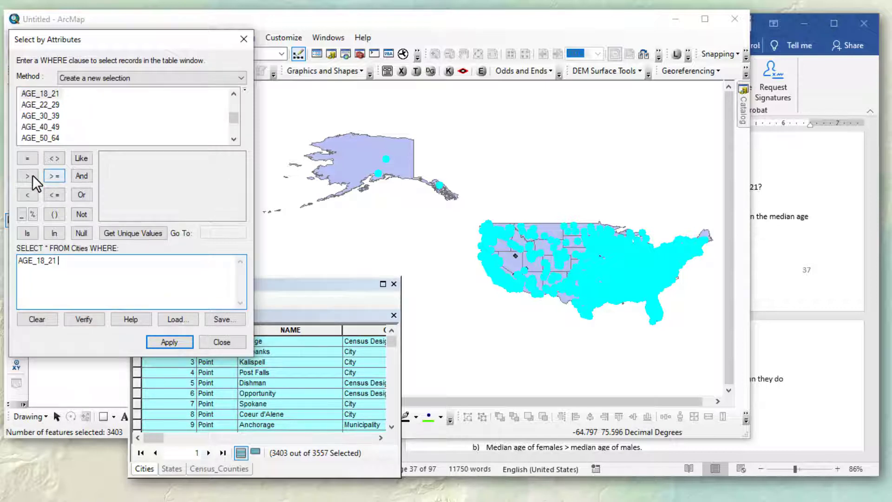
double_click(37, 138)
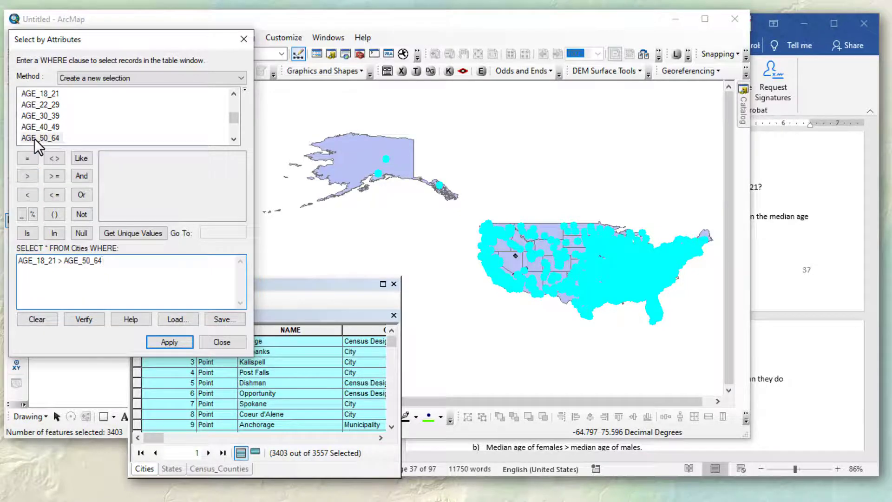
left_click(161, 341)
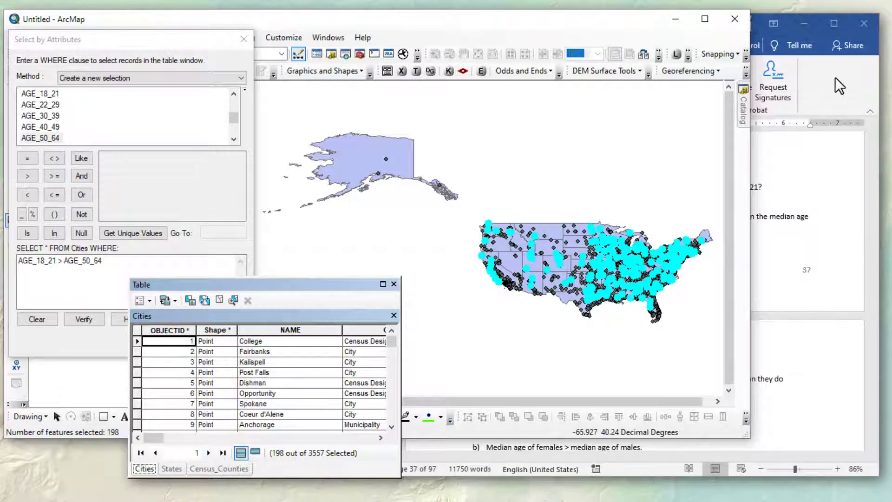
Step: Read question 8 in the Word document, and clear the age group expression from the attribute query in ArcMap
left_click(787, 203)
scroll(756, 292, "down", 5)
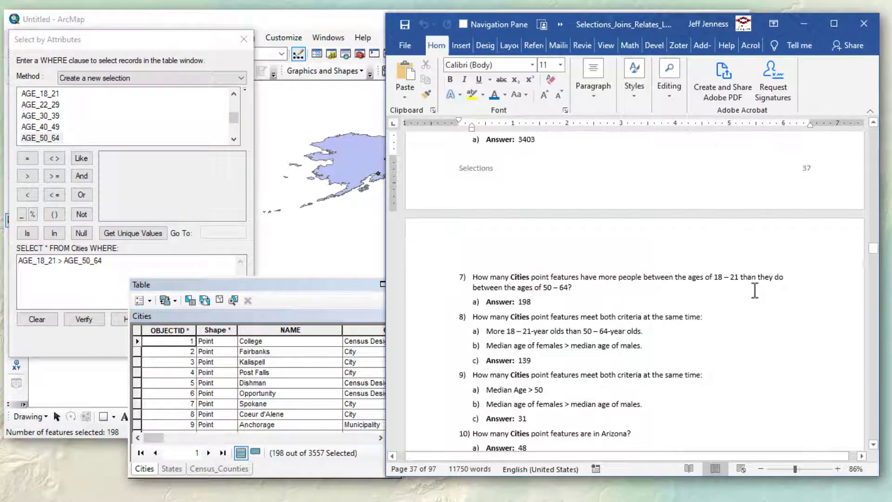
scroll(754, 291, "down", 1)
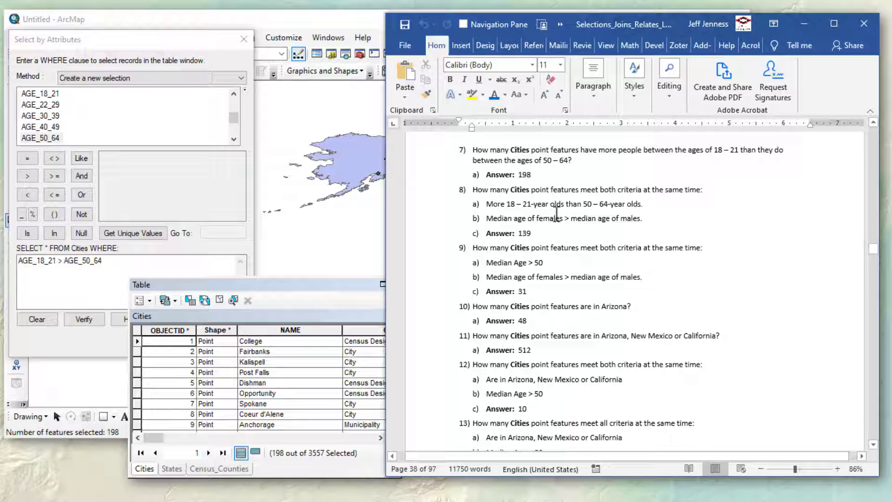
left_click(93, 333)
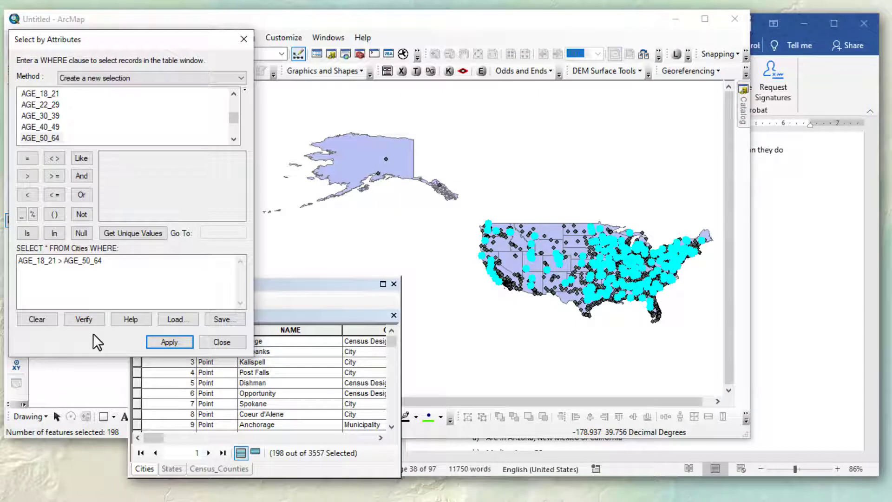
left_click(46, 318)
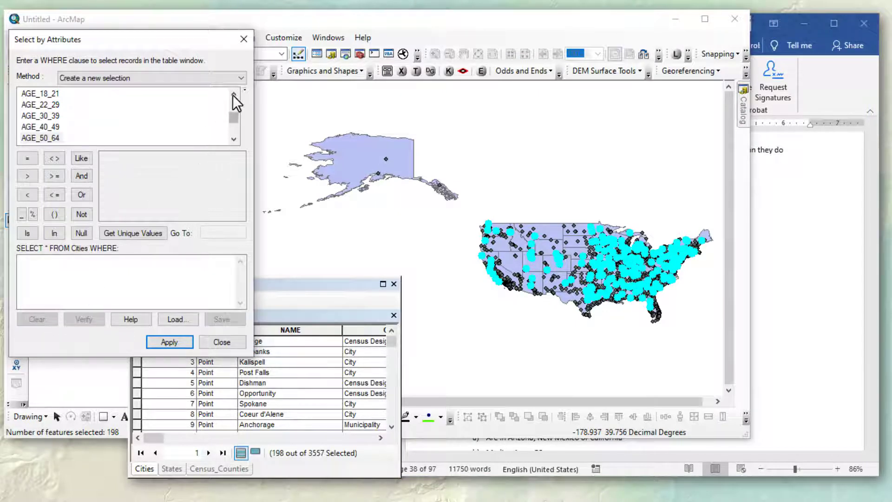
Step: Rebuild the query AGE_18_21 > AGE_50_64 and apply it as a new Cities selection for question 8's first criterion
double_click(41, 93)
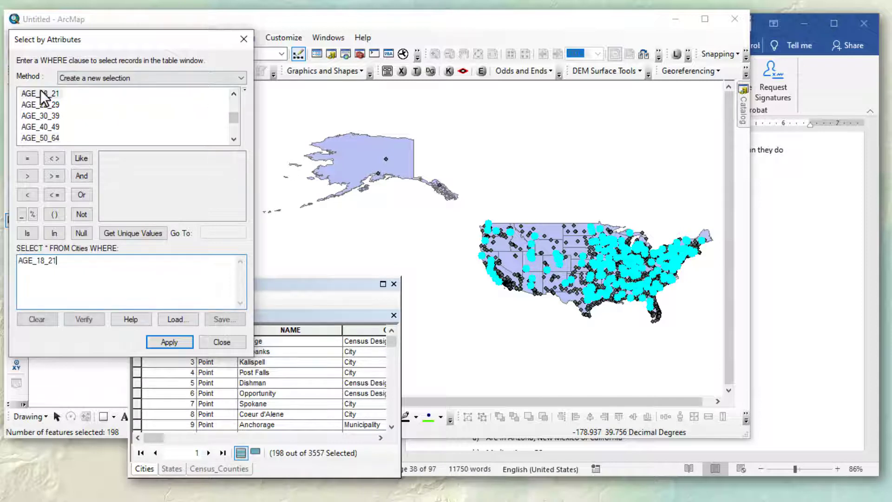
left_click(26, 175)
left_click(36, 136)
double_click(34, 133)
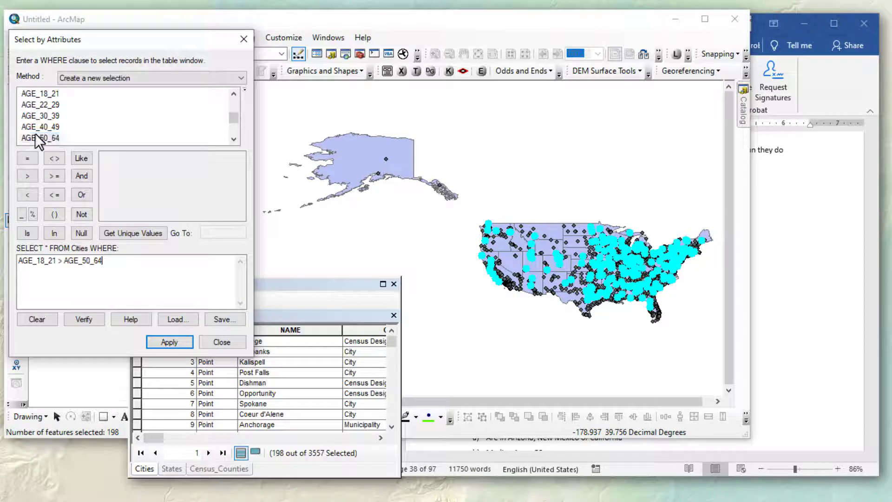
left_click(172, 342)
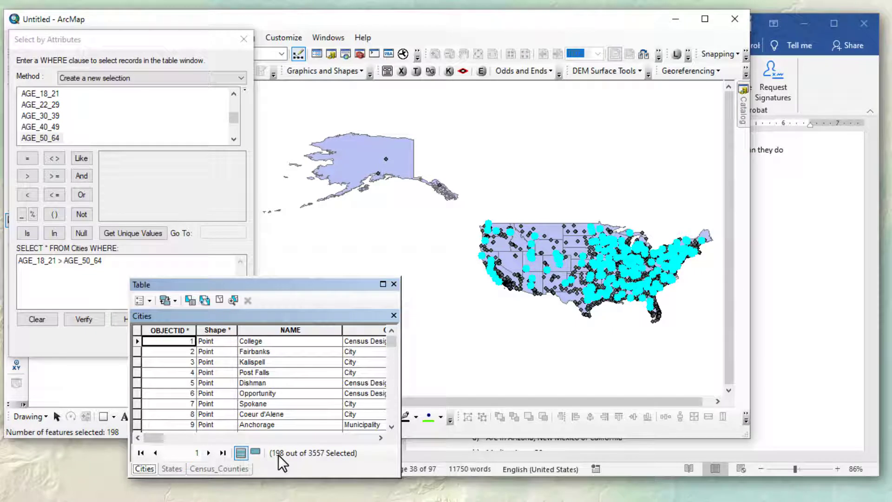
Step: Replace the attribute query's age group expression with MED_AGE_F > MED_AGE_M
left_click(70, 344)
left_click(234, 139)
left_click(233, 139)
left_click(234, 139)
left_click(233, 139)
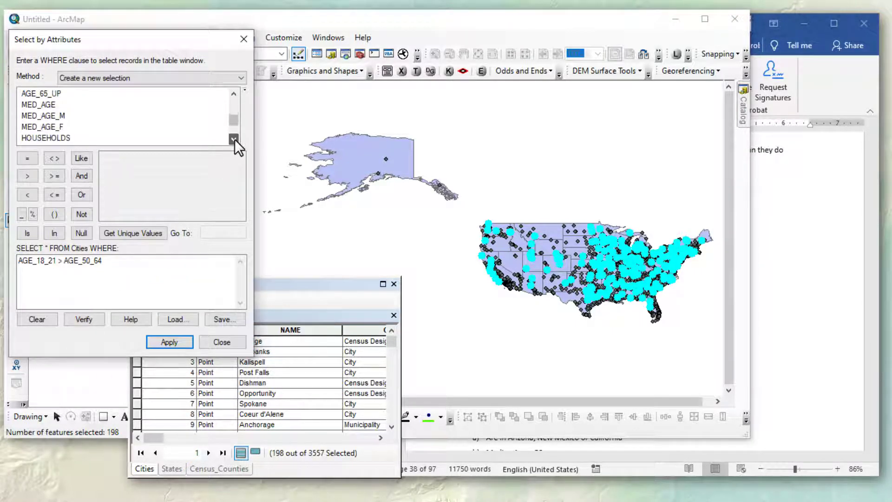
left_click(233, 139)
left_click(33, 319)
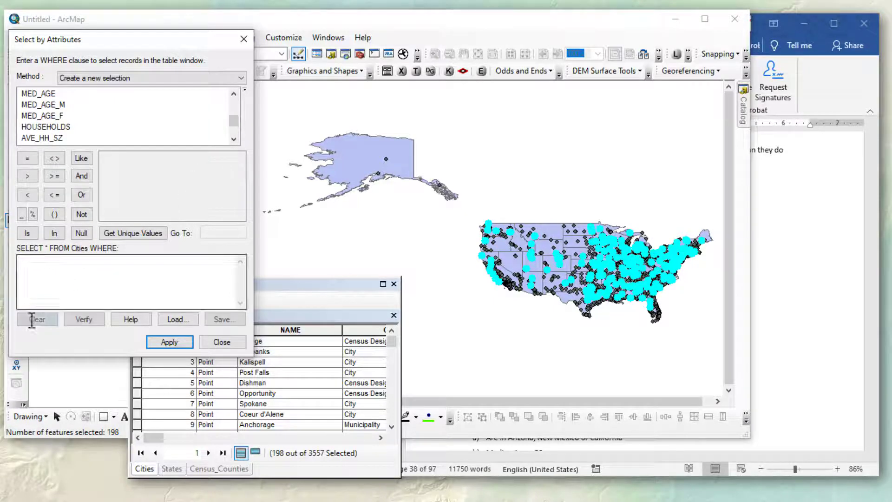
double_click(43, 115)
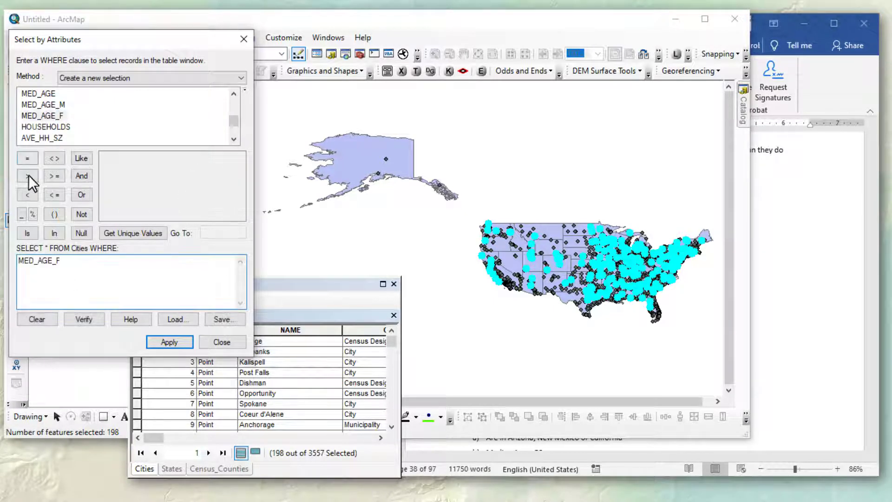
left_click(29, 174)
left_click(43, 104)
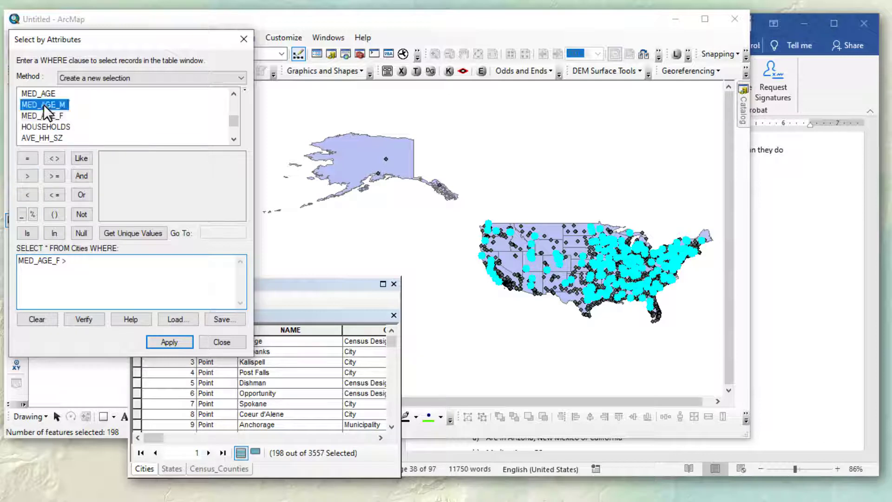
double_click(43, 104)
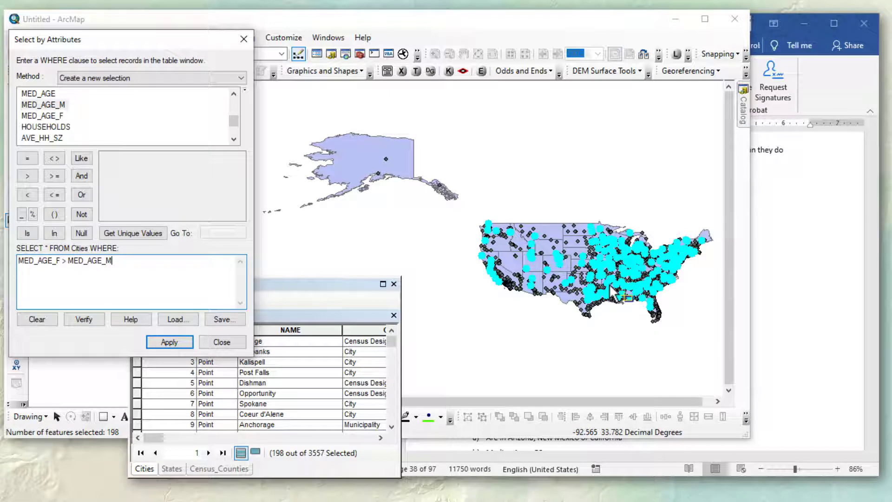
Step: Set the selection method to Select from current selection and apply the median age query to the selected Cities records
left_click(132, 77)
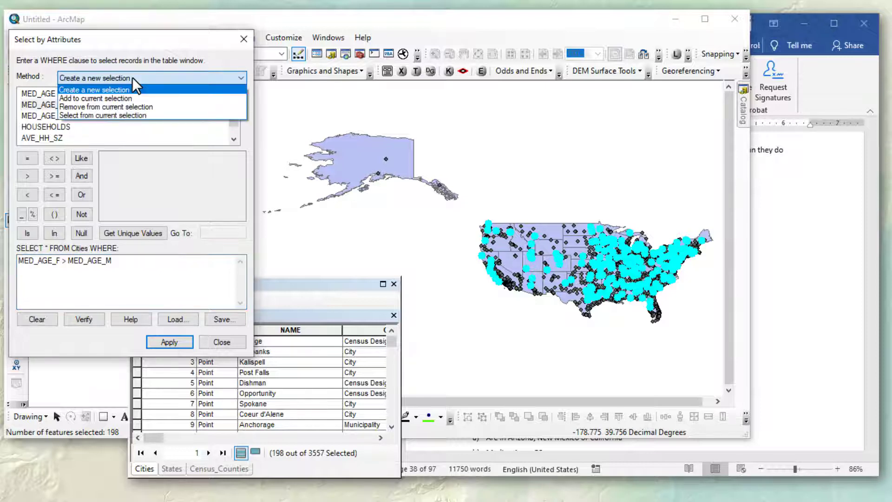
key("Down")
key("Down")
key("Down")
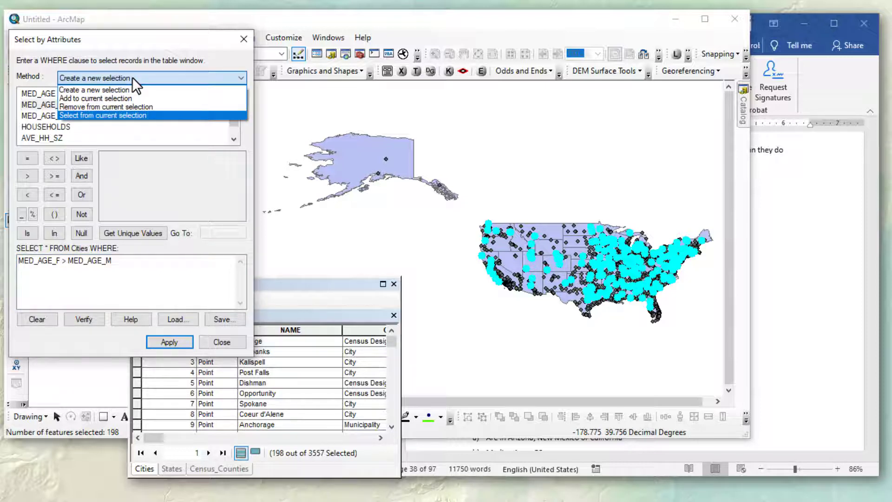
left_click(128, 115)
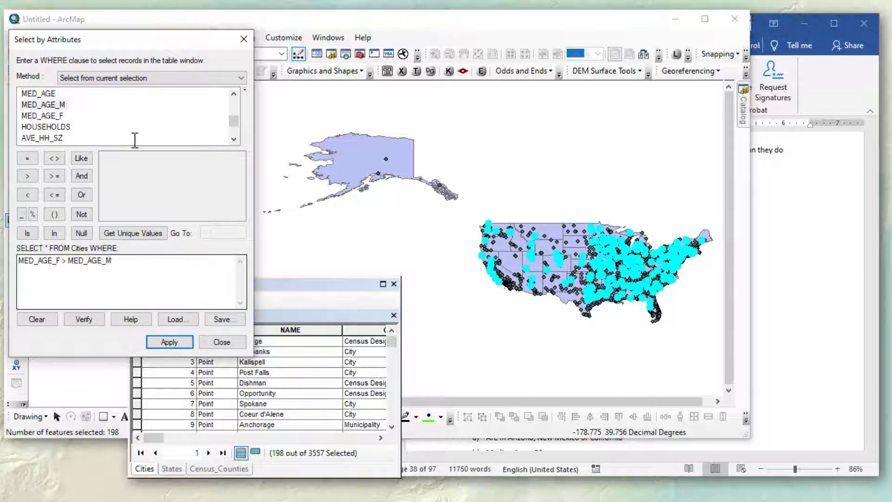
left_click(170, 338)
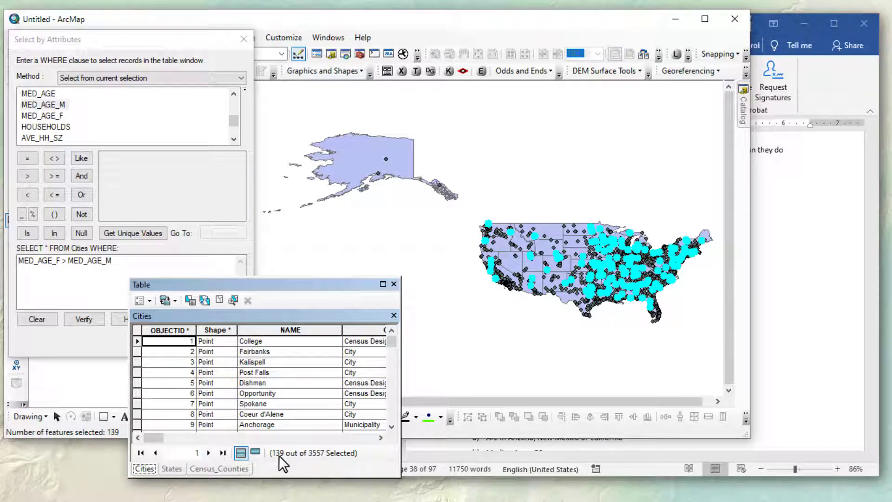
Step: Read question 9 in the Word document, and clear the MED_AGE_F > MED_AGE_M expression from the attribute query in ArcMap
left_click(835, 83)
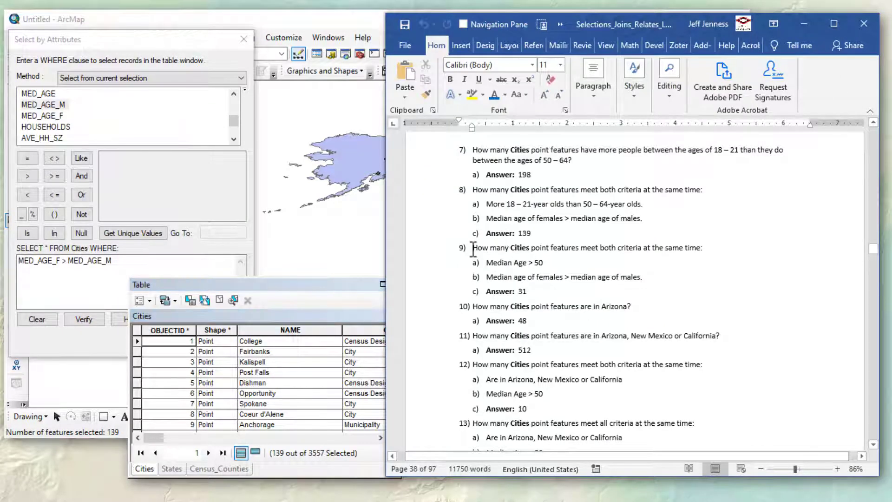
left_click_drag(474, 249, 701, 251)
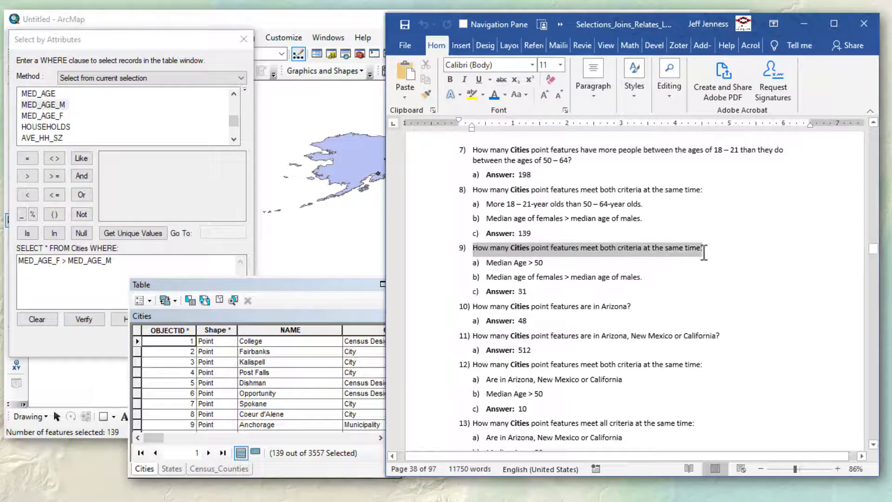
left_click(735, 172)
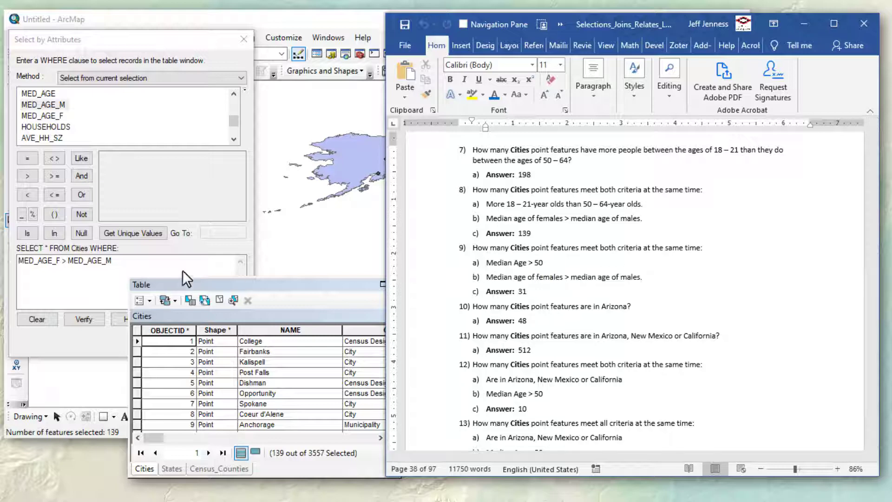
left_click(54, 274)
left_click(45, 322)
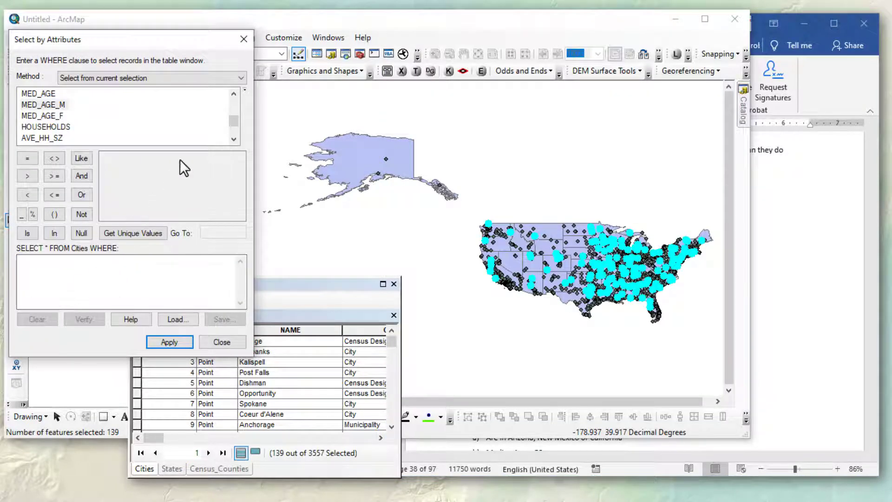
Step: Build the query MED_AGE > 50 and apply it to Cities with the method Create a new selection
left_click(234, 94)
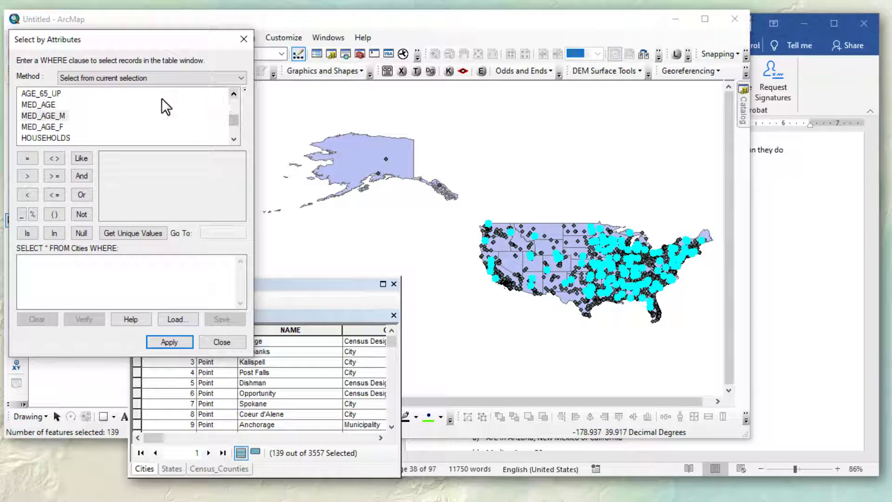
double_click(43, 103)
left_click(25, 174)
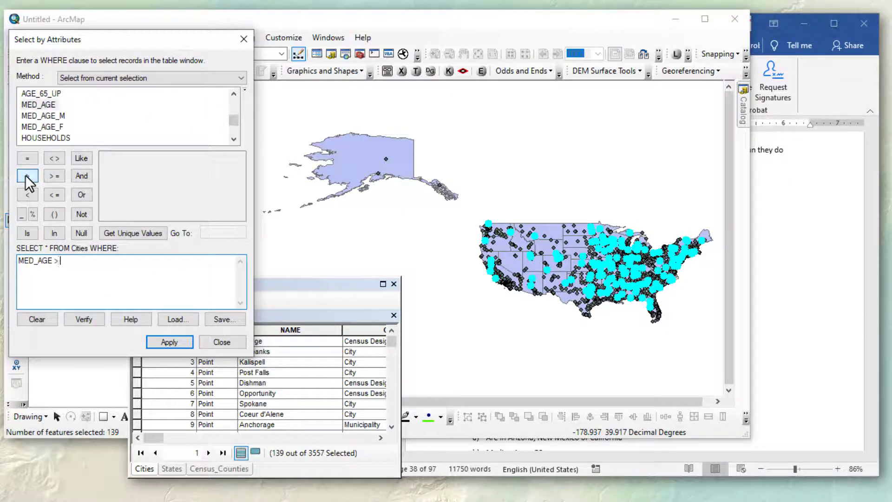
type("50")
left_click(113, 77)
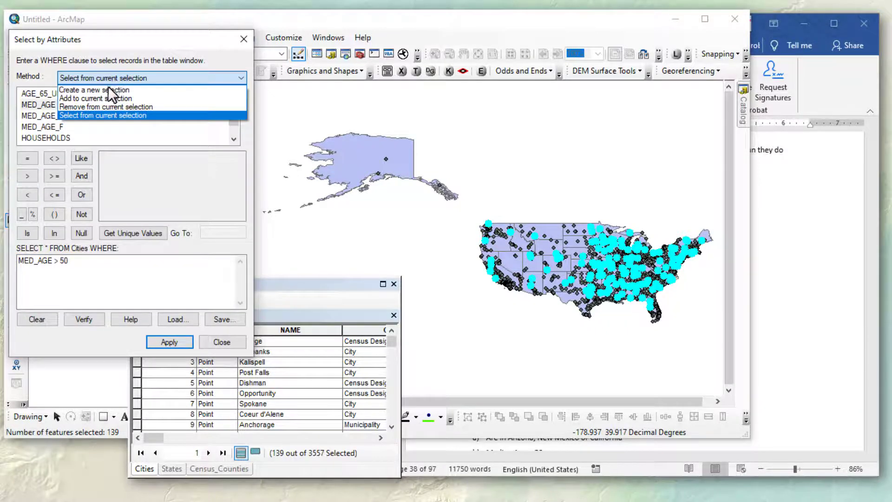
left_click(107, 89)
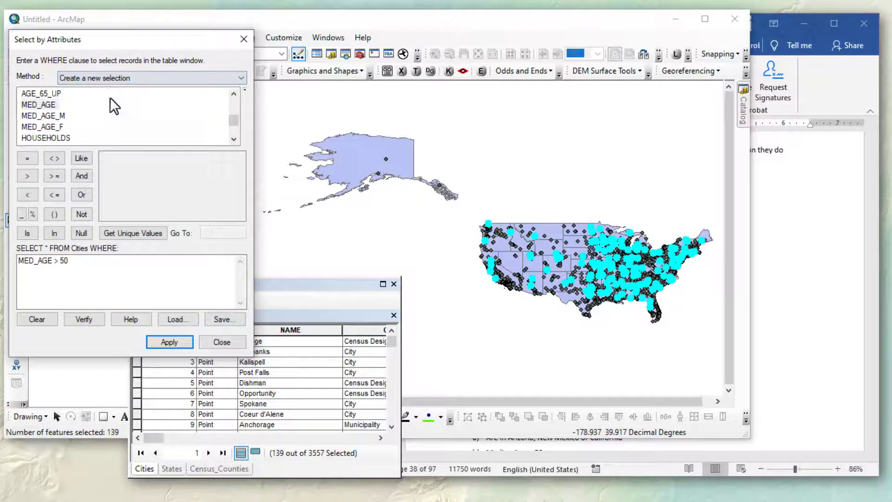
left_click(164, 341)
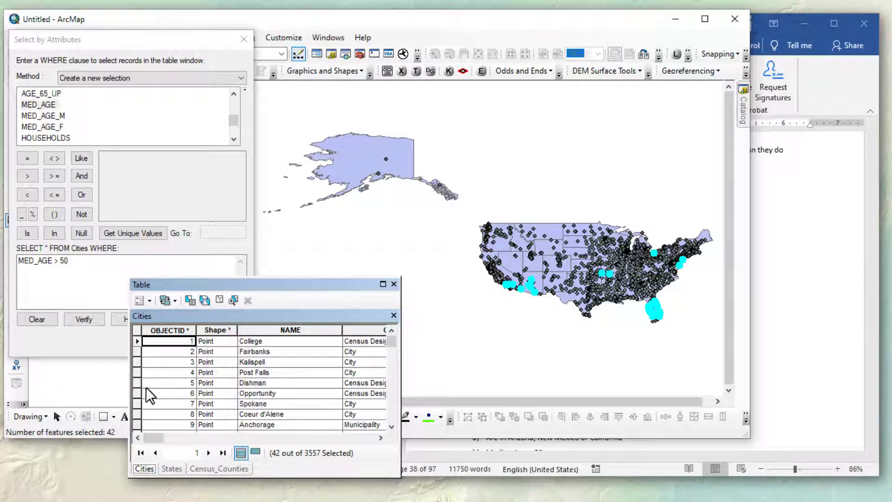
Step: Replace the attribute query's MED_AGE > 50 expression with MED_AGE_F > MED_AGE_M
left_click(56, 339)
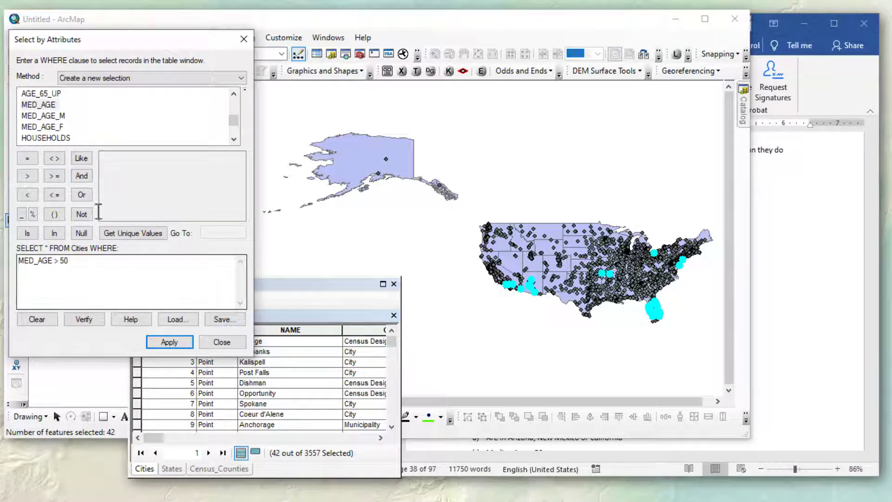
left_click(34, 318)
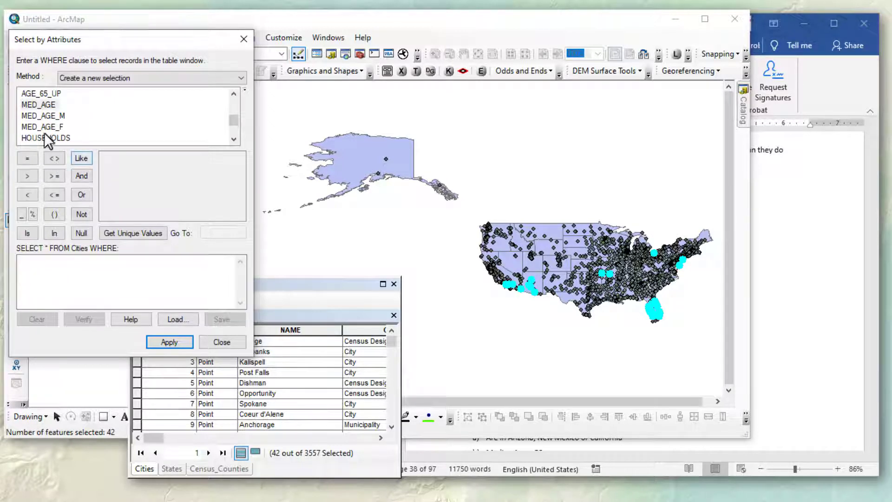
double_click(45, 115)
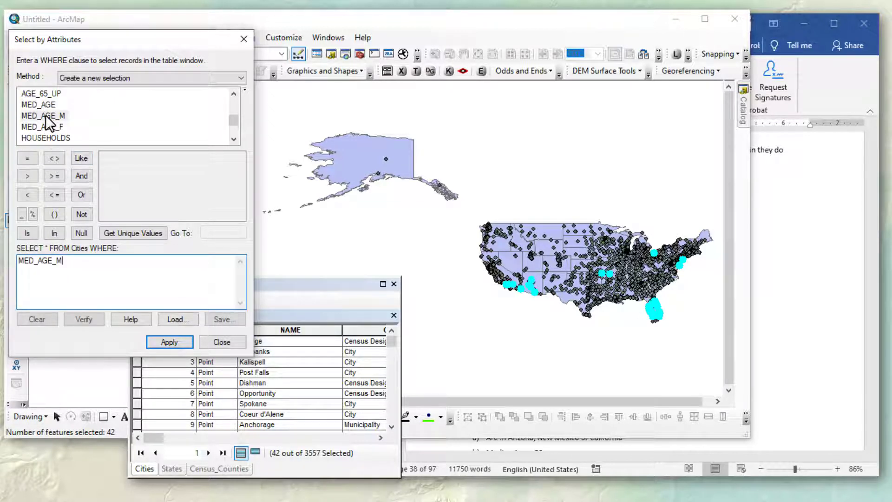
left_click(25, 319)
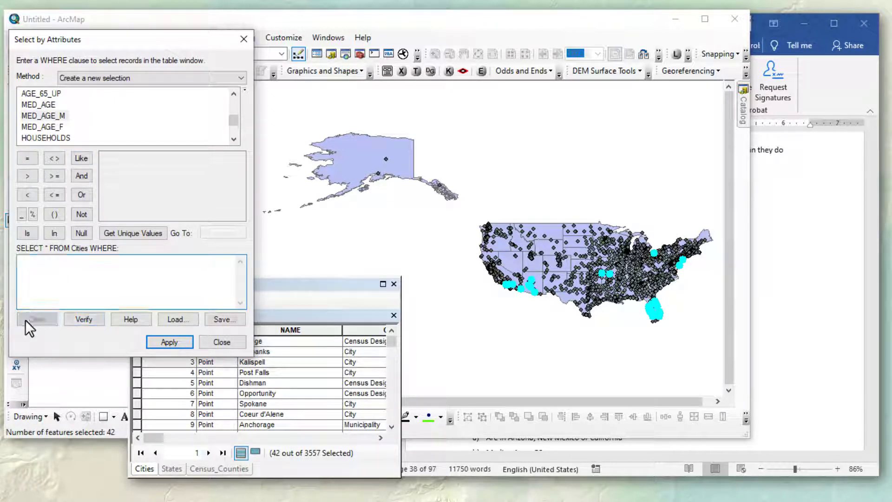
double_click(39, 126)
left_click(26, 176)
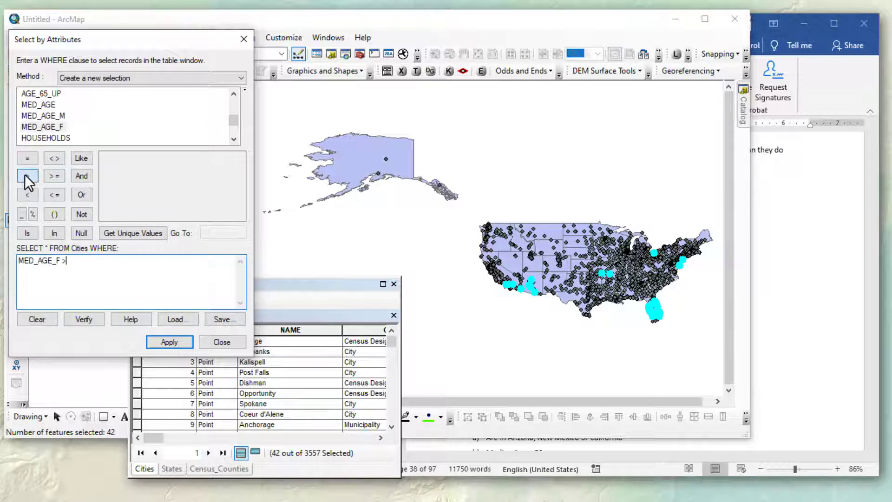
double_click(45, 115)
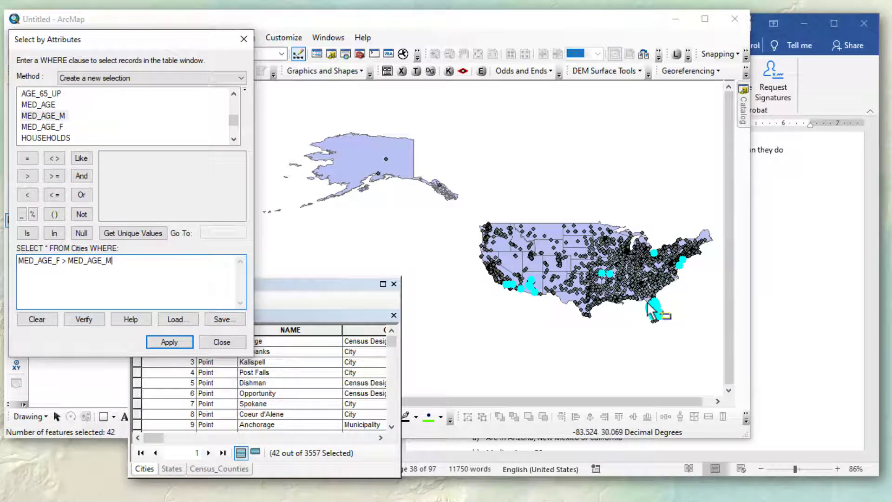
Step: Set the method to Select from current selection and apply the female-versus-male median age query to the selected Cities records
left_click(106, 78)
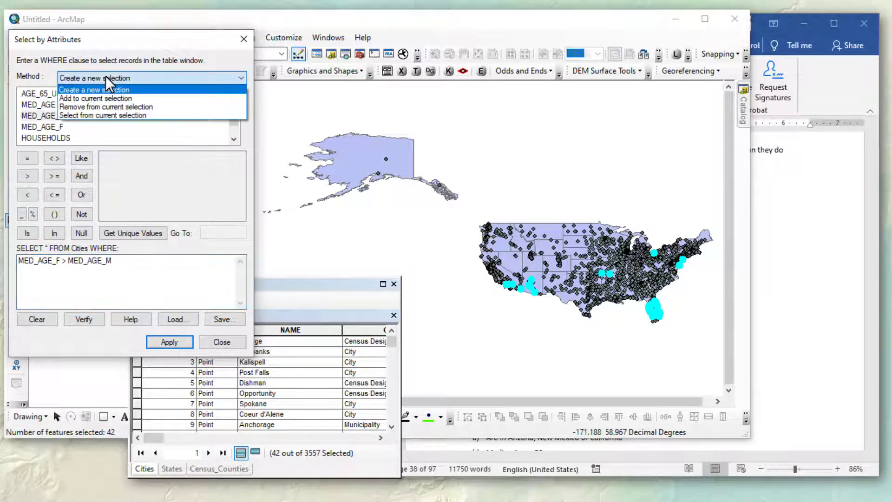
left_click(104, 115)
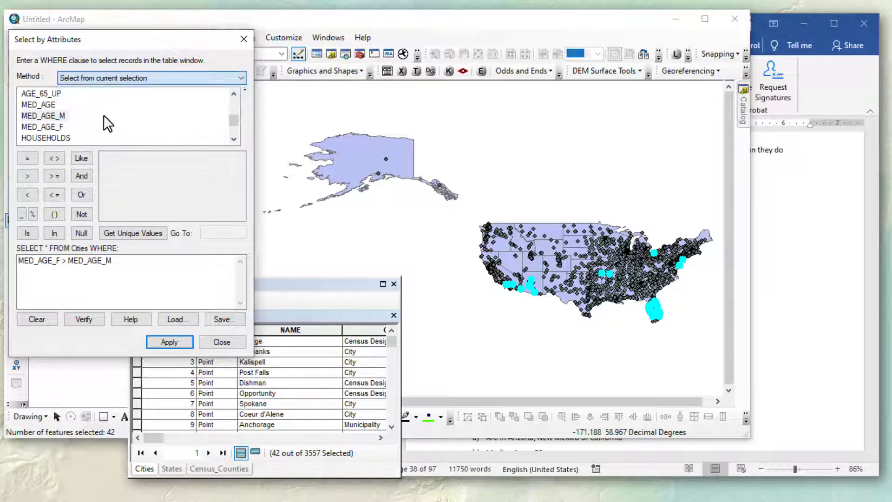
left_click(171, 341)
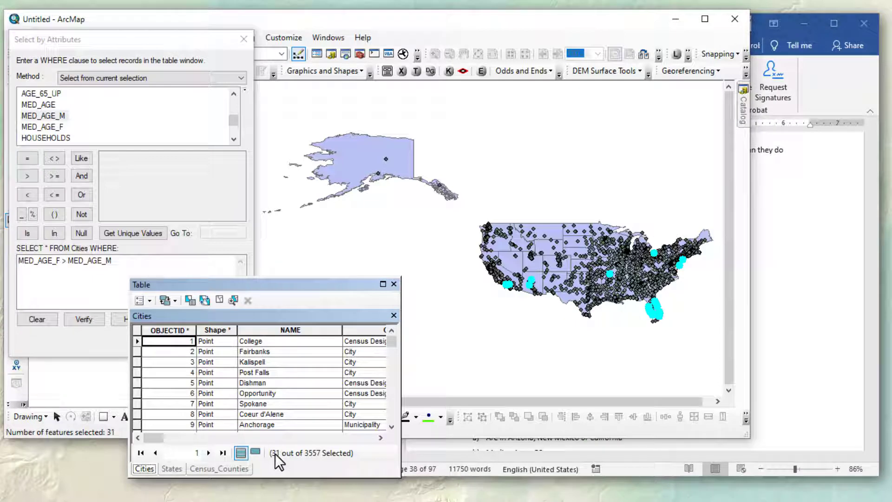
Step: Read question 10 in the Word document, and bring up the States attribute table in ArcMap
left_click(751, 248)
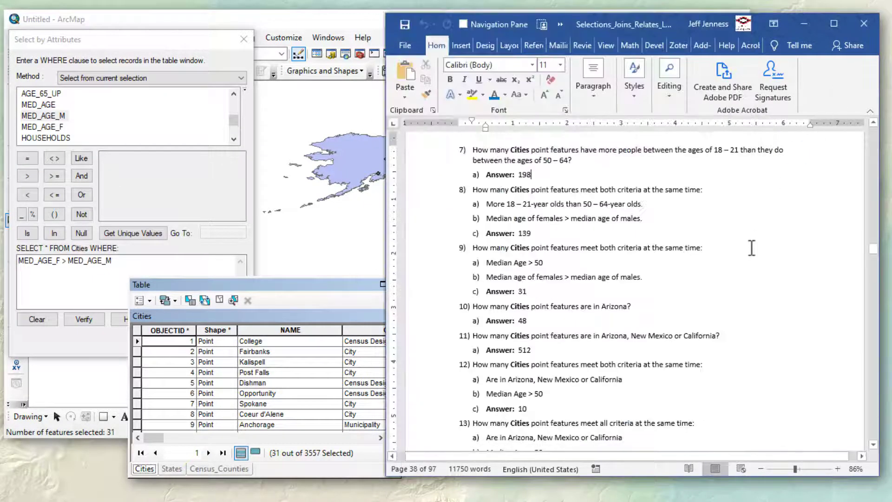
scroll(751, 247, "down", 3)
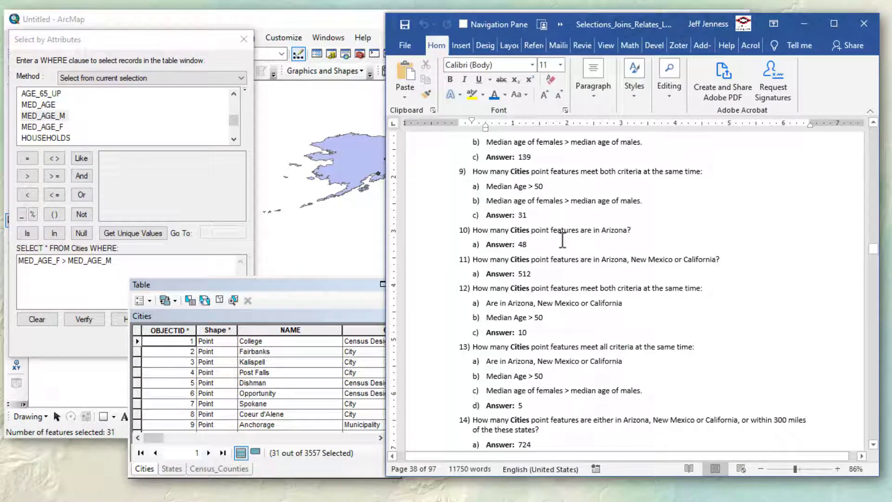
left_click(346, 19)
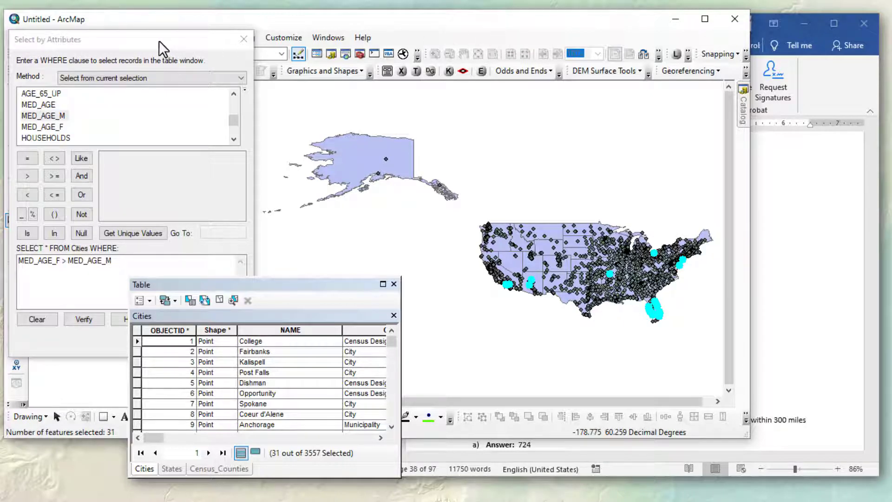
left_click_drag(159, 41, 308, 74)
left_click(78, 150)
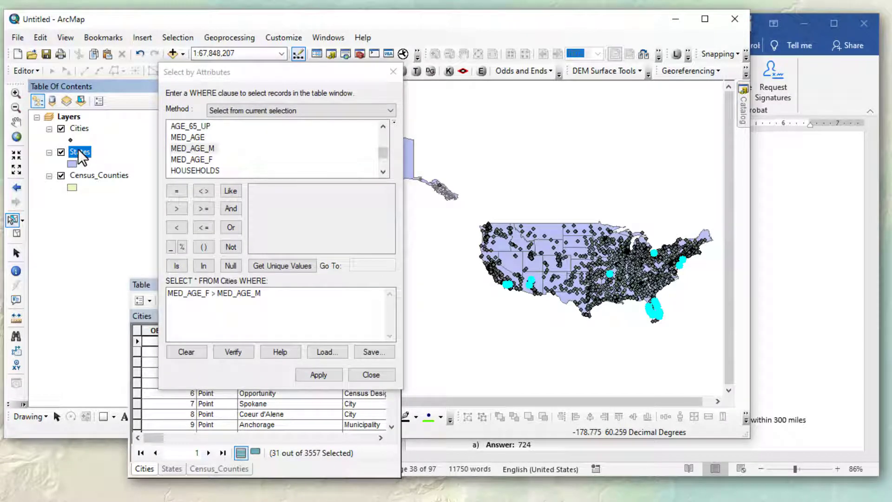
key("ctrl+t")
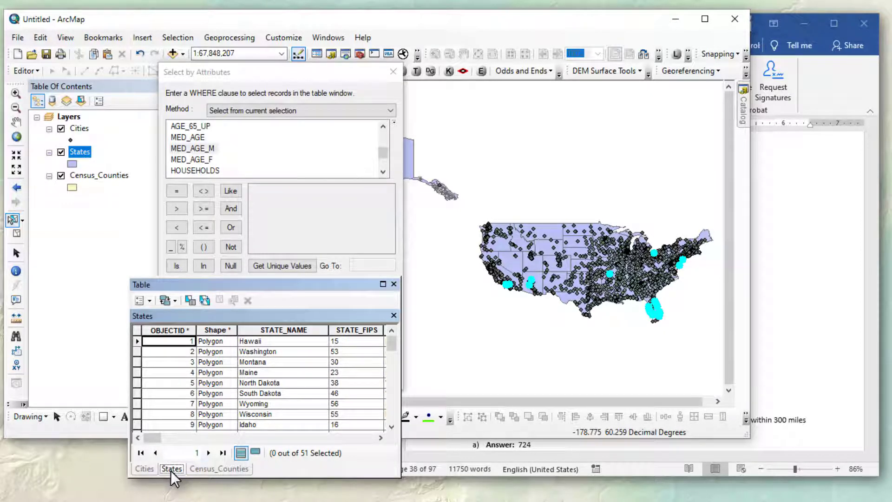
Step: Build the query STATE_NAME = 'Arizona' for the States table and apply it with the method Create a new selection
left_click(188, 300)
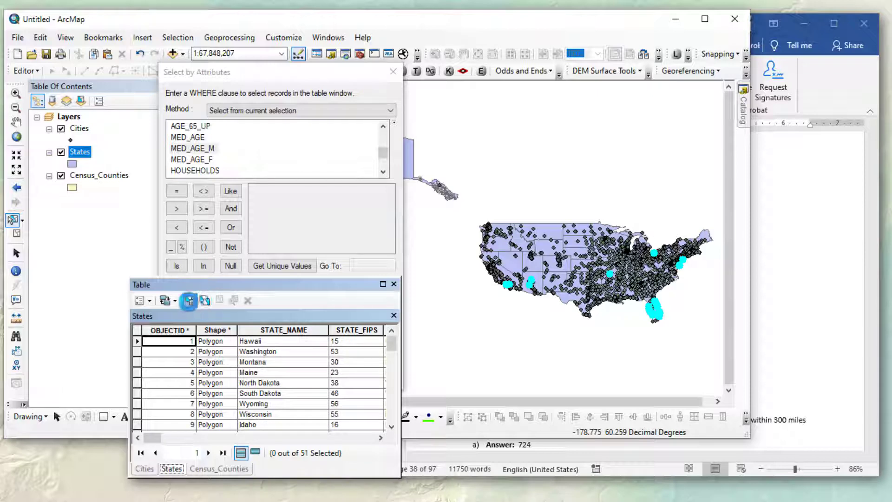
double_click(41, 105)
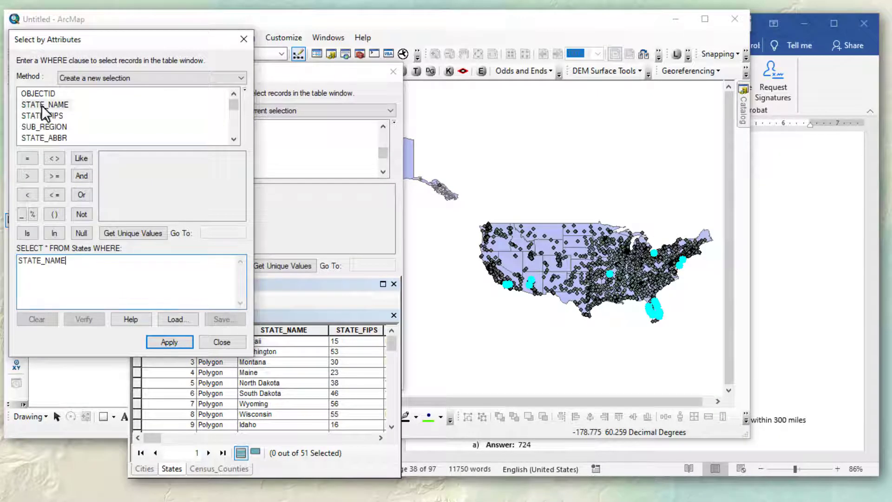
left_click(27, 158)
left_click(147, 233)
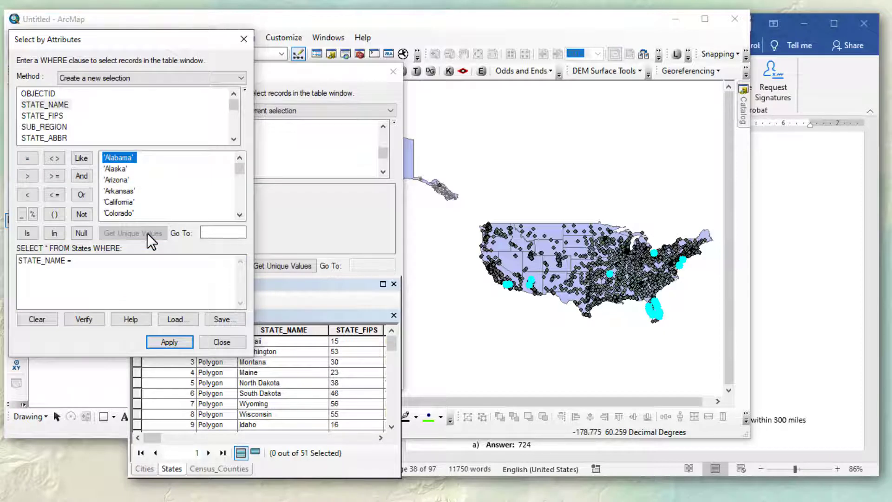
double_click(116, 180)
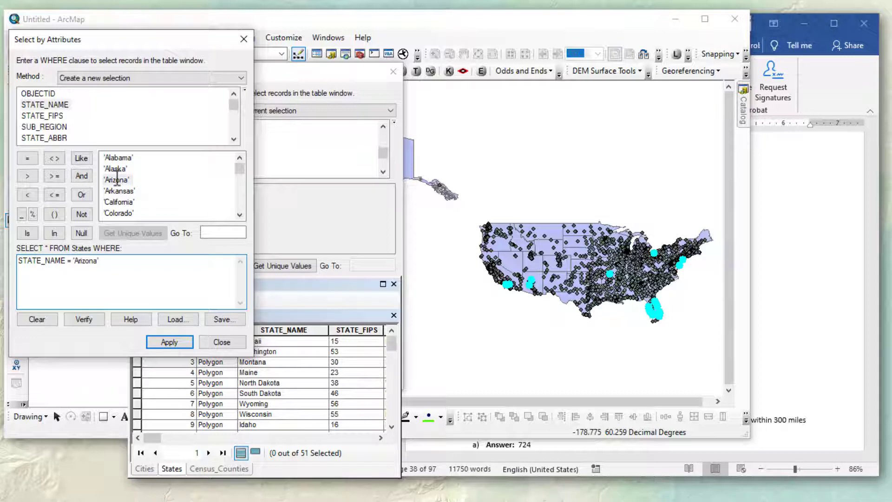
left_click(147, 82)
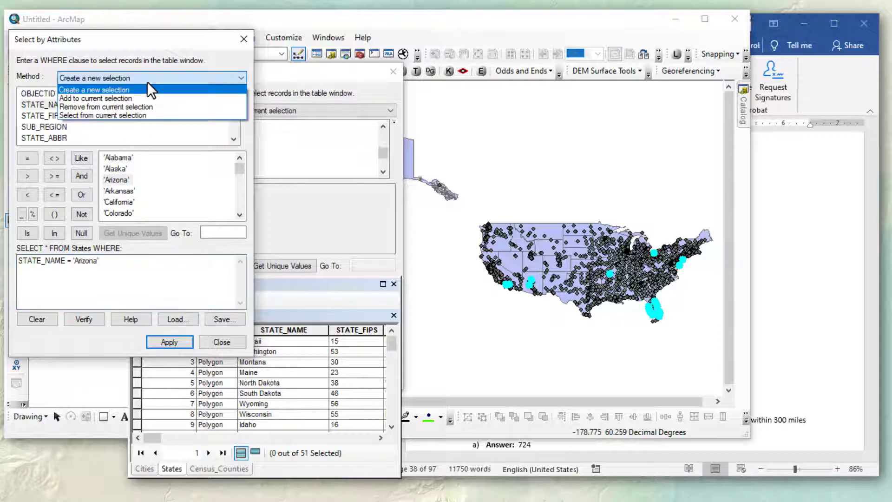
left_click(156, 62)
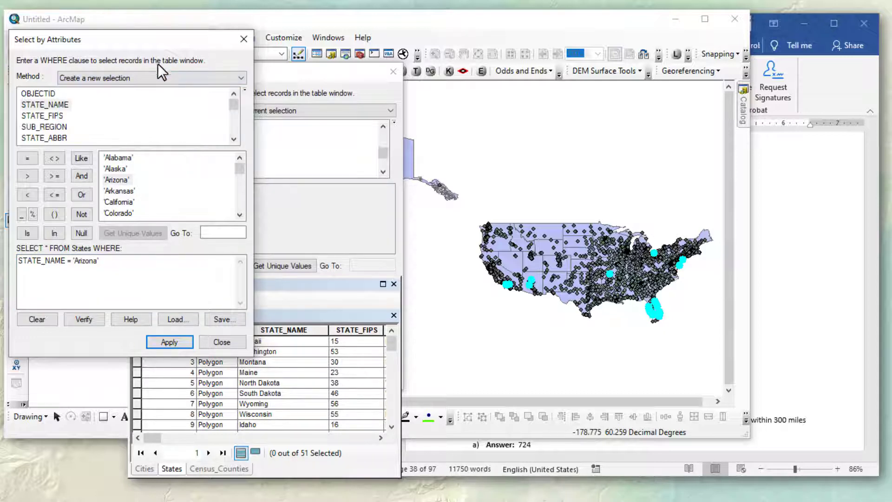
left_click(173, 342)
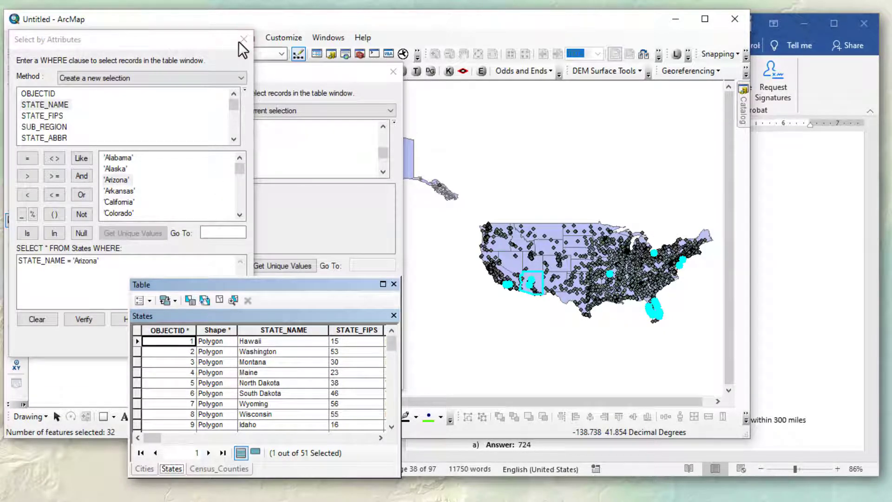
Step: Close the Select by Attributes dialogs of both the States and Cities tables
left_click_drag(219, 40, 237, 106)
left_click(246, 108)
left_click(394, 71)
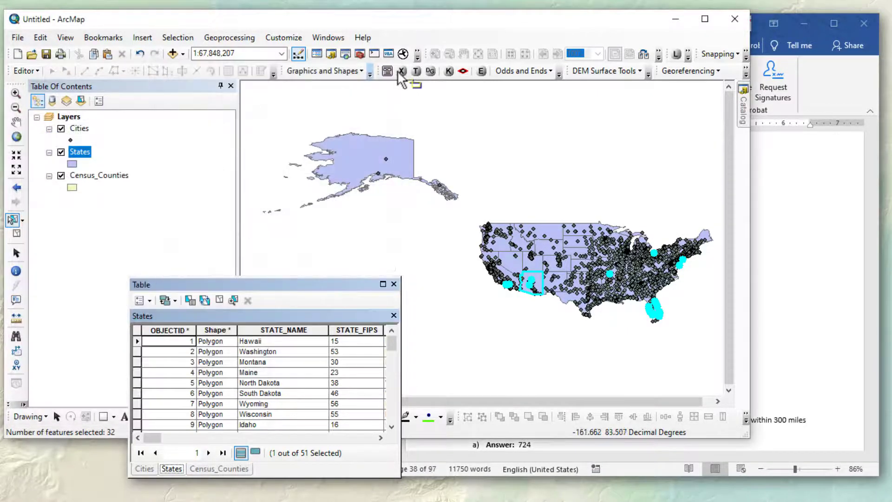
Step: Open Select By Location and zoom the map to the western states around the selected Arizona polygon
left_click(189, 40)
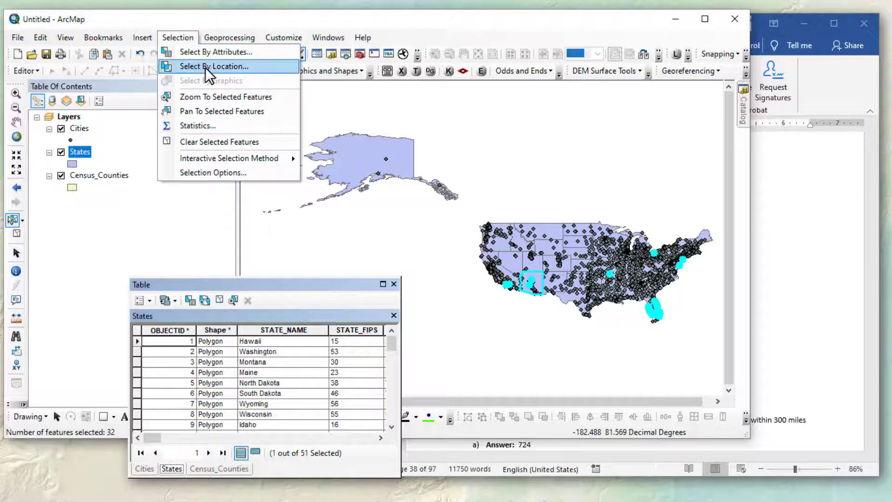
left_click(207, 66)
left_click_drag(707, 77, 227, 30)
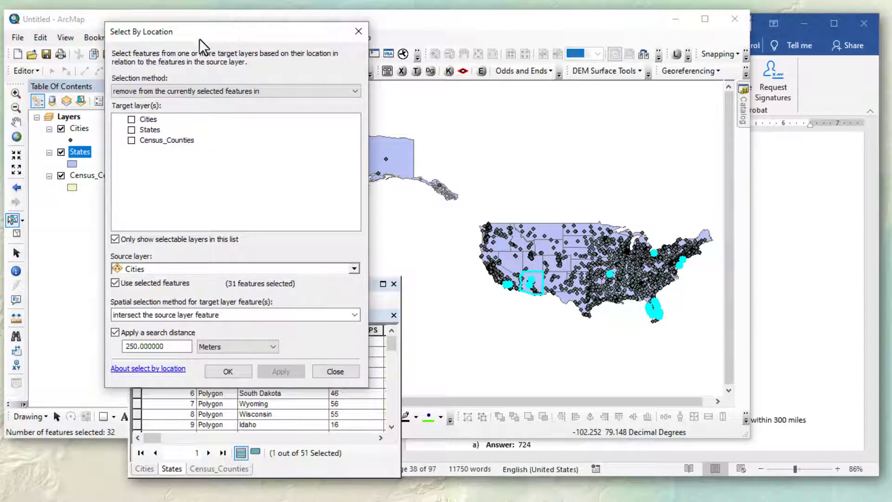
left_click(15, 92)
left_click_drag(457, 204, 608, 319)
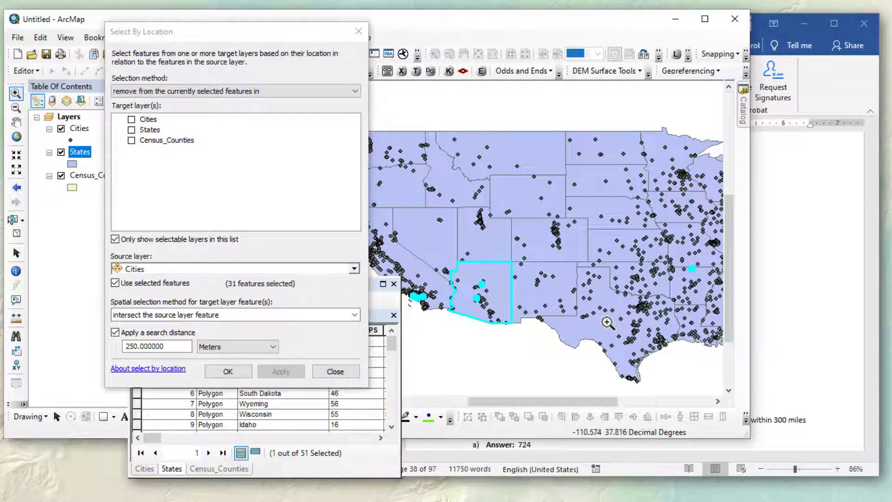
left_click_drag(581, 265, 677, 238)
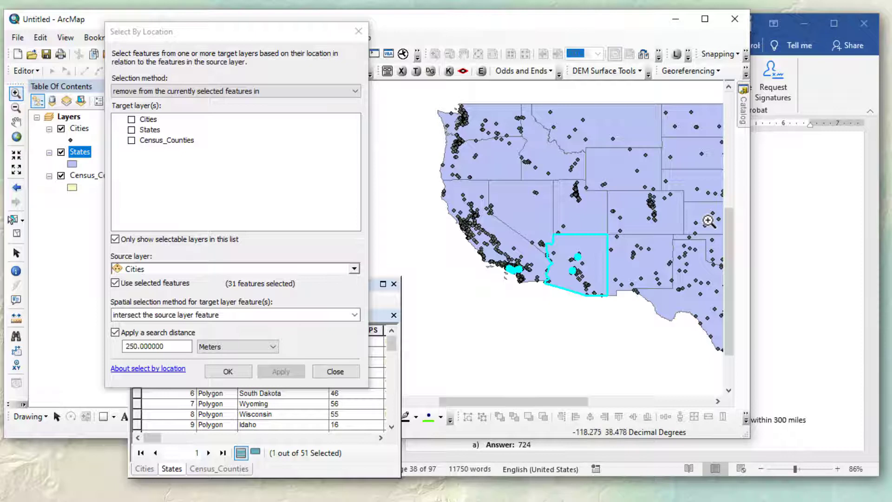
Step: Configure the location query to select features from Cities, with the selected features of States as the source layer
left_click(142, 88)
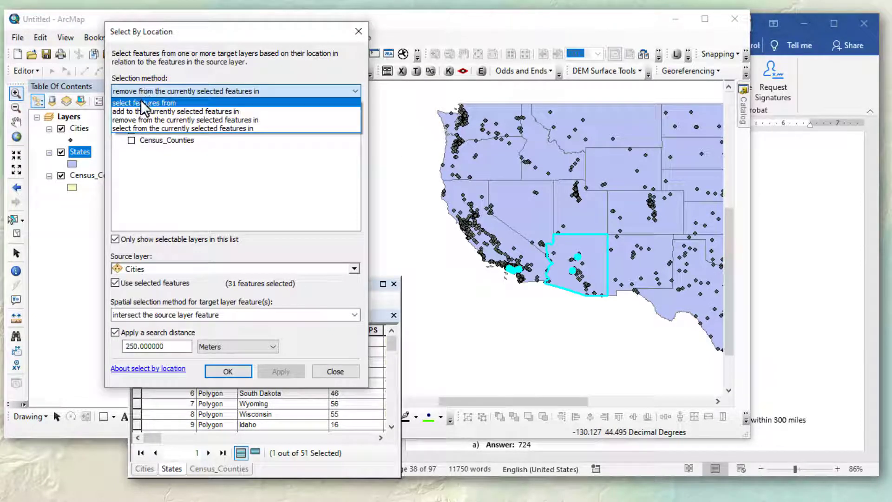
left_click(141, 102)
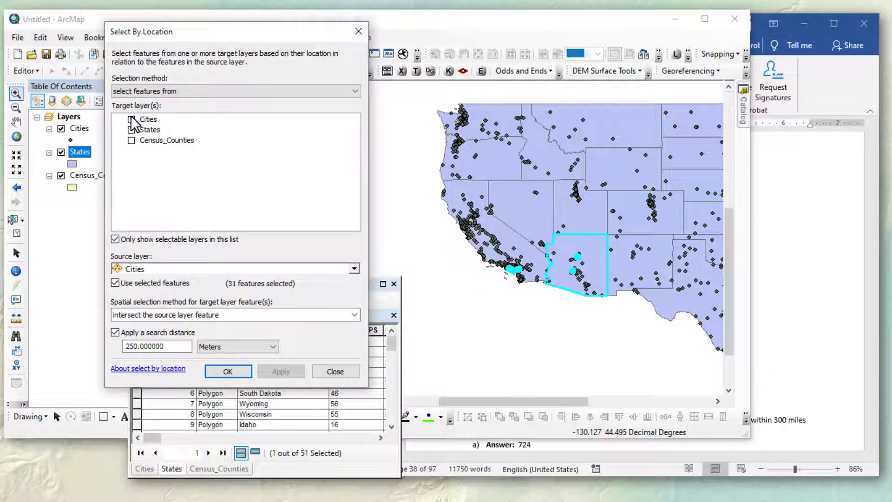
left_click(130, 119)
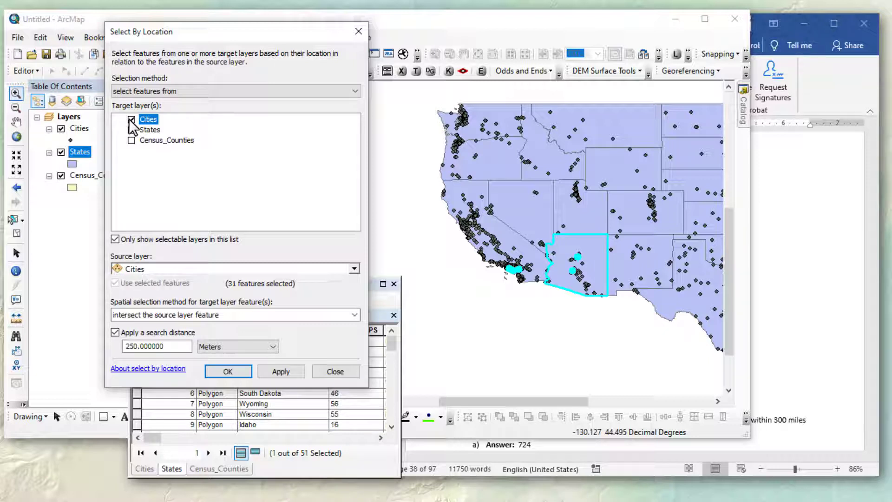
left_click(151, 268)
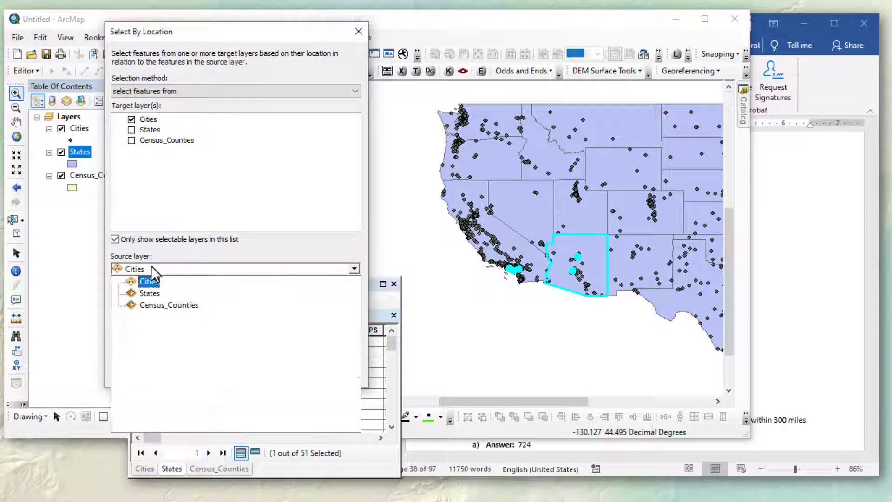
left_click(152, 293)
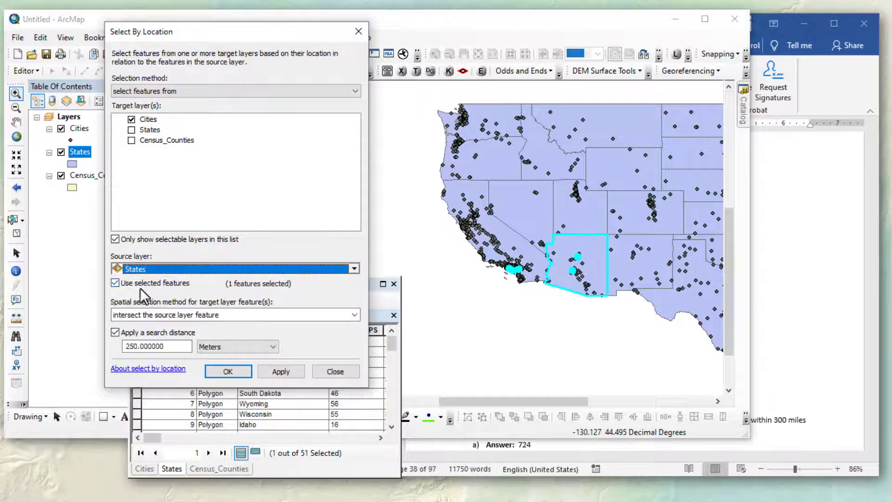
left_click(115, 283)
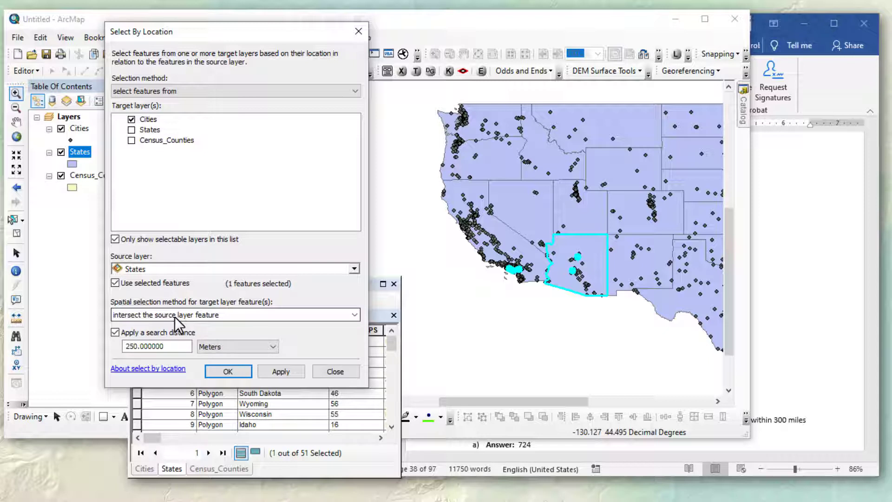
Step: Disable the search distance, apply the intersect location query, and check the selected record count in the Cities table
left_click(115, 332)
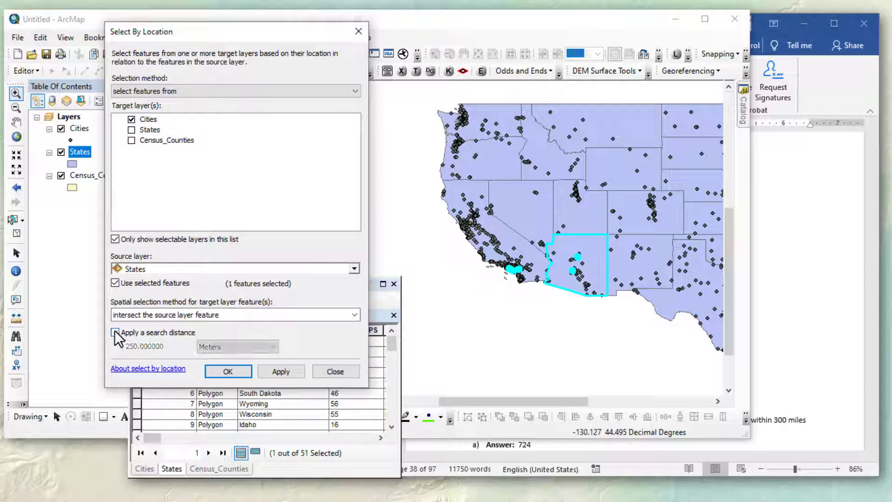
left_click(279, 372)
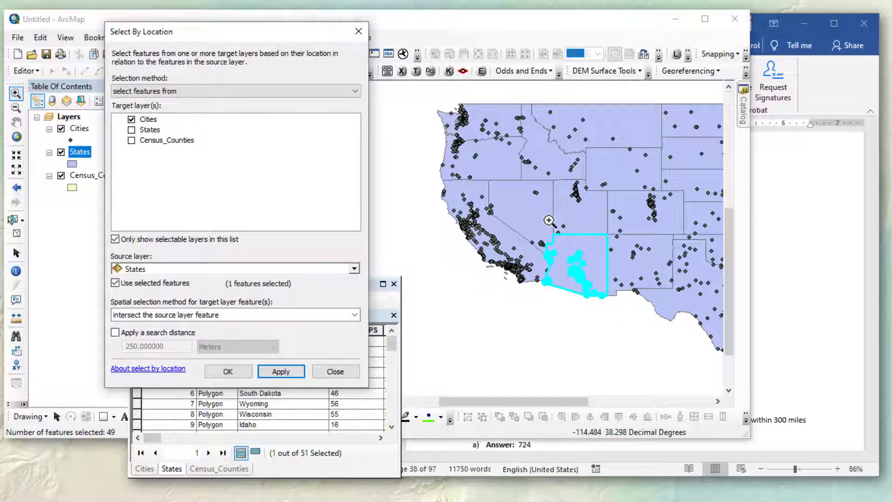
left_click(146, 467)
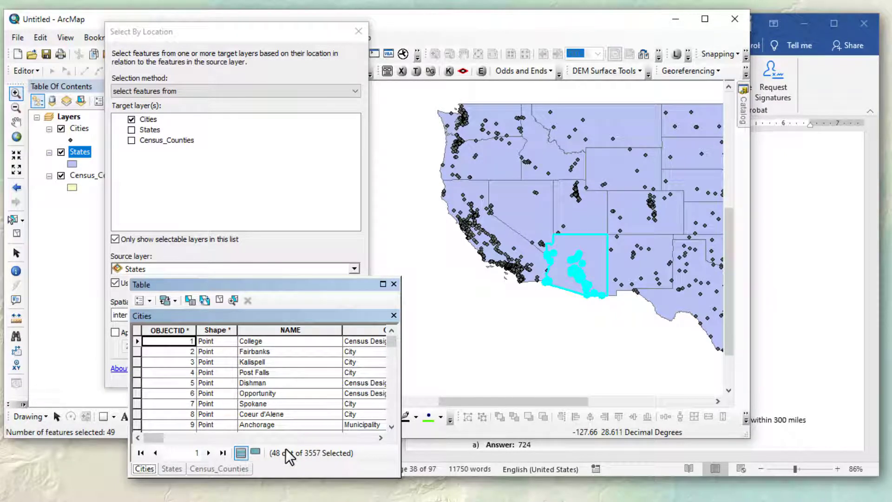
Step: Check question 11 in the Word document, return to ArcMap, and clear all selected features
left_click(843, 92)
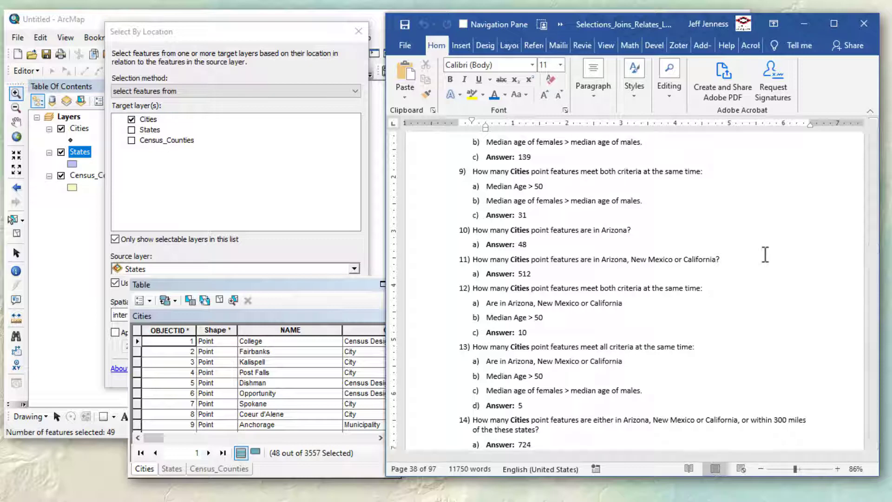
left_click(235, 21)
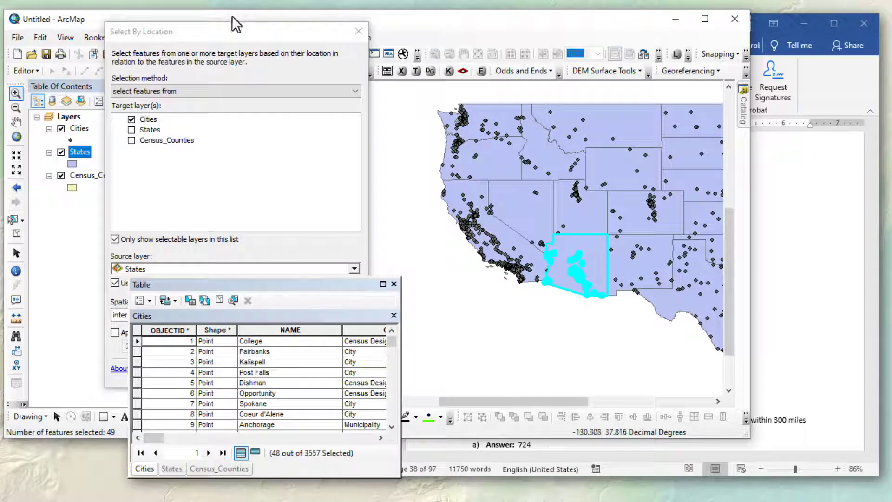
left_click(15, 234)
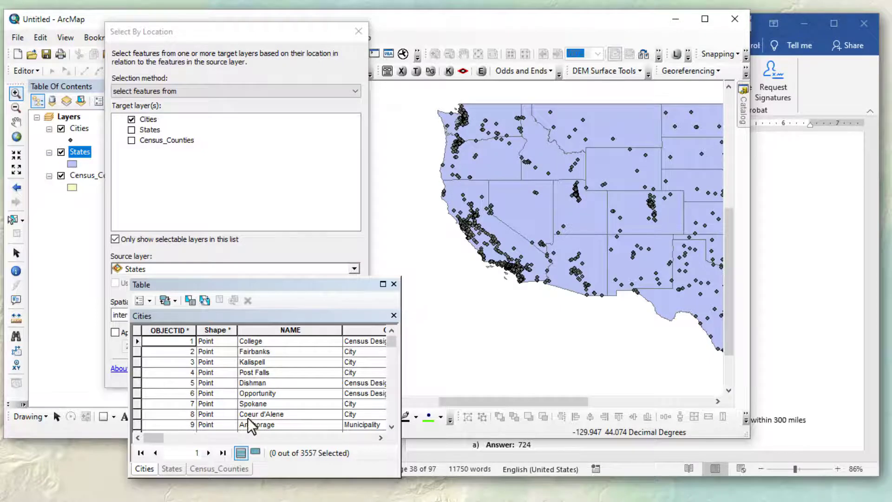
Step: In an attribute query on the States table, extend STATE_NAME = 'Arizona' with OR STATE_NAME = 'California'
left_click(170, 468)
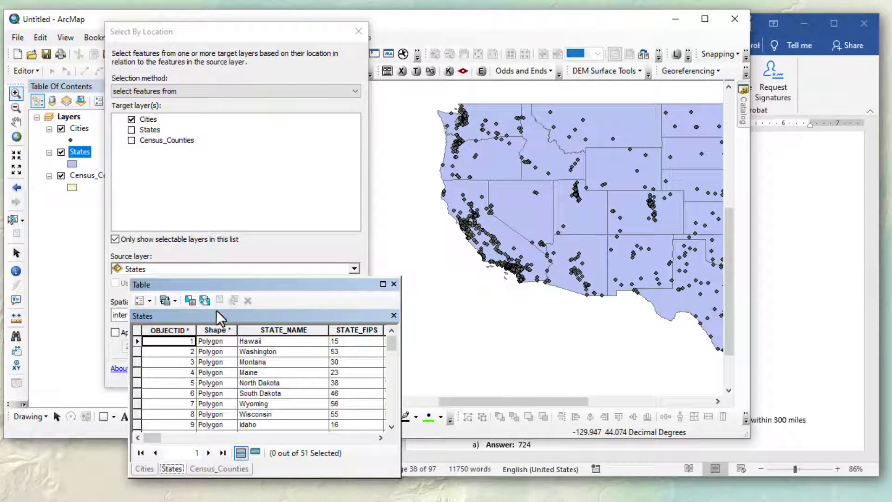
left_click(191, 302)
left_click(131, 261)
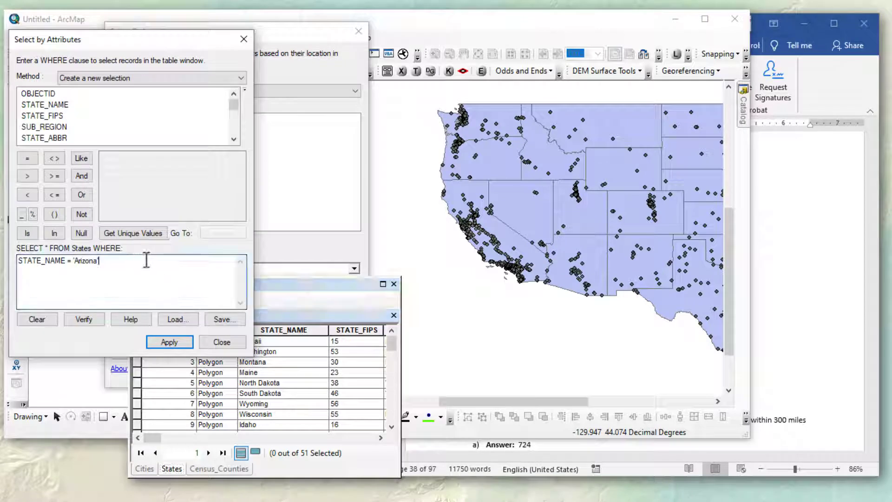
key("ctrl+a")
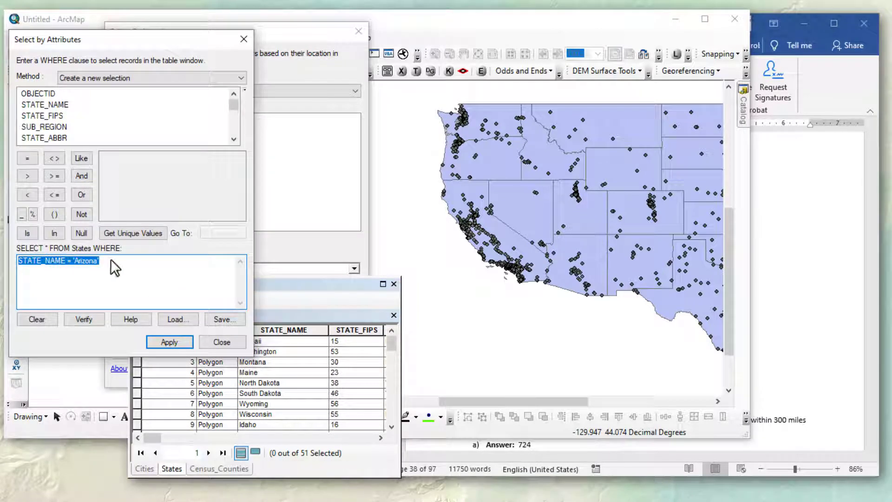
left_click(128, 260)
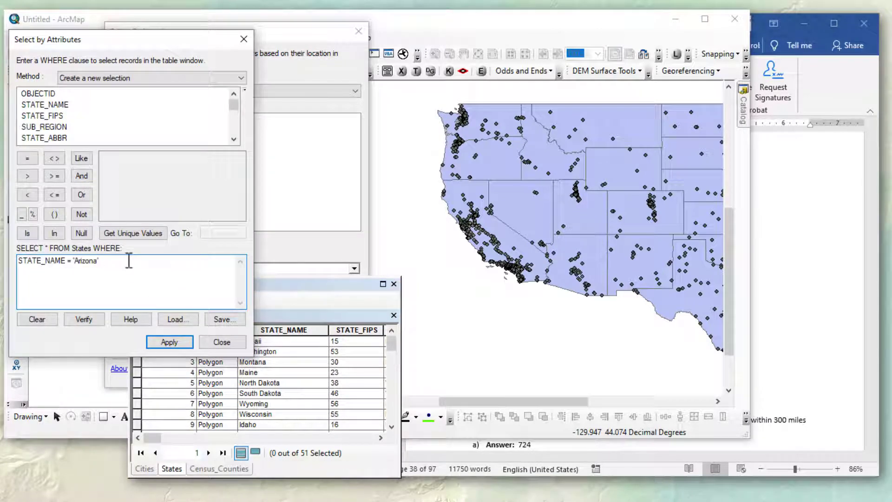
left_click(84, 193)
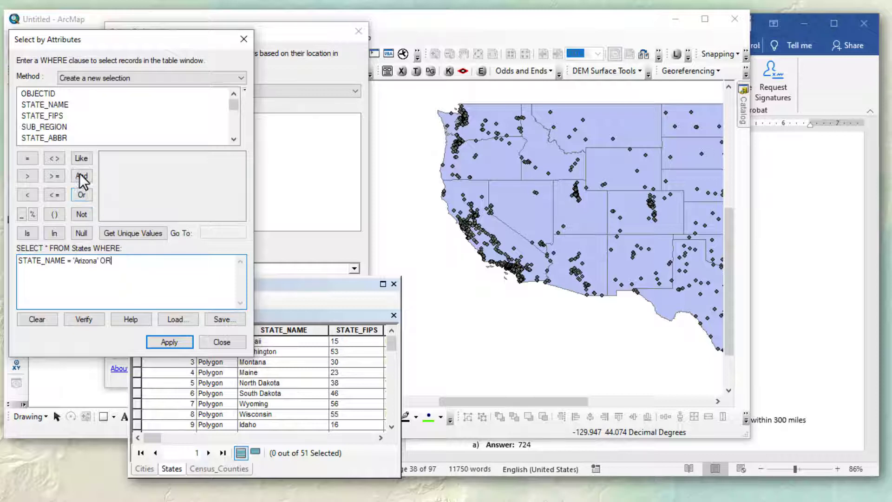
double_click(42, 96)
double_click(136, 261)
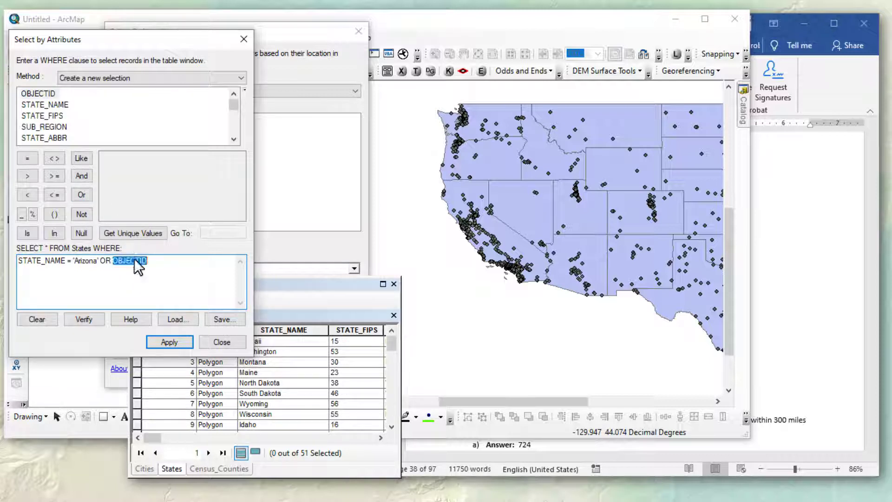
key("Delete")
double_click(51, 103)
left_click(27, 157)
left_click(129, 230)
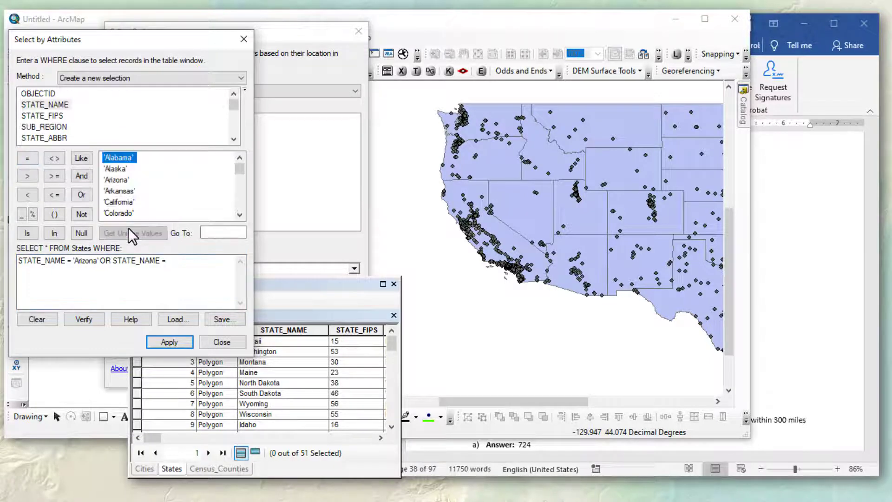
double_click(121, 201)
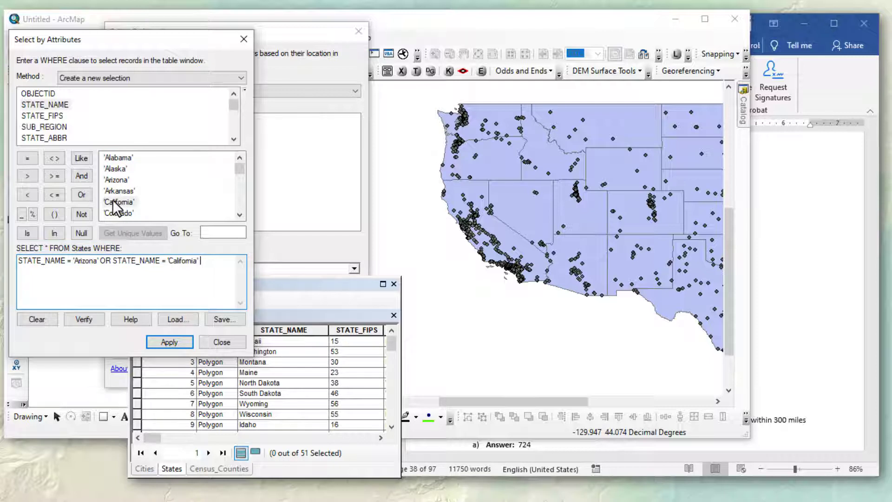
Step: Add OR STATE_NAME = 'New Mexico' to the States query, finding the state among the unique values with "new m"
left_click(82, 194)
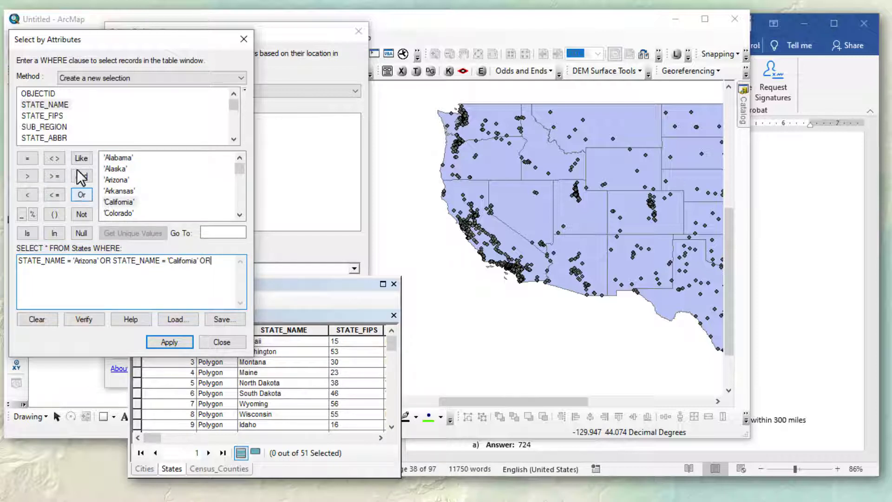
double_click(47, 104)
left_click(28, 158)
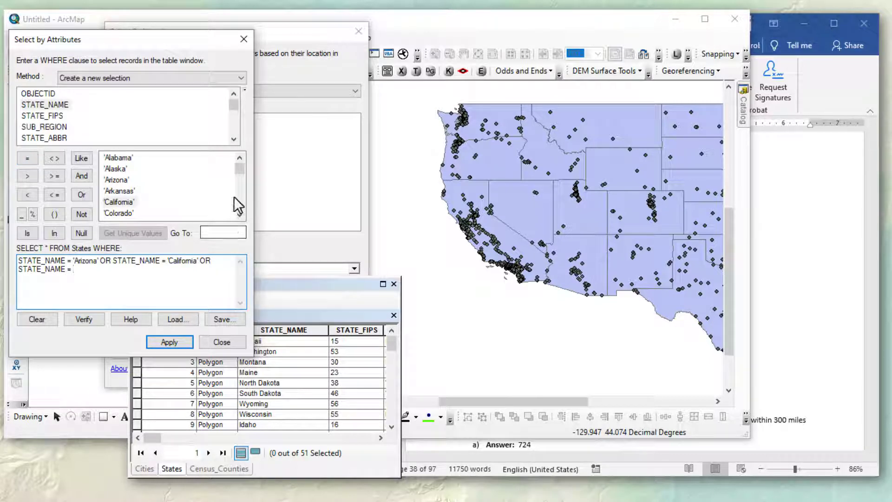
mouse_move(238, 168)
left_mouse_down()
mouse_move(237, 176)
mouse_move(241, 157)
left_mouse_up()
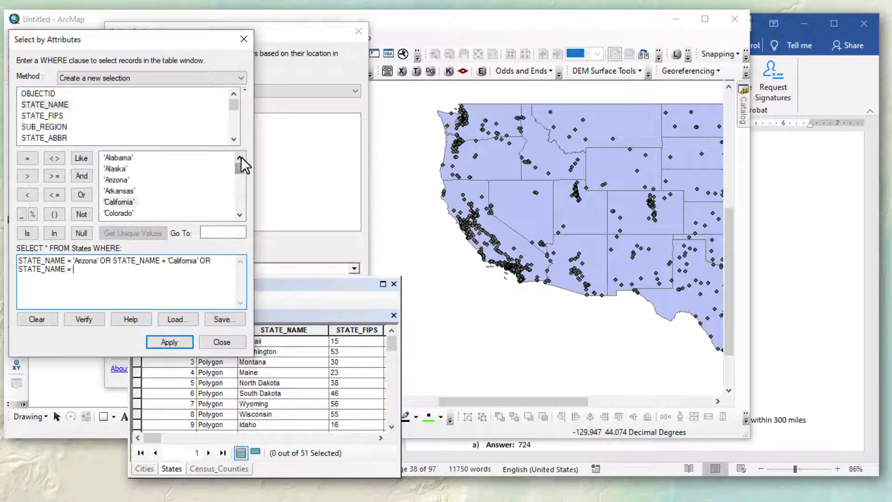
left_click(216, 232)
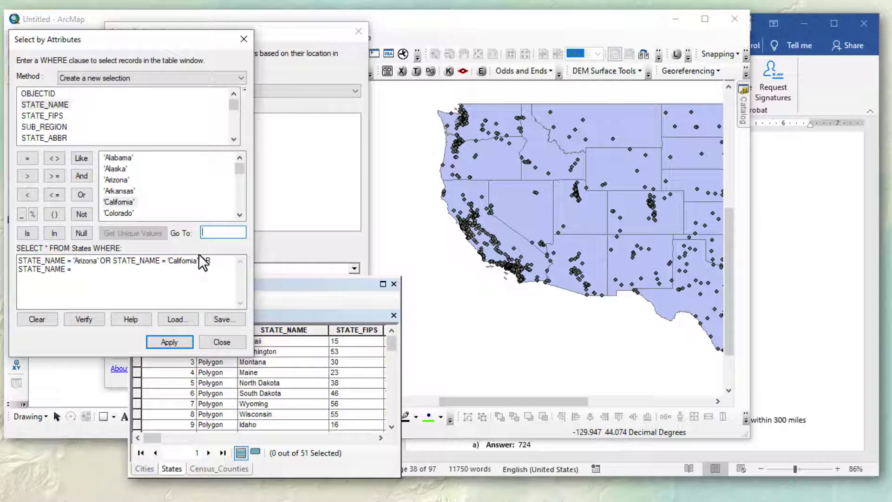
type("n")
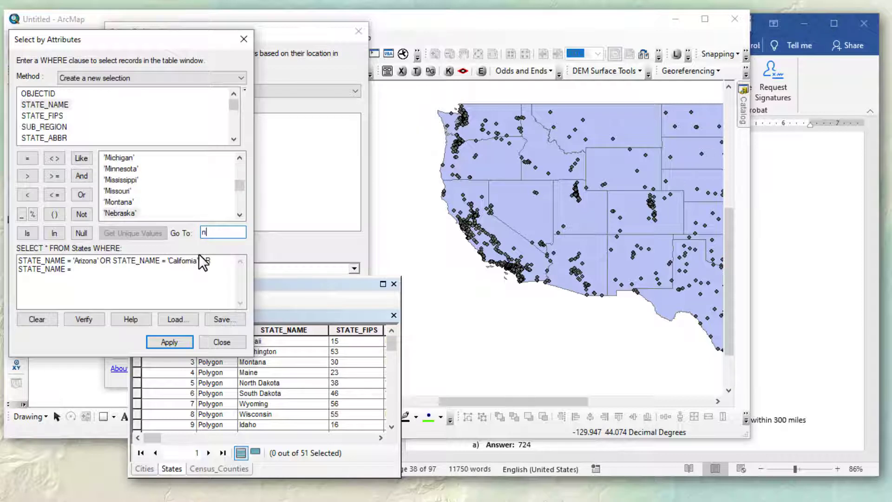
type("ew")
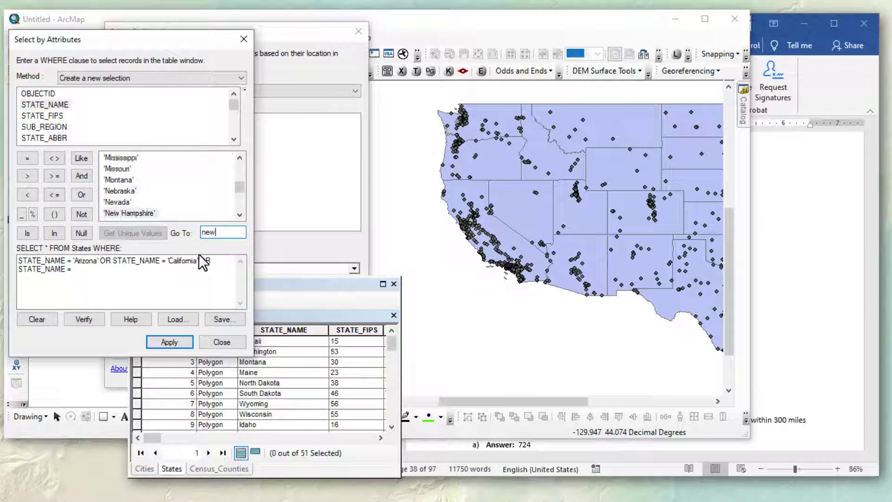
type(" m")
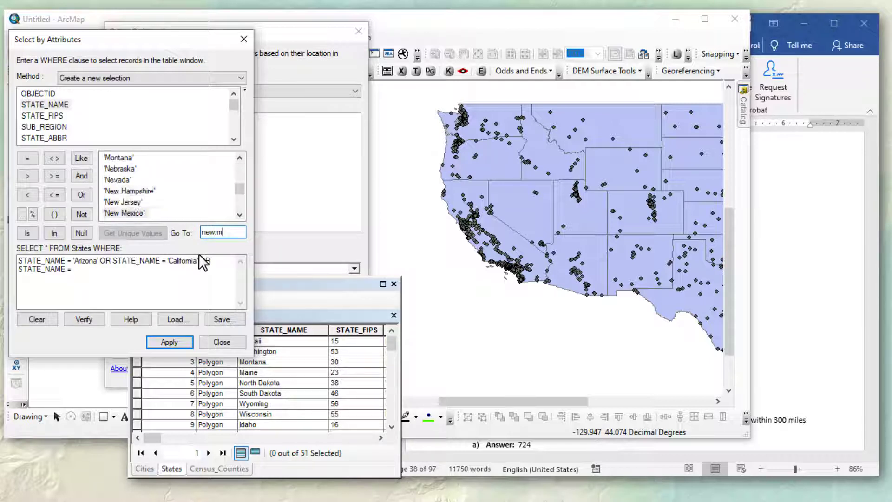
double_click(131, 212)
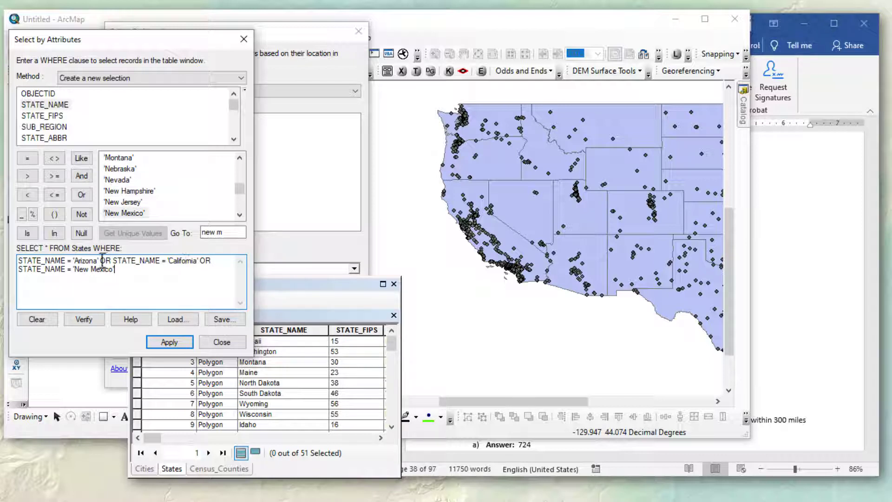
Step: Review the state clauses, apply the States attribute query, and close the Select by Attributes dialog
left_click_drag(102, 261, 14, 256)
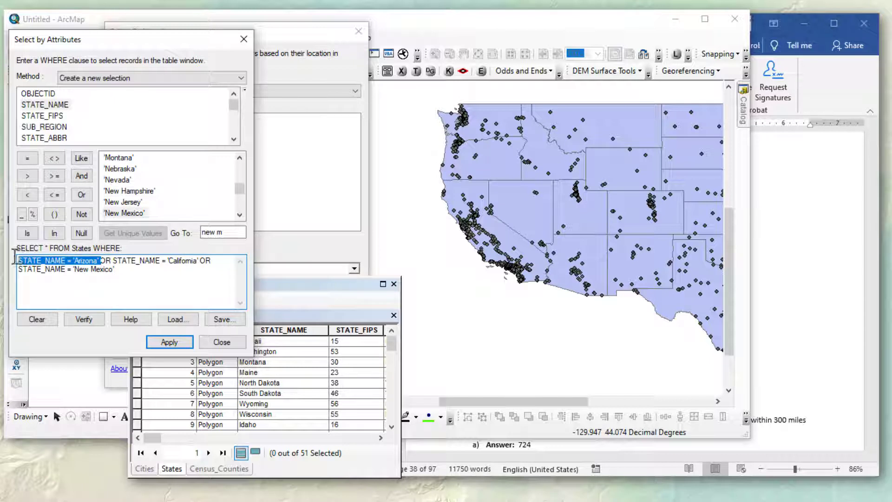
left_click(179, 283)
left_click_drag(113, 261, 200, 263)
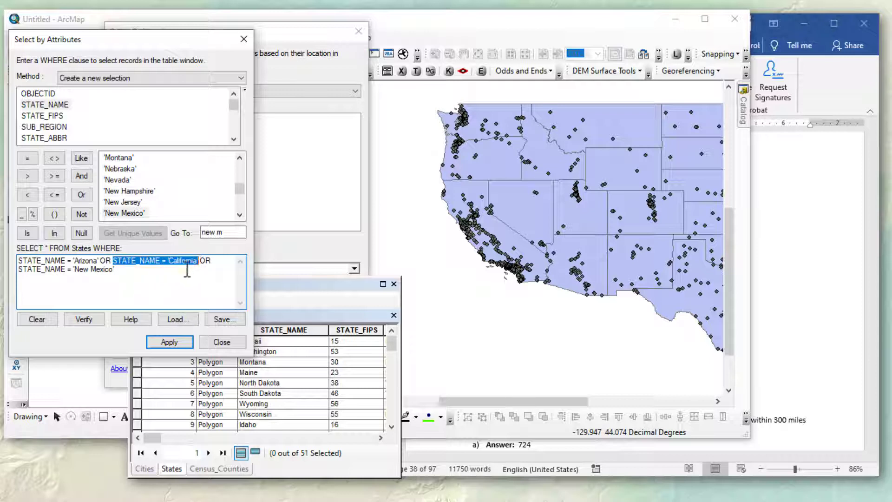
left_click(165, 279)
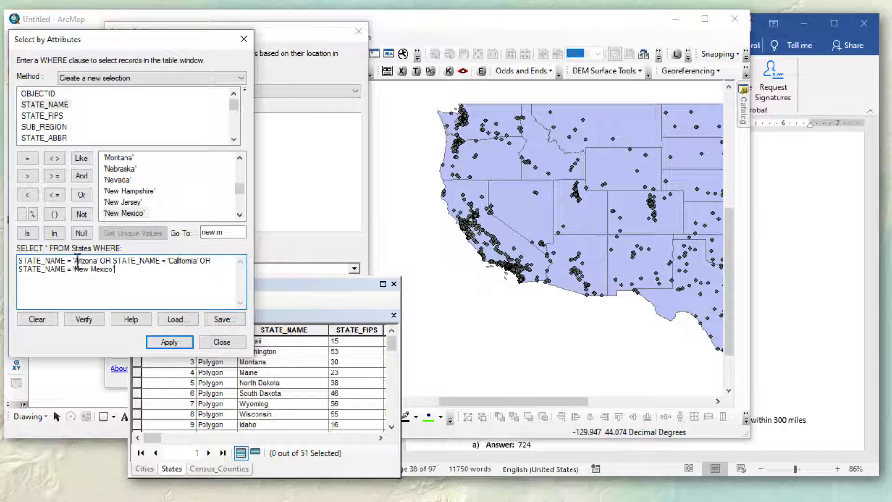
left_click(172, 338)
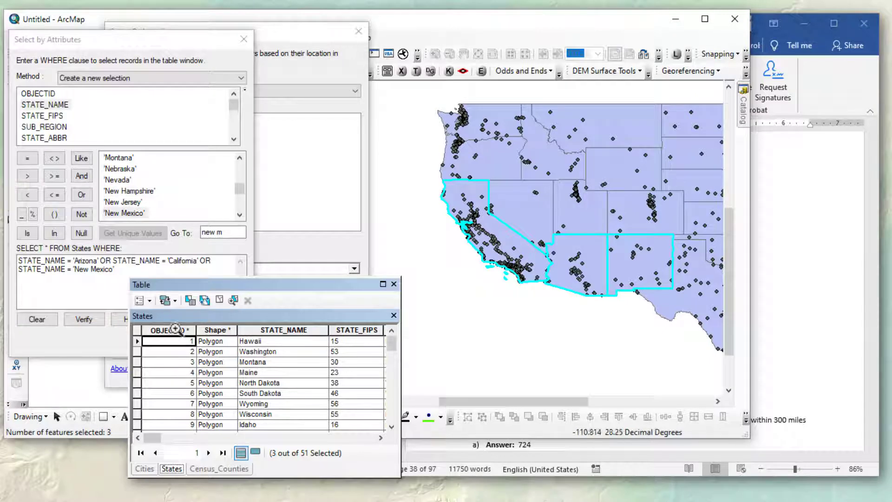
left_click(247, 41)
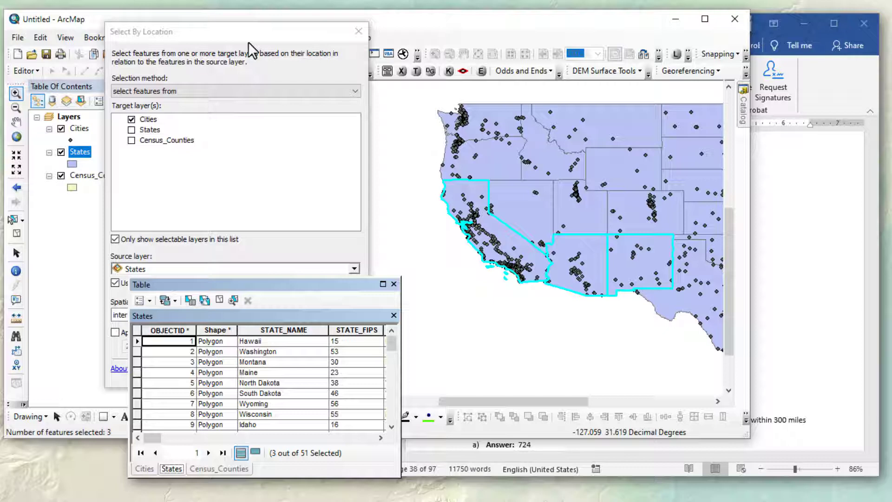
Step: Select the Cities features that intersect the selected States features, and check the selected record count in the Cities table
left_click(254, 29)
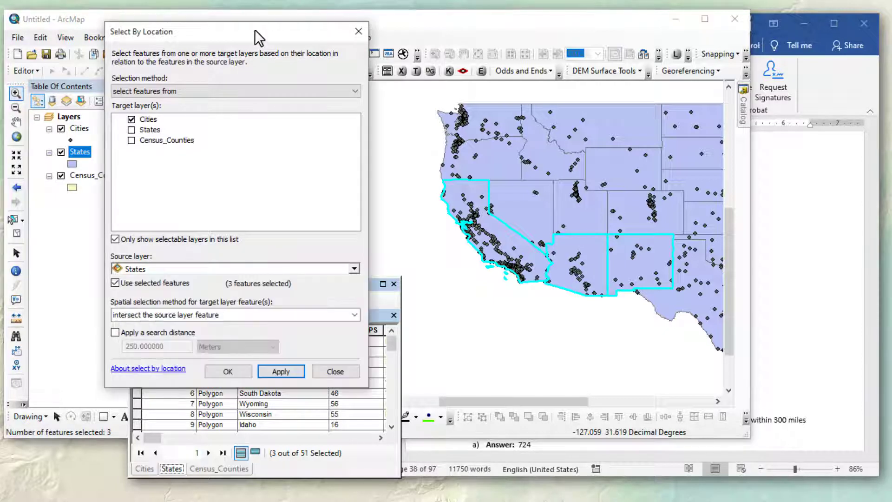
left_click(163, 89)
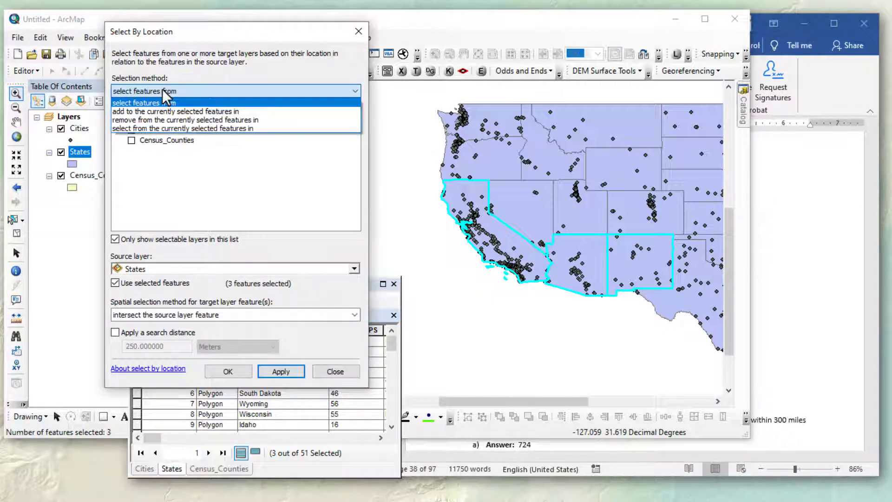
left_click(160, 103)
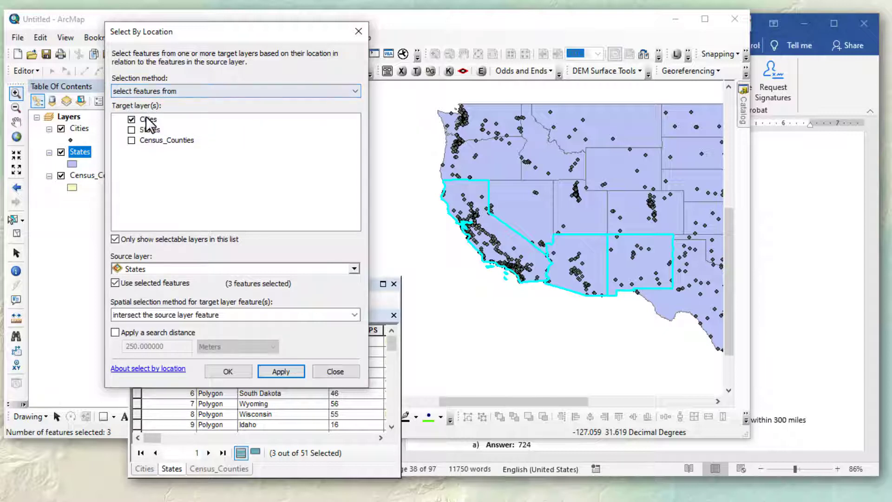
left_click(148, 119)
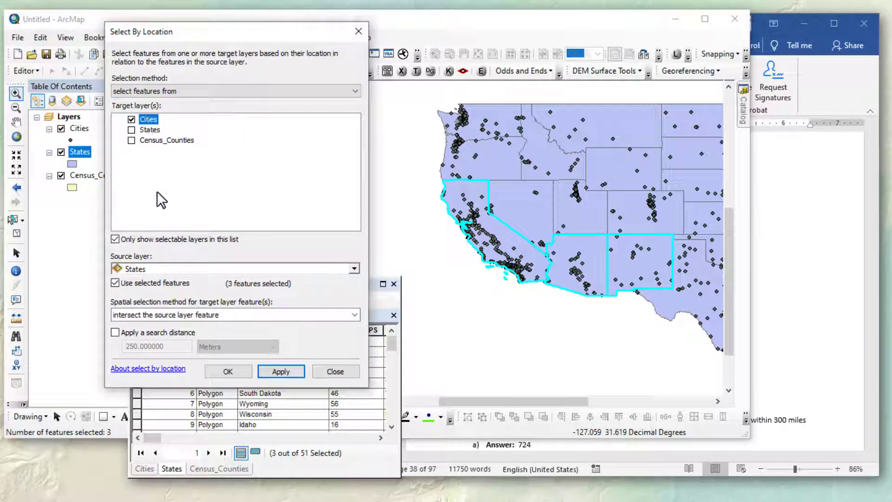
left_click(167, 269)
left_click(147, 281)
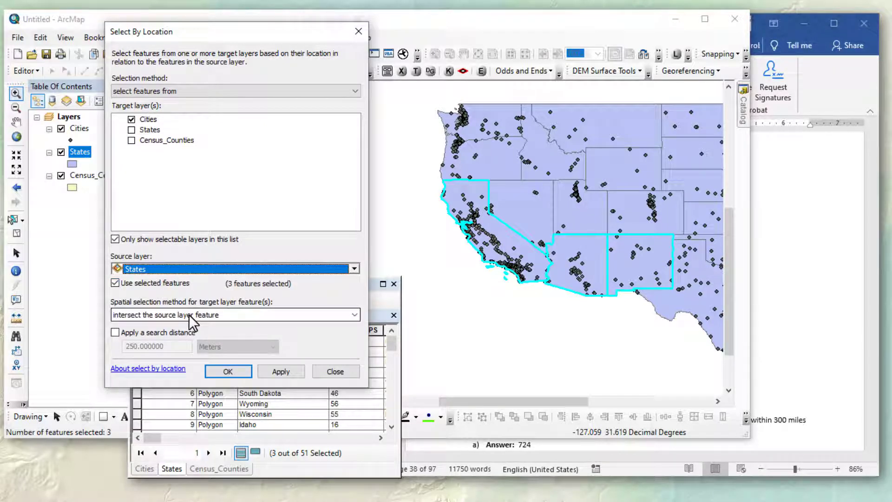
left_click(281, 371)
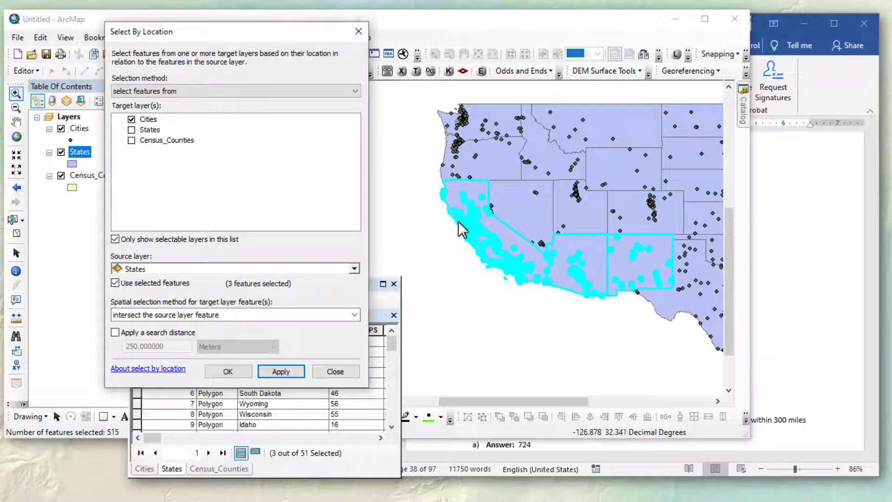
left_click(144, 468)
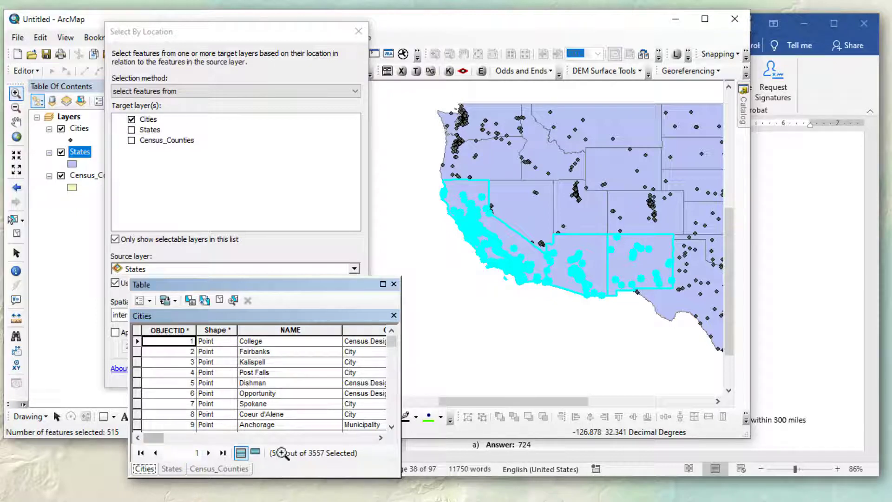
Step: Read question 12 in the Word document, then clear all selected features in ArcMap and show the States table
left_click(851, 99)
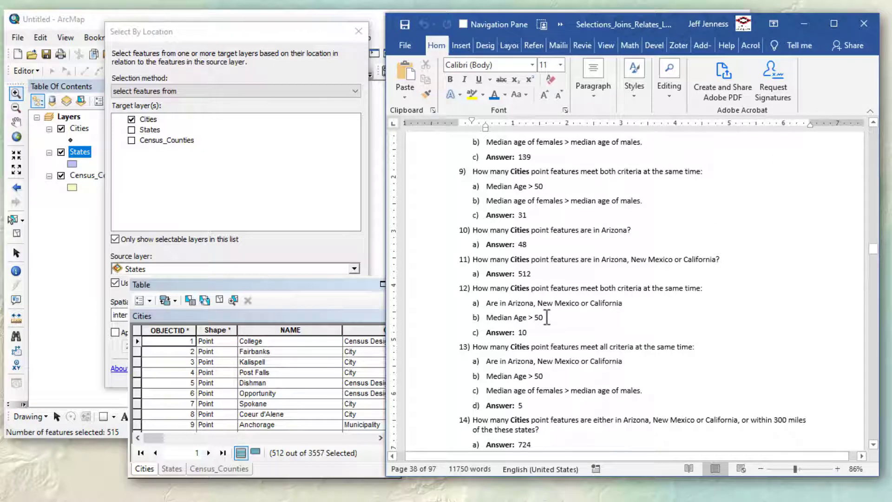
left_click(336, 284)
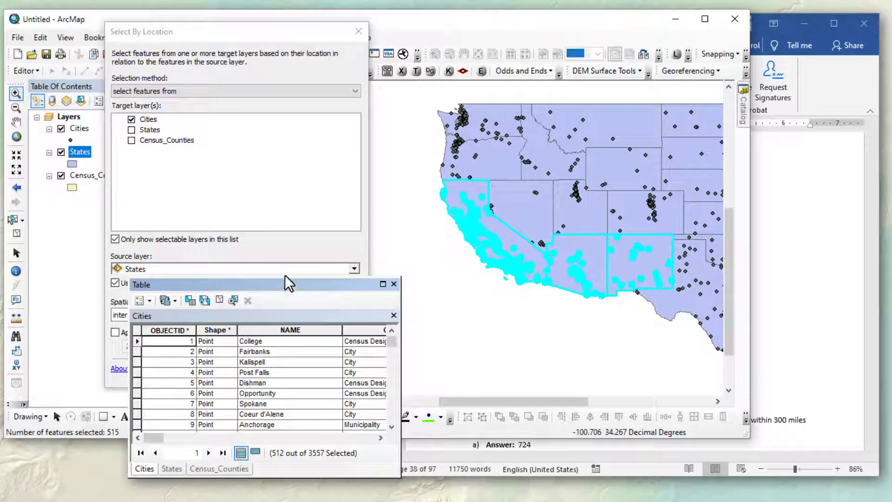
left_click(15, 233)
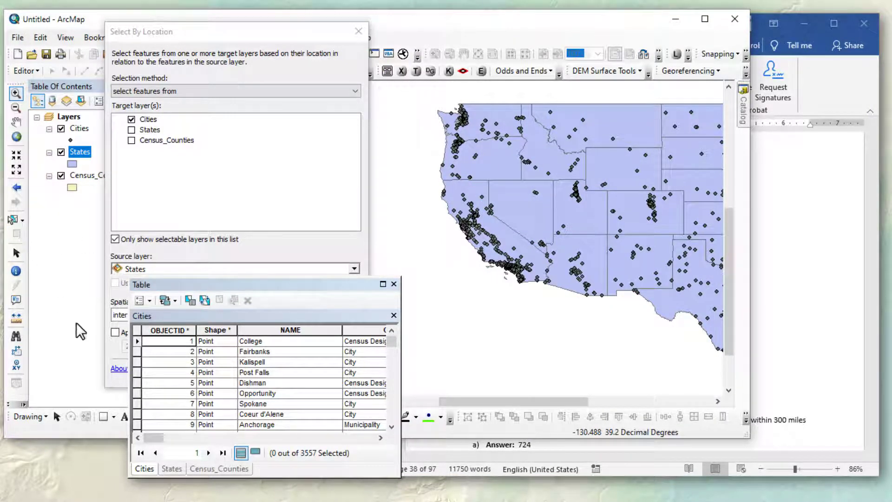
left_click(174, 468)
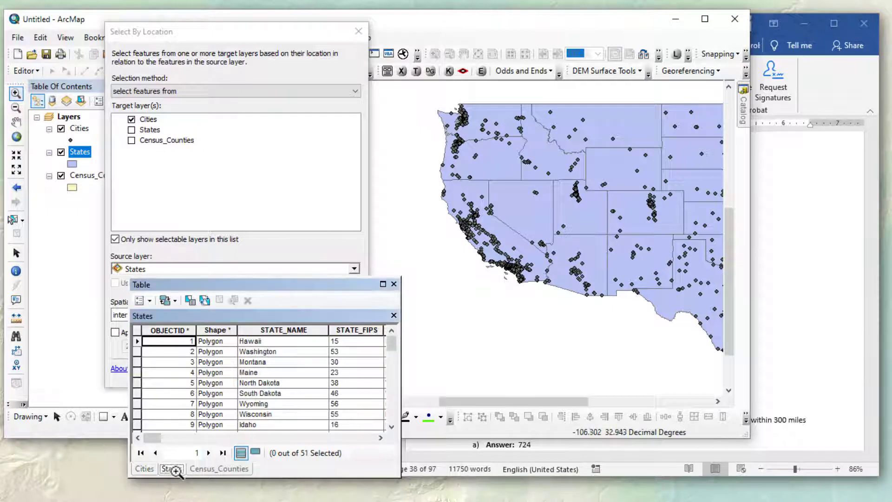
Step: Review the Arizona, California and New Mexico clauses in the States attribute query, then close the dialog without applying it
left_click(193, 299)
left_click(151, 274)
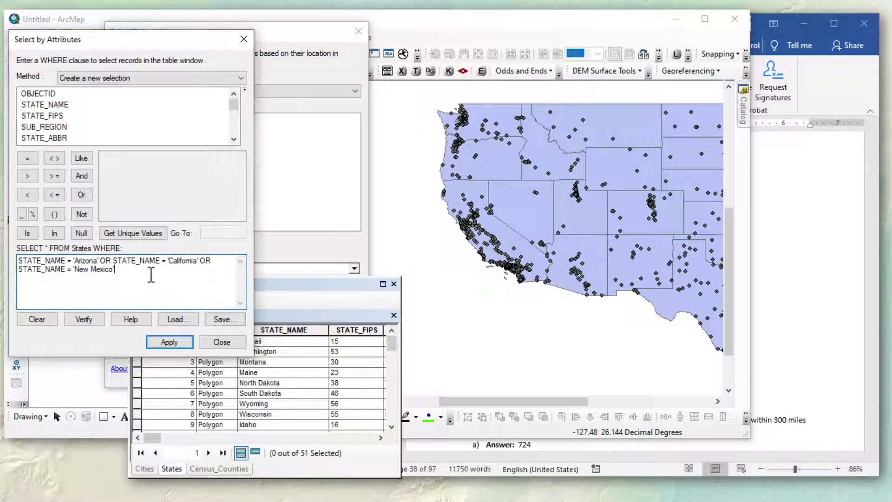
left_click_drag(151, 274, 16, 258)
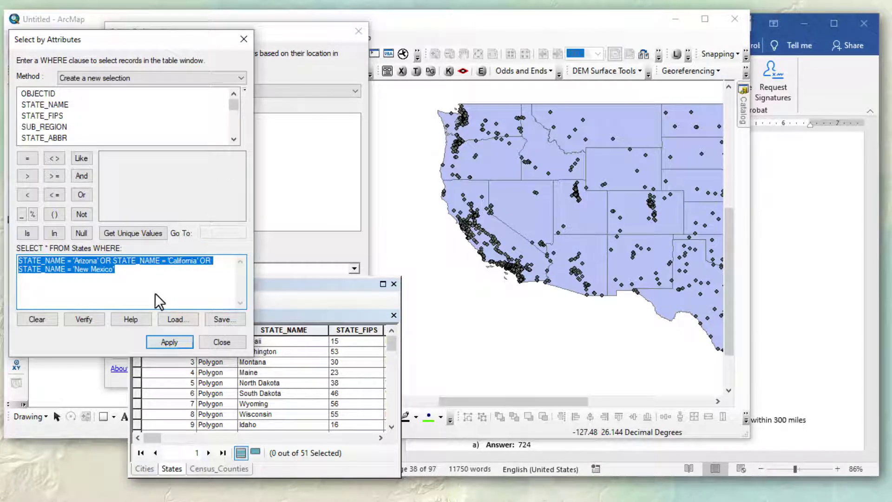
left_click(243, 39)
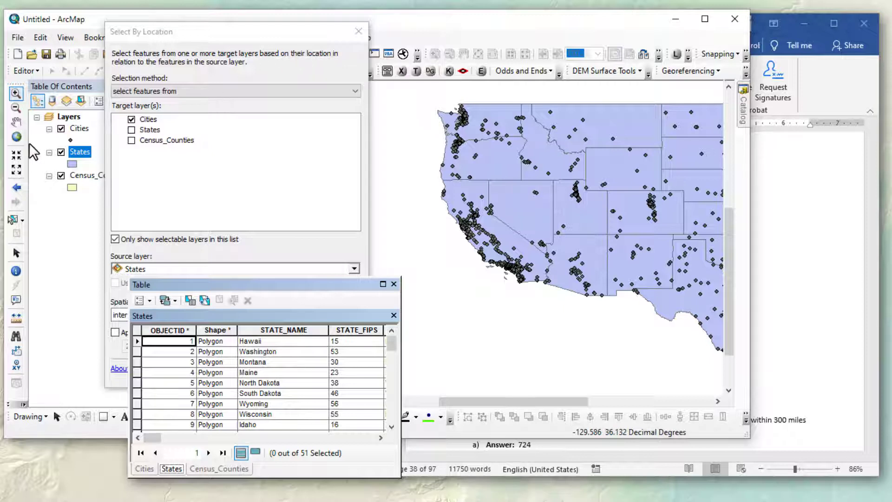
Step: Hide the Cities and Census_Counties layers and select California, Arizona and New Mexico directly on the map
left_click(61, 129)
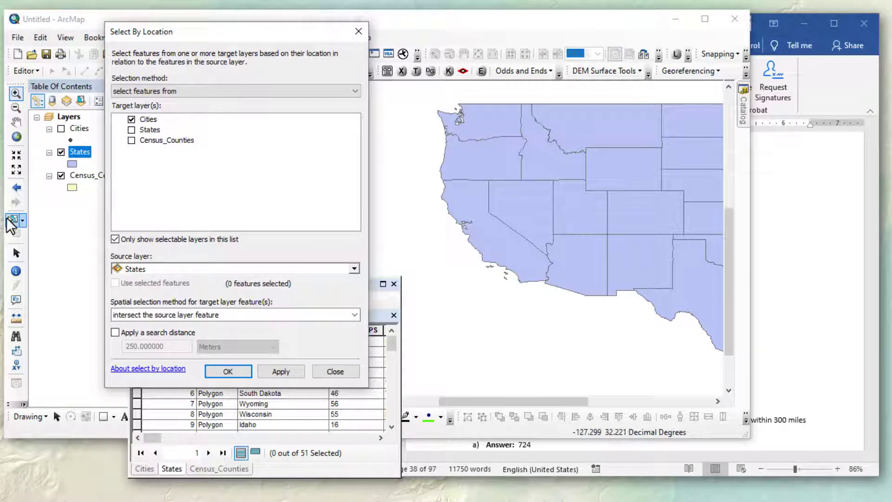
left_click(10, 219)
left_click_drag(464, 265, 636, 266)
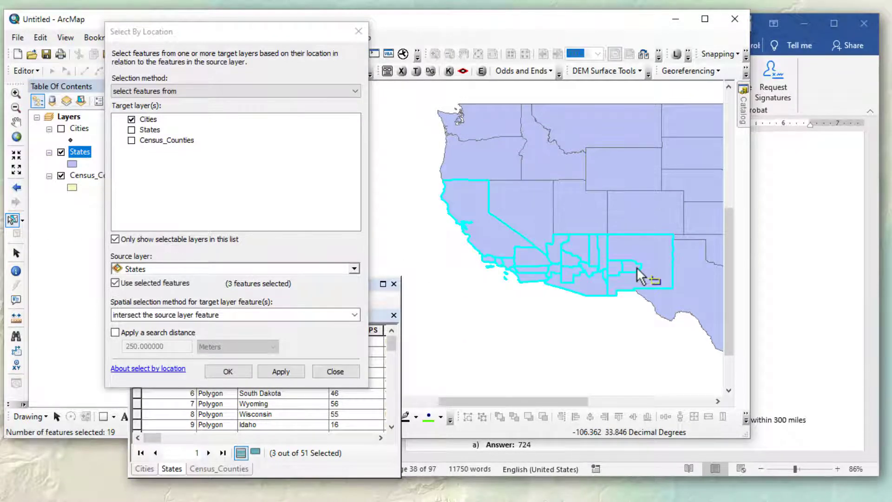
left_click(61, 175)
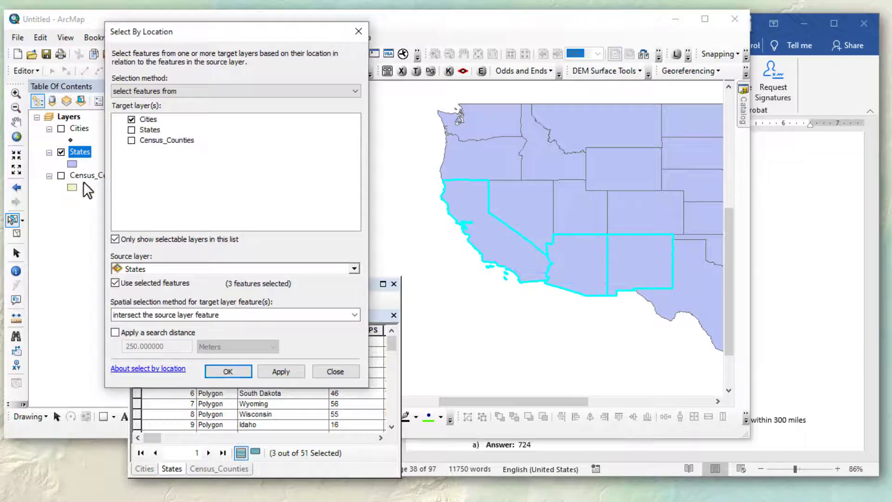
left_click_drag(460, 261, 617, 274)
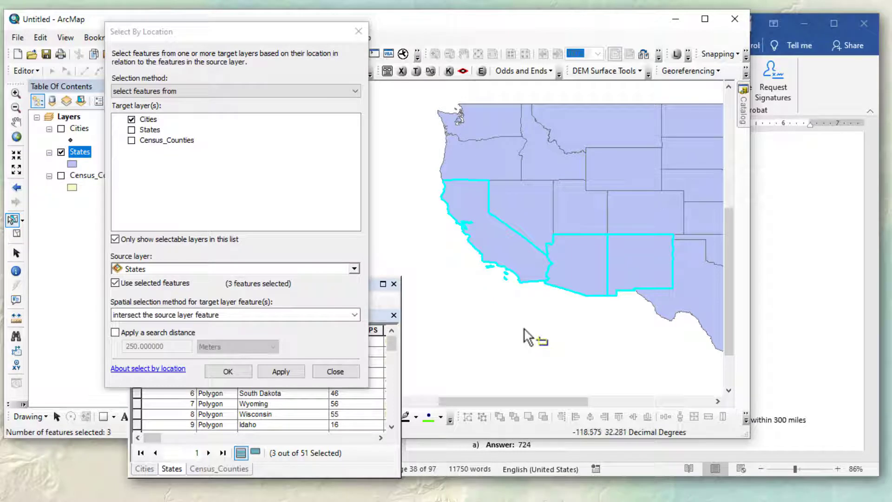
Step: Select the Cities features that intersect the selected States features, turn the Cities layer back on, and show the Cities table
left_click(833, 87)
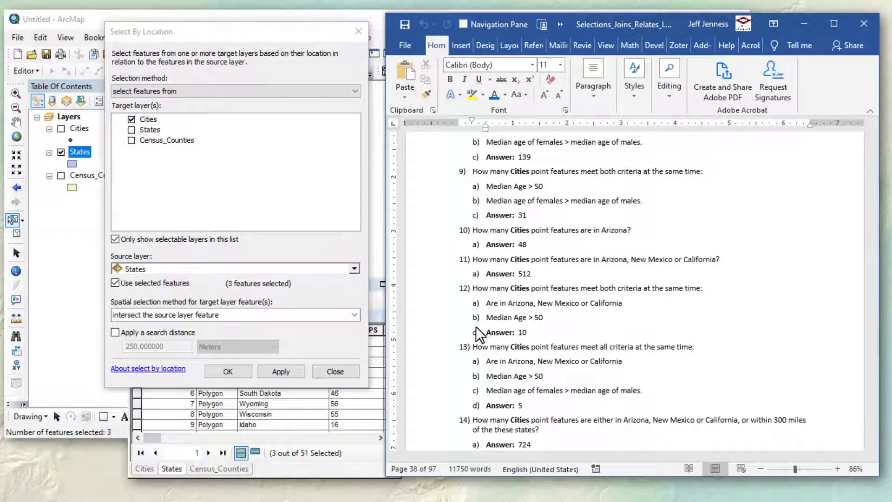
left_click(314, 342)
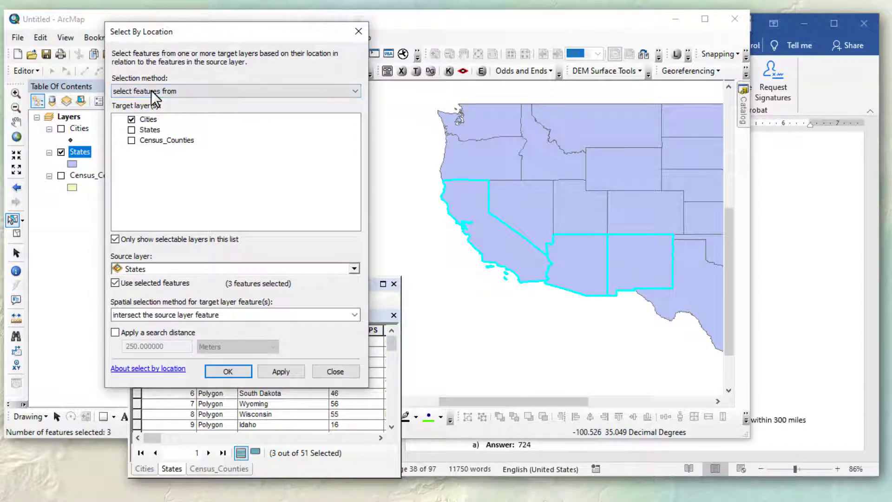
left_click(280, 371)
left_click(61, 129)
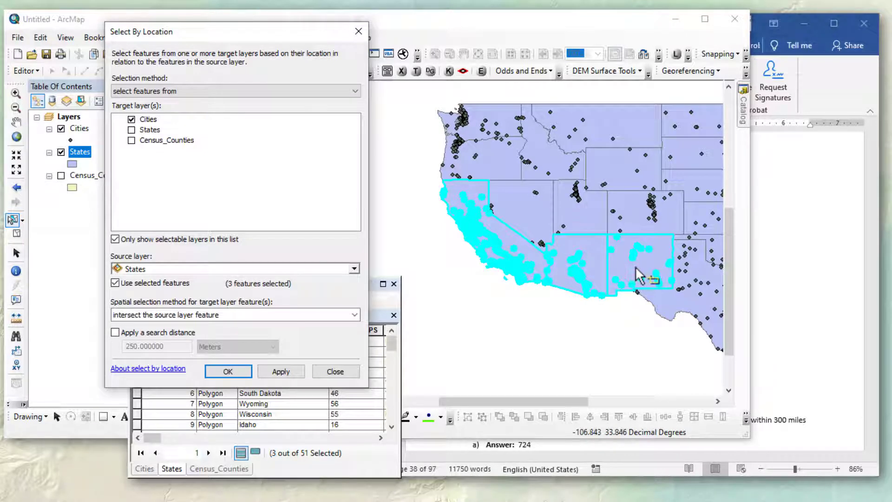
left_click(394, 344)
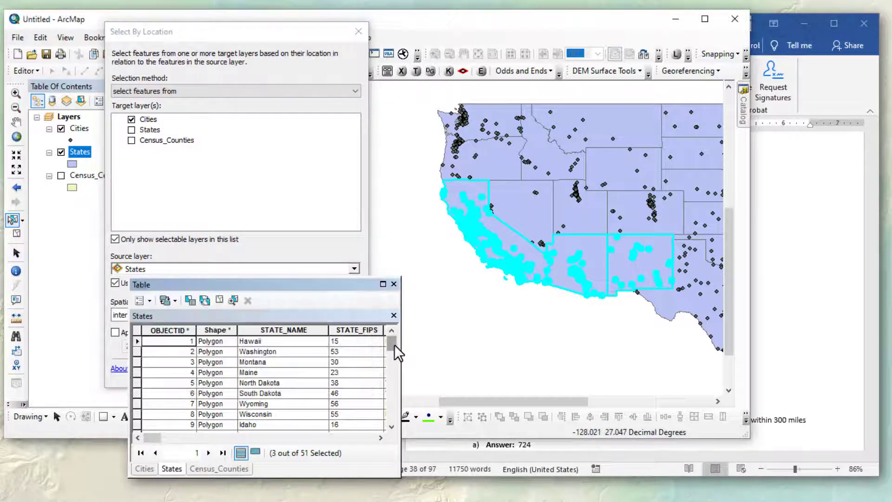
left_click(143, 468)
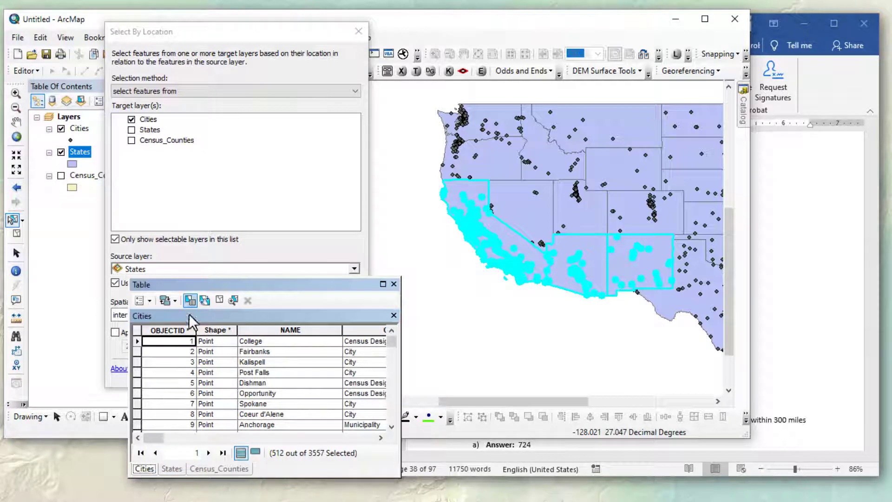
Step: Replace the Cities attribute query with MED_AGE > 50
left_click(190, 300)
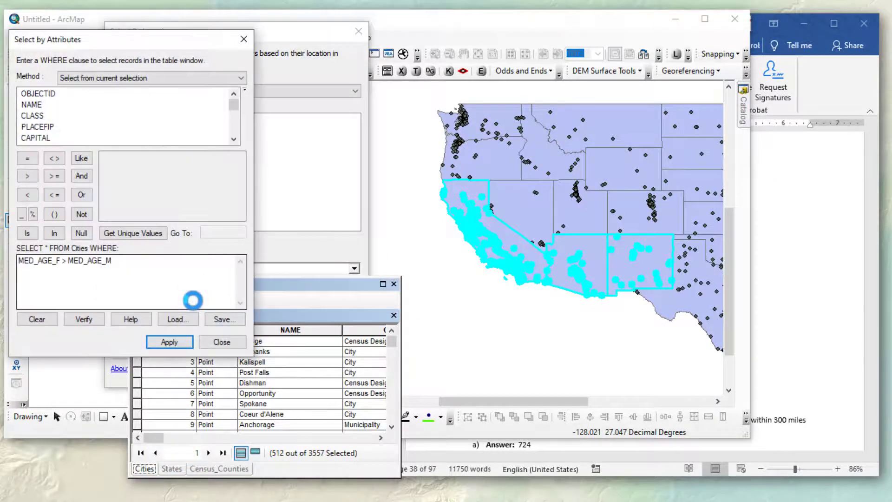
left_click_drag(125, 260, 3, 269)
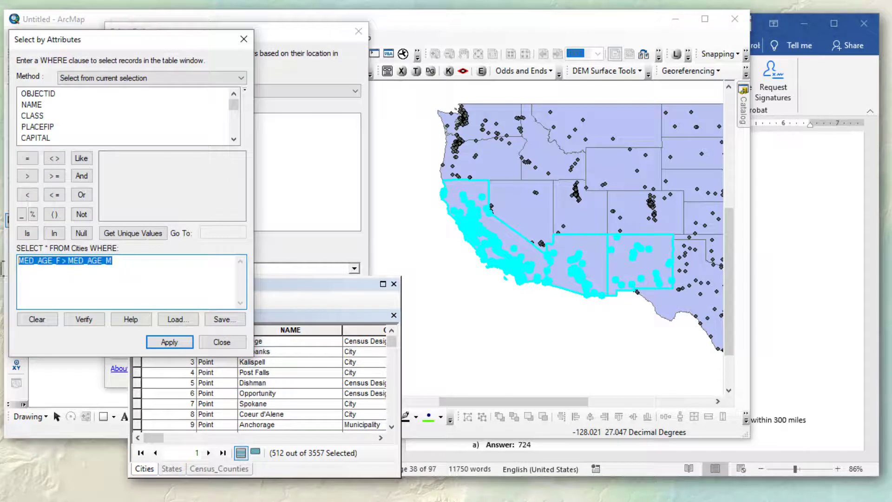
left_click(30, 324)
mouse_move(229, 107)
left_mouse_down()
mouse_move(239, 121)
mouse_move(223, 121)
left_mouse_up()
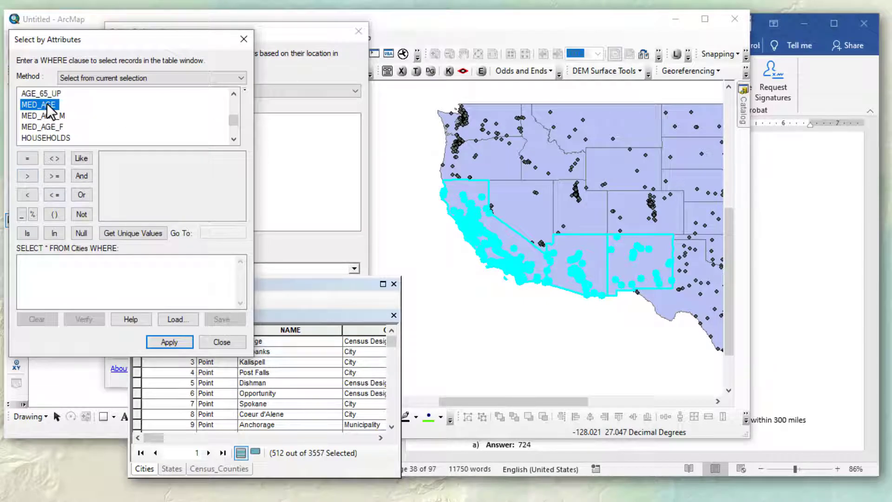
double_click(46, 103)
left_click(29, 177)
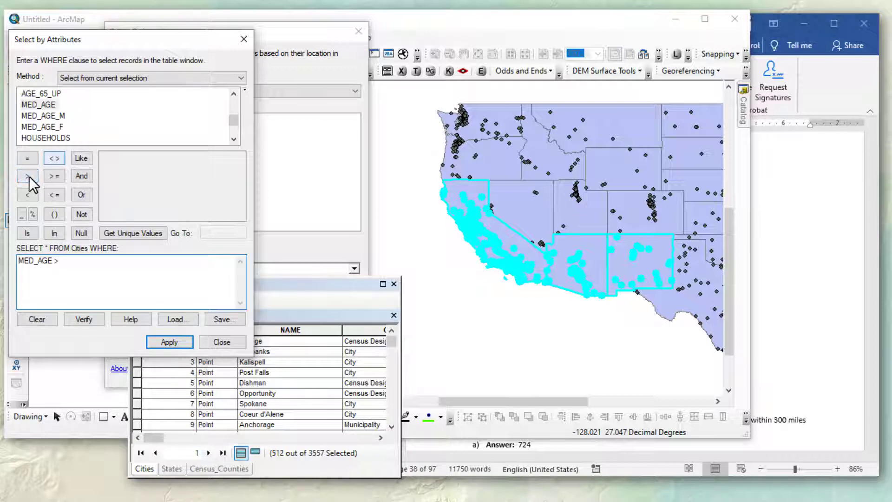
type("50")
Step: Apply the median age query to Cities with the Select from current selection method, and check the selected record count
left_click(131, 77)
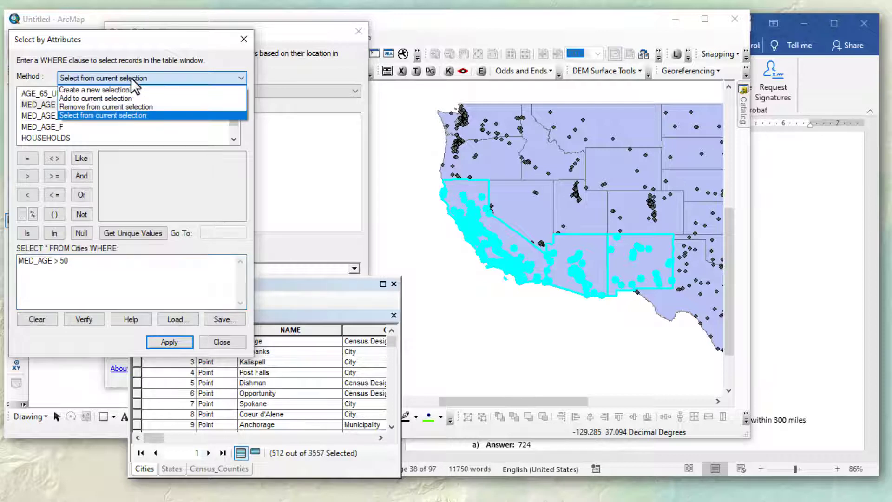
left_click(107, 115)
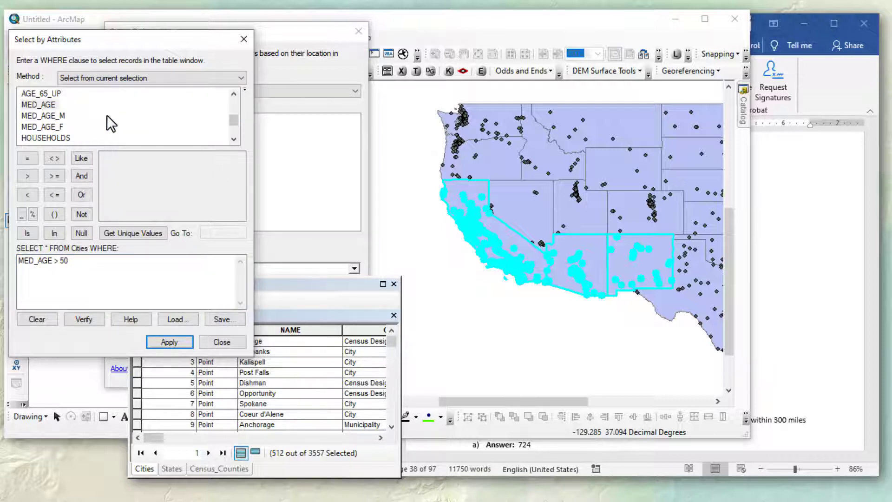
left_click(167, 341)
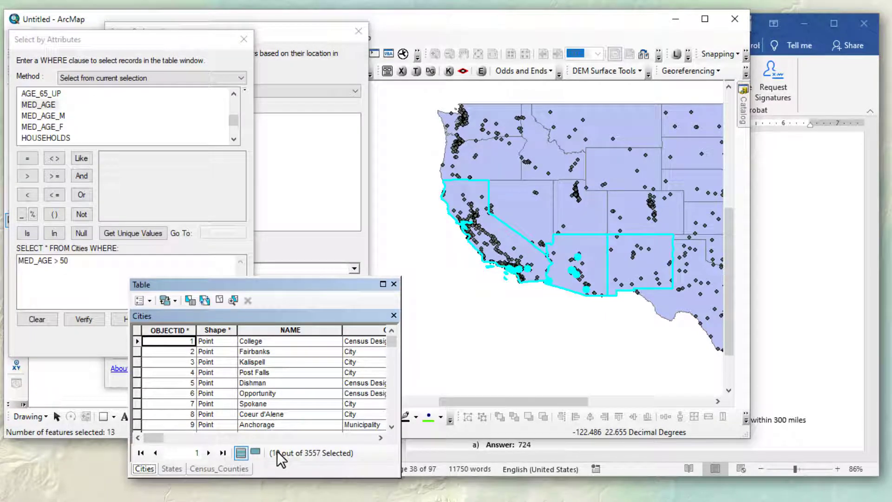
Step: Switch to Word and read the criteria of question 13, comparing them with the current Cities query in ArcMap
left_click(794, 206)
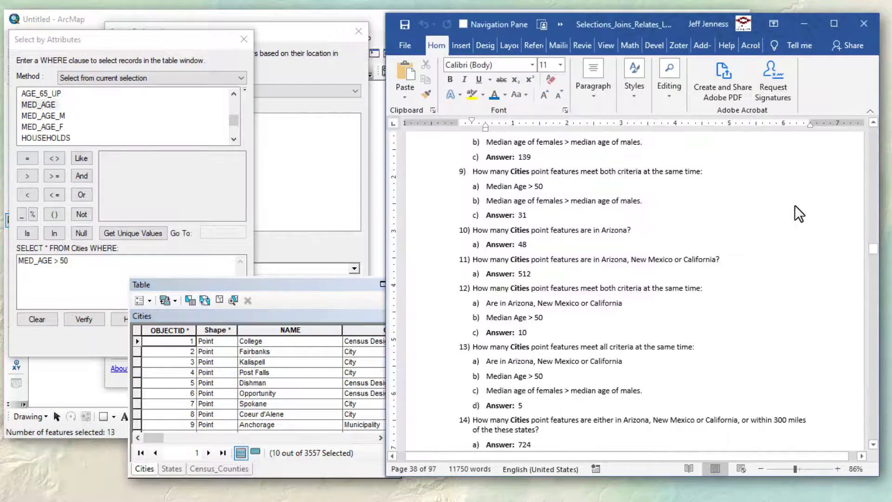
scroll(795, 206, "down", 4)
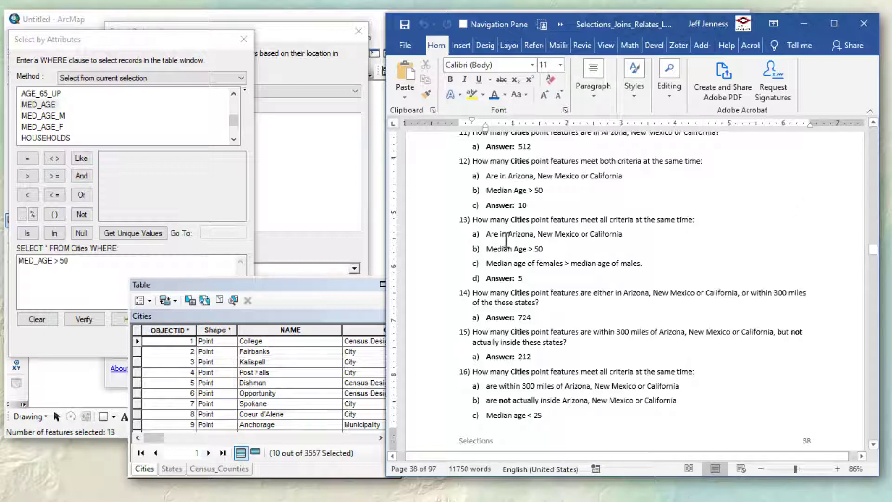
left_click_drag(501, 235, 590, 235)
left_click_drag(497, 249, 557, 250)
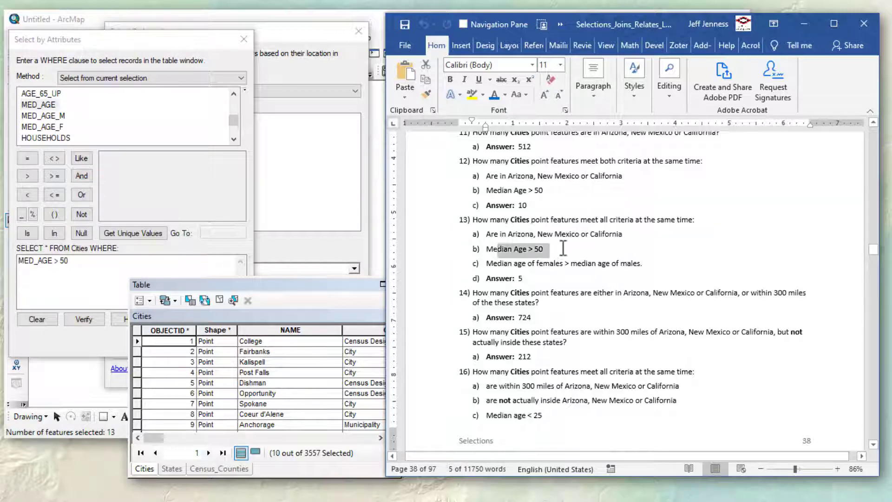
left_click(569, 263)
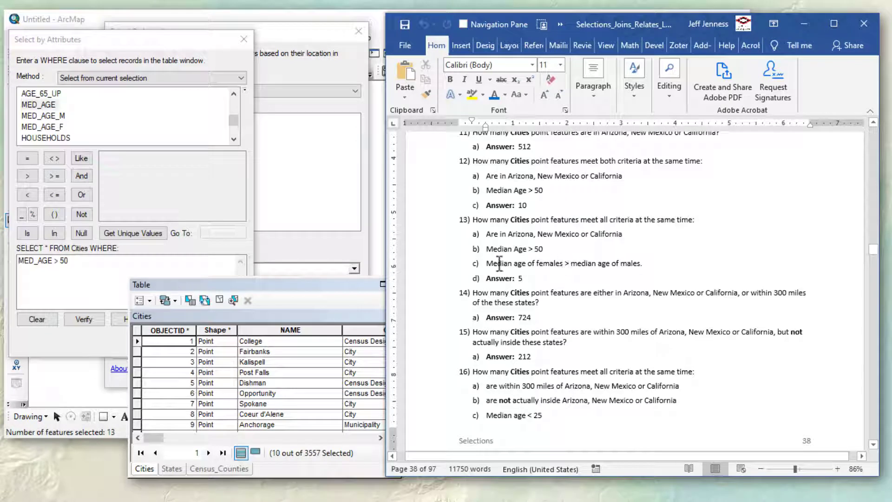
left_click_drag(497, 263, 646, 261)
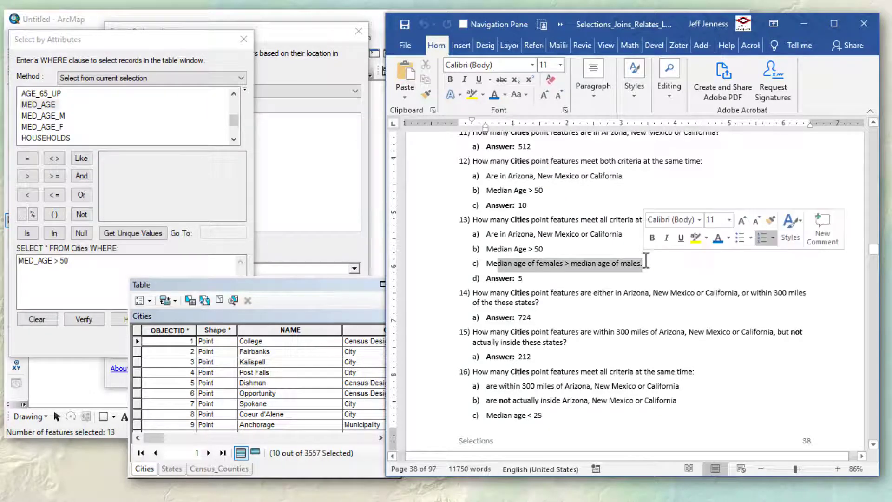
left_click(305, 32)
left_click(211, 38)
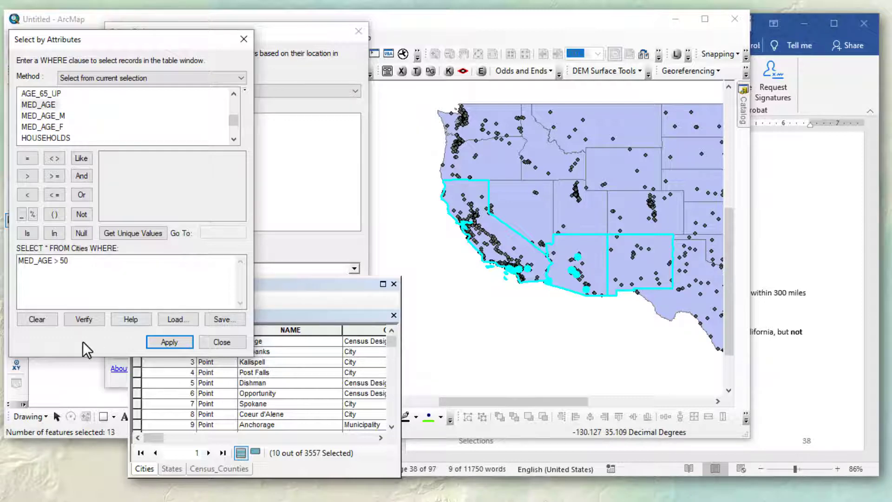
left_click(826, 80)
left_click(560, 263)
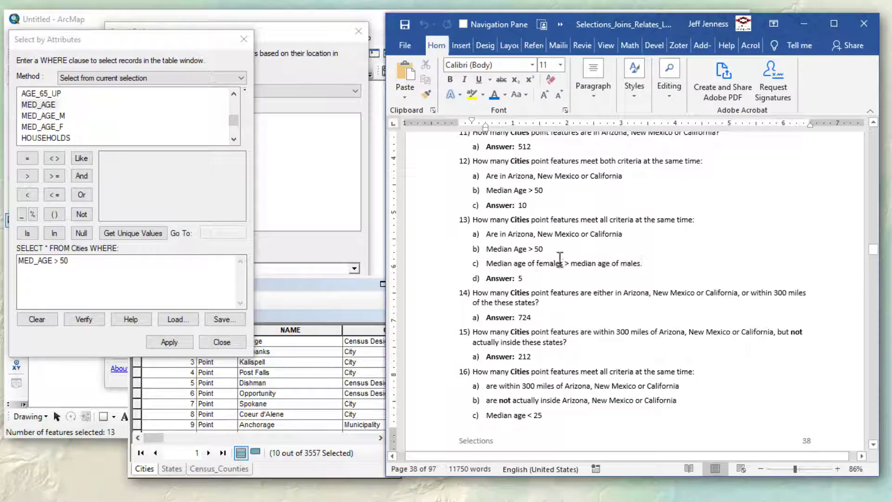
left_click_drag(515, 263, 650, 261)
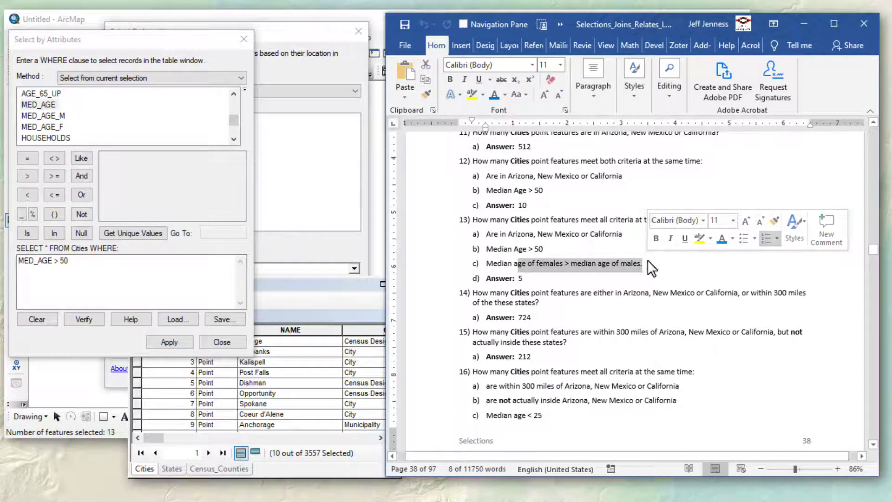
Step: Replace the Cities attribute query in ArcMap with MED_AGE_F > MED_AGE_M
left_click(52, 336)
left_click(40, 321)
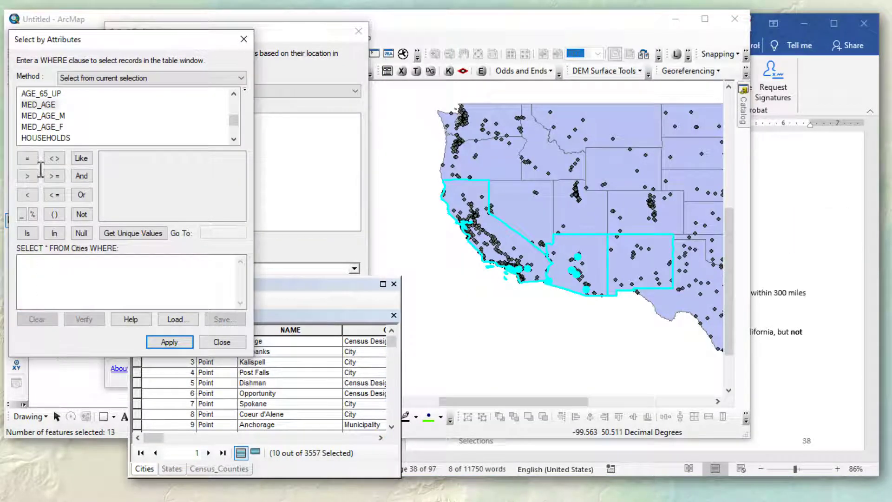
double_click(38, 124)
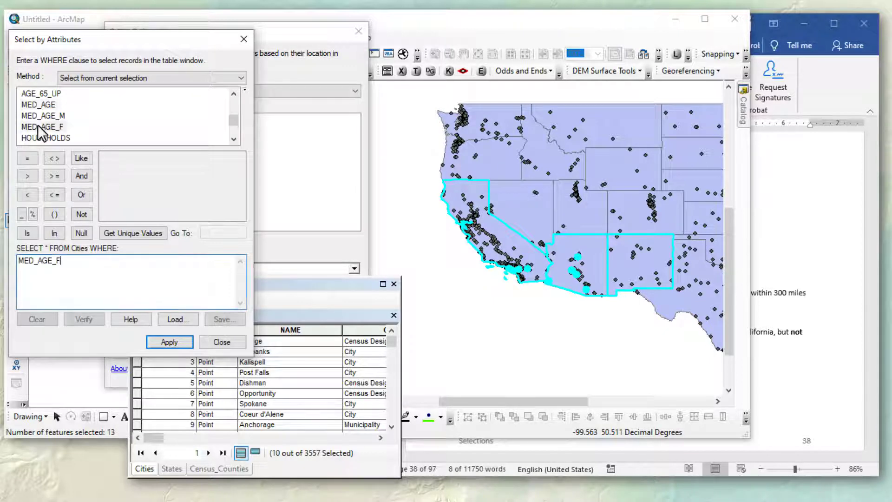
left_click(27, 175)
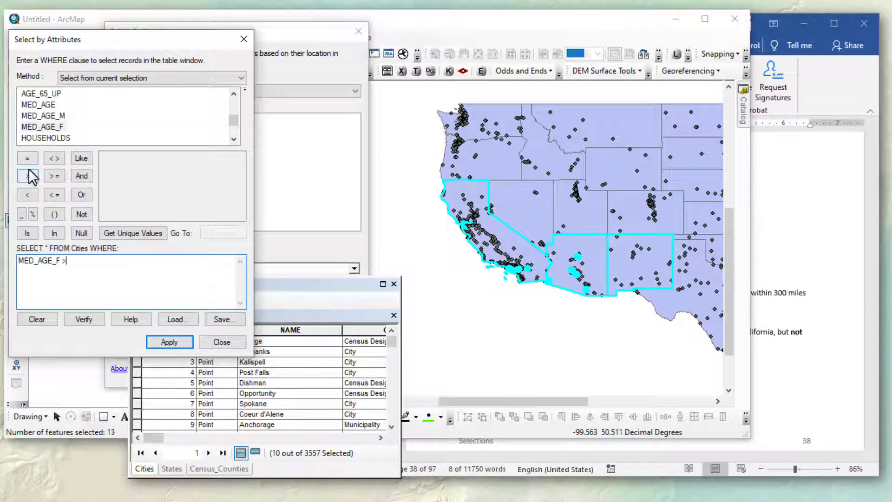
double_click(52, 115)
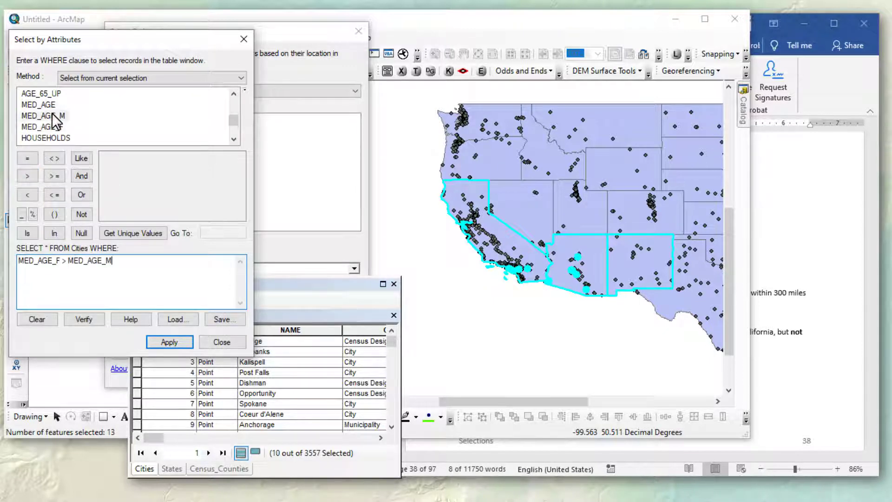
Step: Apply the female-versus-male median age query with the Select from current selection method, and check the Cities selected record count
left_click(99, 76)
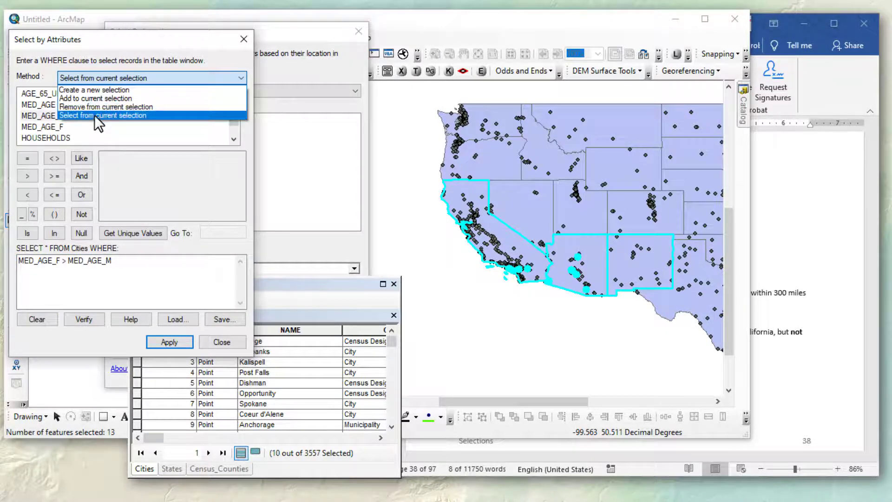
left_click(94, 115)
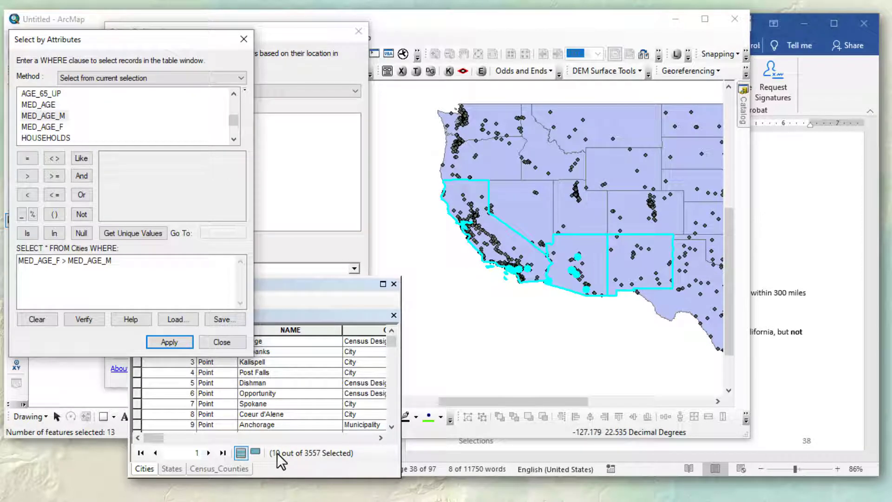
left_click(165, 341)
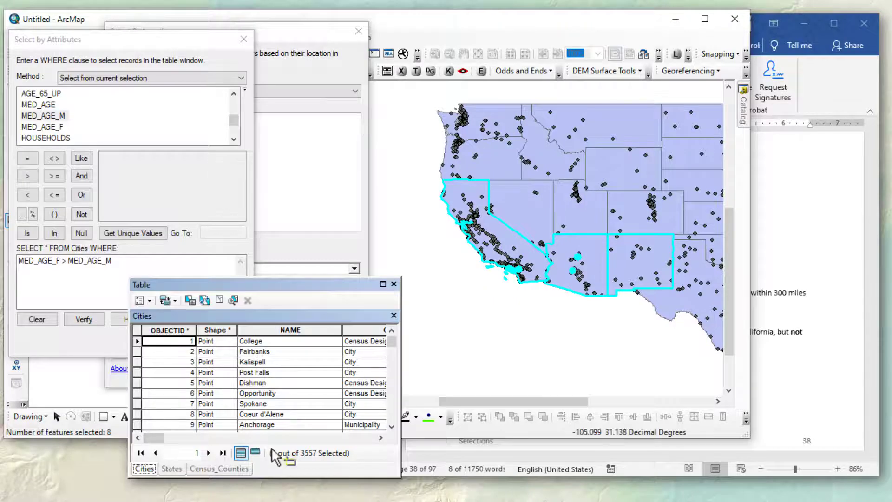
Step: Switch to Word and read question 14, highlighting "Arizona, New Mexico or California" in its text
left_click(850, 82)
left_click(723, 302)
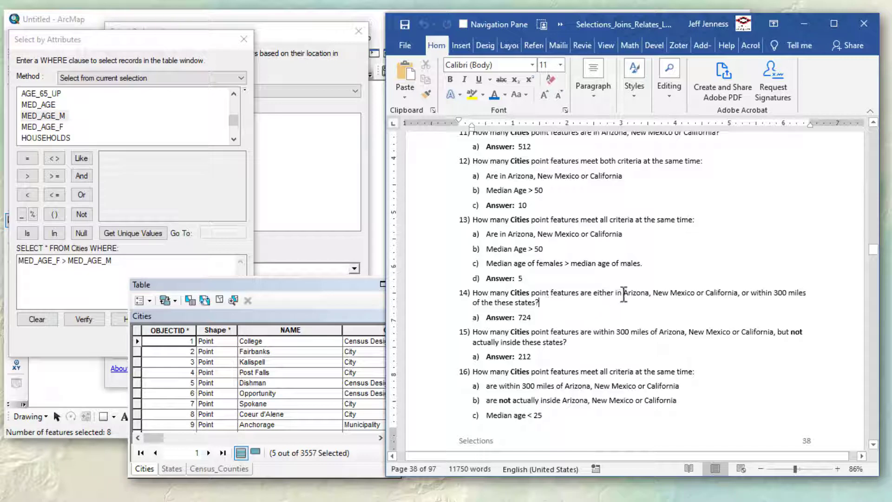
left_click_drag(622, 292, 738, 295)
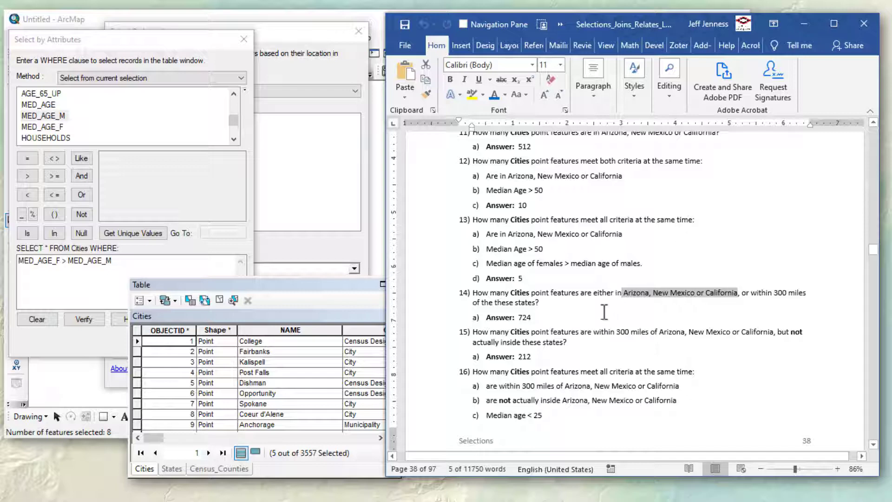
Step: Return to ArcMap, close the Select By Location and Select by Attributes dialogs, and clear all selected features
left_click(283, 32)
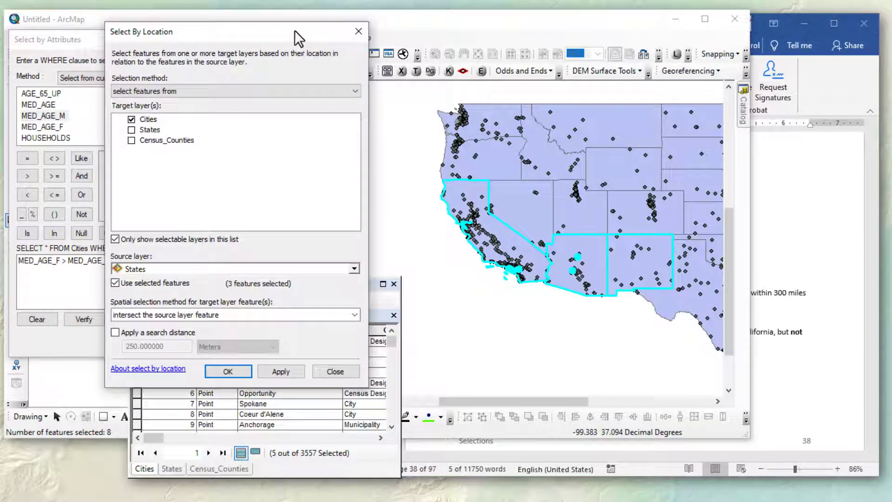
left_click(358, 29)
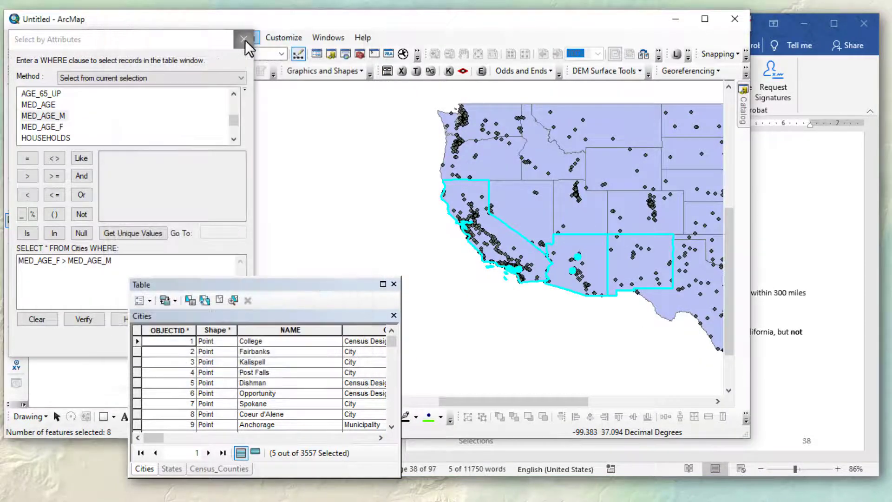
left_click(37, 318)
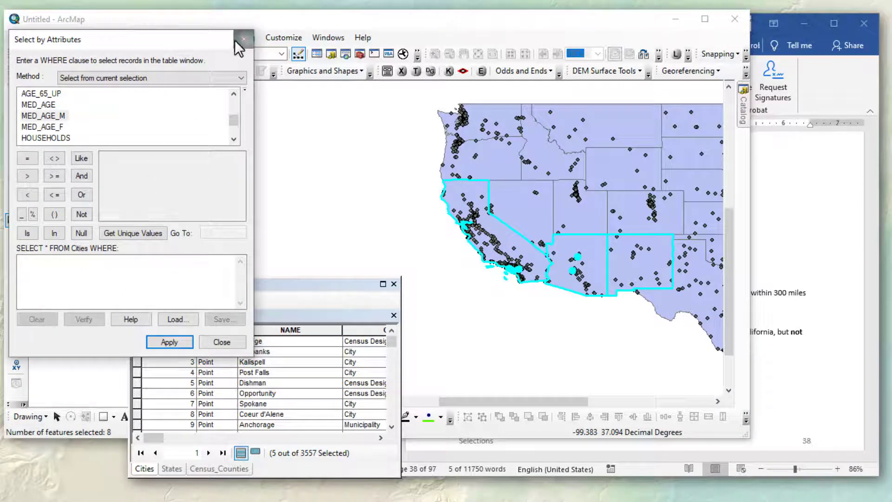
left_click(235, 42)
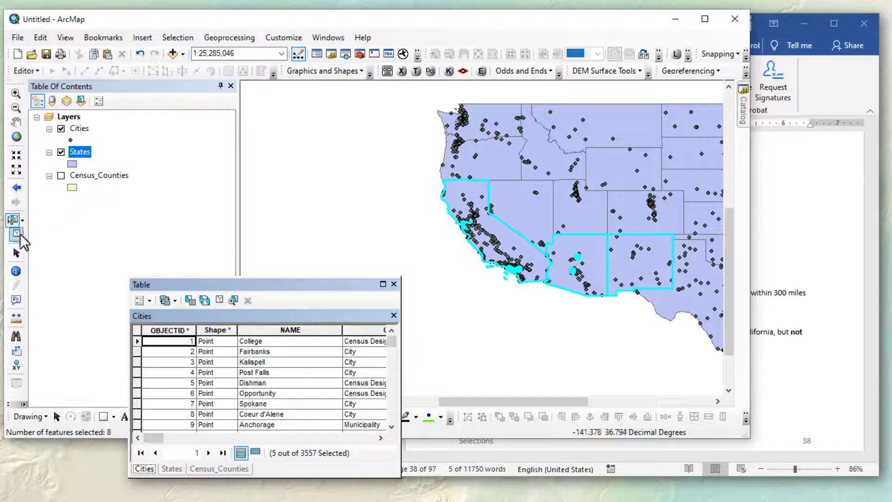
left_click(20, 235)
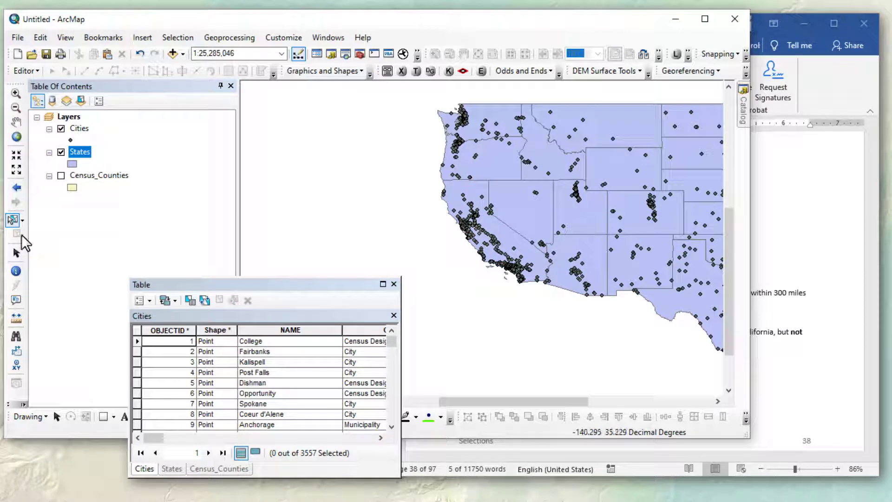
Step: Select California, Arizona and New Mexico on the map with the Cities layer temporarily hidden, and show Cities again
left_click(61, 129)
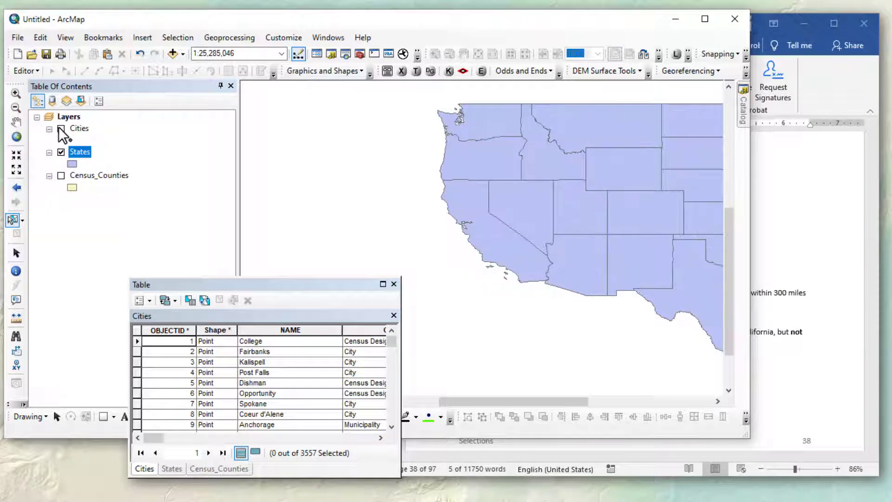
left_click_drag(489, 260, 627, 267)
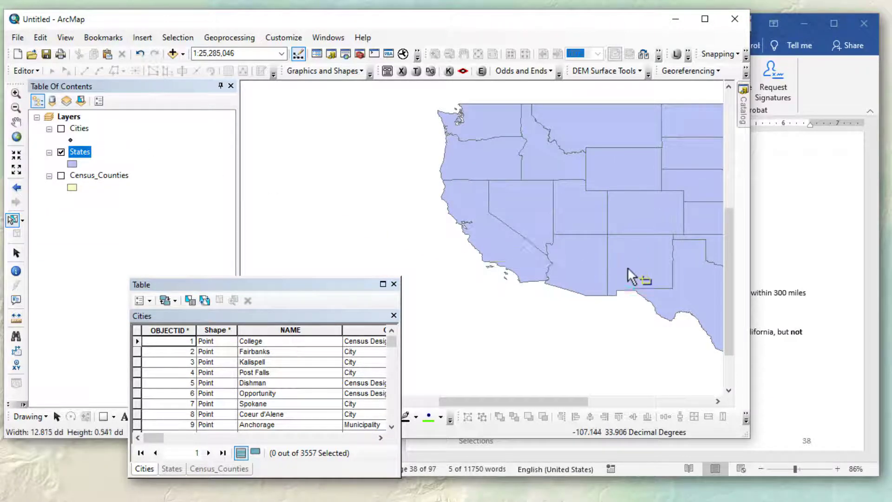
left_click(61, 129)
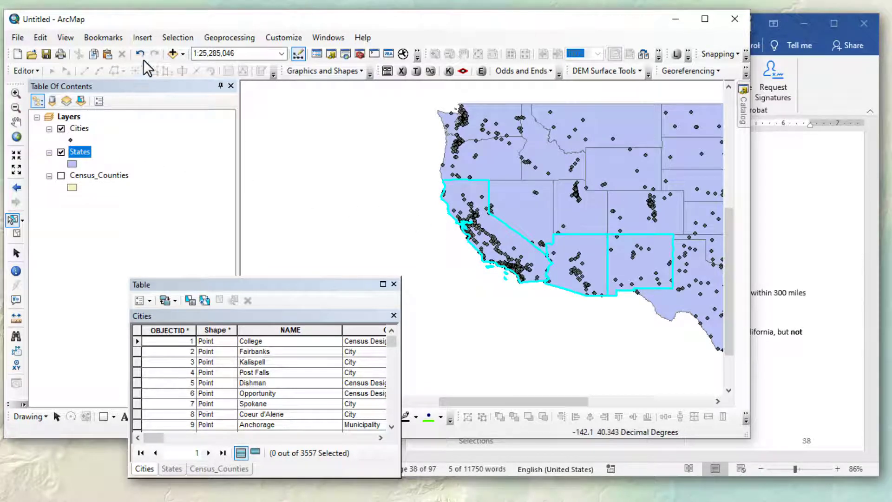
Step: Open Select By Location with the select features from method, Cities as the target and the selected States features as the source
left_click(177, 37)
left_click(200, 68)
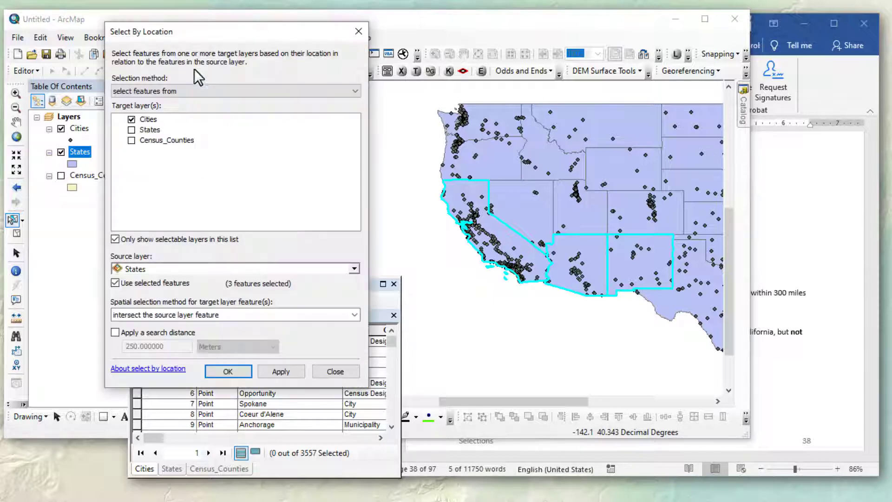
left_click(170, 89)
left_click(168, 103)
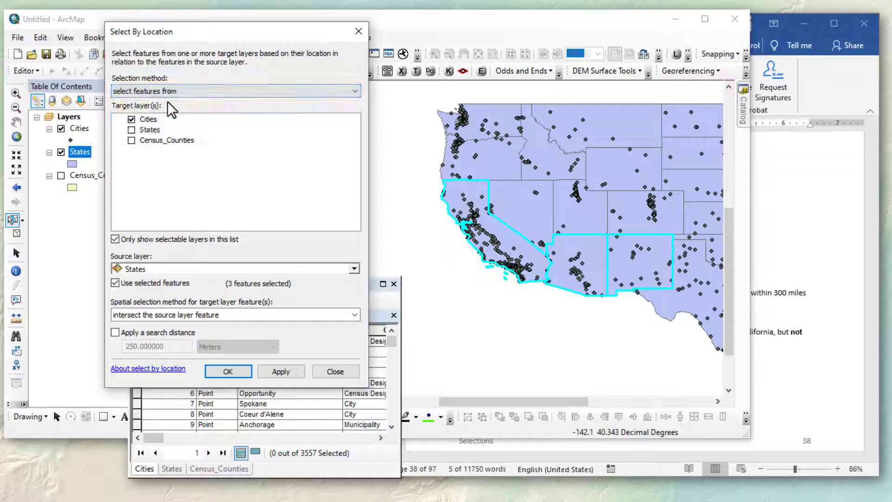
left_click(147, 122)
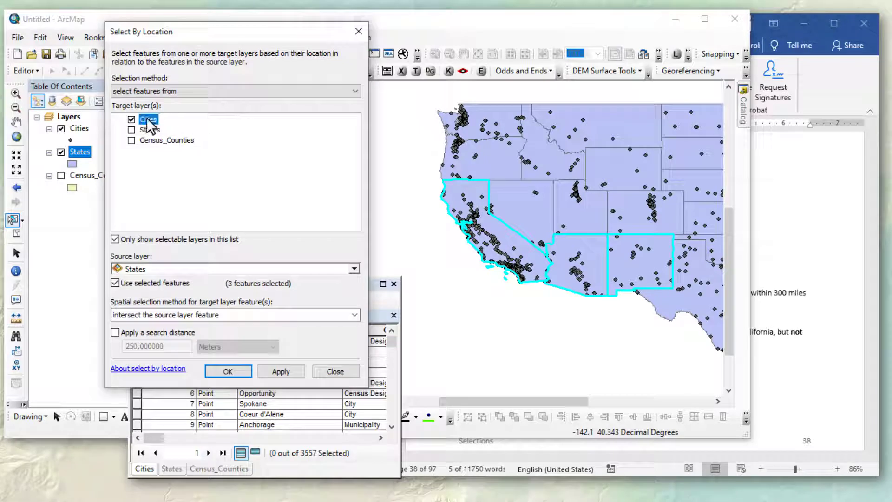
left_click(162, 268)
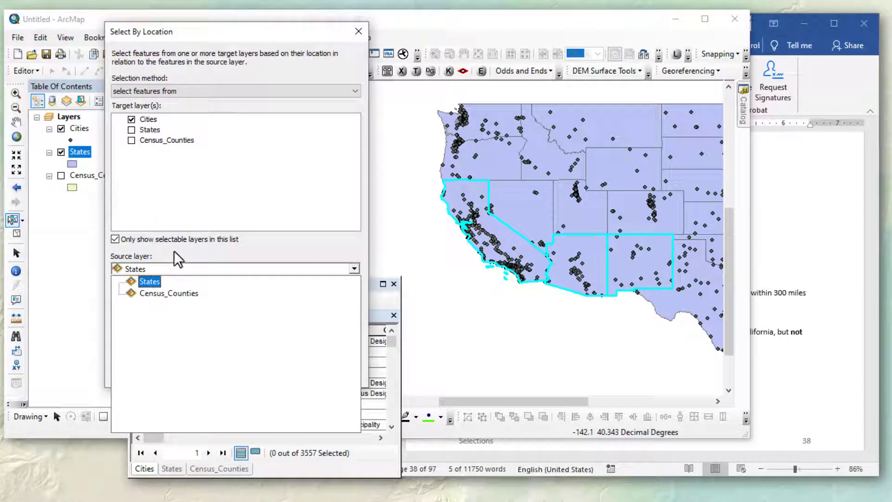
left_click(174, 250)
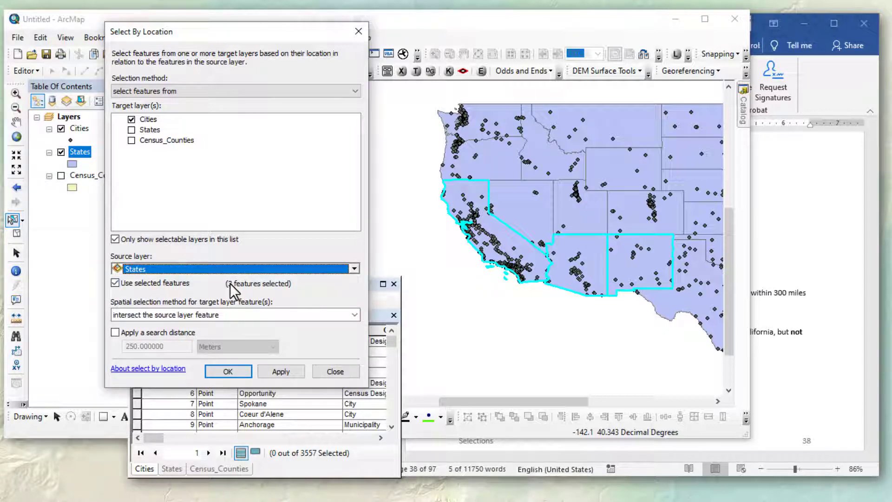
Step: Try the "are within a distance of the source layer feature" spatial selection method and revert to "intersect the source layer feature"
left_click(156, 315)
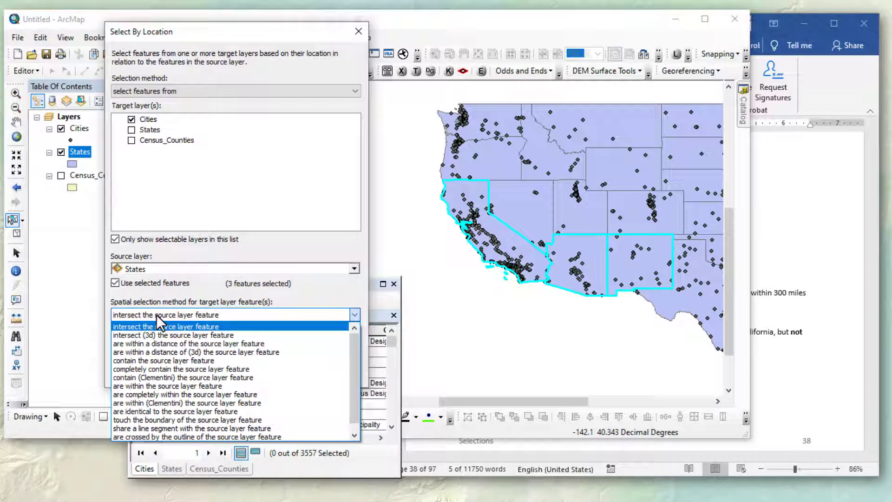
key("Down")
key("Down")
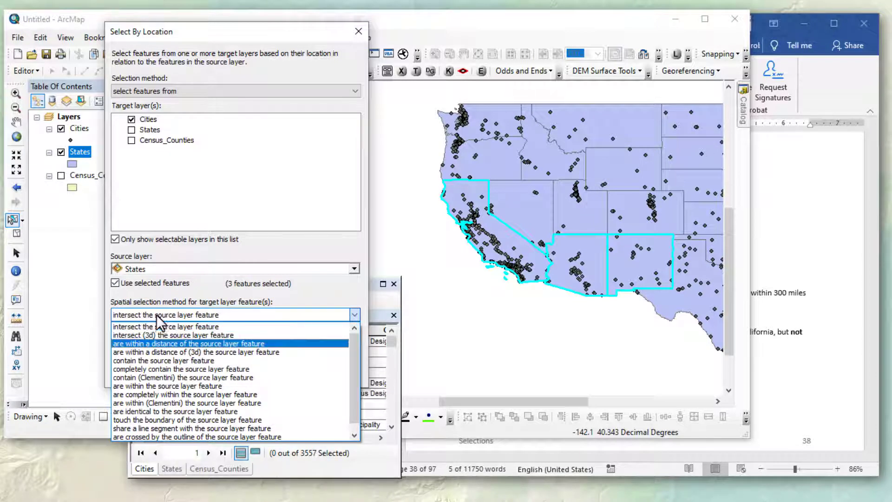
left_click(156, 343)
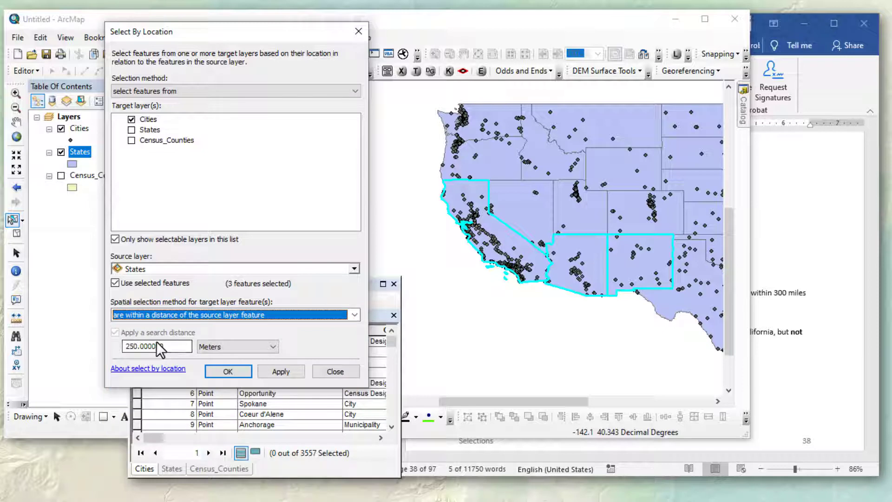
left_click(185, 314)
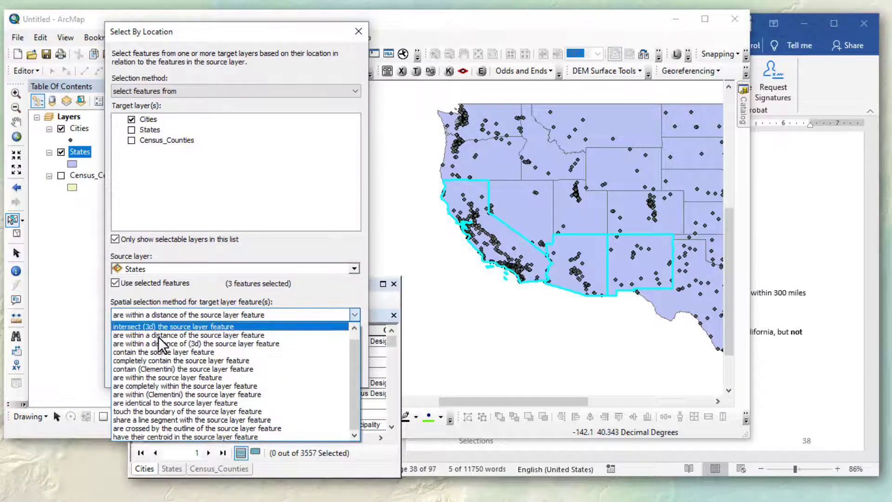
scroll(158, 336, "up", 1)
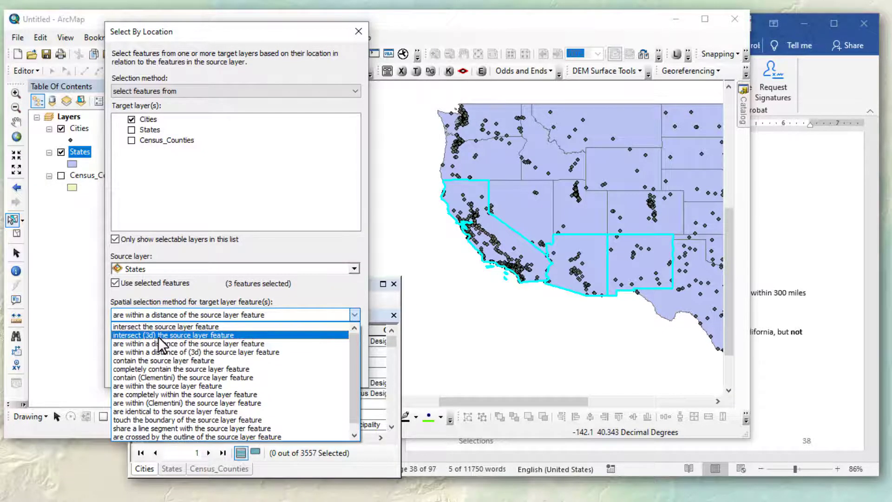
left_click(154, 327)
Step: Enable a search distance of 300 miles, apply the location selection to Cities, and check the selected record count
left_click(118, 333)
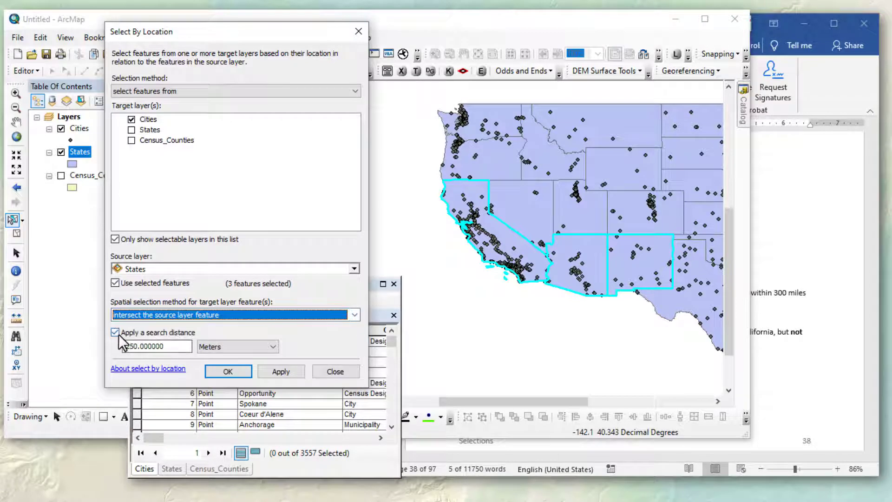
left_click_drag(170, 346, 93, 350)
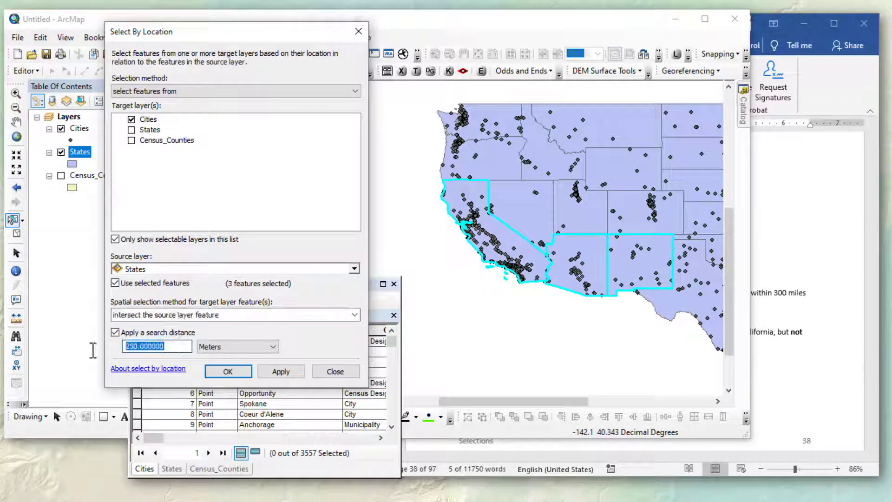
type("300")
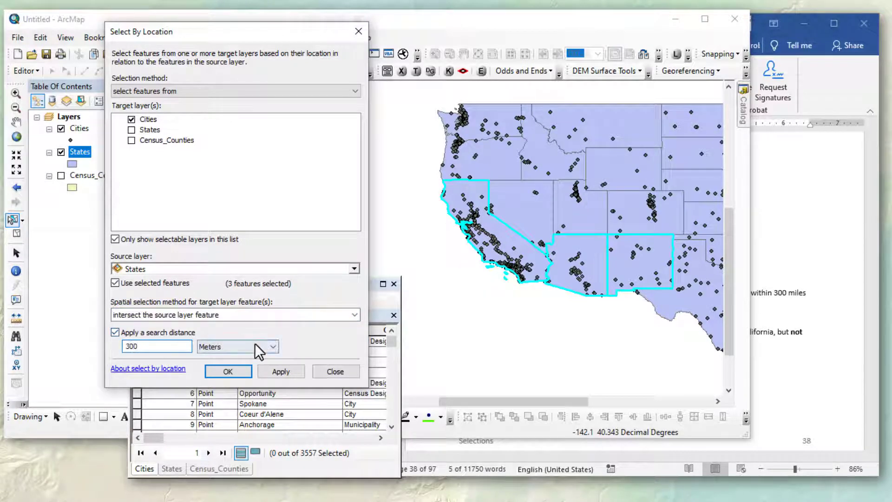
left_click(257, 351)
left_click(227, 417)
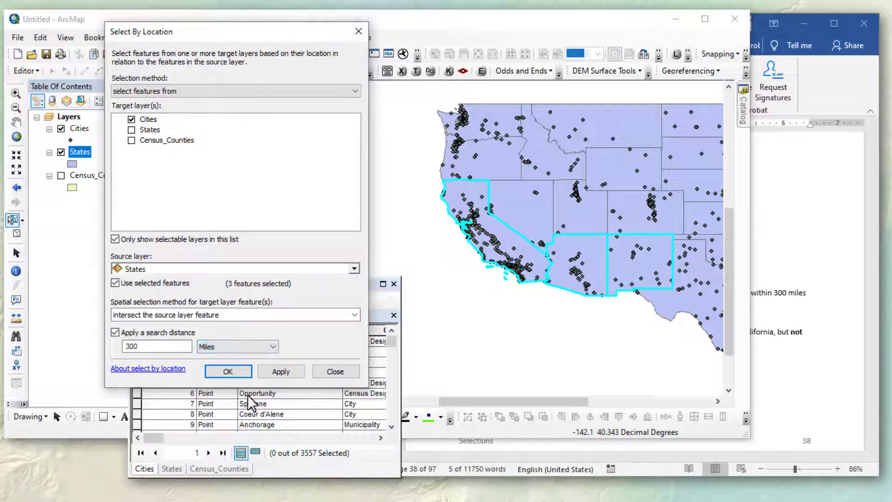
left_click(279, 371)
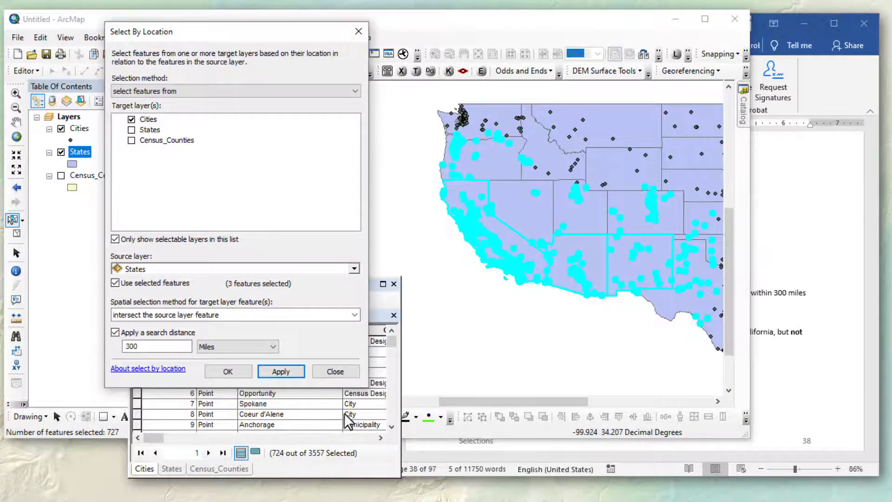
Step: Switch to Word to compare the count with question 14's answer and read question 15, and return to ArcMap
left_click(781, 126)
scroll(646, 204, "down", 3)
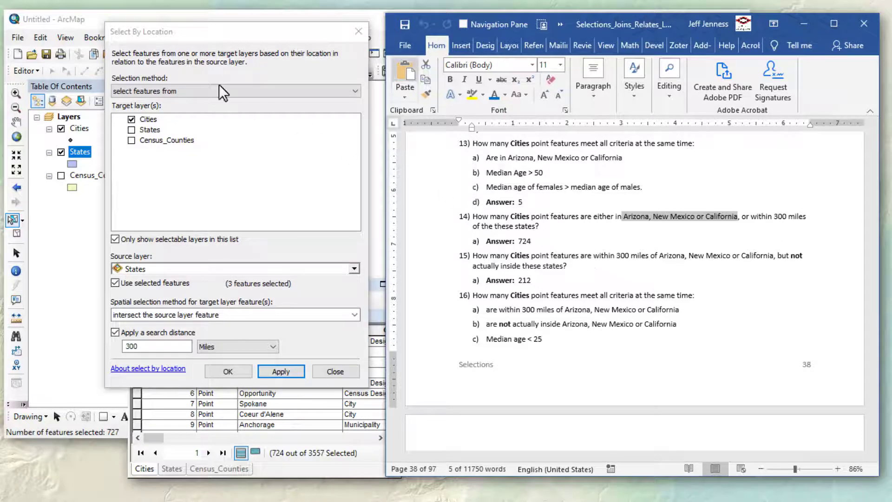
left_click(74, 18)
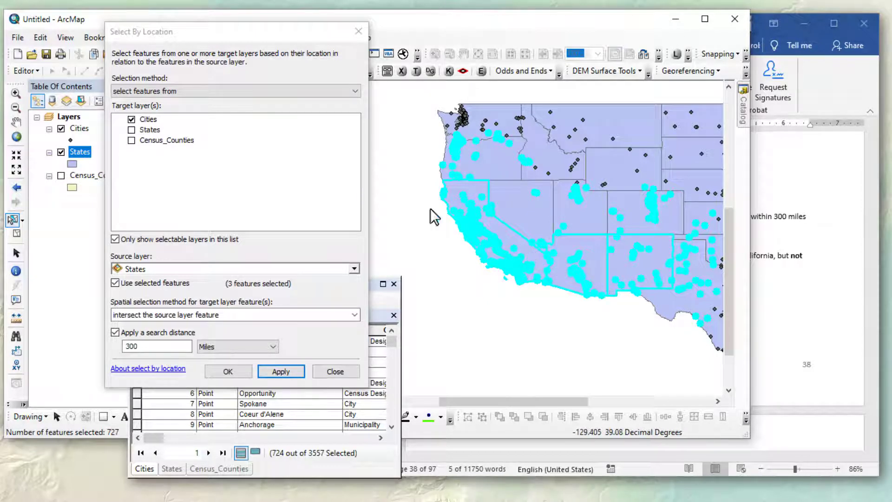
Step: Remove cities intersecting the selected States from the current selection, with the search distance turned off, and check the selected record count
left_click(174, 92)
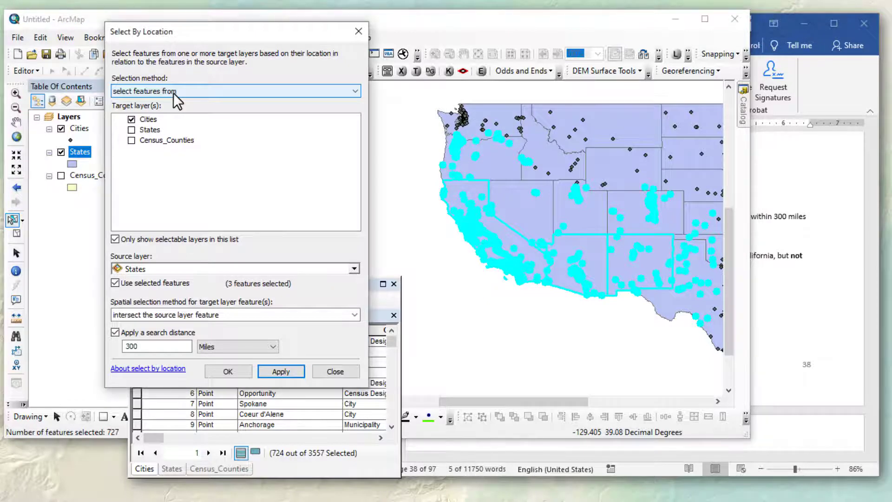
key("Down")
key("Down")
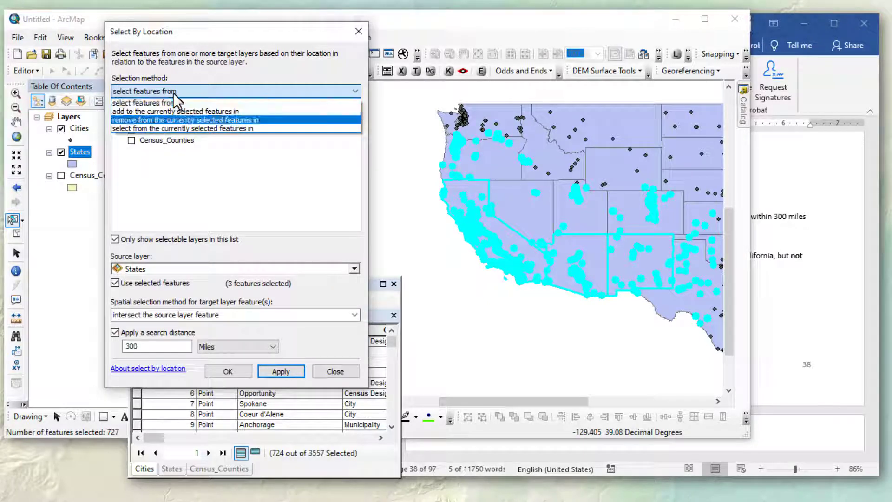
left_click(175, 119)
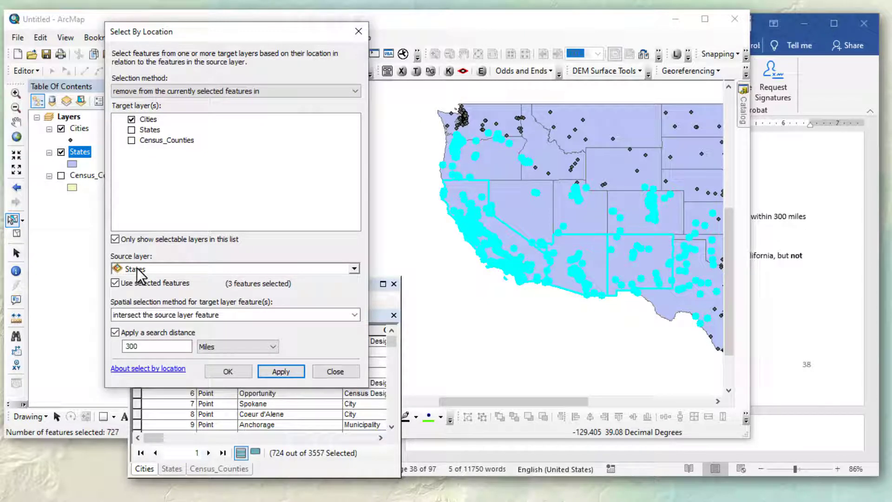
left_click(115, 283)
left_click(115, 332)
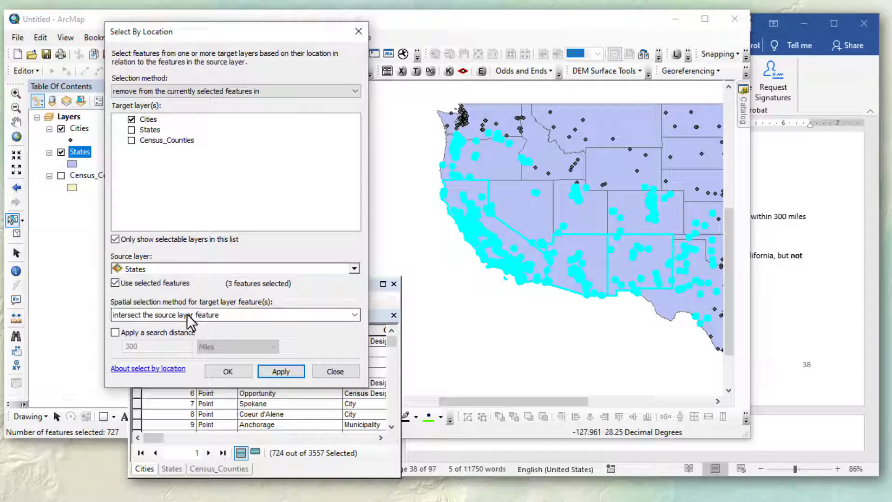
left_click(281, 371)
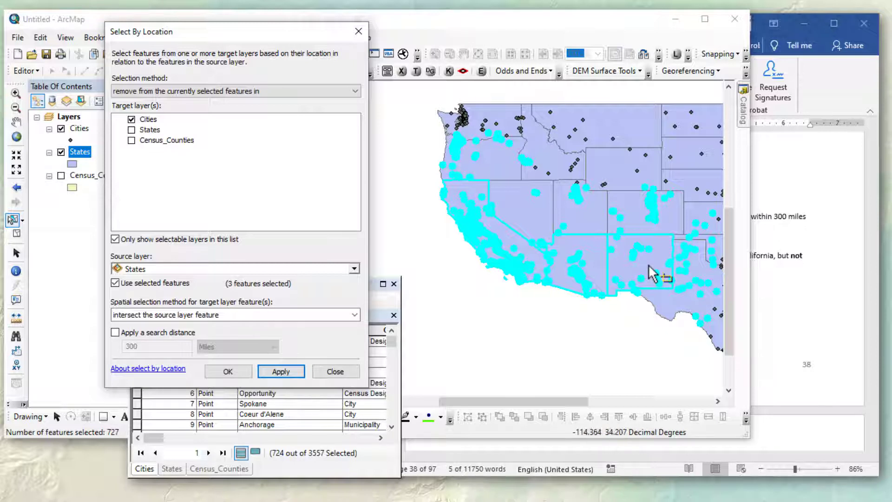
left_click(281, 371)
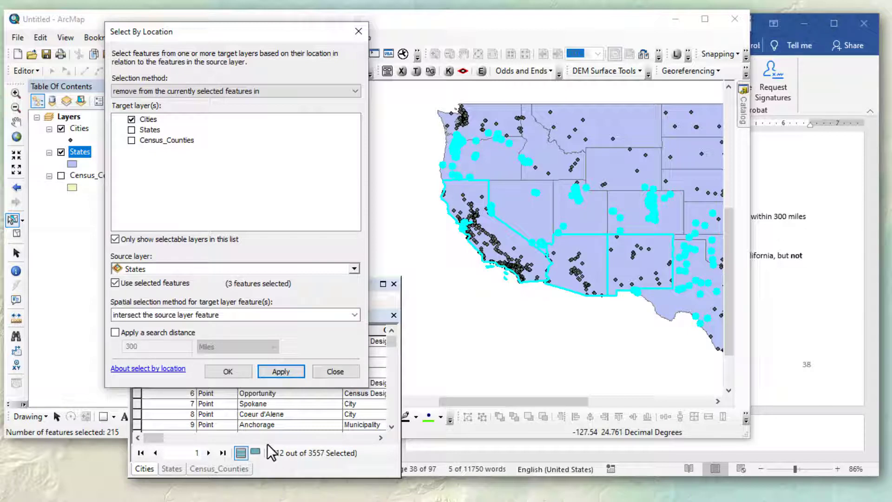
Step: Switch to Word, check question 15's answer against the selected record count, and read the criteria of question 16
left_click(824, 40)
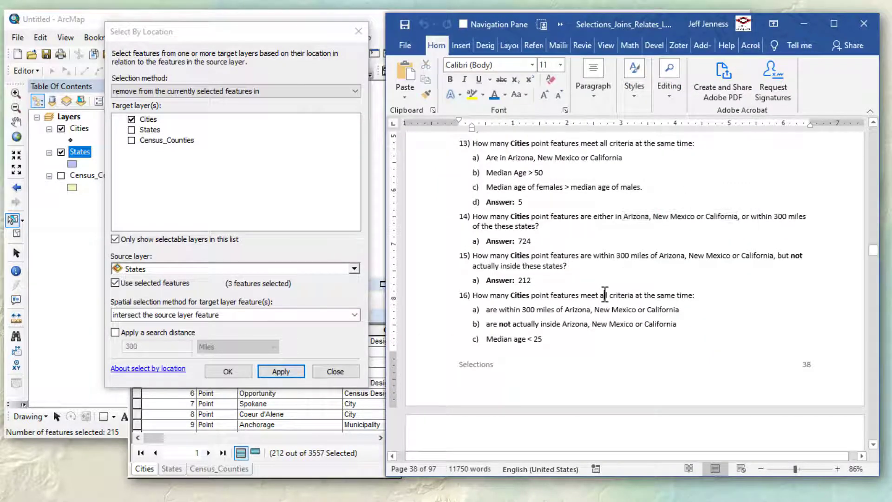
scroll(604, 294, "down", 2)
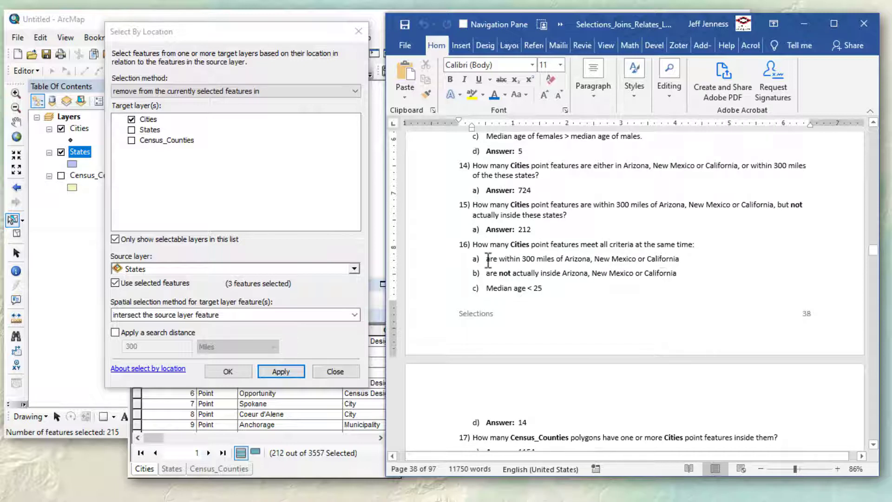
Step: Highlight question 16's first two criteria in the Word document to review its distance and location conditions
left_click_drag(487, 261, 682, 257)
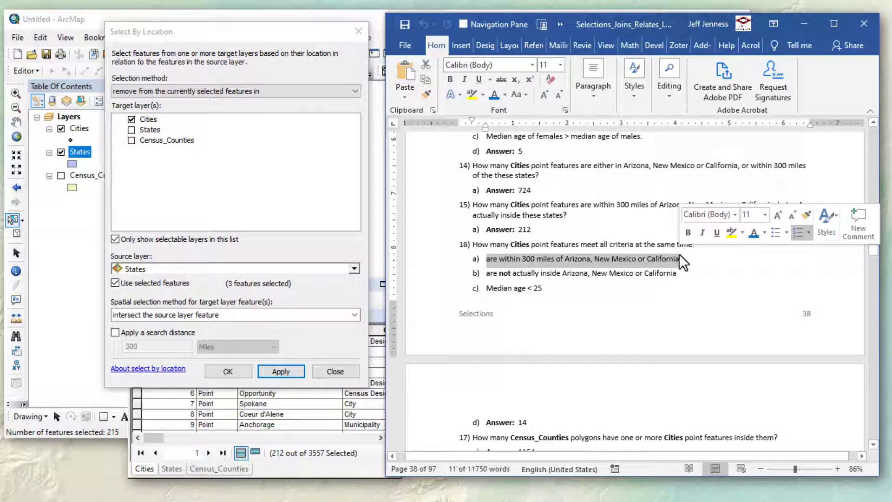
mouse_move(486, 274)
left_mouse_down()
mouse_move(678, 278)
mouse_move(486, 261)
left_mouse_up()
left_click(688, 274)
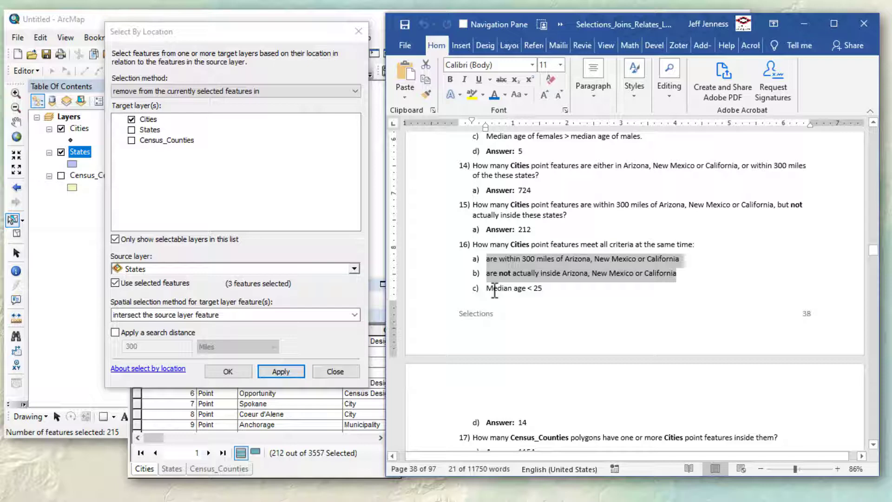
Step: Return to ArcMap, close Select By Location, and open Select by Attributes for the Cities table with its previous WHERE clause cleared
left_click(308, 336)
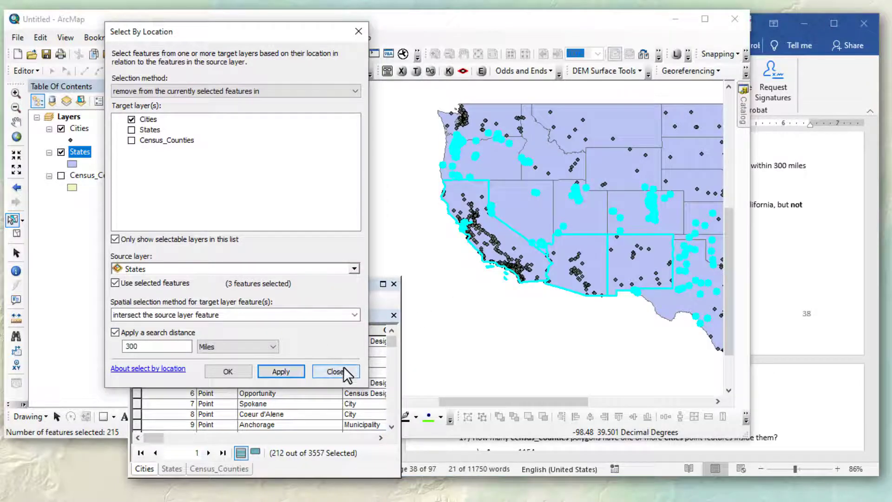
left_click(344, 366)
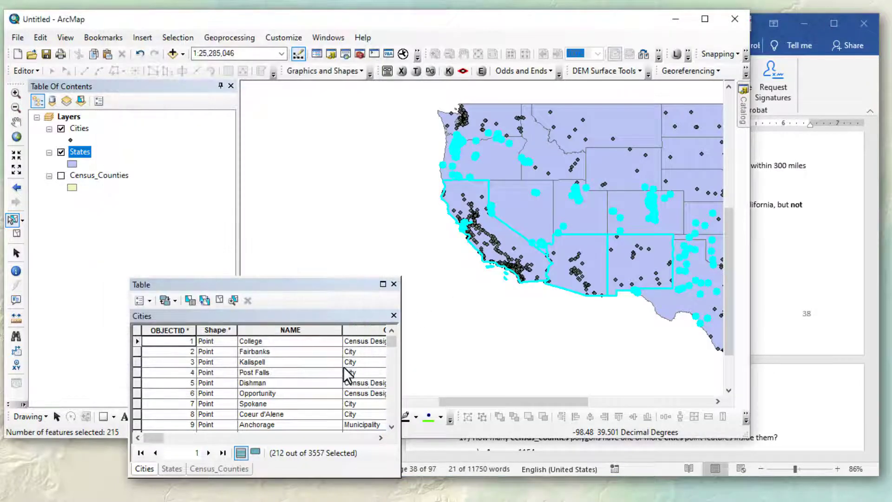
left_click(145, 470)
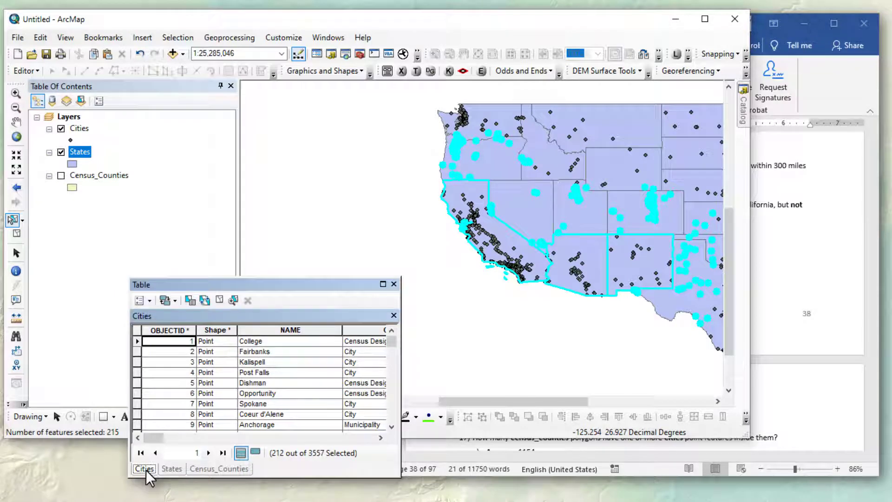
left_click(190, 300)
left_click(123, 261)
left_click_drag(124, 261, 18, 261)
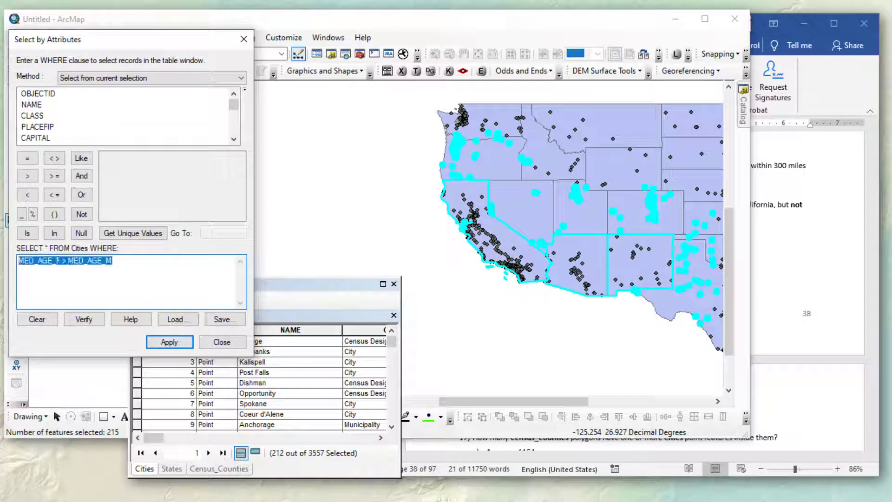
key("Delete")
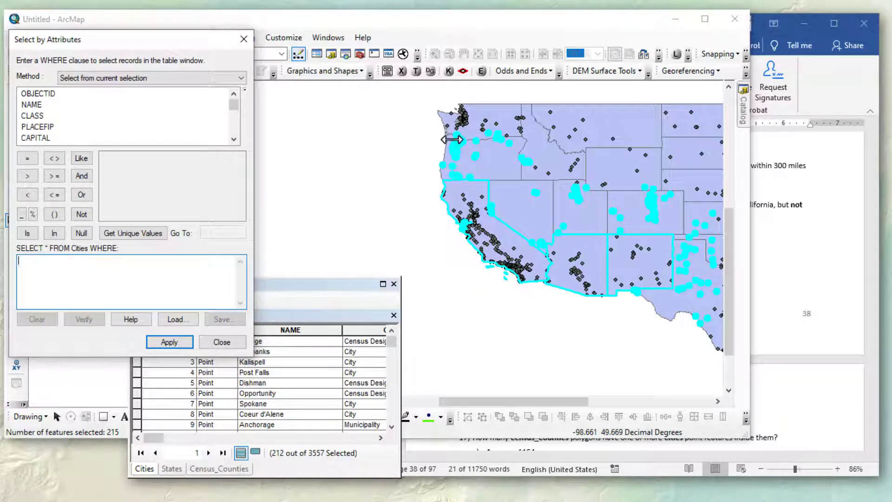
Step: Check question 16's age criterion in Word, and apply MED_AGE < 25 to Cities in ArcMap using Select from current selection
left_click(820, 47)
left_click(556, 287)
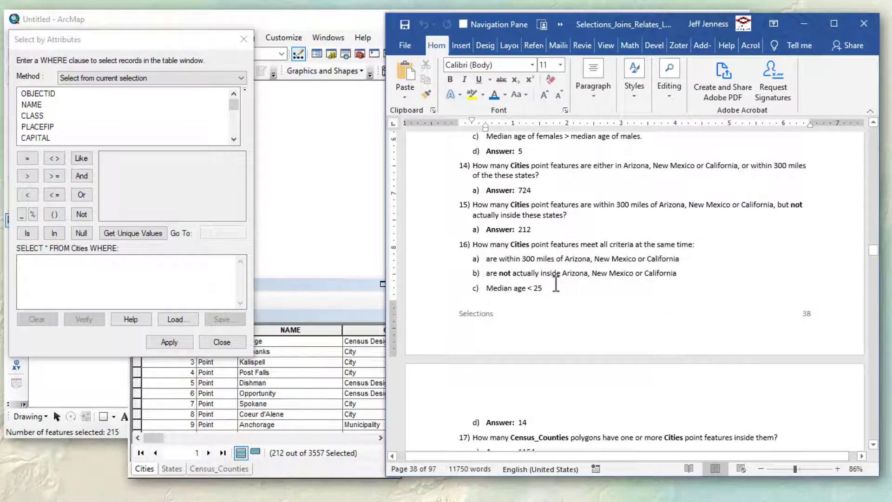
left_click_drag(233, 102, 233, 116)
double_click(46, 93)
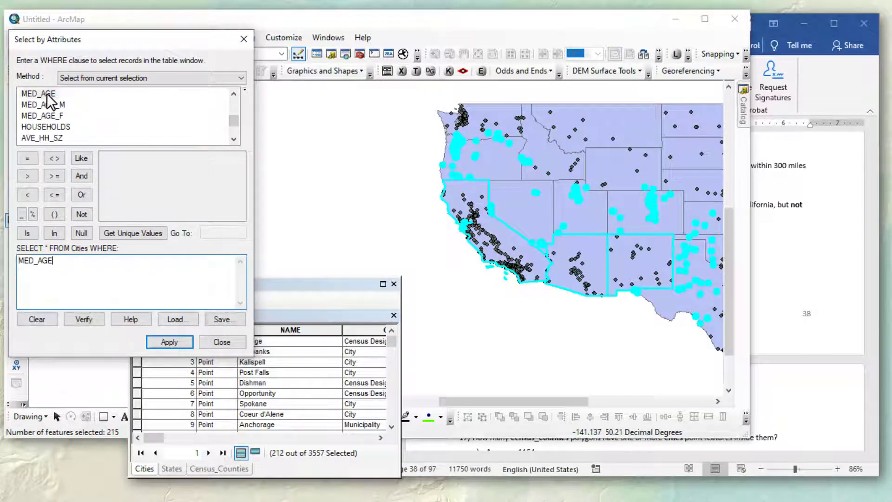
left_click(28, 194)
type("25")
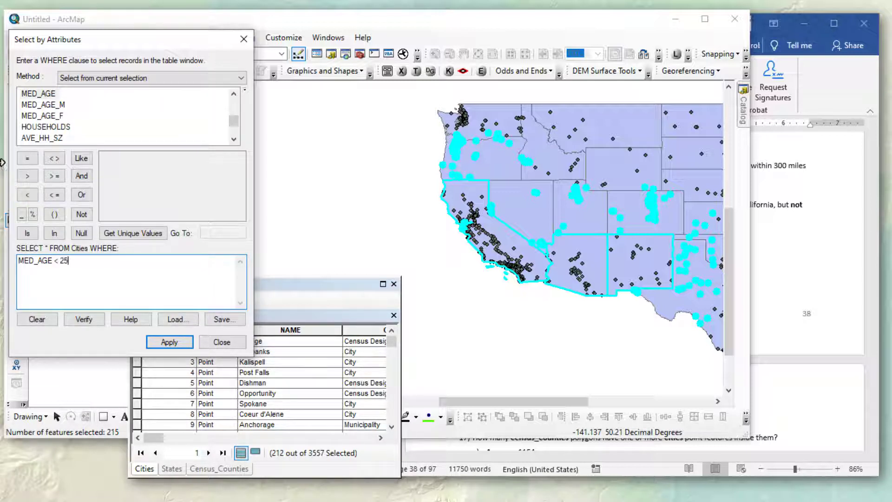
left_click(132, 78)
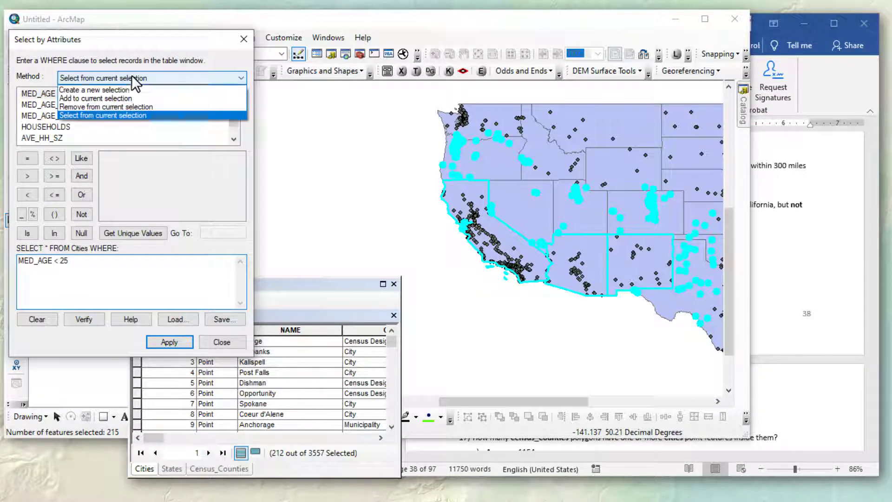
left_click(110, 115)
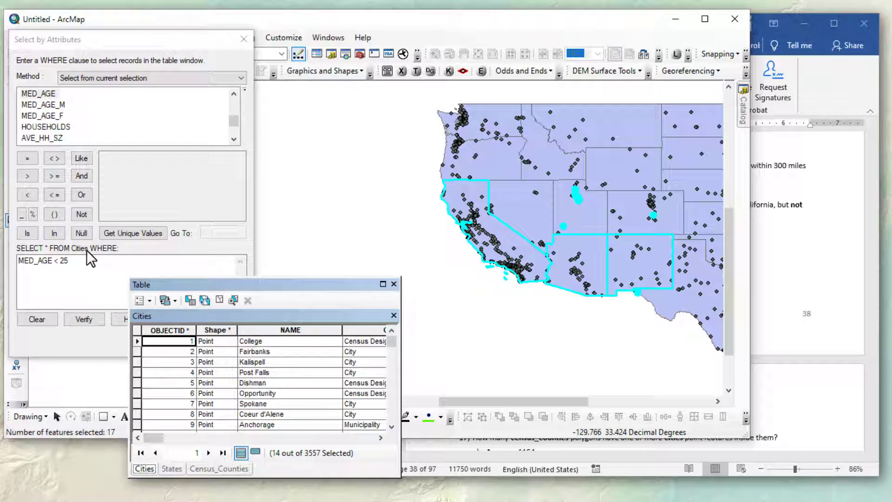
Step: Switch to Word to compare the selected count with question 16's answer and read question 17
left_click(844, 95)
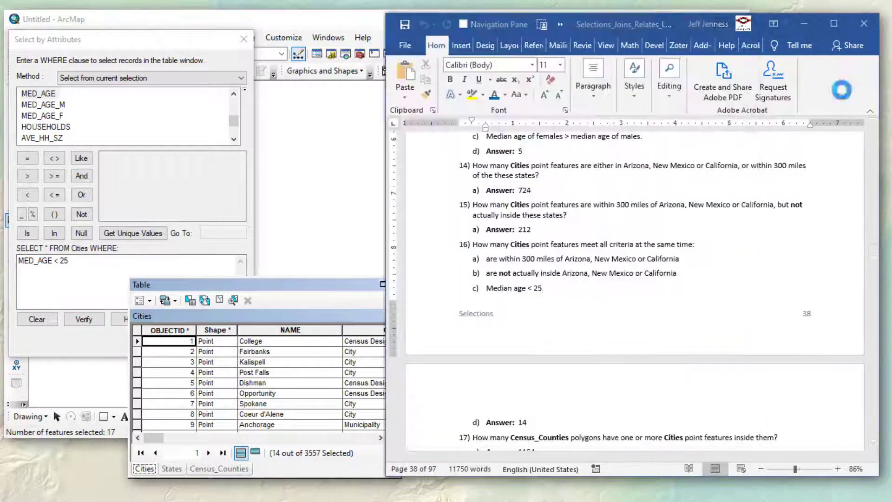
left_click(547, 422)
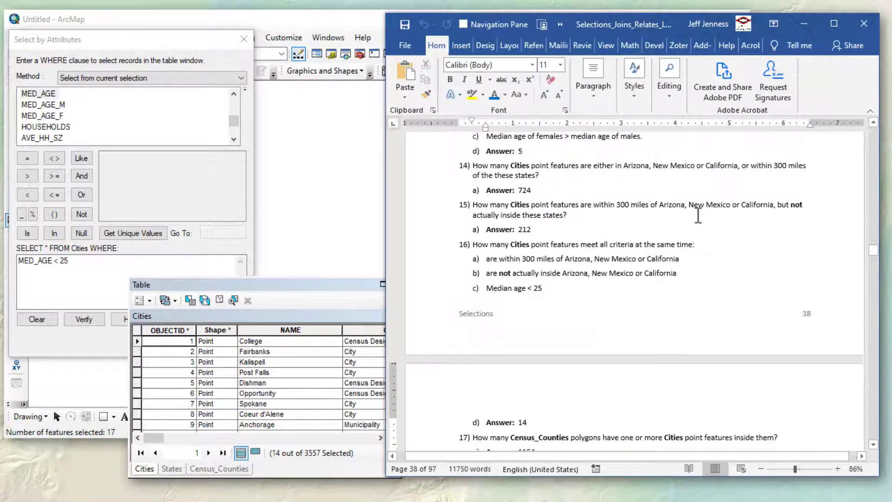
scroll(692, 223, "down", 3)
scroll(700, 223, "down", 4)
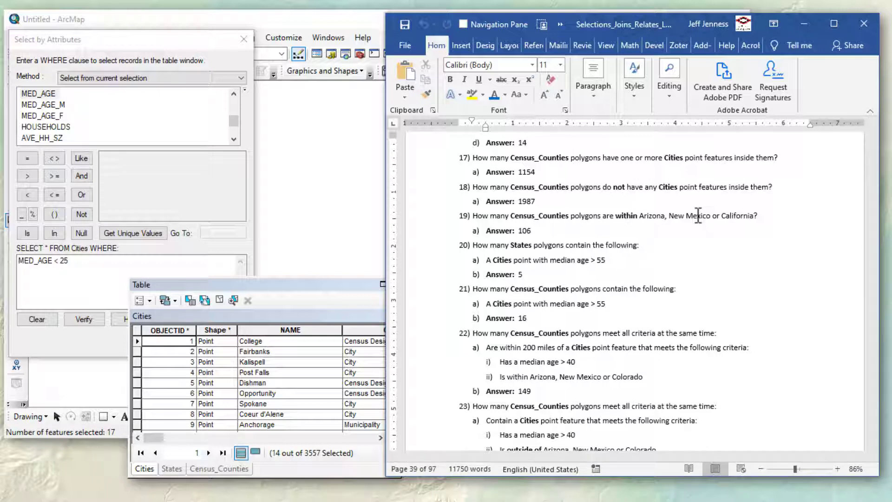
Step: Return to ArcMap, close Select by Attributes, and display the Census_Counties layer in place of States
left_click(188, 21)
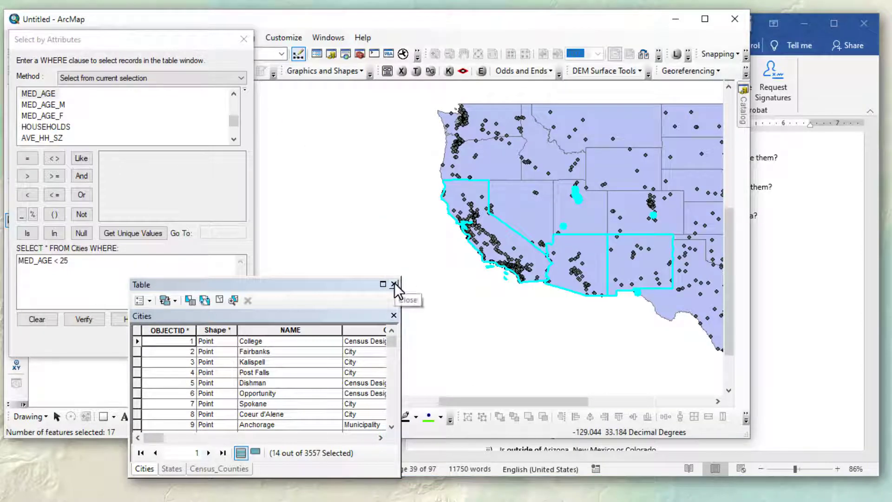
left_click(245, 35)
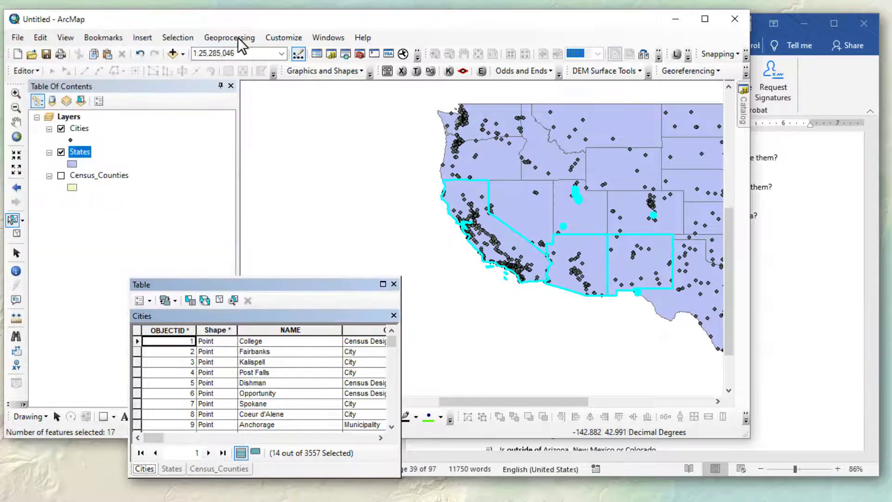
left_click(61, 152)
left_click(61, 175)
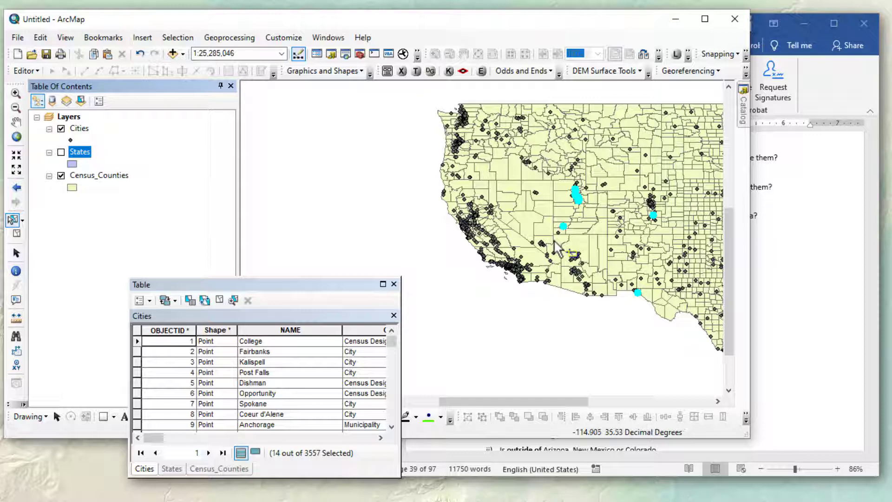
left_click(80, 176)
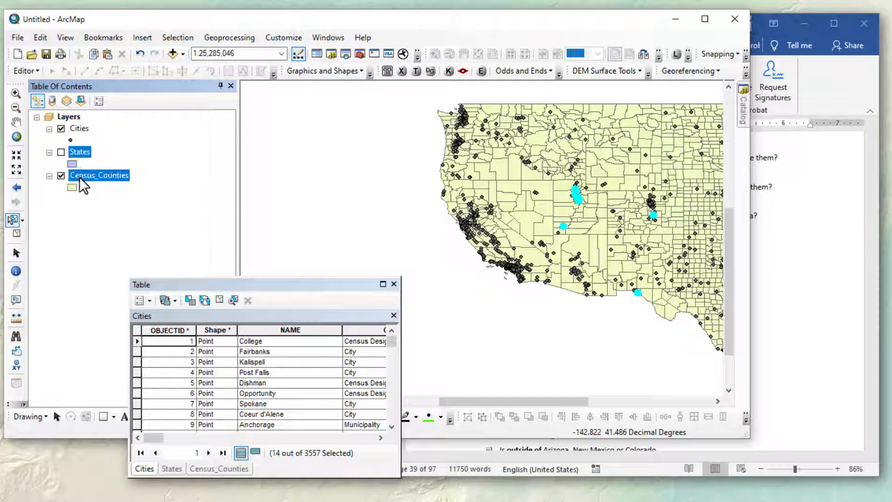
Step: Open Select By Location and set it to select features from Census_Counties as the only target layer
left_click(181, 38)
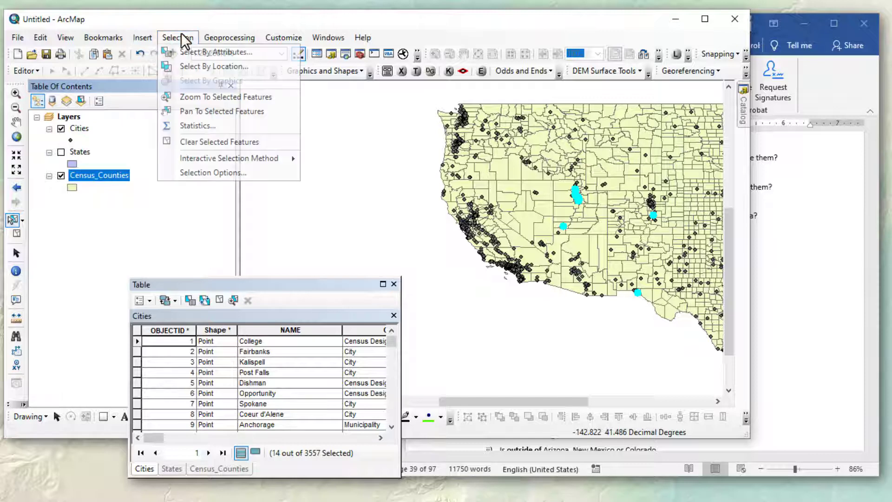
left_click(198, 67)
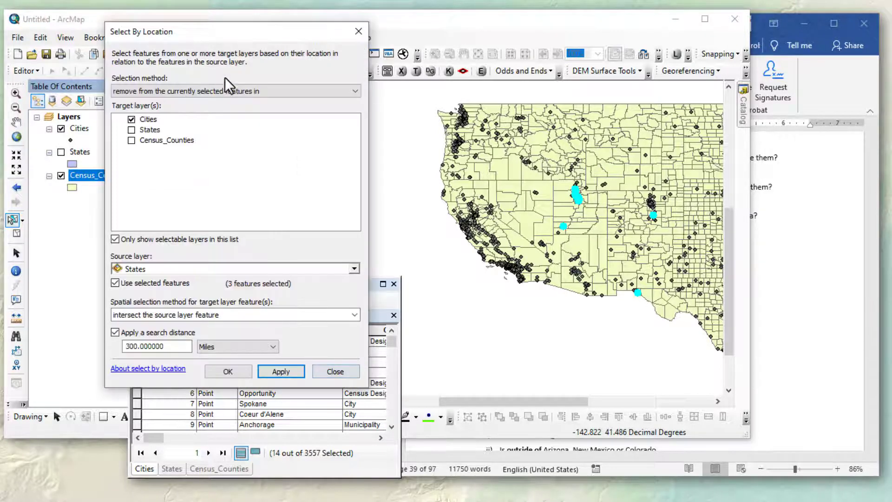
left_click(257, 91)
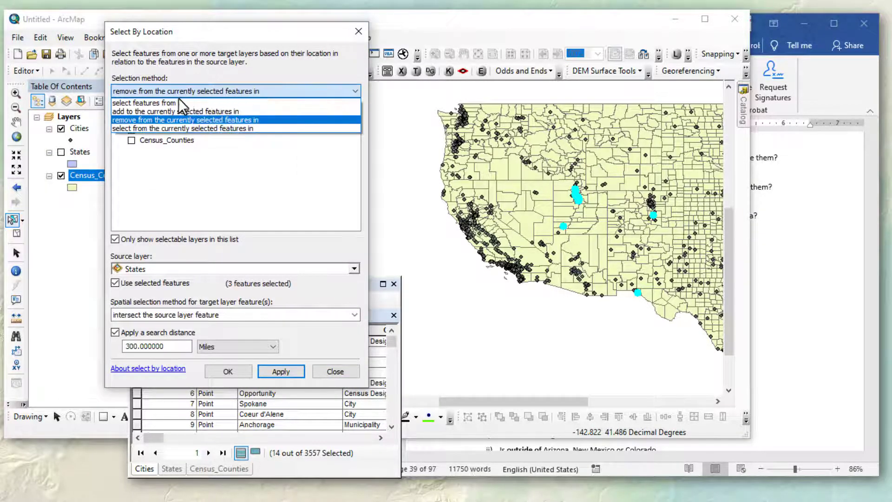
left_click(158, 102)
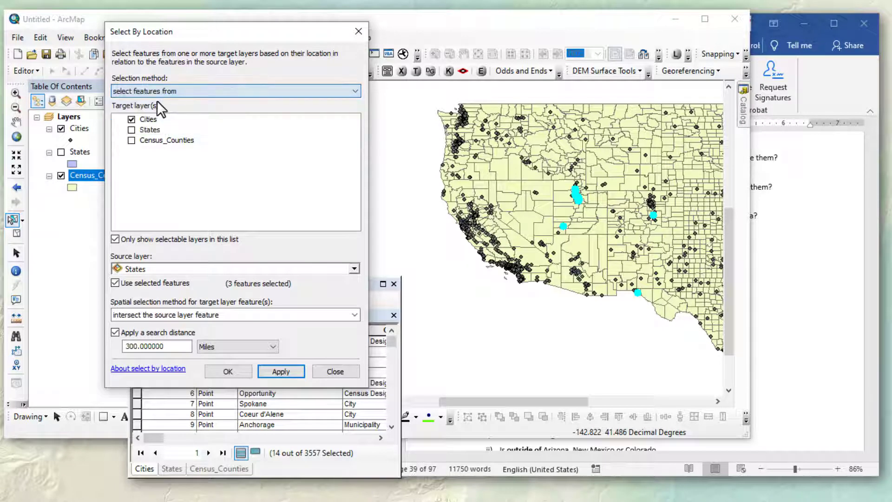
left_click(131, 119)
left_click(131, 141)
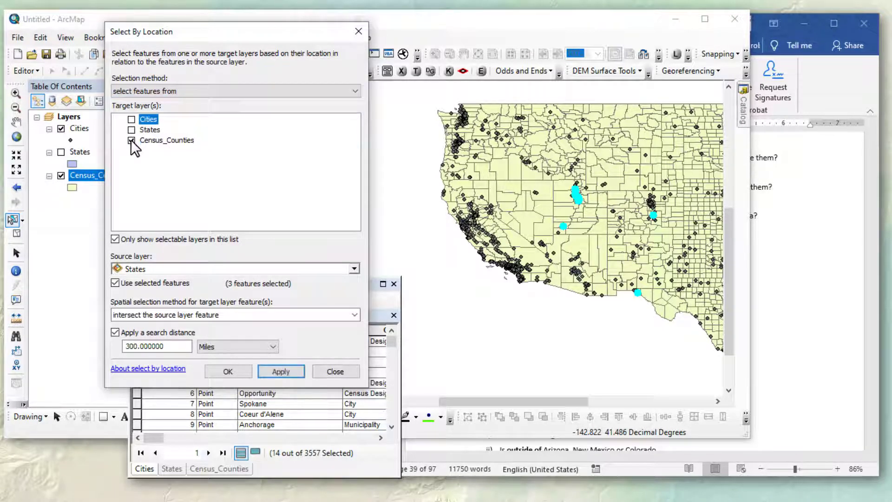
Step: Select counties intersecting all Cities features, with selected-features use and search distance turned off, and check the Census_Counties selected count
left_click(182, 268)
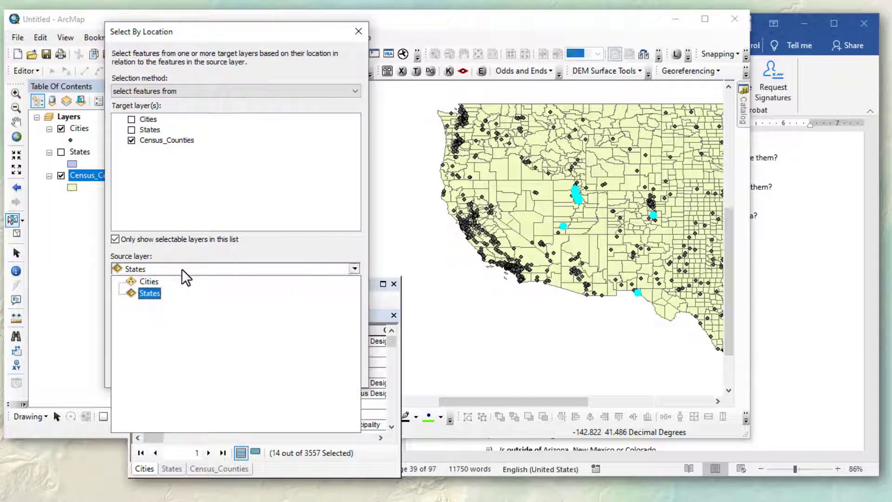
left_click(144, 281)
left_click(115, 283)
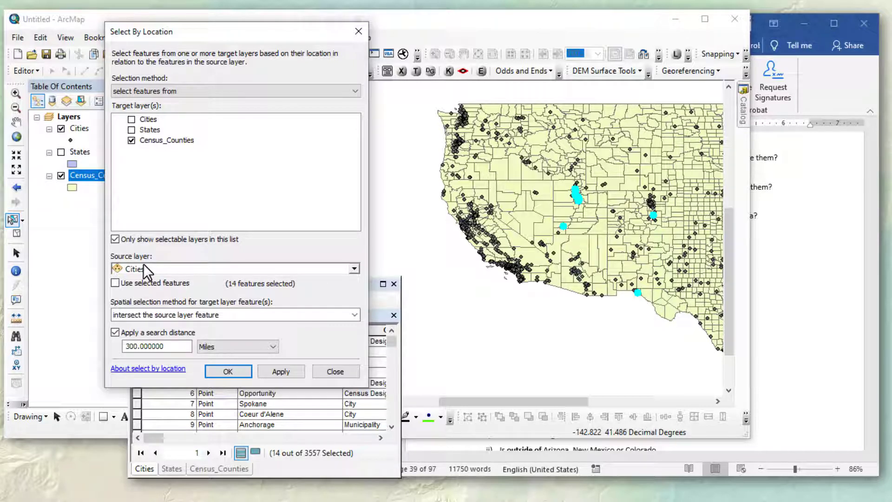
left_click(114, 331)
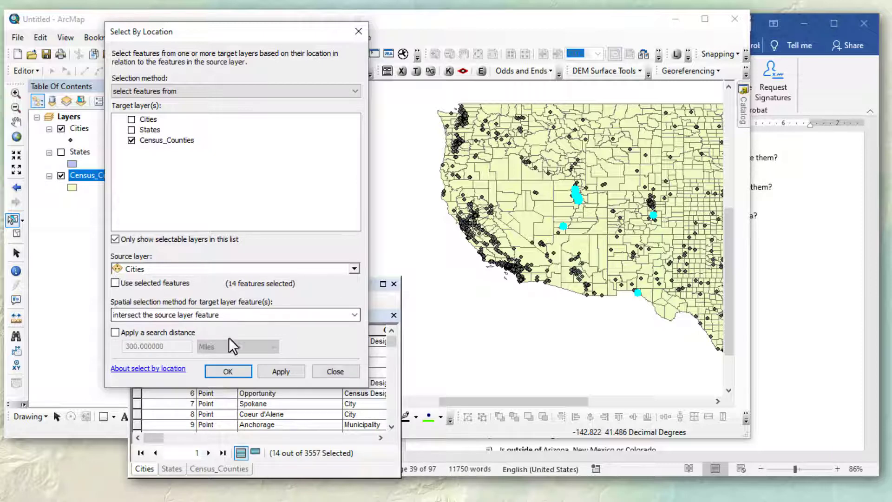
left_click(282, 371)
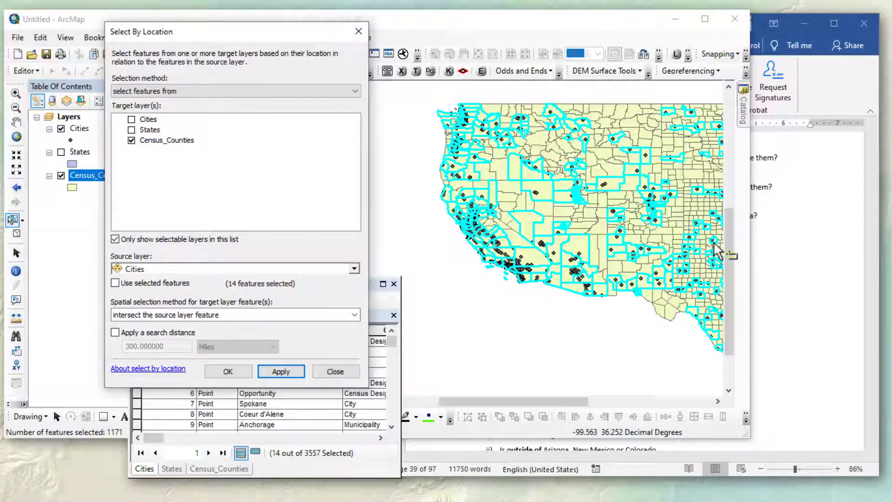
left_click(224, 468)
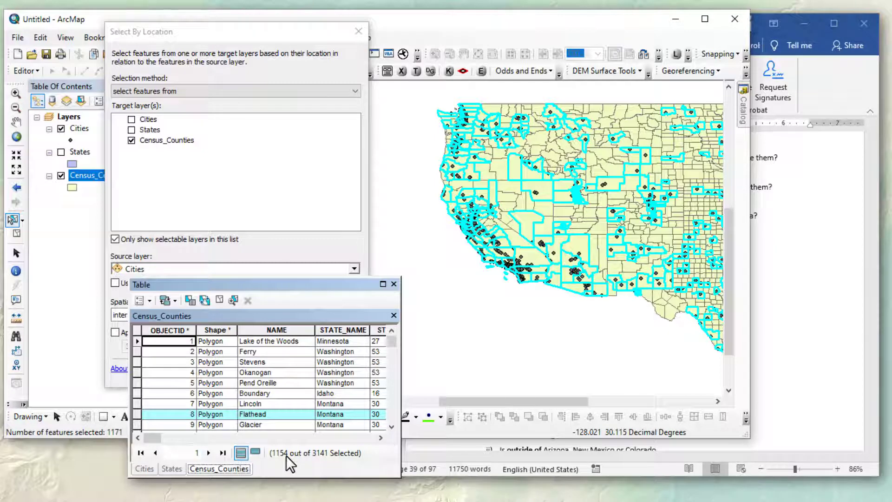
Step: Switch to Word to compare the county count with question 17's answer and read question 18
left_click(853, 102)
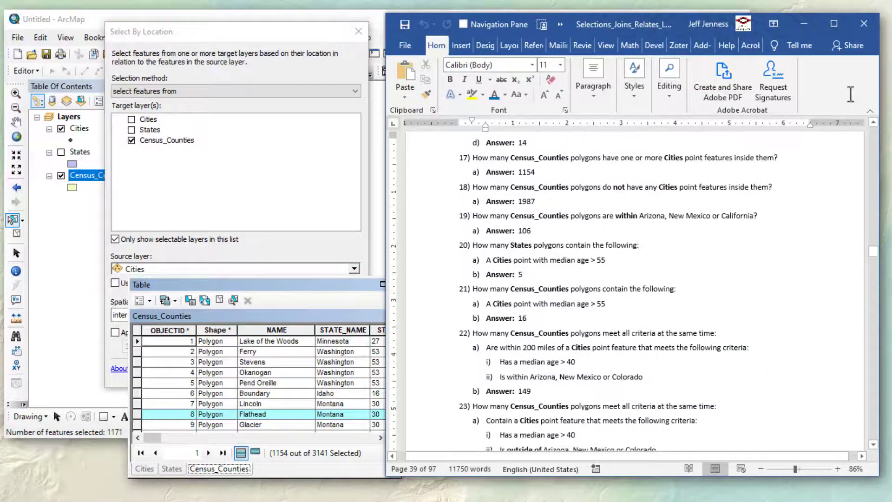
left_click(543, 169)
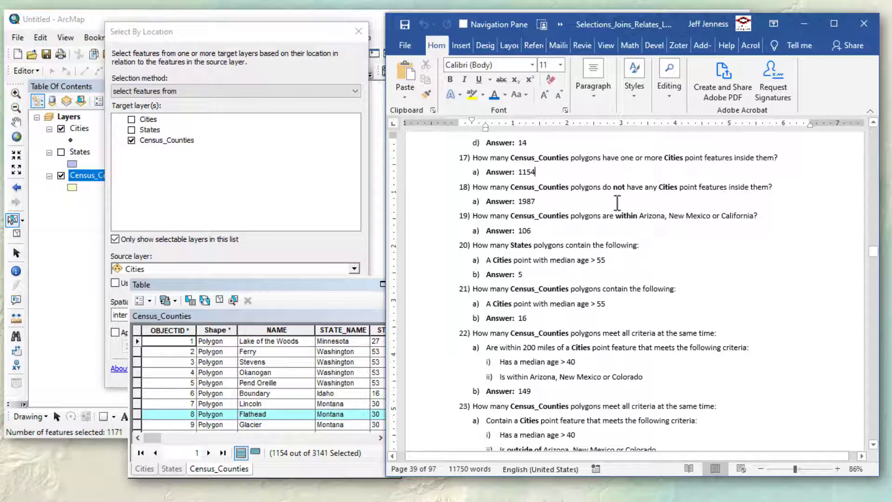
Step: Switch the selection in the Census_Counties table and compare the selected count with the answer to question 18 in the Word document
left_click(325, 286)
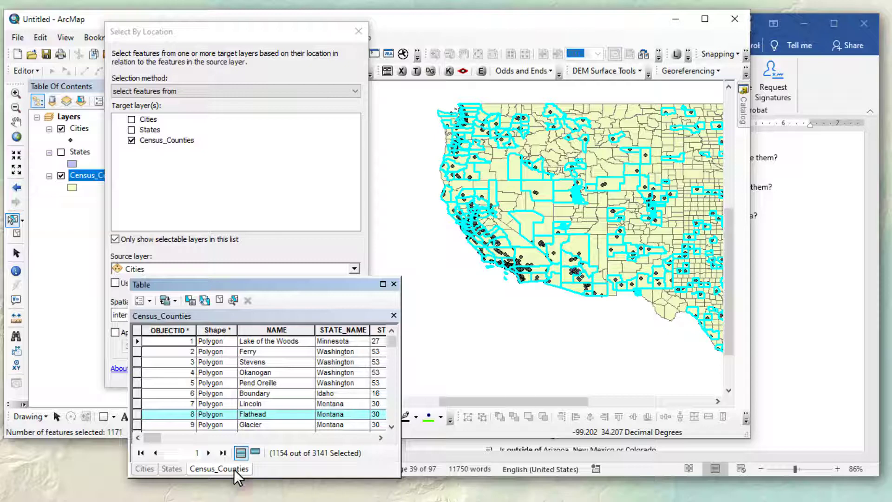
left_click(205, 300)
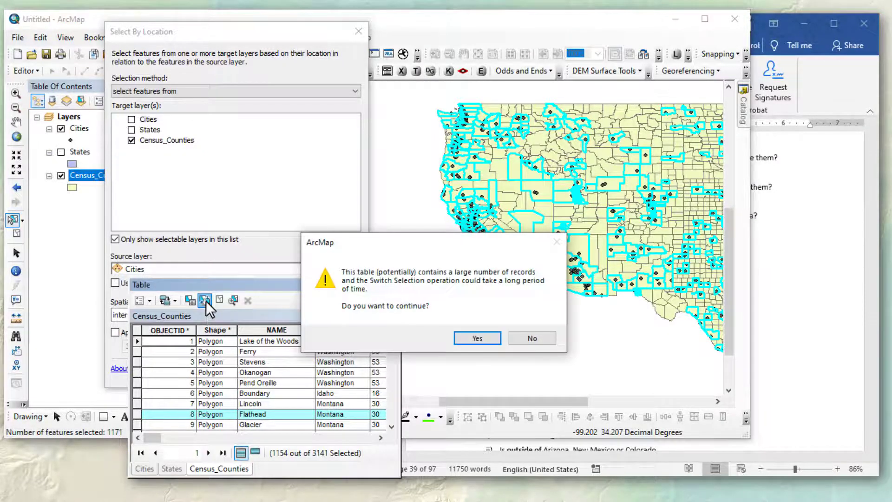
left_click(485, 338)
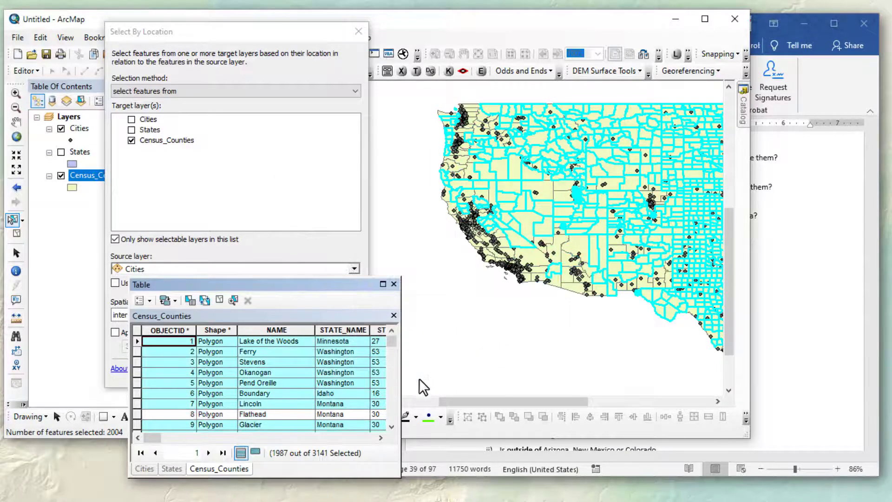
left_click(280, 454)
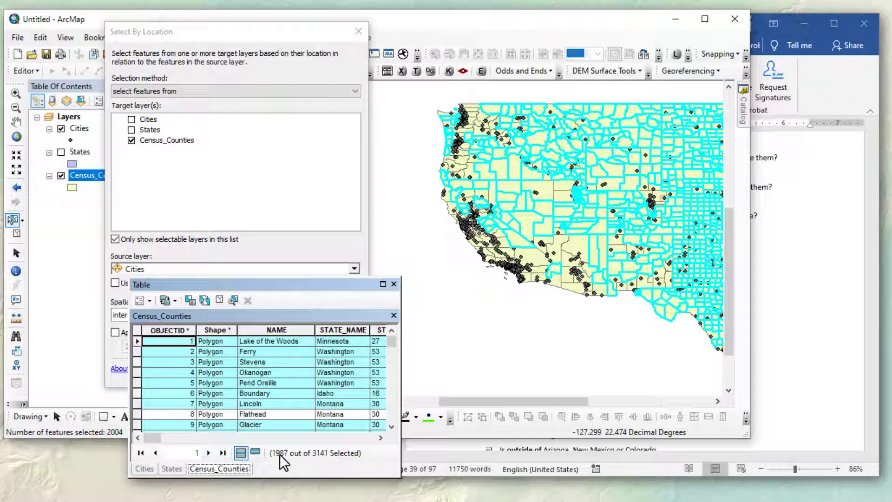
left_click(833, 94)
left_click(563, 202)
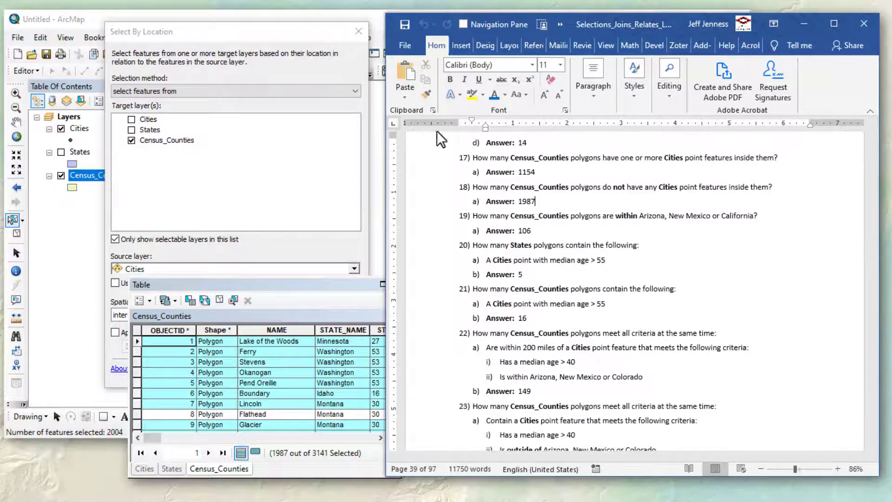
Step: Hide the Cities layer, show the States layer, and clear all selected features in ArcMap
left_click(244, 27)
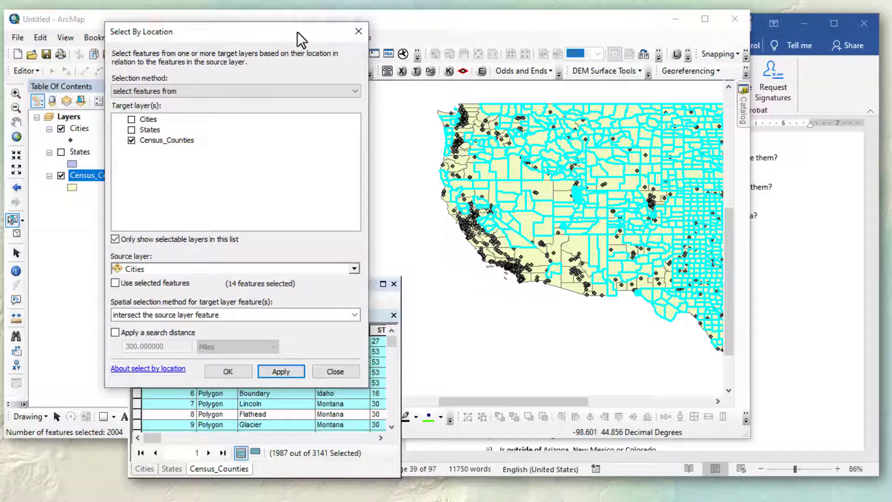
left_click(60, 128)
left_click(61, 151)
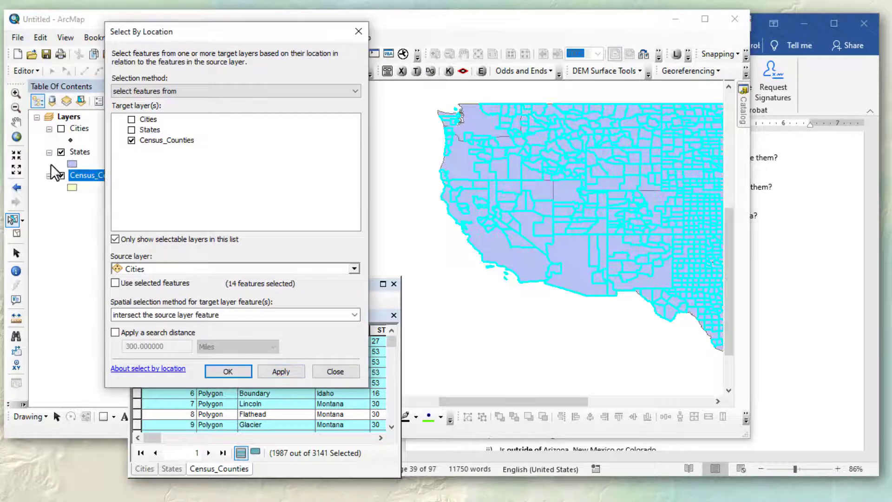
left_click(16, 235)
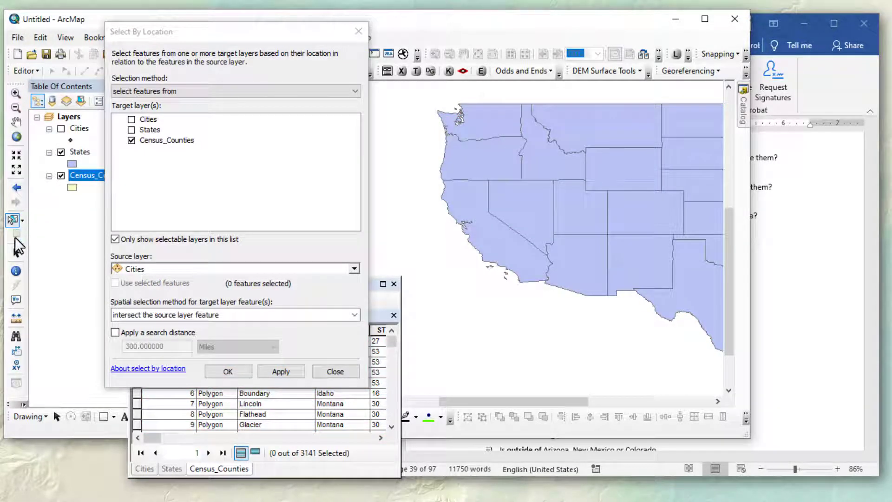
Step: Symbolize the States layer by unique values of STATE_NAME with all values added, and collapse its legend
left_click_drag(236, 36, 254, 32)
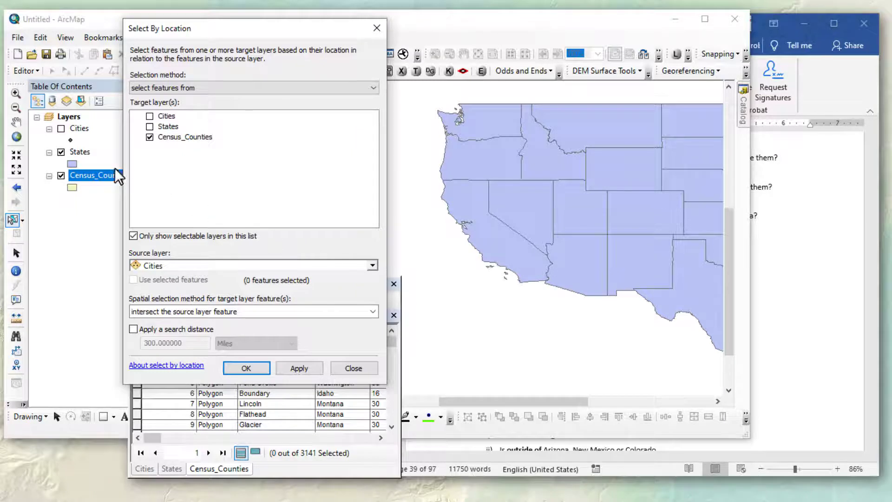
left_click(75, 152)
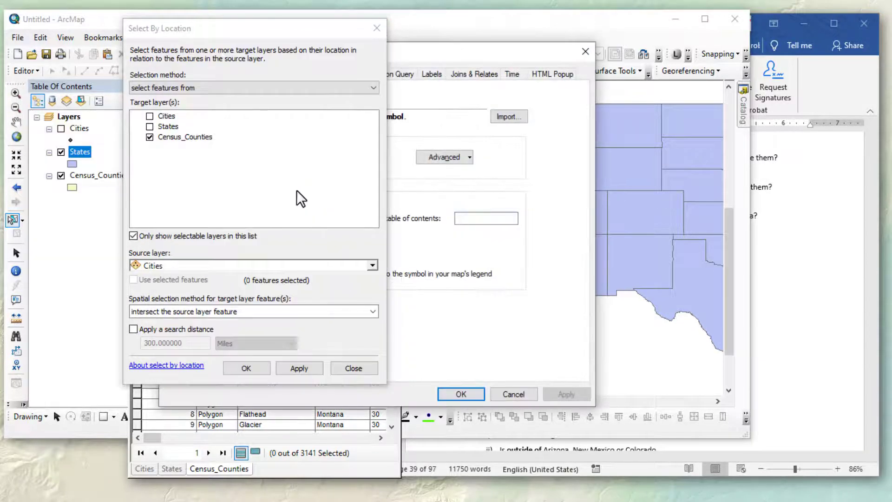
left_click_drag(526, 57, 751, 70)
left_click(448, 159)
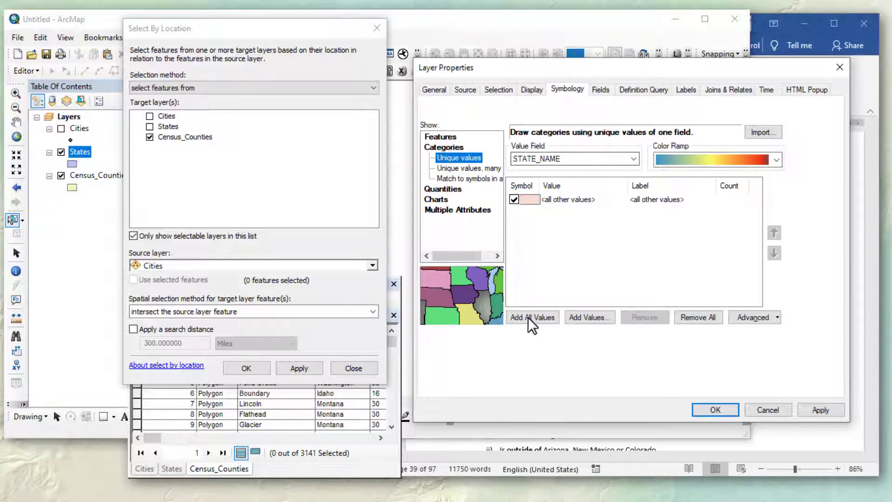
left_click(528, 317)
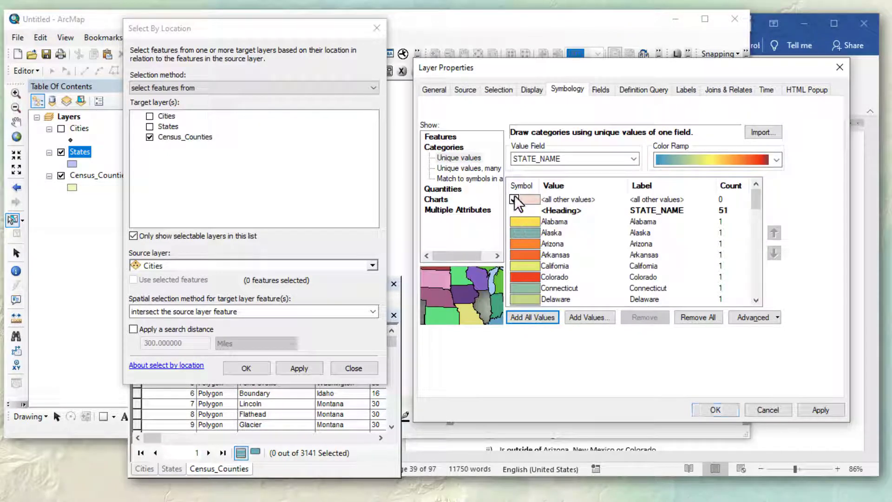
left_click(716, 411)
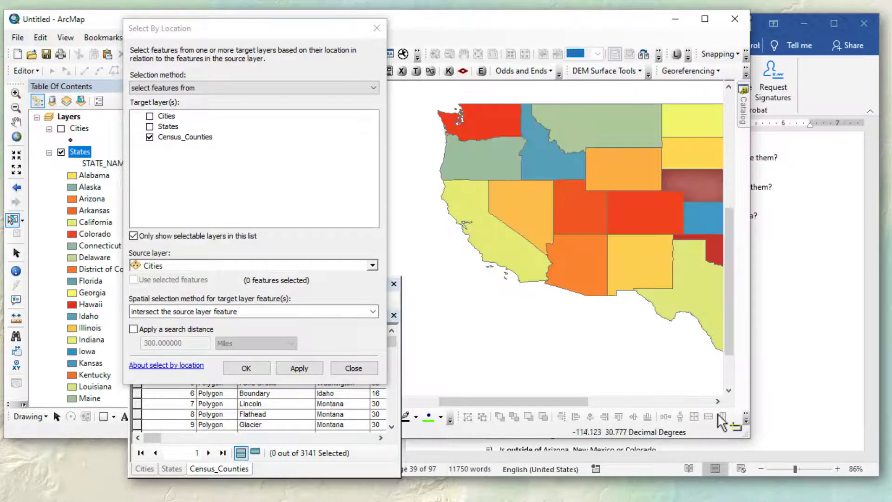
left_click(49, 153)
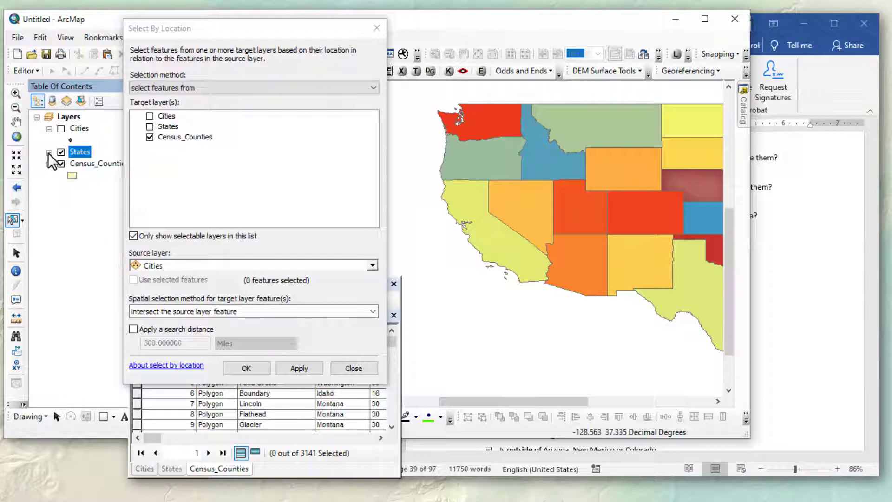
Step: Give the Census_Counties layer the Hollow symbol and move it above States in the layer order
left_click(77, 163, "ctrl")
left_click(78, 162)
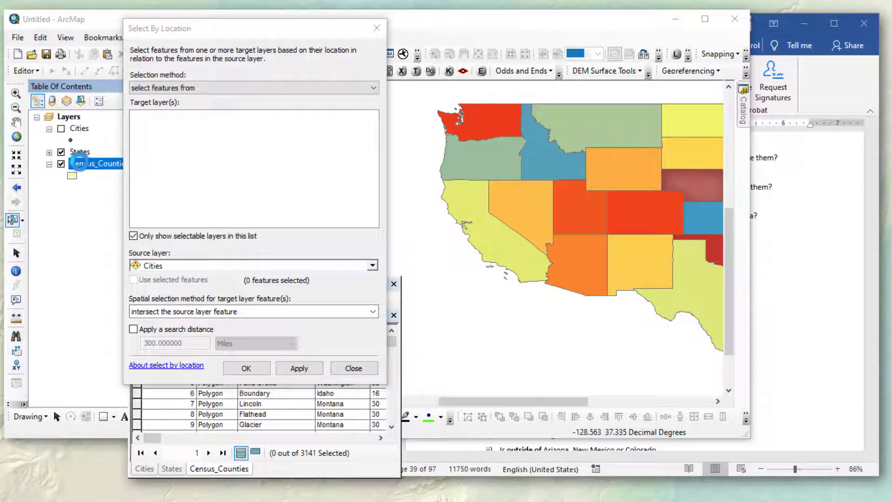
double_click(80, 162)
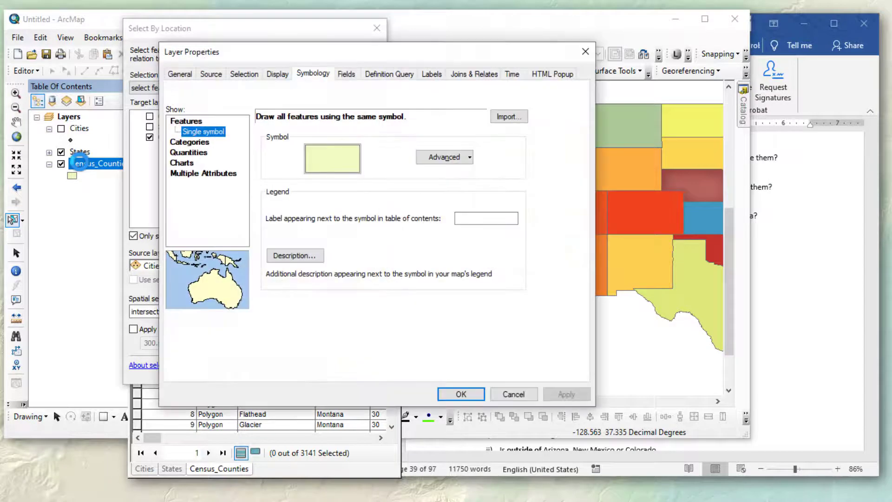
left_click_drag(431, 55, 460, 58)
left_click(361, 149)
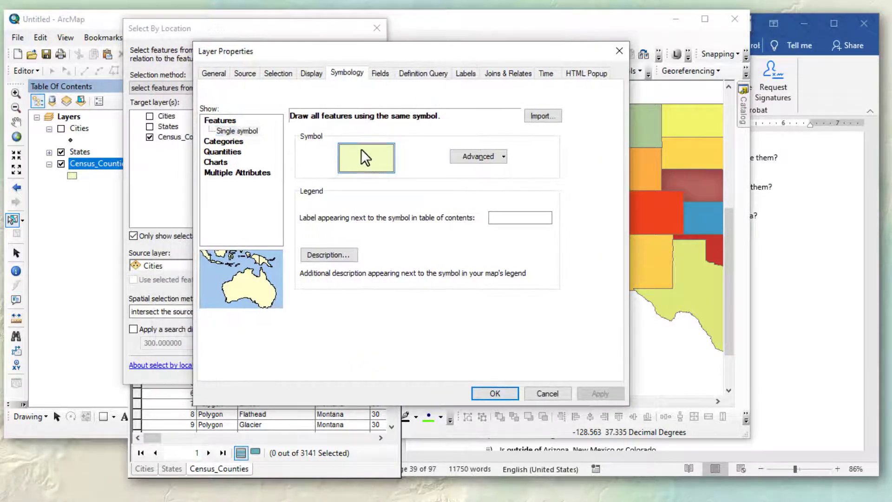
left_click(519, 389)
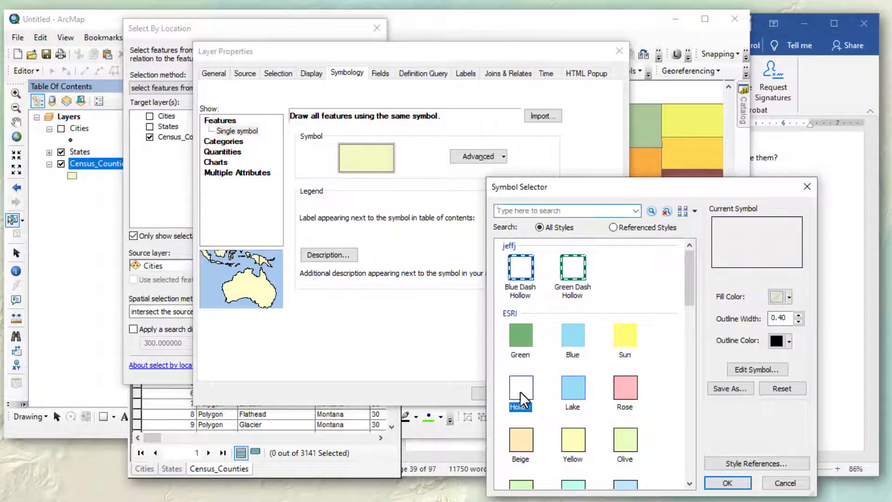
left_click(727, 483)
left_click(490, 391)
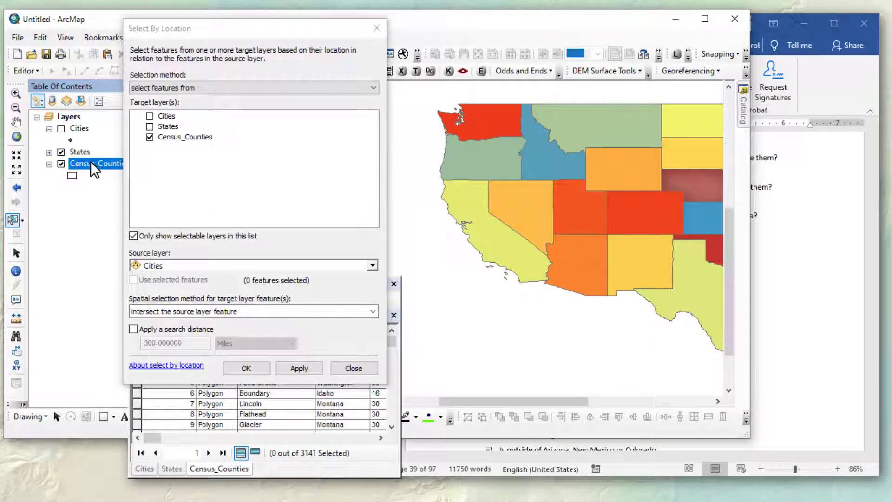
left_click_drag(90, 163, 97, 139)
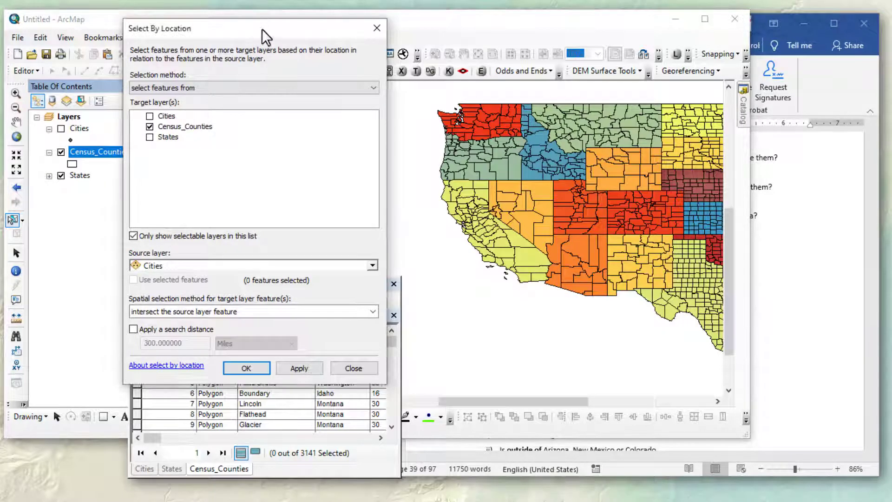
Step: Hide Census_Counties while selecting California, Arizona and New Mexico in the States layer, and show the counties again
left_click_drag(262, 29, 155, 35)
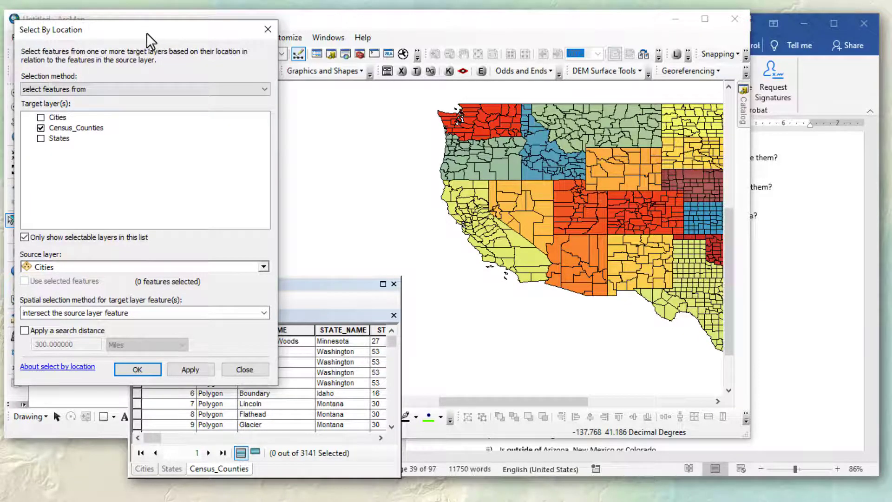
left_click_drag(147, 33, 284, 32)
left_click(61, 152)
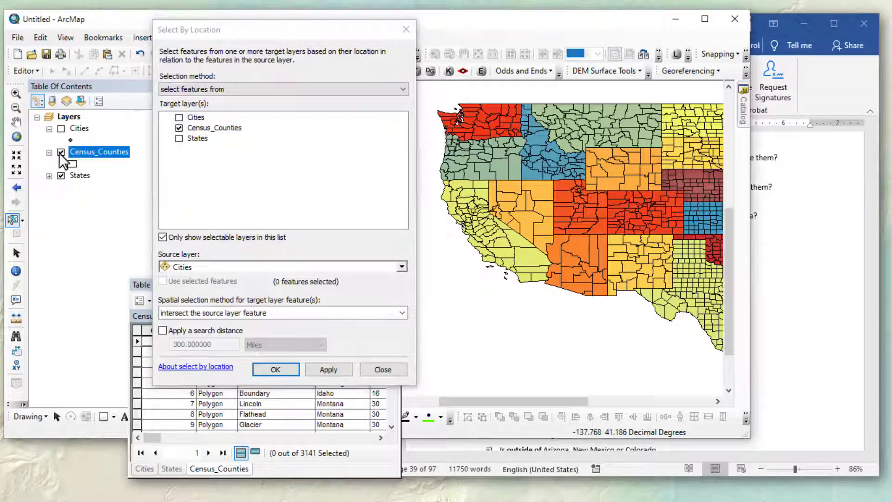
left_click_drag(490, 268, 647, 268)
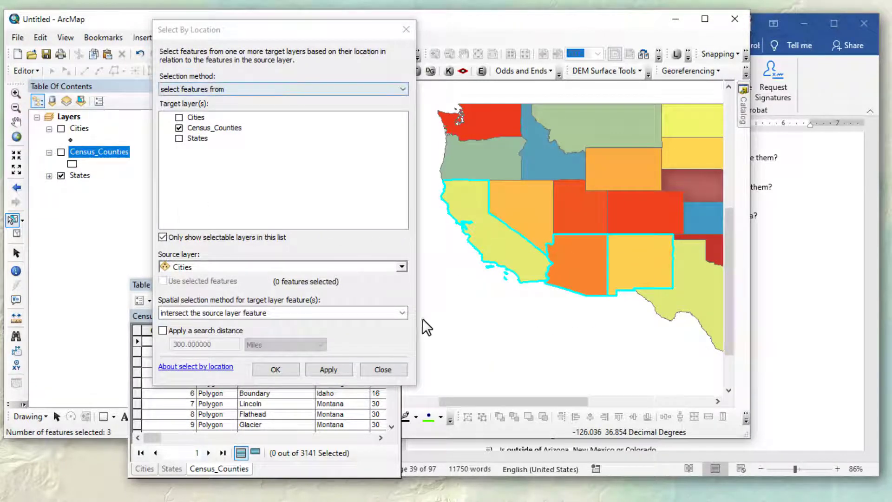
left_click(61, 152)
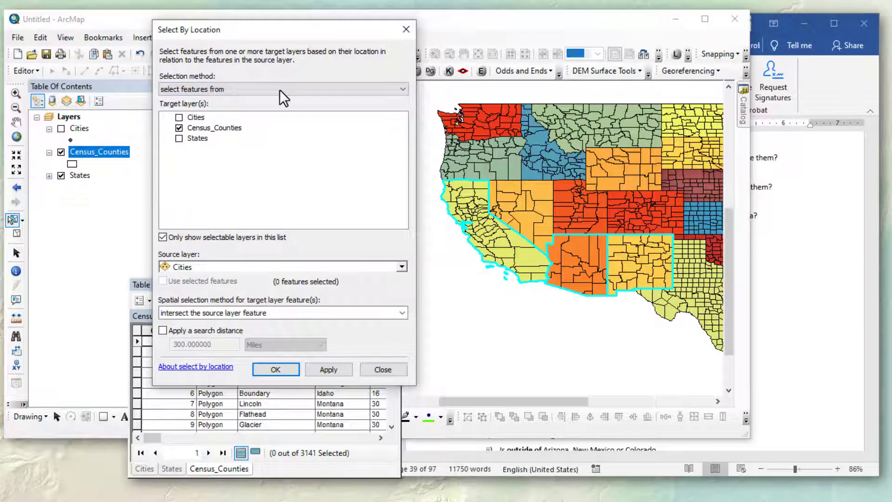
Step: Select the Census_Counties features that are within the selected States features and check the selected count in the table
left_click(230, 90)
left_click(248, 66)
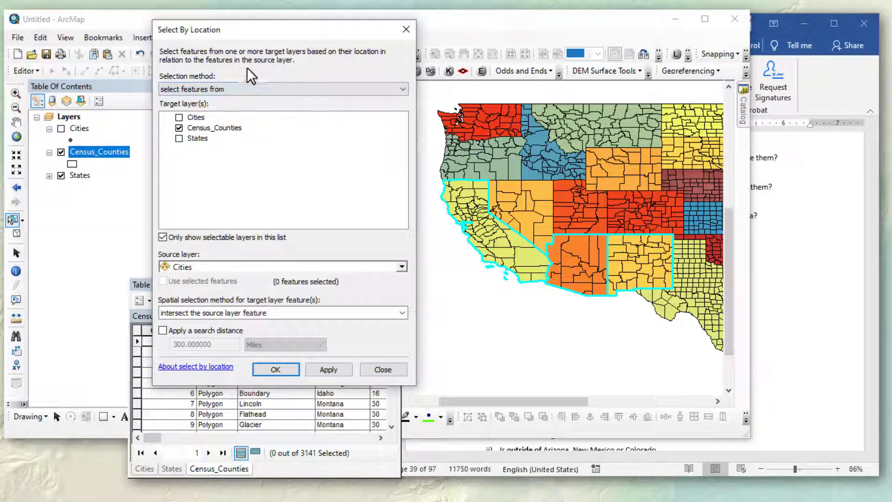
left_click(208, 129)
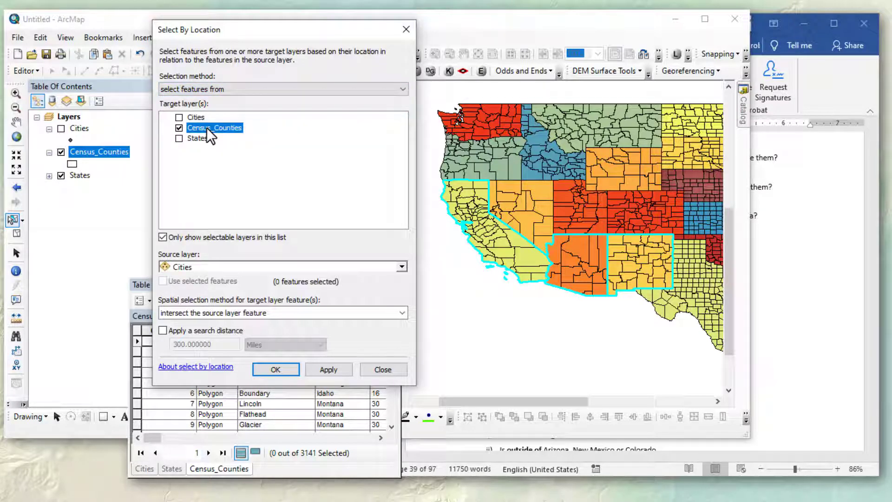
left_click(214, 268)
left_click(205, 291)
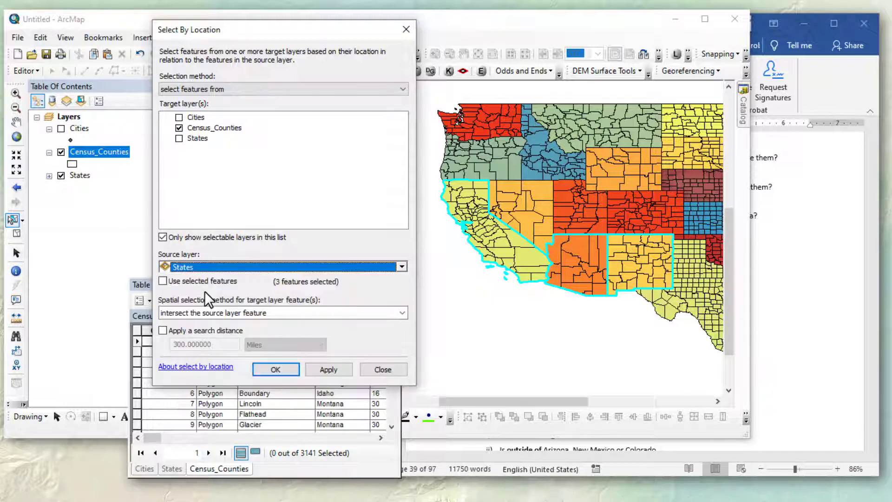
left_click(162, 281)
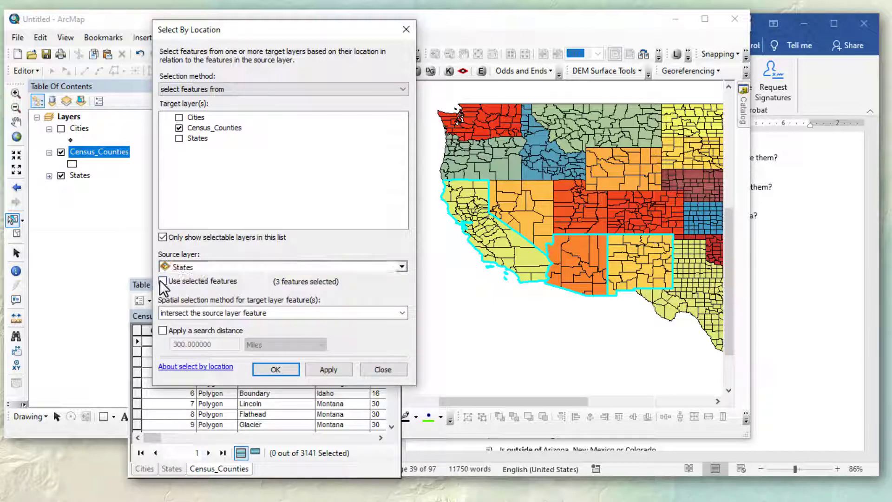
left_click(292, 313)
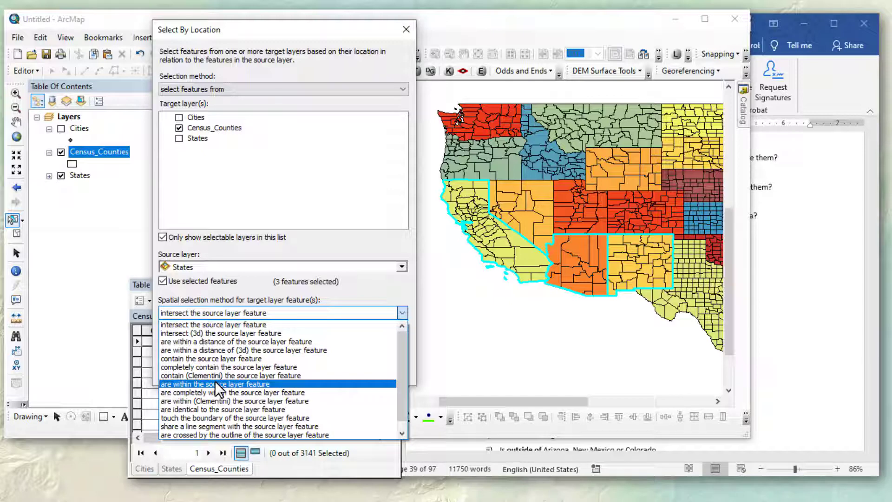
left_click(215, 382)
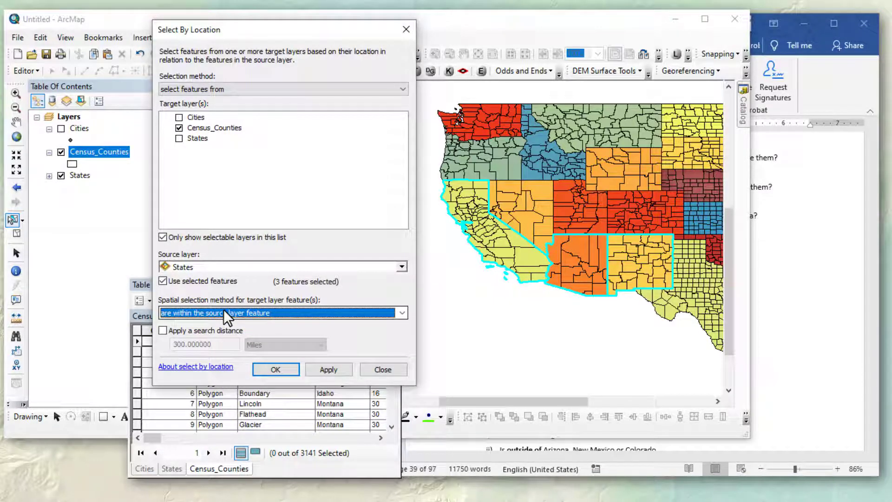
left_click(328, 370)
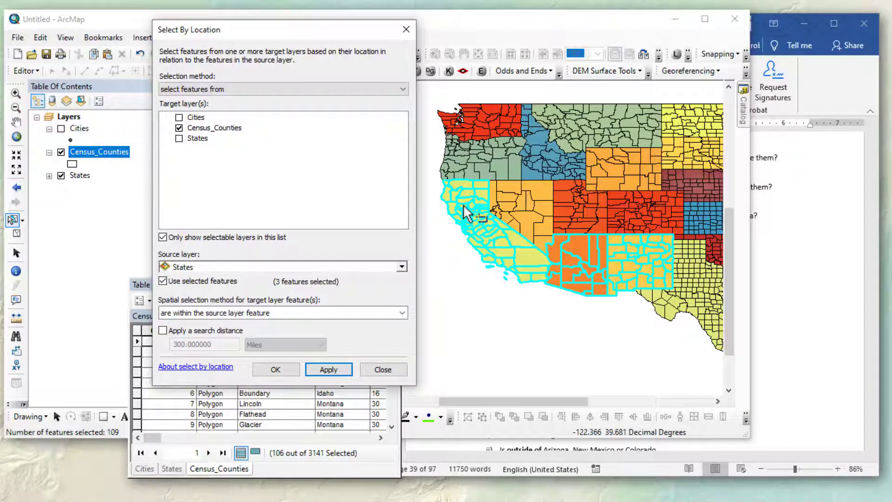
left_click(280, 453)
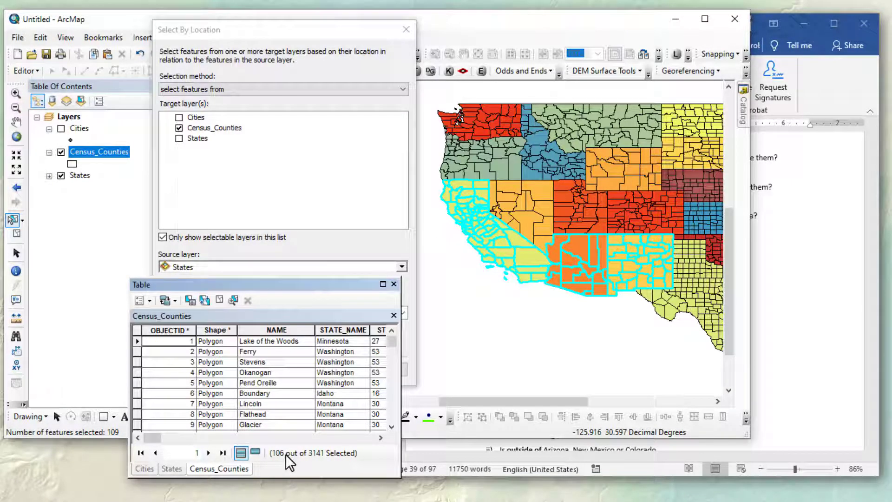
Step: Select the Census_Counties features that intersect the selected States features
left_click(297, 31)
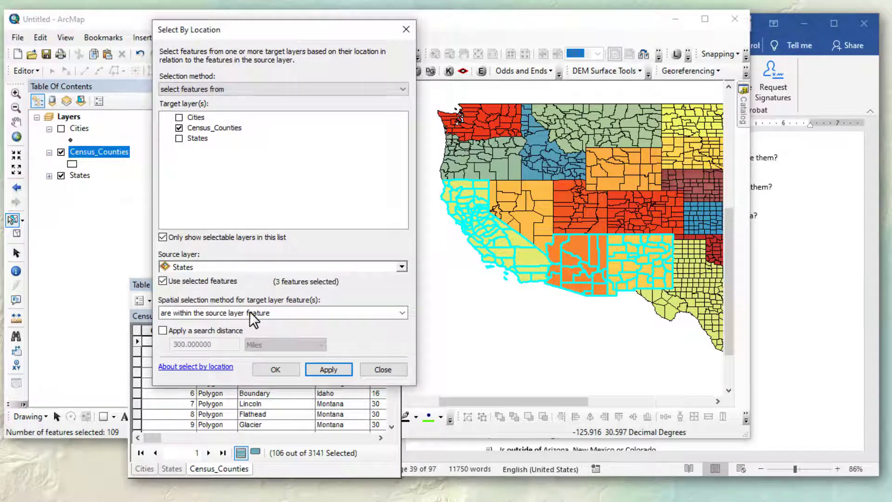
left_click(223, 310)
left_click(402, 325)
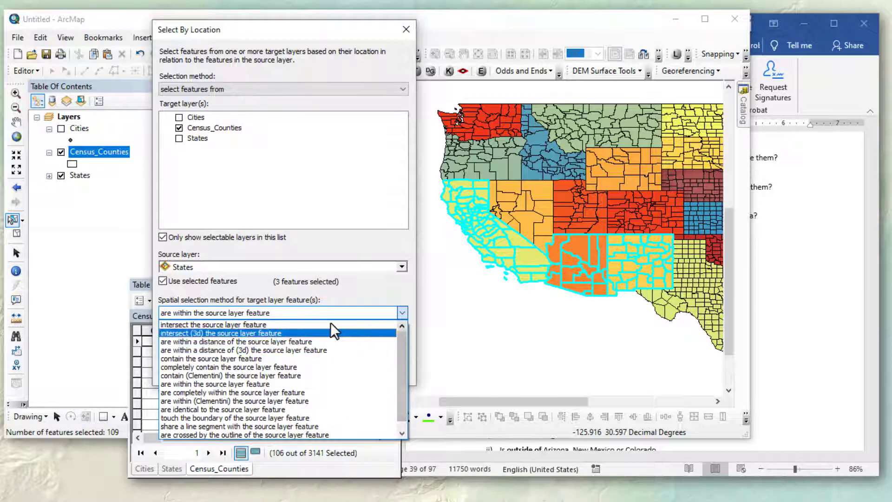
left_click(237, 325)
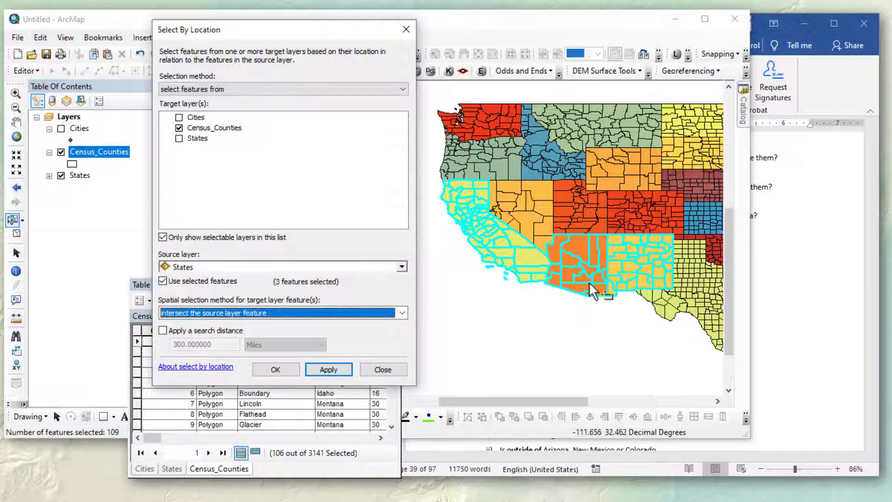
left_click(336, 369)
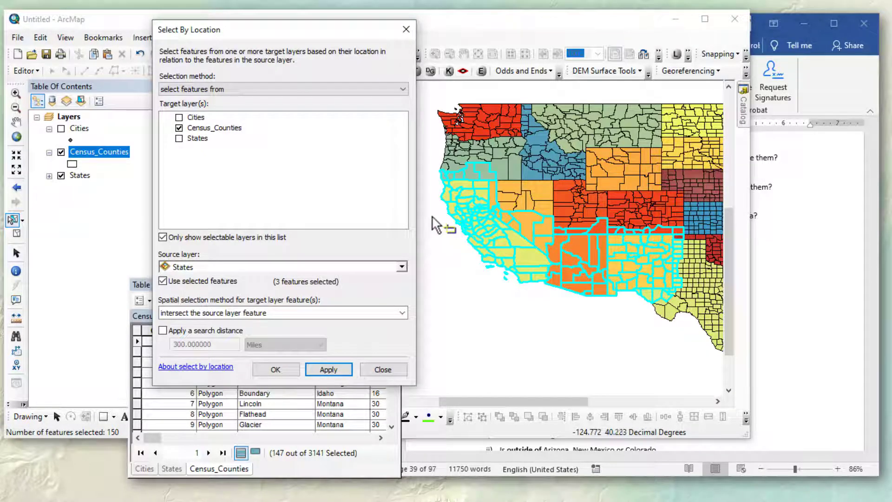
Step: Select the Census_Counties features that are completely within the selected States features, and review the available spatial selection methods
left_click(361, 311)
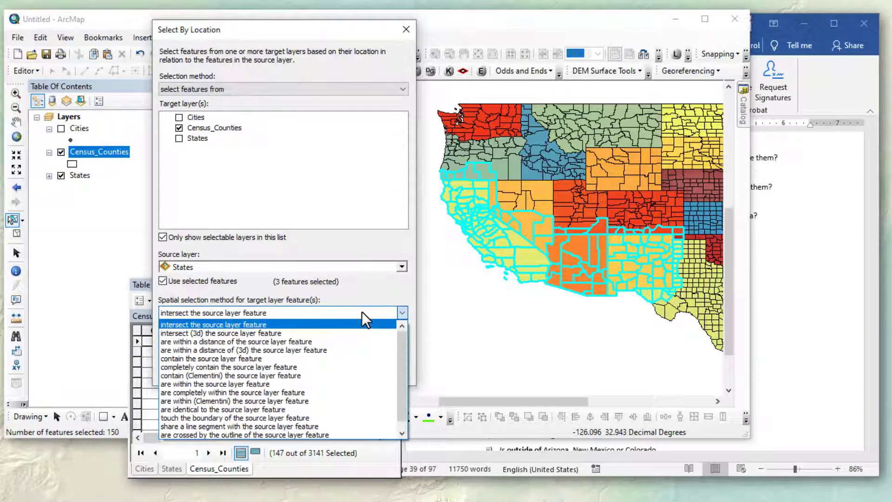
left_click_drag(405, 356, 405, 371)
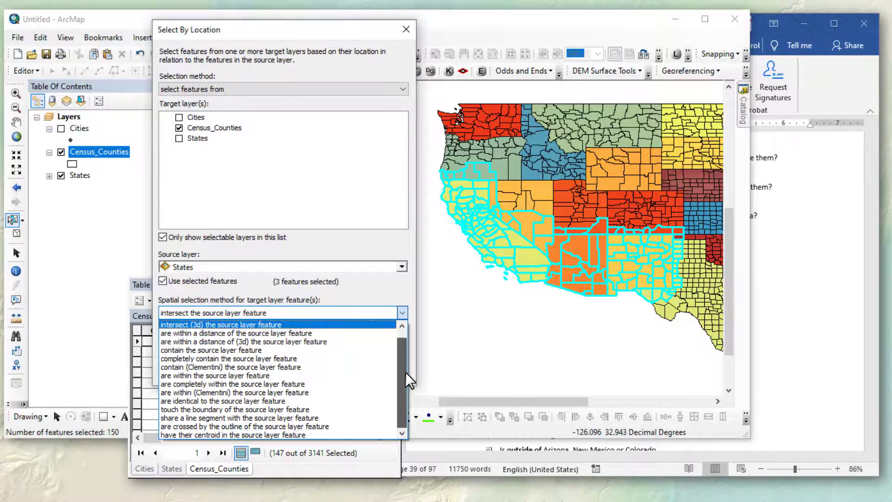
left_click(222, 383)
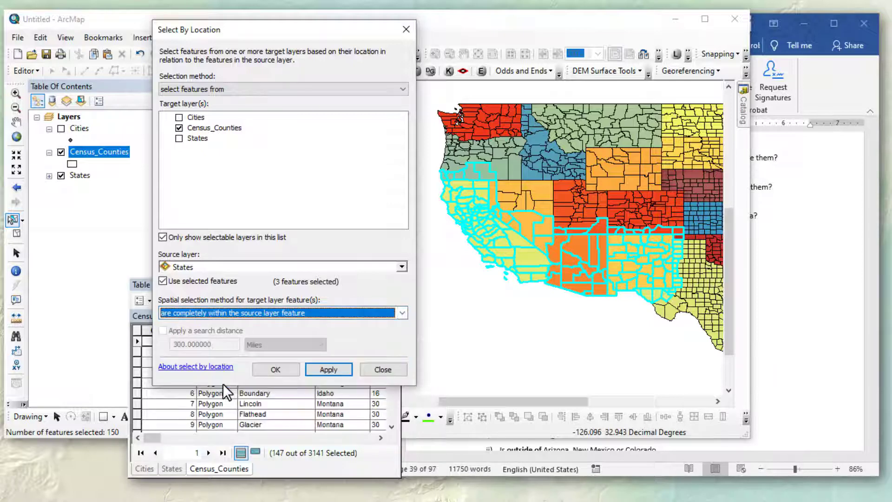
left_click(331, 368)
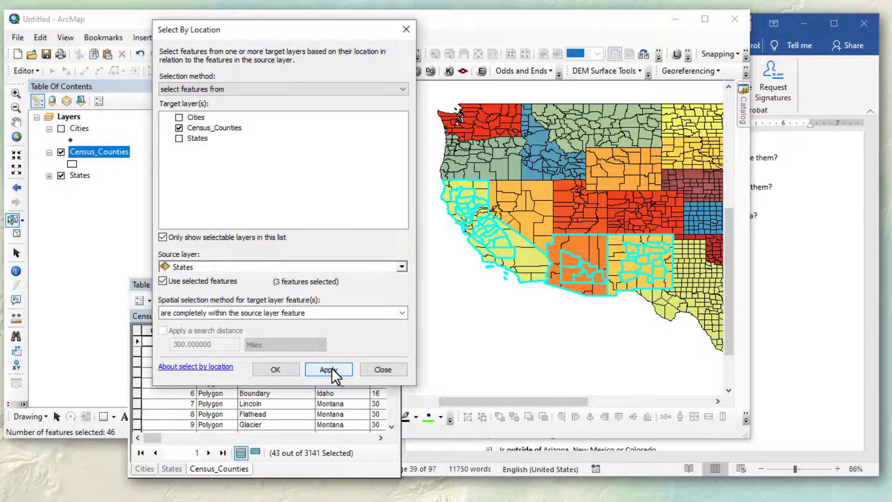
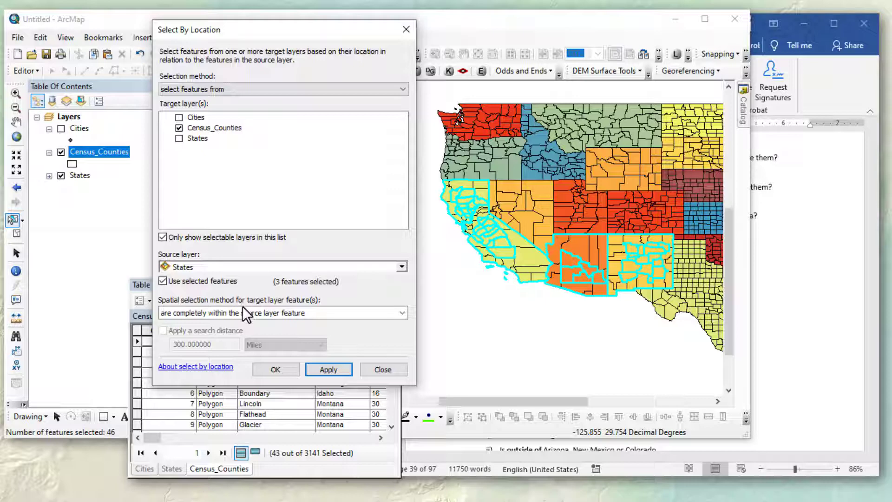
left_click(242, 310)
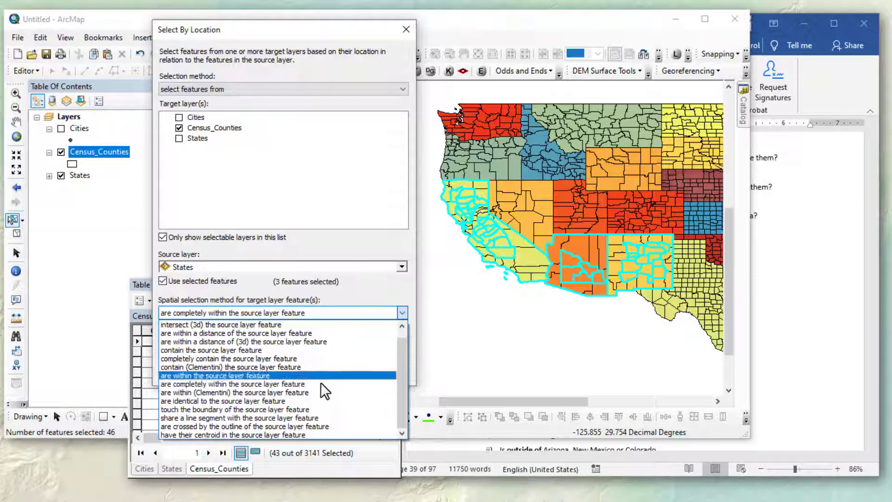
left_click(355, 284)
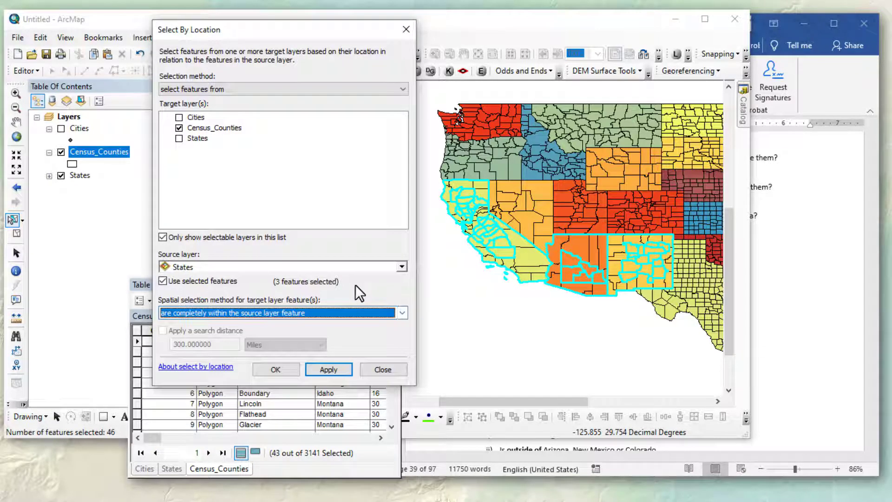
Step: Switch to the Word exercise document and read question 20 about States polygons containing a Cities point with median age > 55
left_click(825, 46)
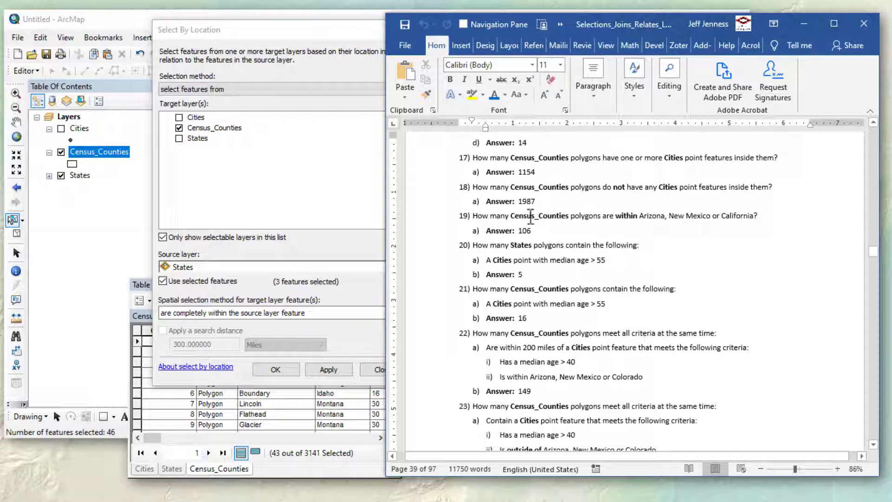
left_click_drag(523, 216, 597, 217)
left_click(681, 236)
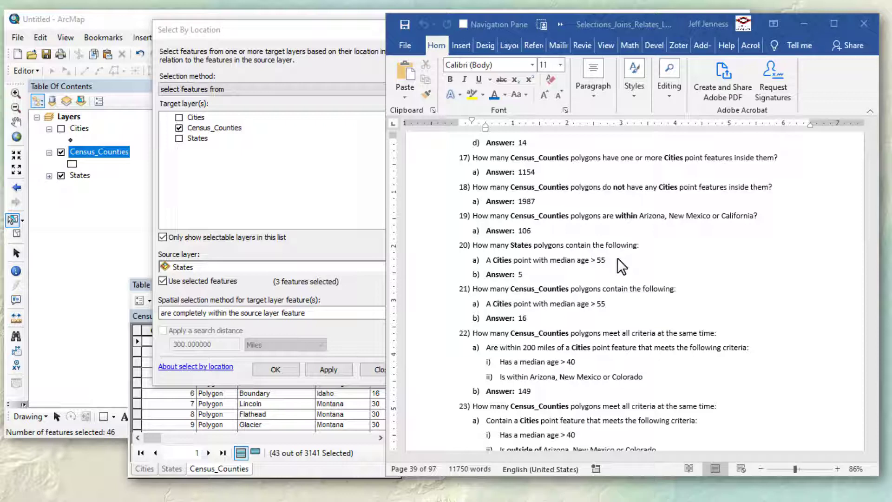
left_click(536, 258)
left_click_drag(487, 260, 607, 260)
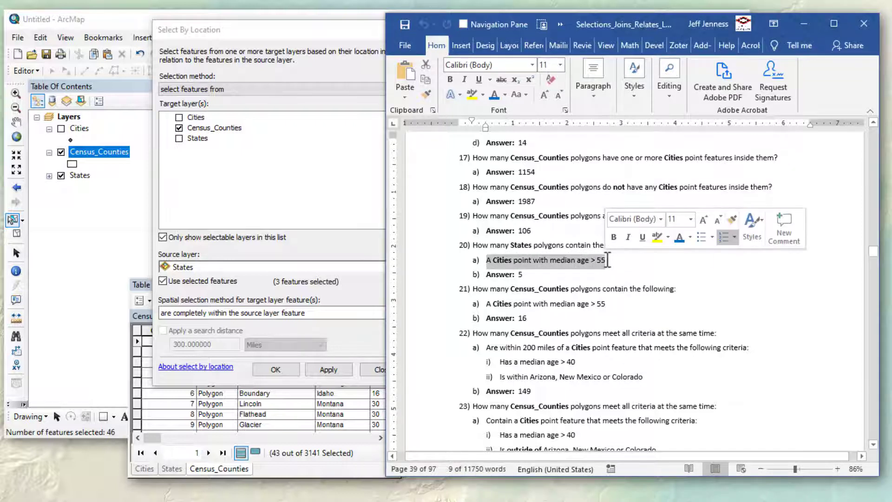
left_click(534, 234)
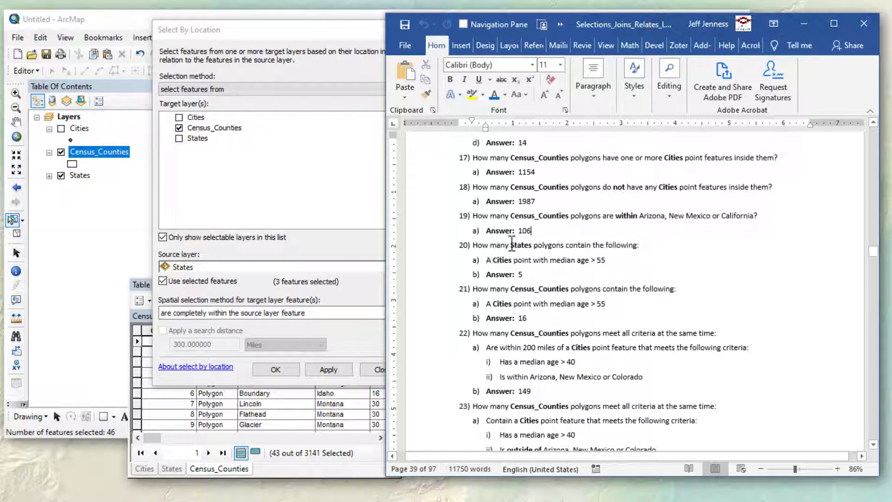
left_click_drag(506, 244, 640, 245)
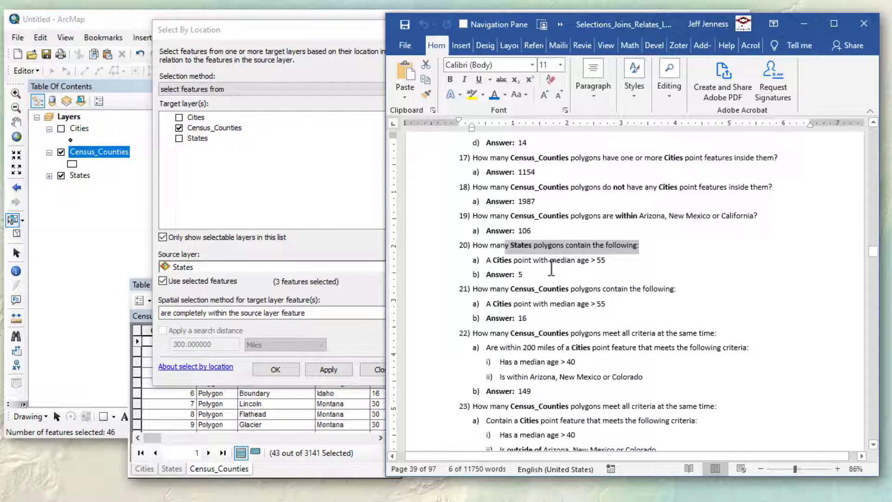
Step: In ArcMap, show the Cities layer, clear all selected features and hide Census_Counties
left_click(80, 129)
left_click(61, 129)
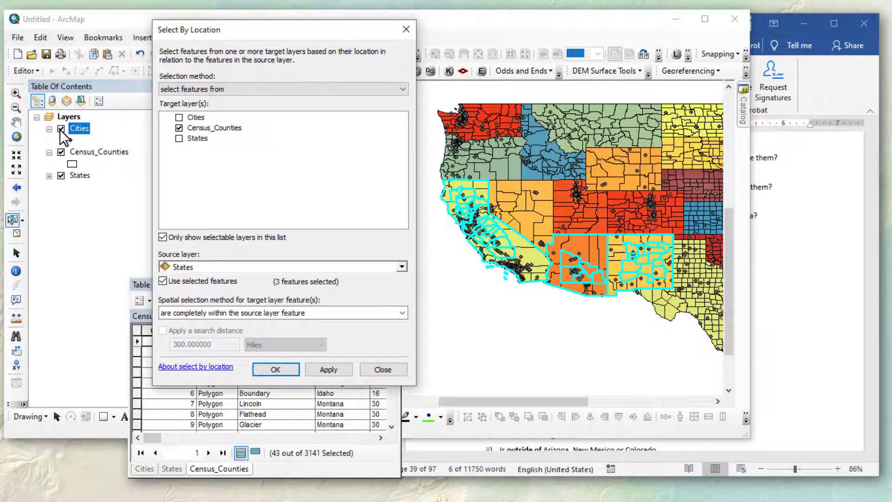
left_click(16, 233)
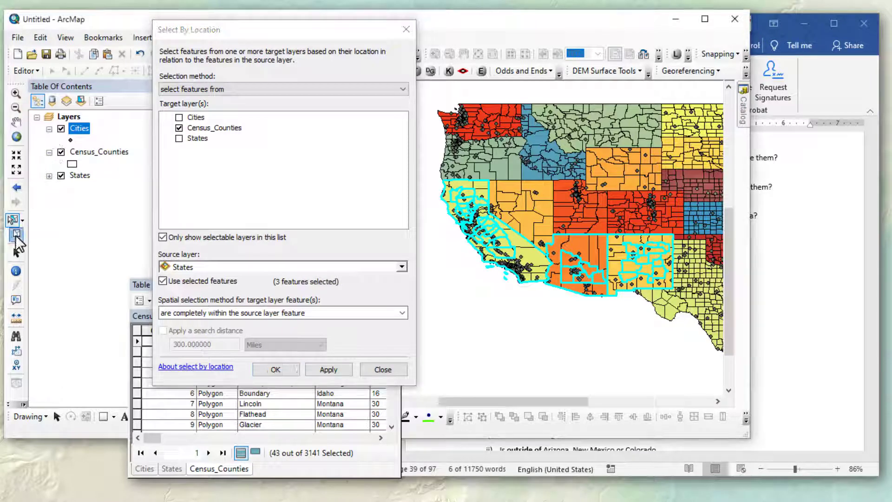
left_click(61, 153)
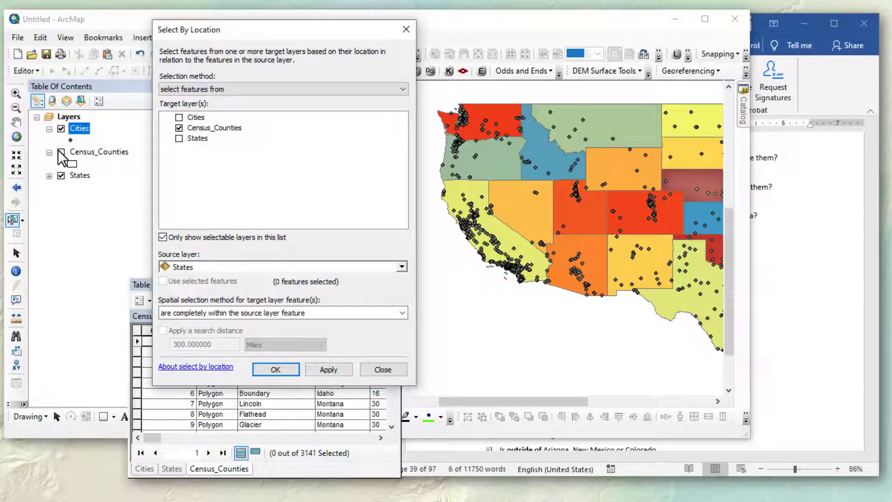
Step: Open Select by Attributes for the Cities table and clear the previous WHERE clause
left_click(285, 463)
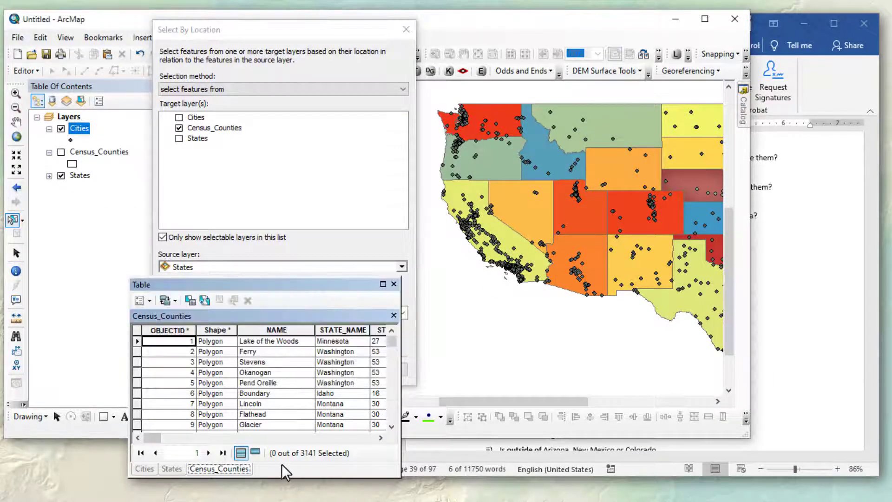
left_click(144, 468)
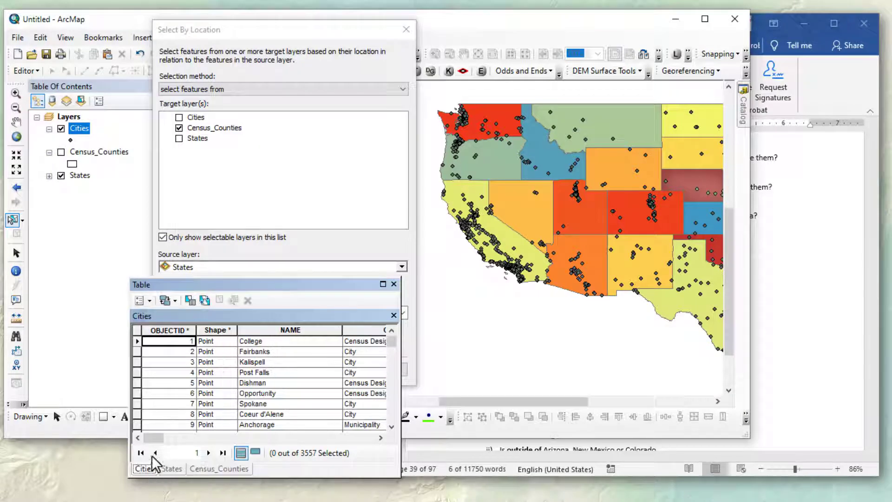
left_click(189, 300)
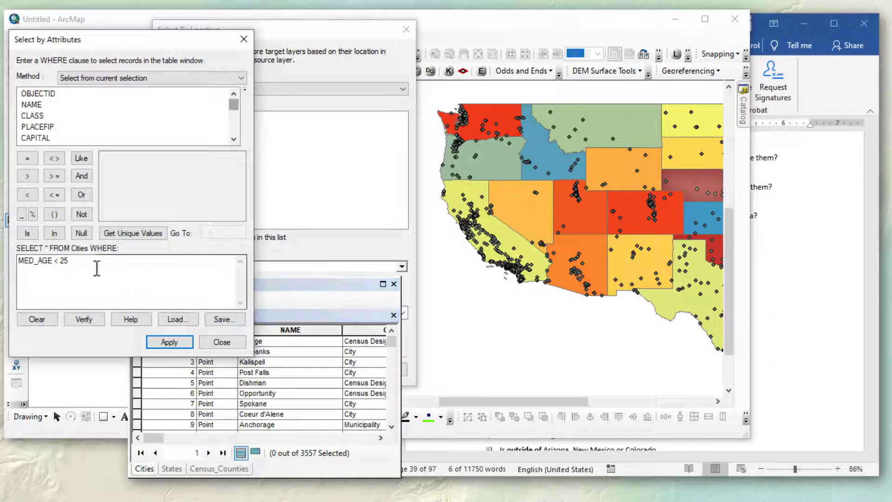
left_click_drag(80, 262, 4, 259)
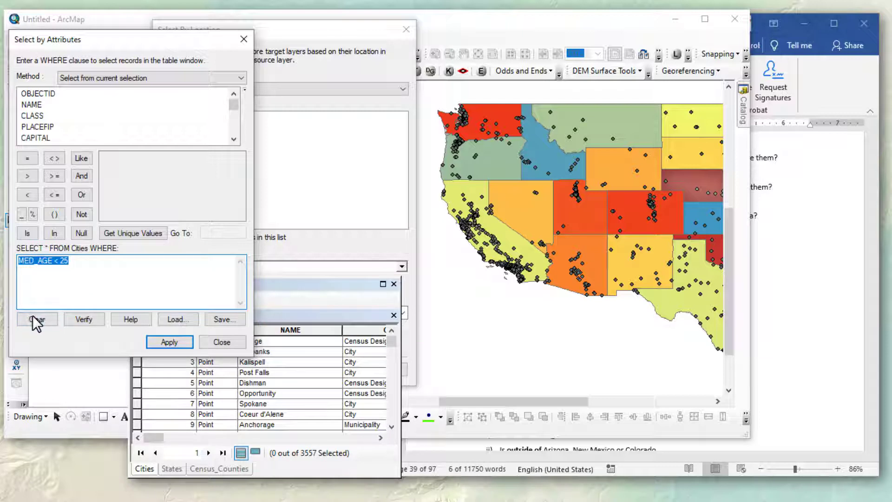
left_click(32, 315)
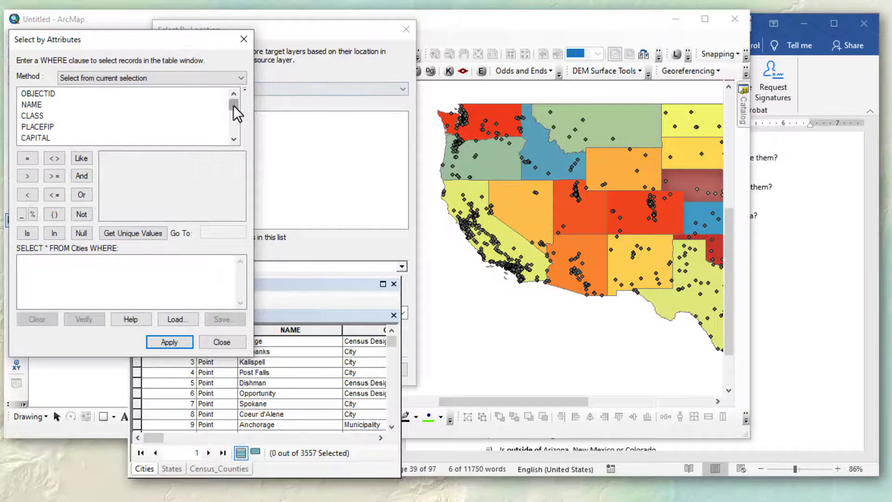
Step: Build the WHERE clause MED_AGE > 55 for Cities, checking the threshold against question 20 in the Word document
left_click_drag(234, 105, 235, 115)
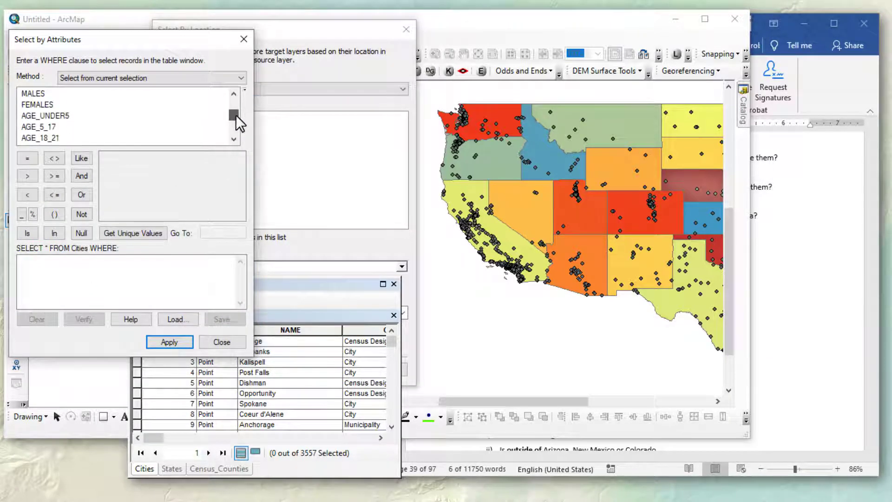
left_click(234, 139)
left_click(236, 139)
left_click(236, 139)
left_click(235, 139)
left_click(235, 140)
left_click(236, 139)
left_click(235, 139)
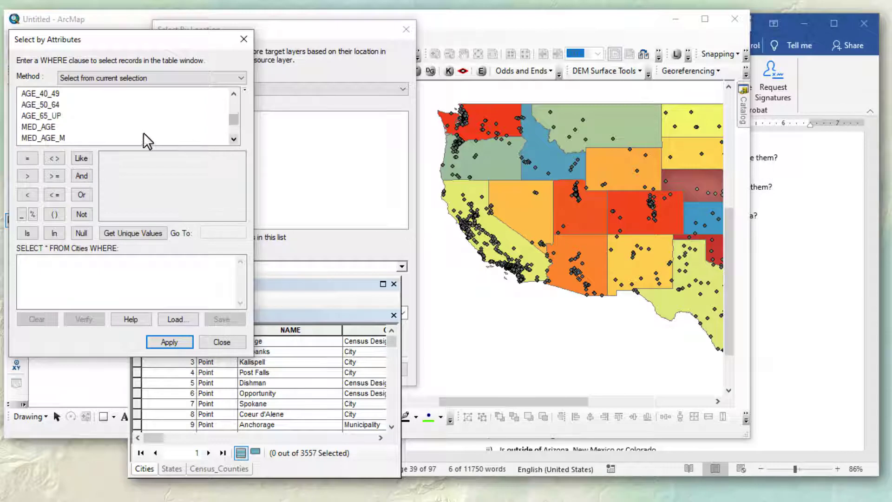
double_click(52, 127)
left_click(28, 176)
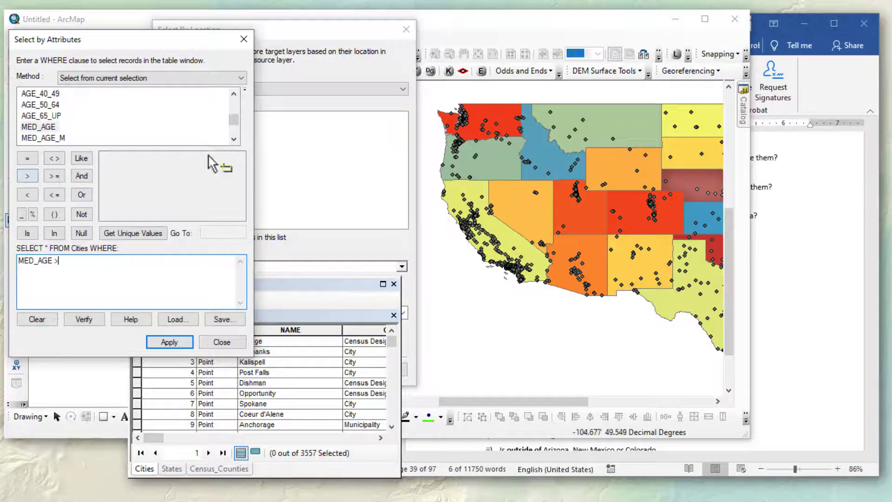
left_click(824, 81)
left_click(603, 260)
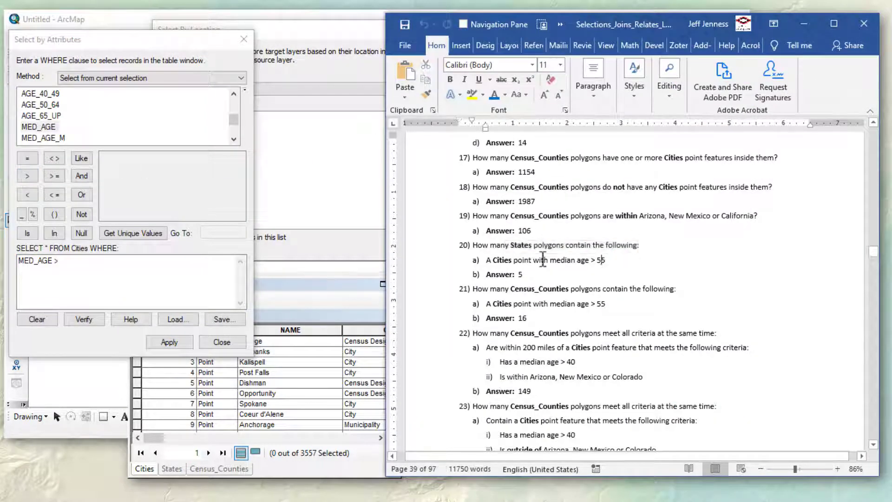
left_click(83, 259)
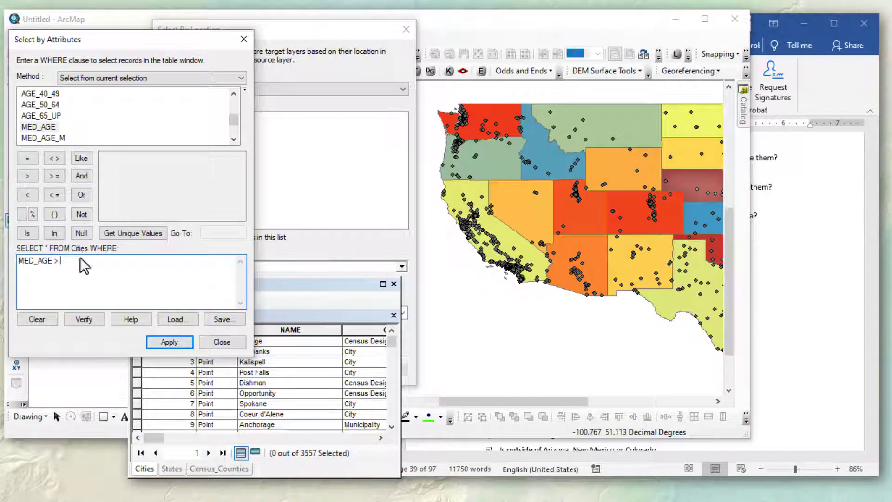
Step: Set the selection method to Create a new selection and apply the median age query to the Cities table
left_click(149, 77)
left_click(121, 89)
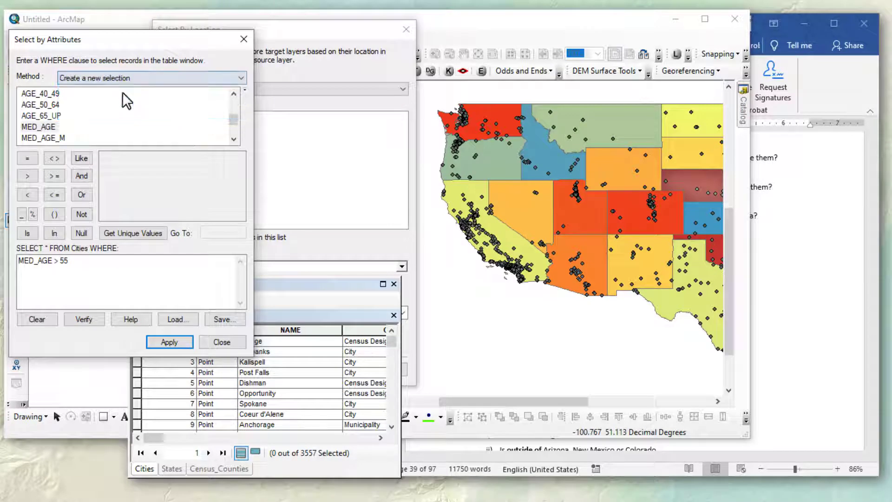
left_click(172, 342)
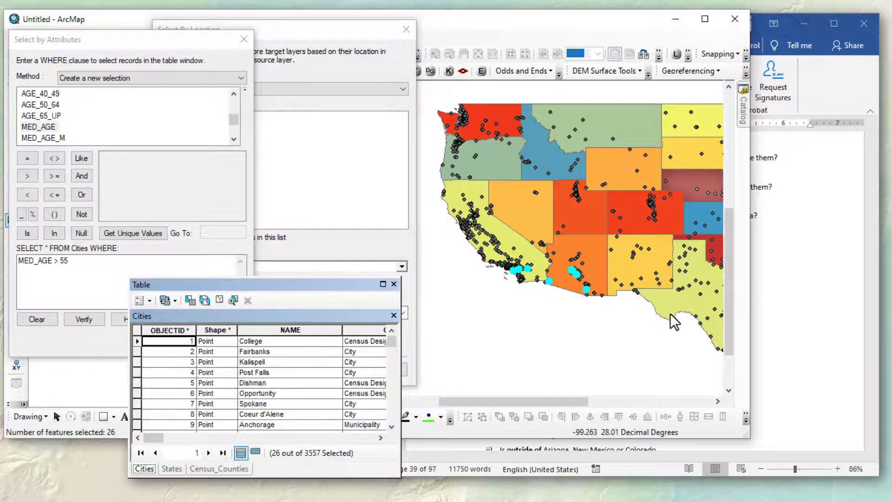
Step: Switch to the Word document and read which polygon layer question 20 asks about
left_click(815, 261)
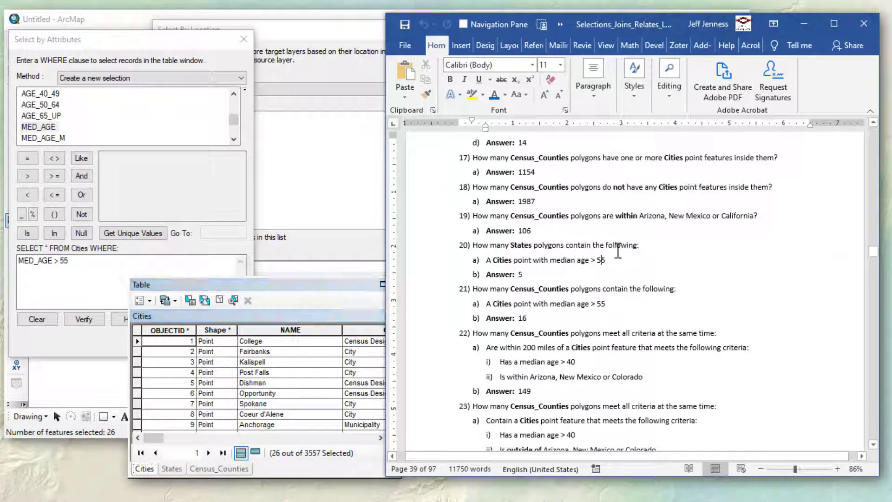
left_click_drag(534, 245, 616, 243)
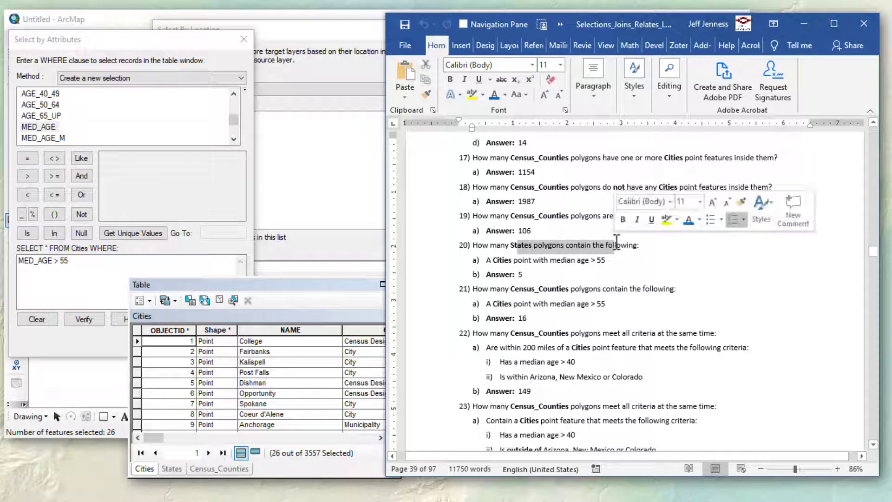
left_click(260, 284)
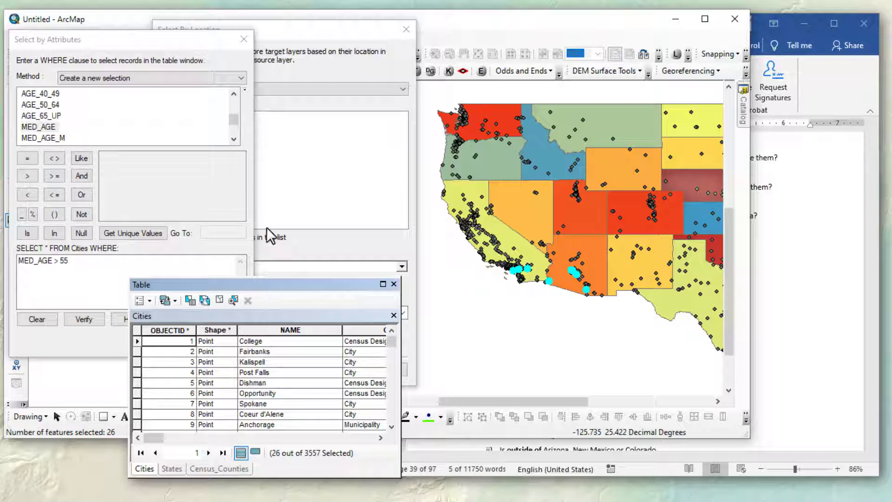
Step: In ArcMap's Select By Location, make States the only target layer and use the selected features of Cities as the source
left_click(291, 28)
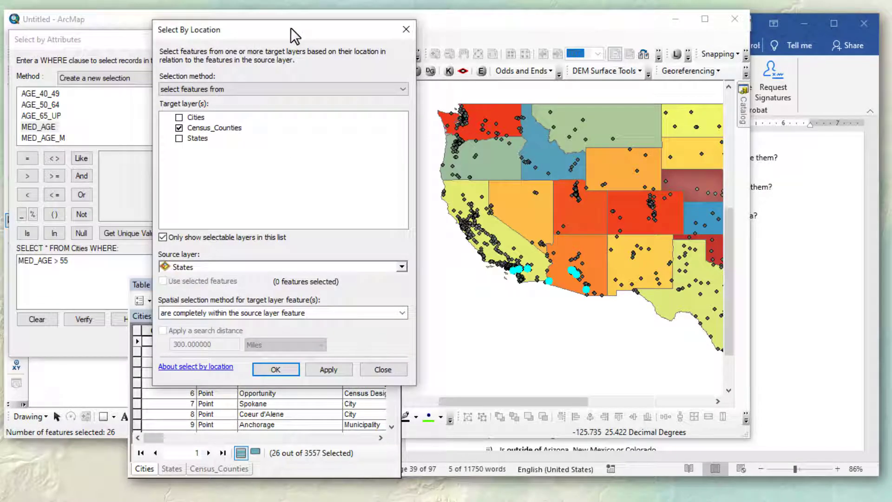
left_click(179, 127)
left_click(218, 88)
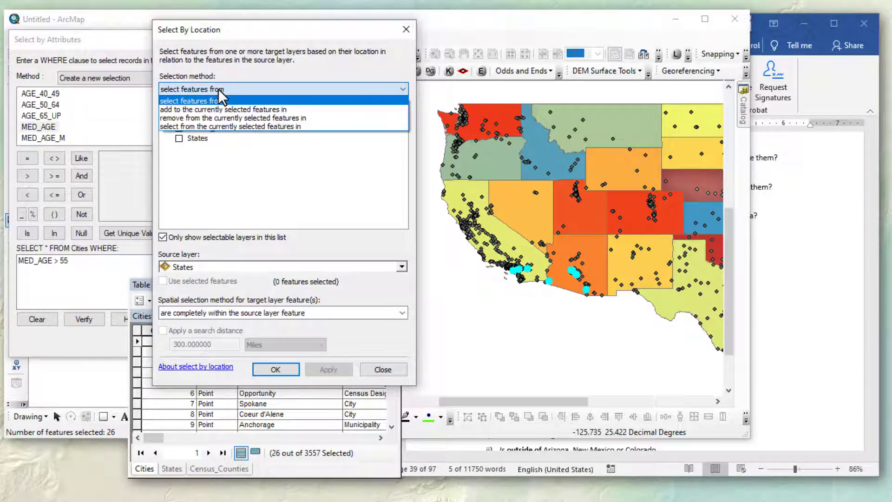
left_click(218, 89)
left_click(179, 138)
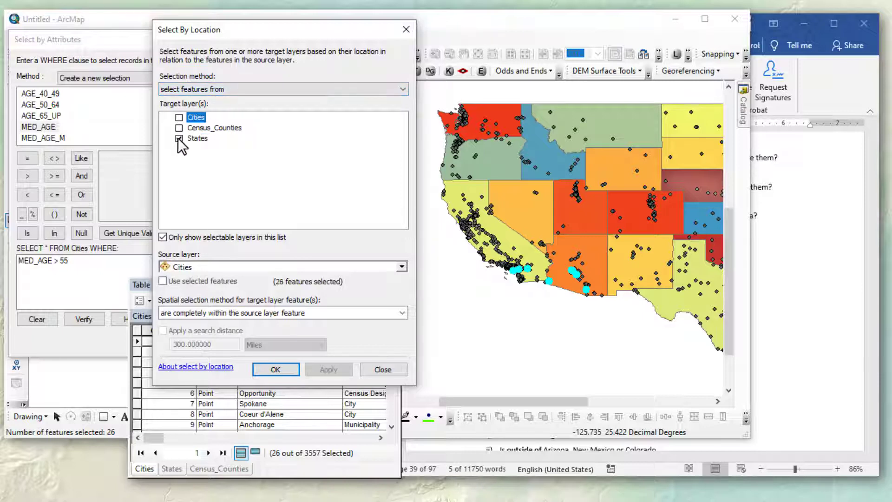
left_click(196, 266)
left_click(193, 277)
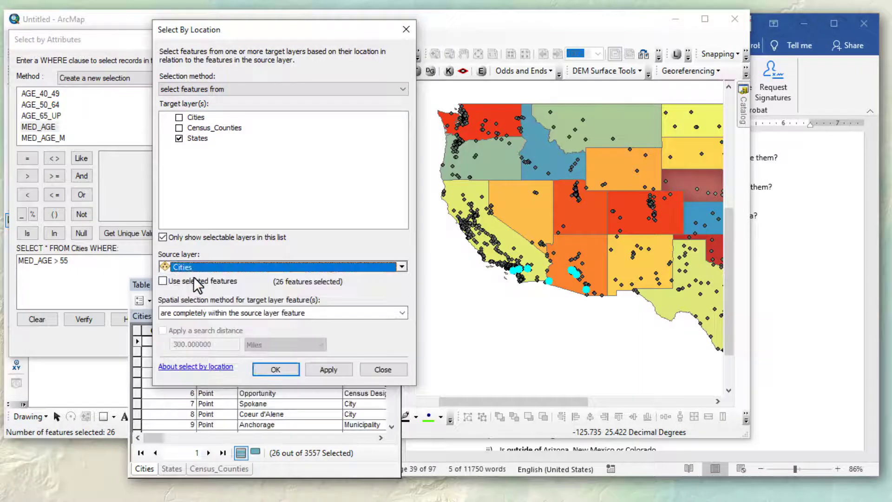
left_click(163, 281)
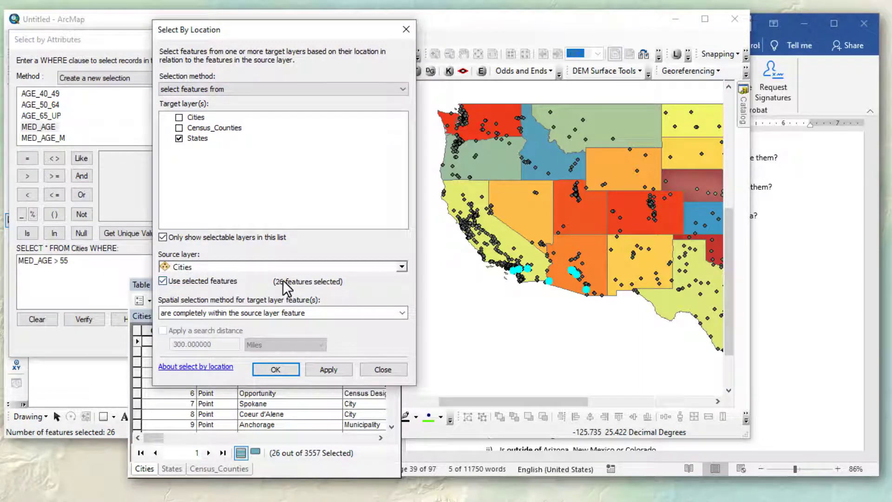
Step: Set the spatial selection method to intersect the source layer feature and apply the selection to States
left_click(258, 311)
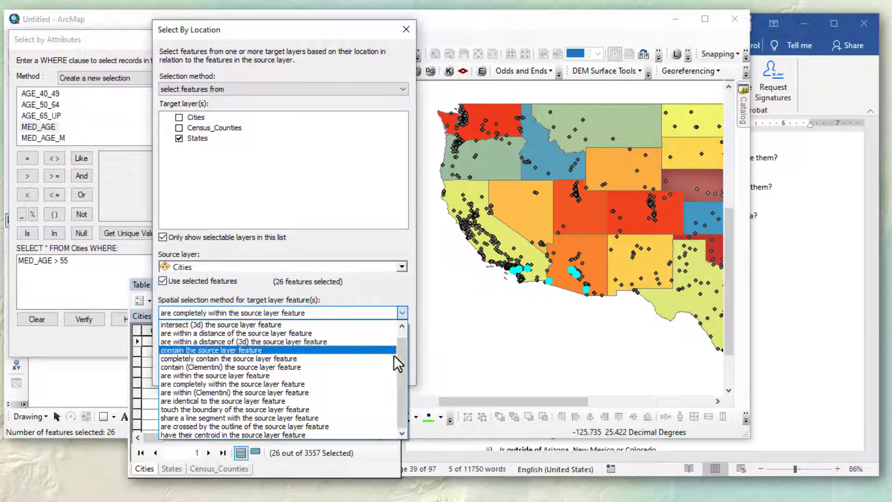
left_click_drag(400, 350, 399, 331)
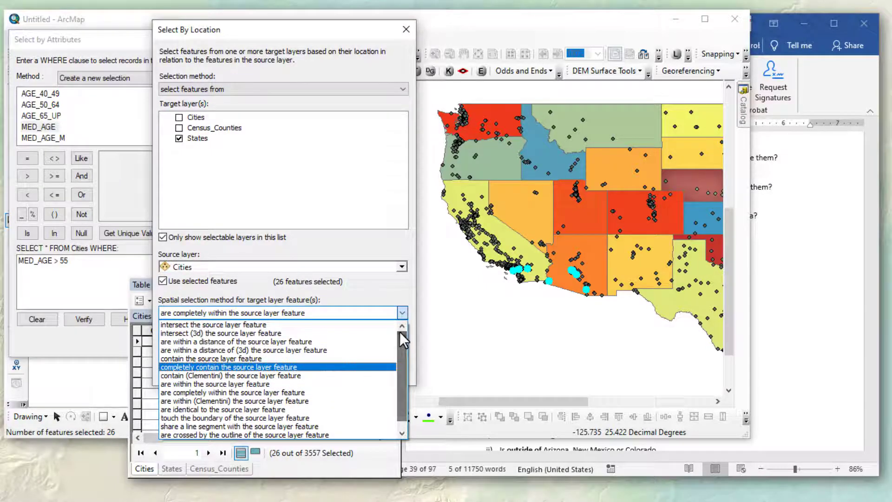
left_click(213, 324)
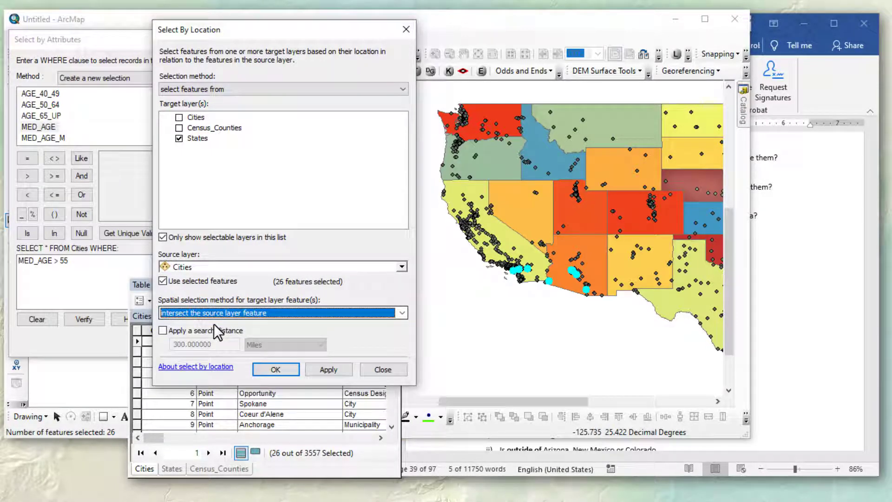
left_click(330, 367)
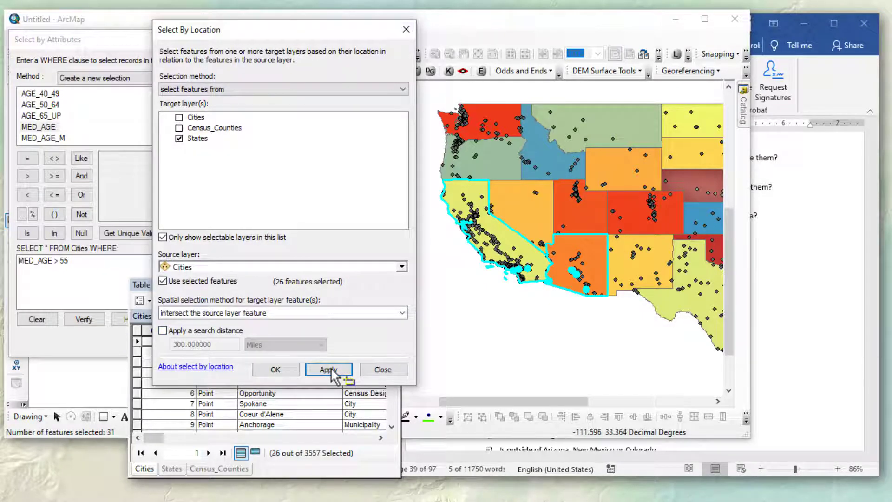
Step: Check the selected count in the States table against the answer to question 20 in Word, and read question 21
left_click(170, 470)
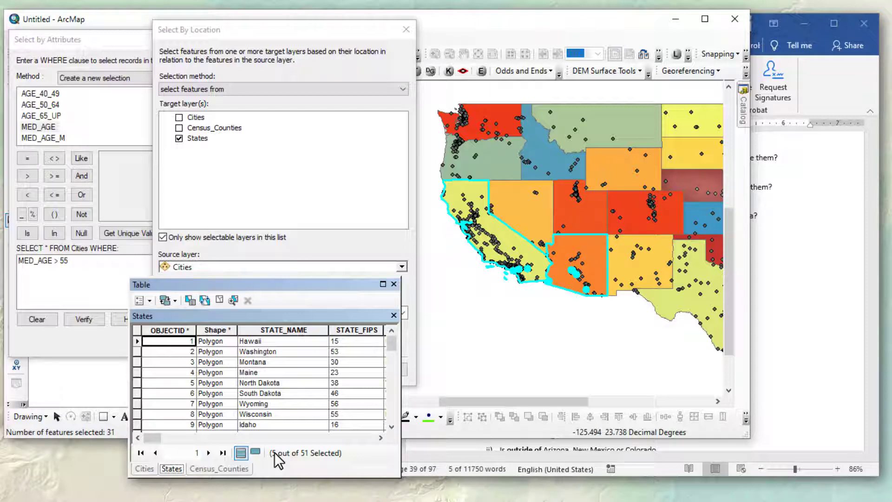
left_click(832, 71)
left_click(542, 276)
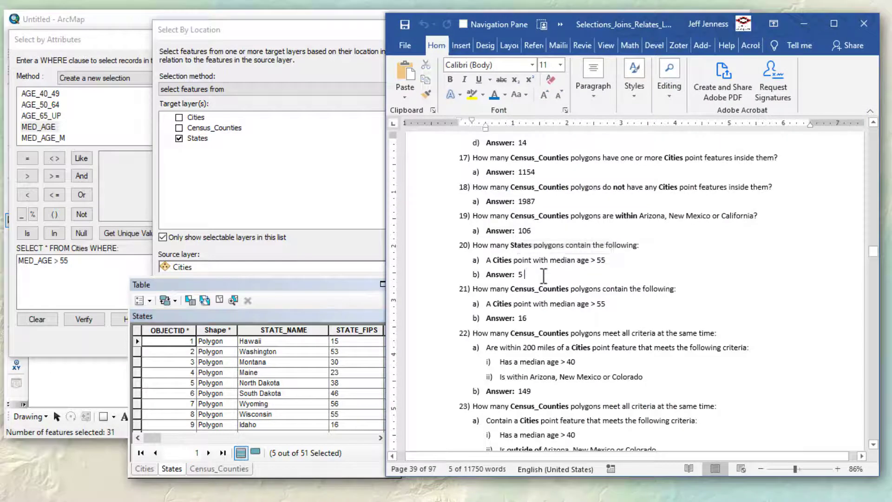
left_click(614, 291)
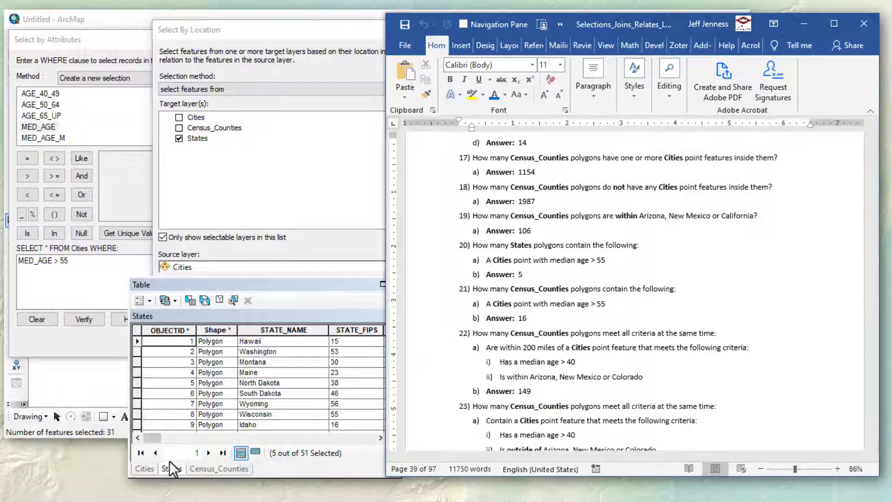
Step: In ArcMap, switch the Select By Location target to Census_Counties only and select the polygons that intersect the selected Cities features
left_click(144, 468)
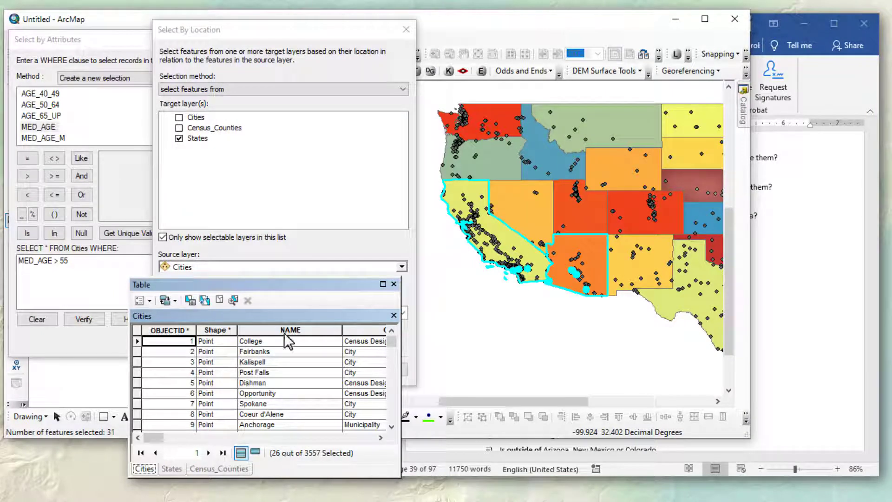
left_click(283, 31)
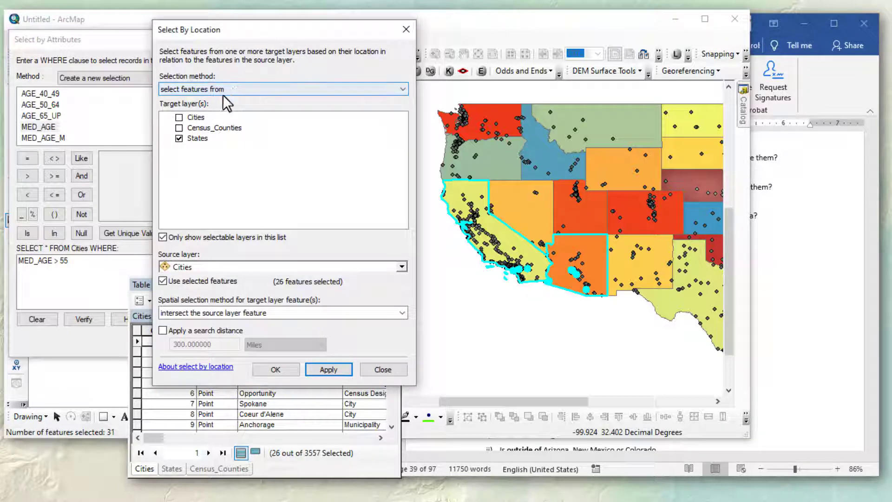
left_click(179, 128)
left_click(179, 138)
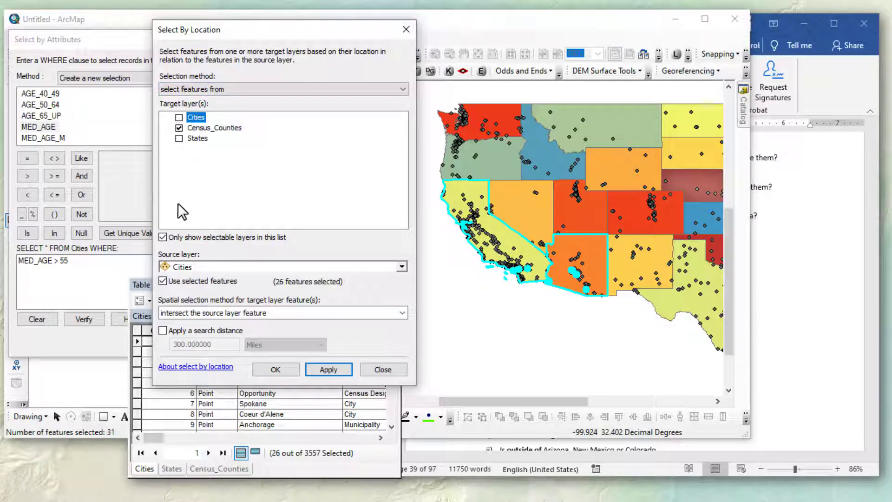
left_click(176, 268)
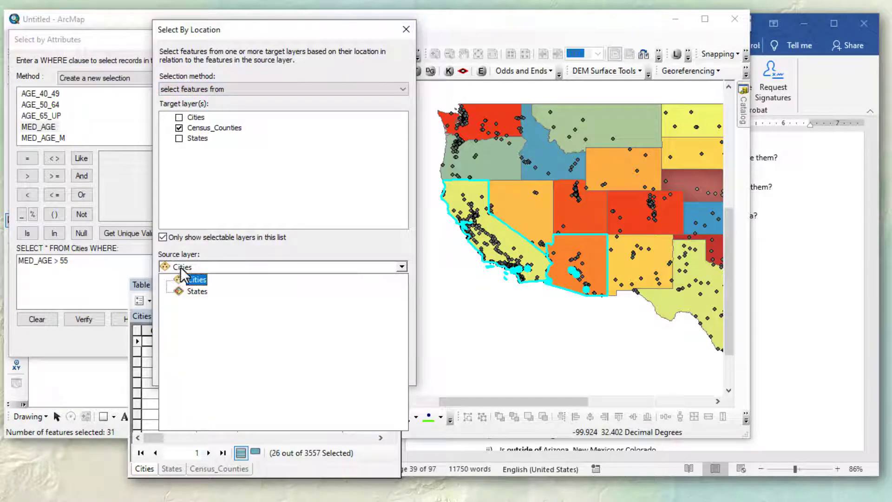
left_click(233, 249)
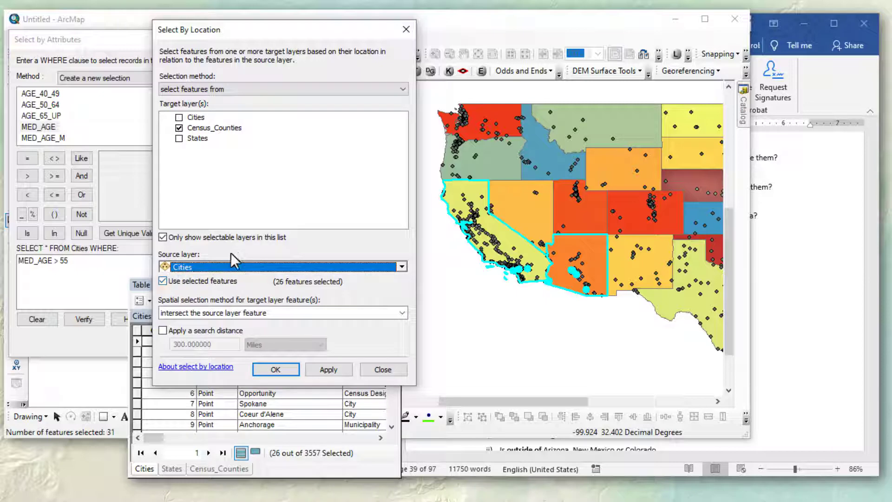
left_click(185, 314)
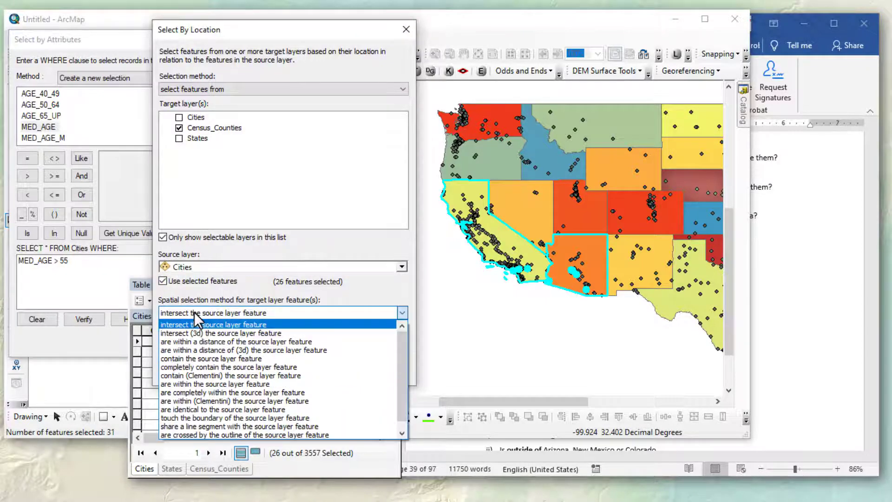
left_click(195, 312)
left_click(330, 368)
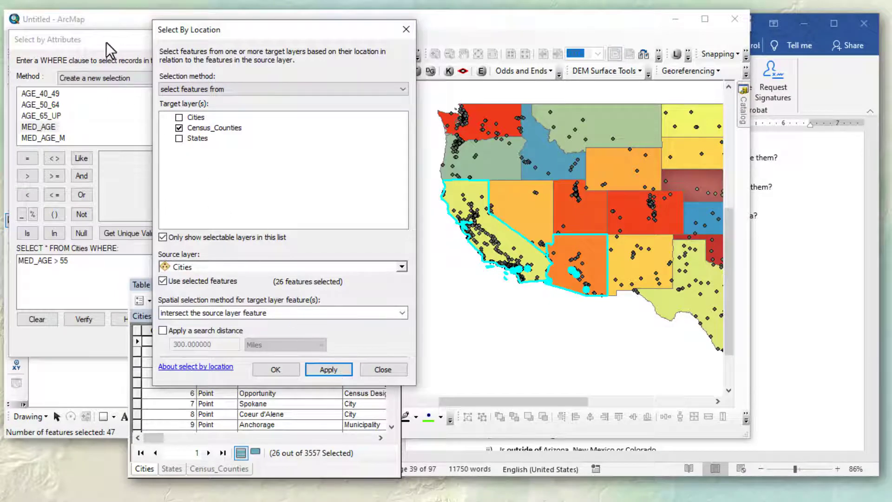
Step: Uncover the table of contents, show the Census_Counties layer and display its table to check the selected count
left_click_drag(106, 42, 212, 29)
left_click(60, 152)
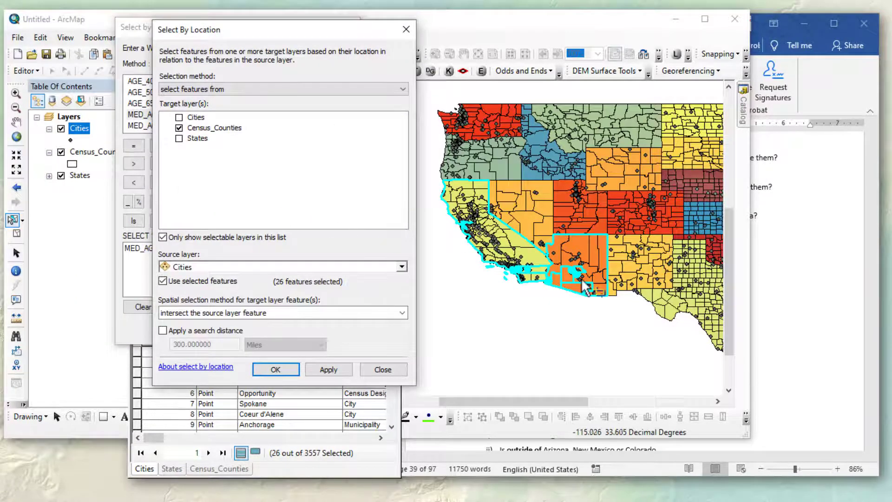
left_click(214, 466)
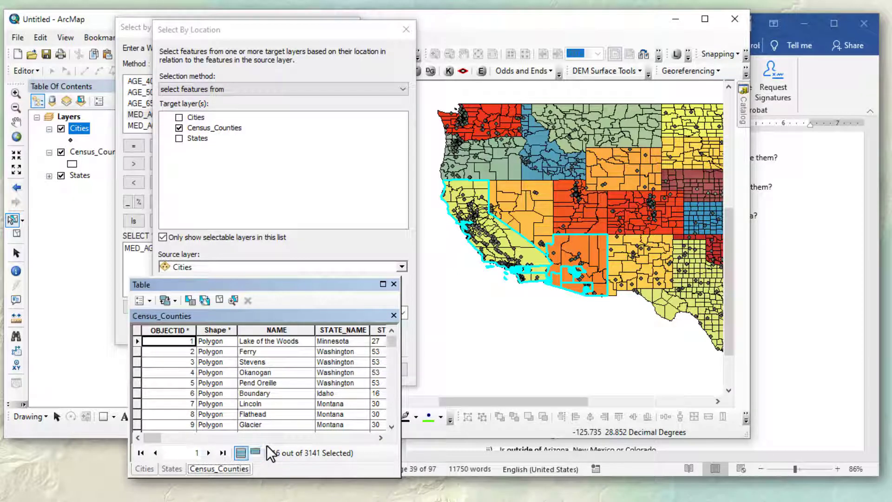
Step: In the Word document, examine question 22's distance, median age and state criteria for Cities and its Census_Counties target
left_click(831, 91)
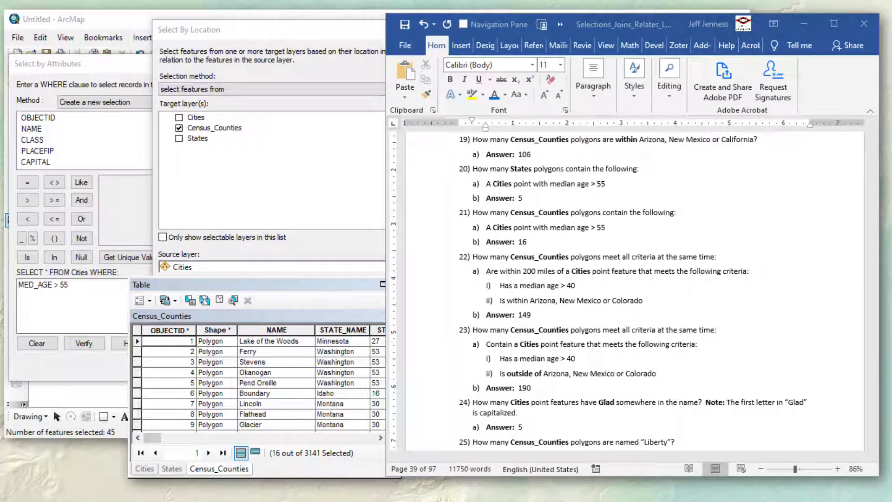
left_click(558, 272)
left_click_drag(538, 270, 593, 271)
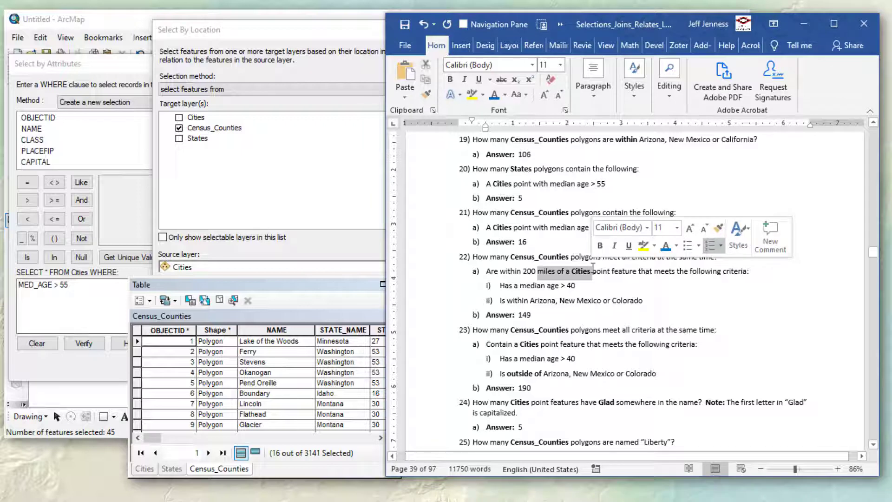
left_click(565, 300)
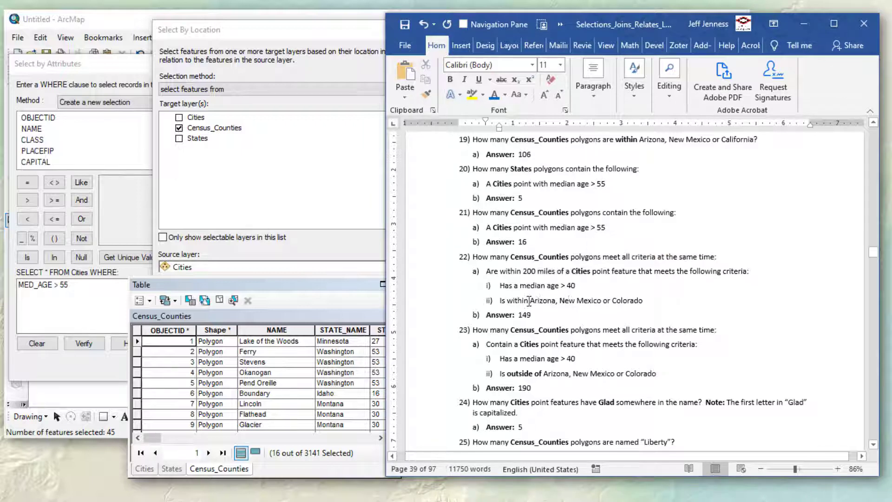
left_click_drag(529, 300, 642, 299)
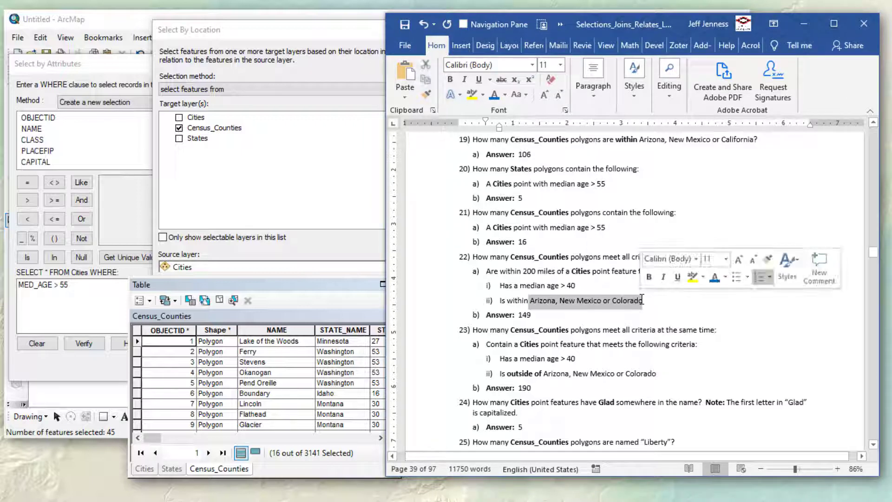
left_click(527, 285)
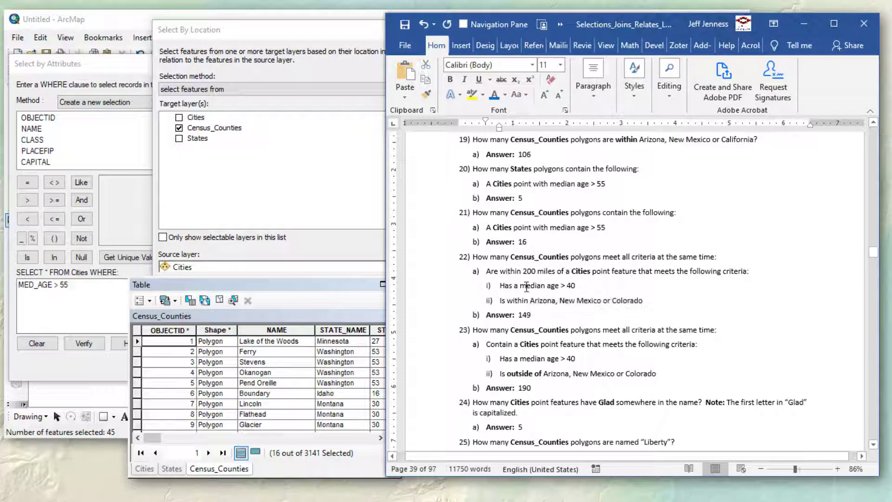
left_click_drag(514, 285, 643, 302)
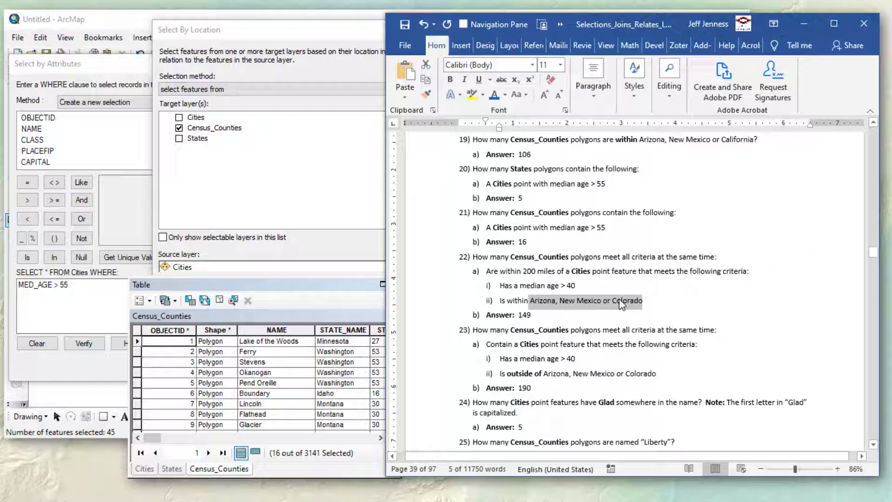
left_click(538, 286)
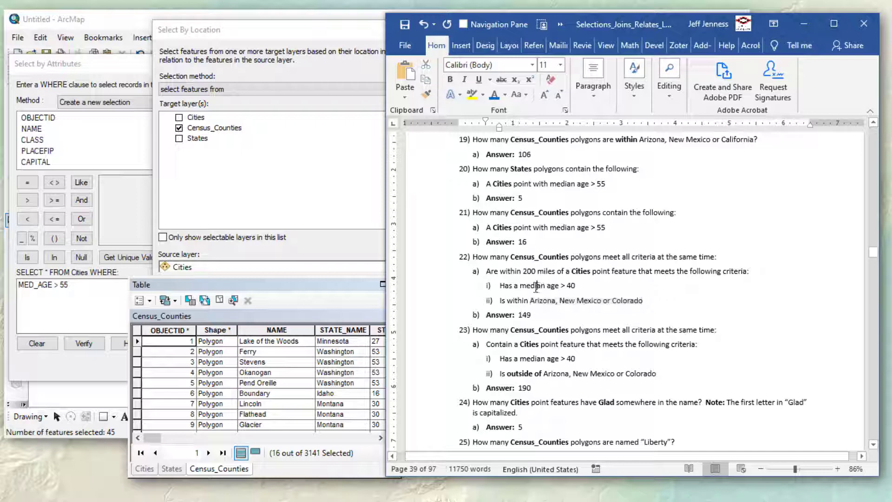
left_click_drag(520, 286, 575, 281)
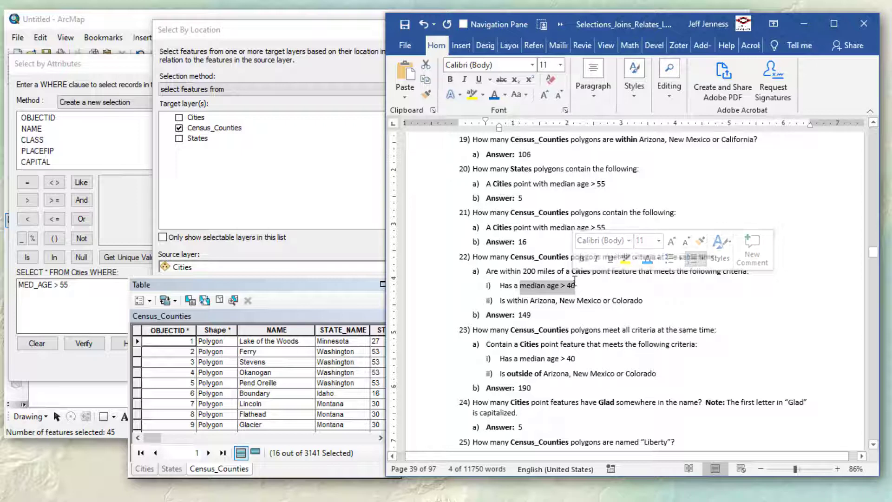
left_click(554, 271)
left_click_drag(538, 257, 561, 256)
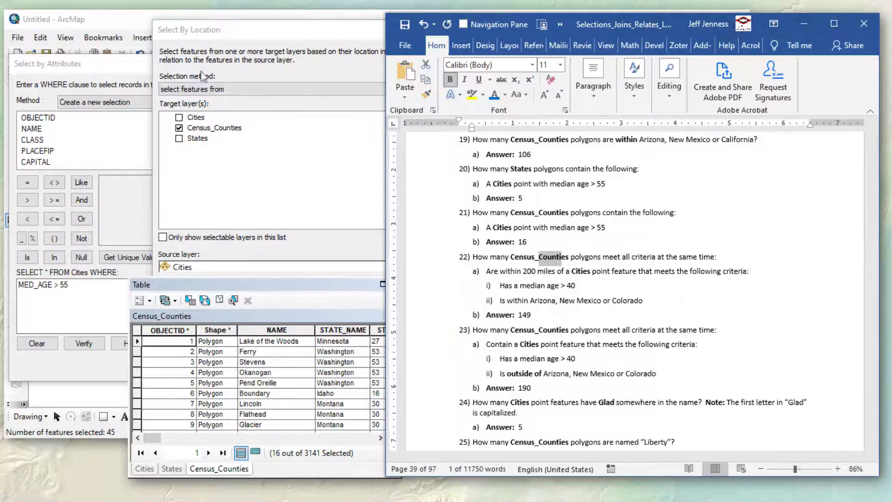
Step: Return to ArcMap and close the Select By Location and Select by Attributes dialogs
left_click(135, 26)
left_click(406, 30)
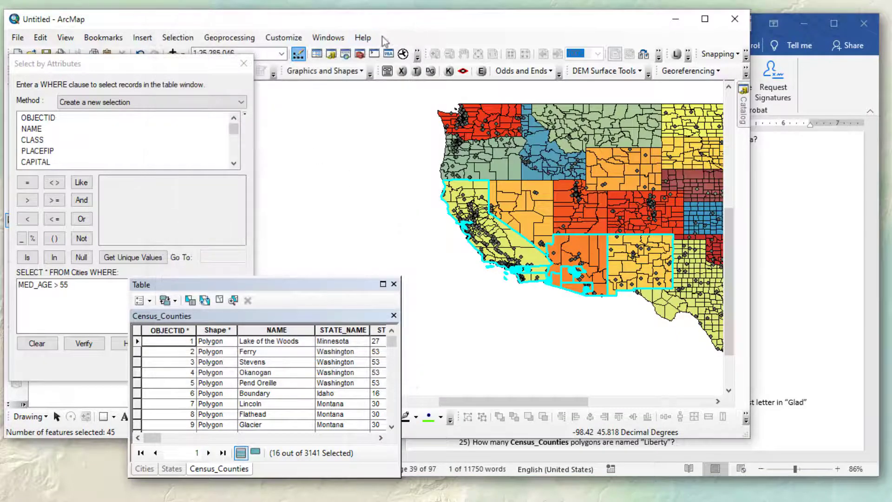
left_click(248, 64)
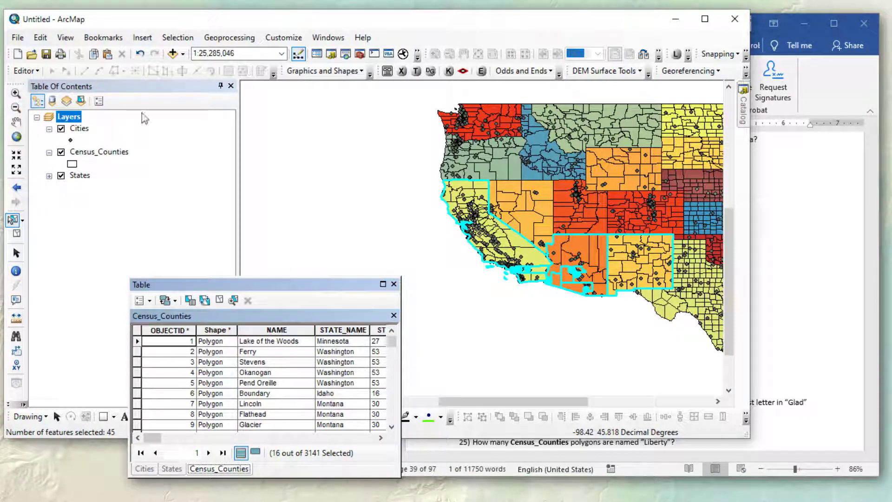
Step: Hide the Census_Counties and Cities layers and clear the current feature selection
left_click(61, 152)
left_click(61, 129)
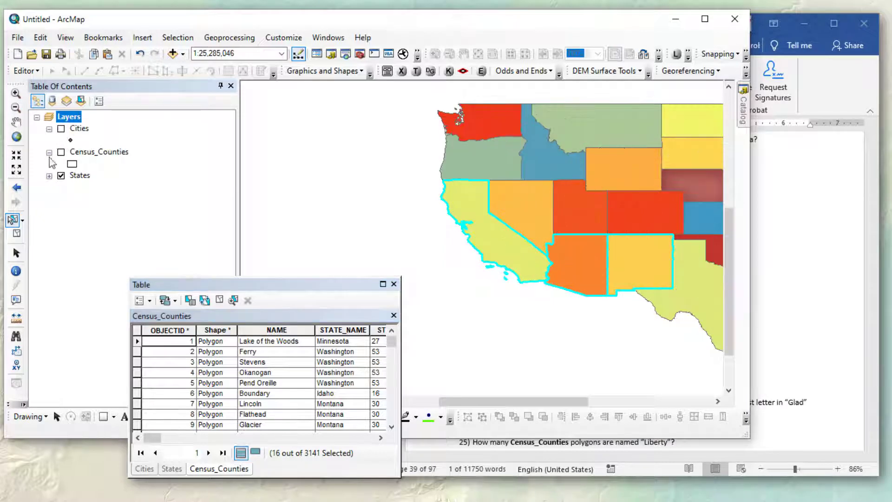
left_click(16, 234)
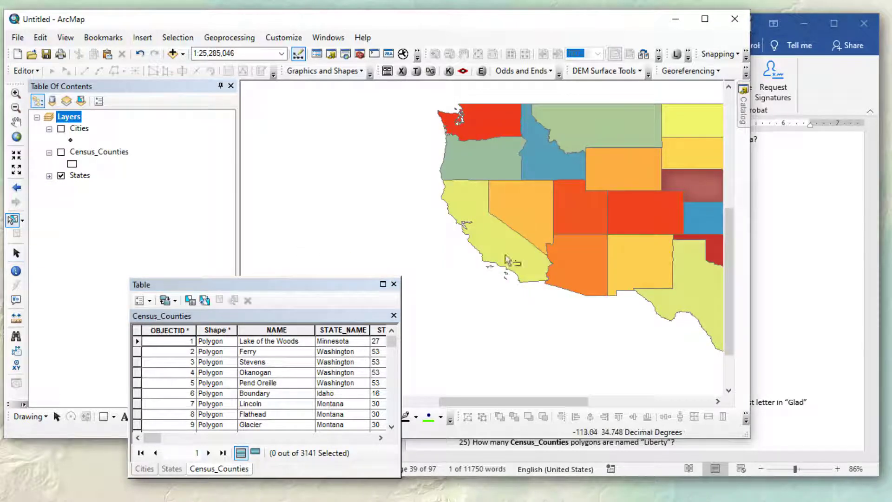
Step: Select the Arizona, New Mexico and Colorado polygons on the map
left_click(587, 258)
left_click(613, 256, "shift")
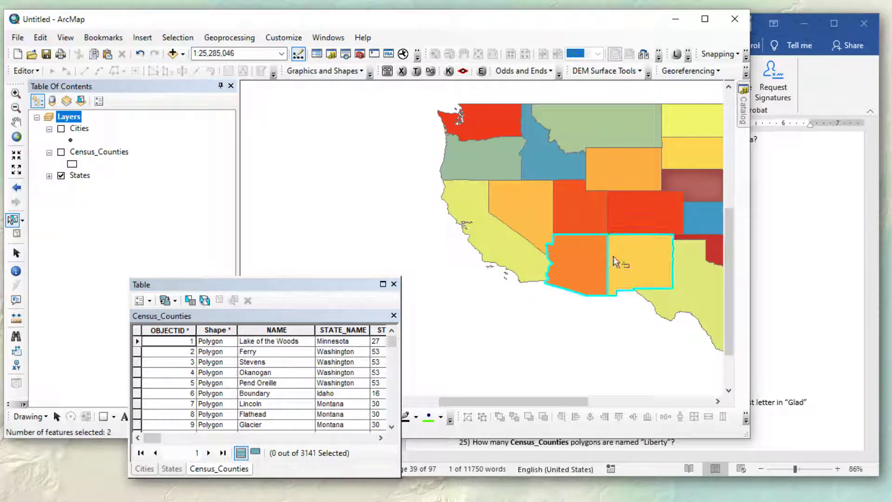
left_click(628, 216, "shift")
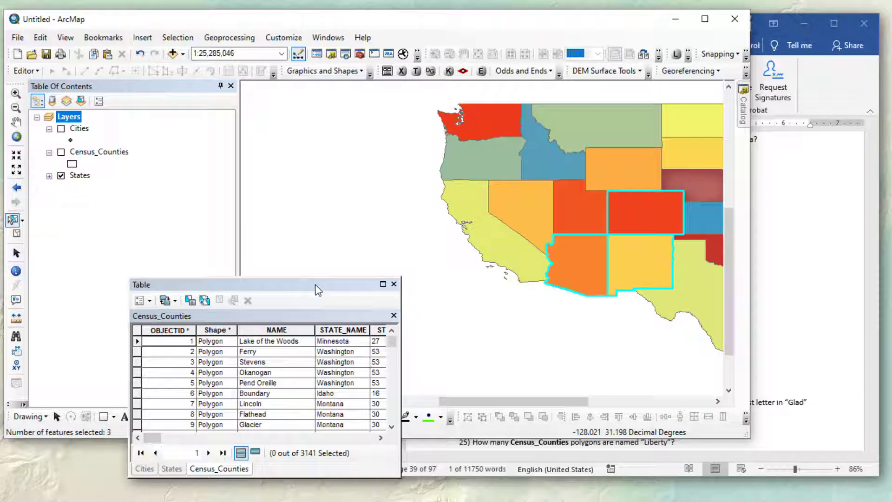
Step: Open Select By Location and show the Cities layer on the map
left_click(178, 37)
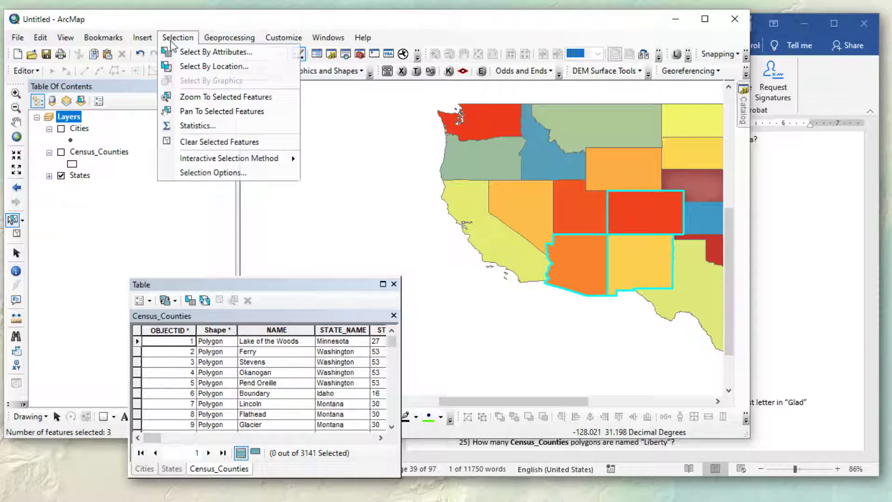
left_click(192, 66)
left_click(70, 129)
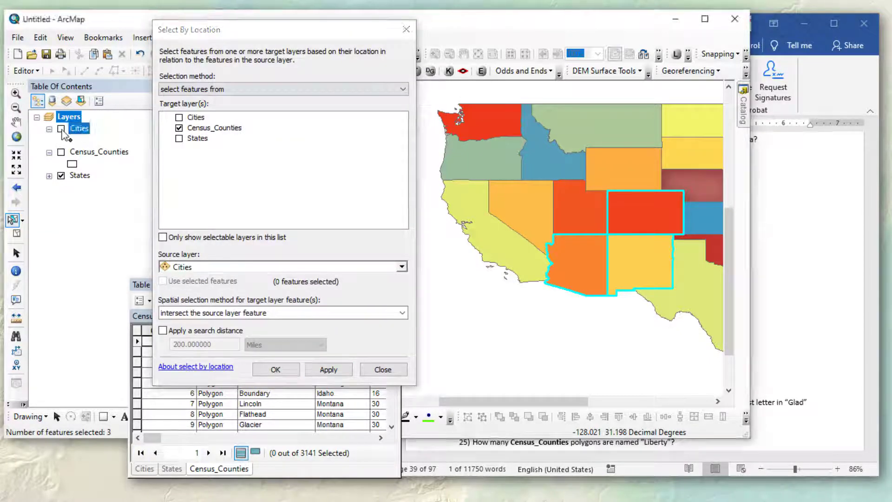
left_click(61, 129)
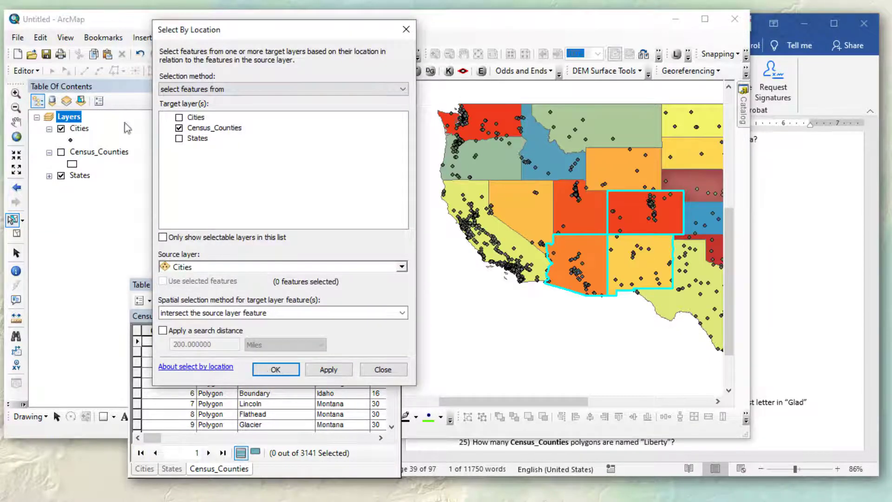
Step: Select the Cities features that intersect the selected States features, with Cities as the only target, and display the Cities table
left_click(204, 89)
left_click(202, 95)
left_click(178, 117)
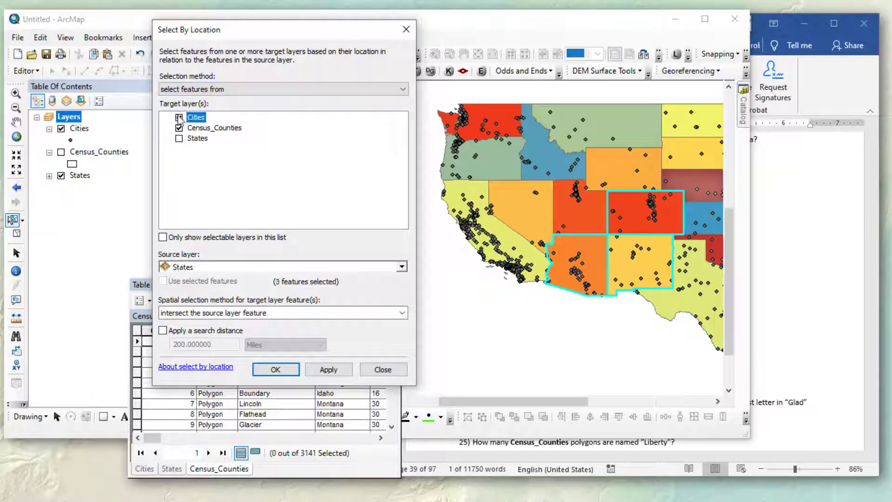
left_click(178, 128)
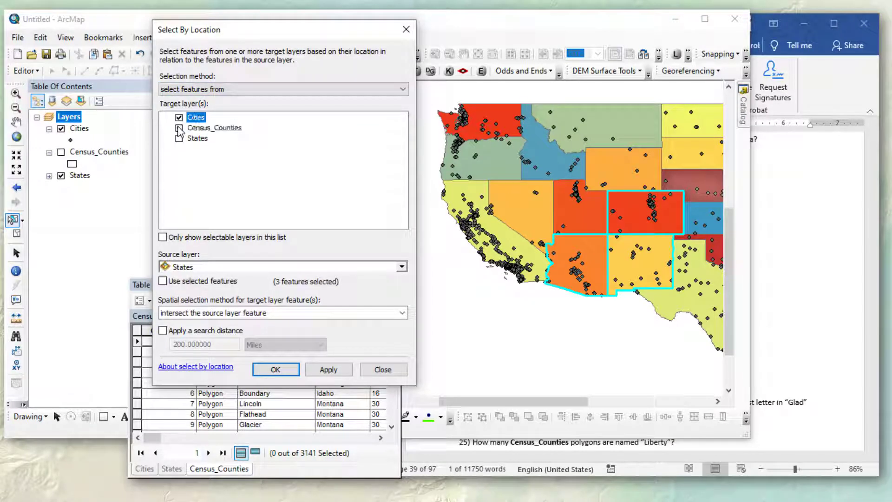
left_click(216, 269)
left_click(197, 291)
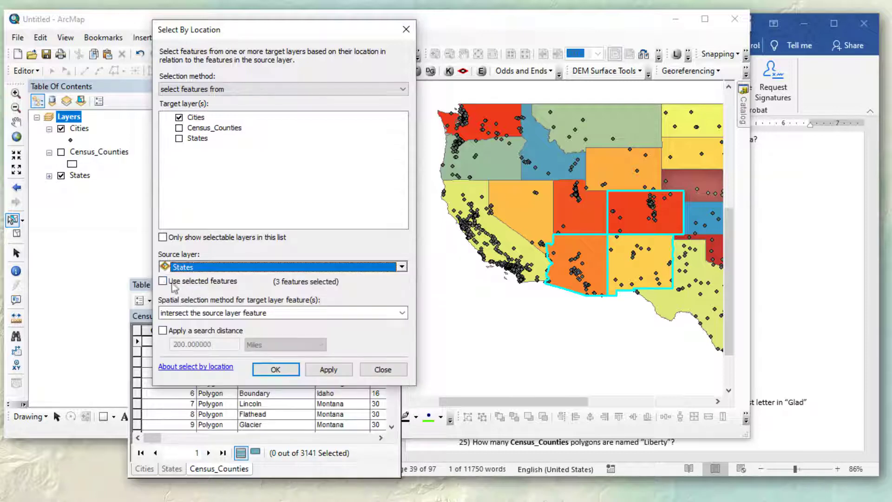
left_click(162, 281)
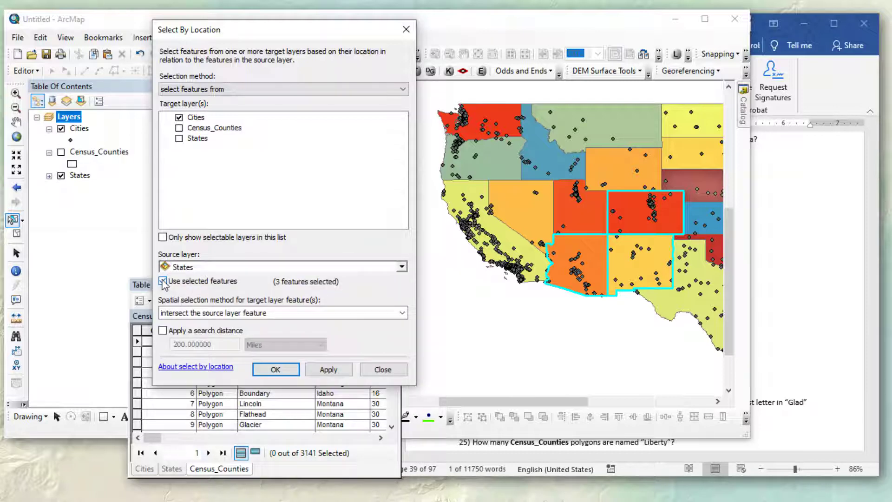
left_click(328, 369)
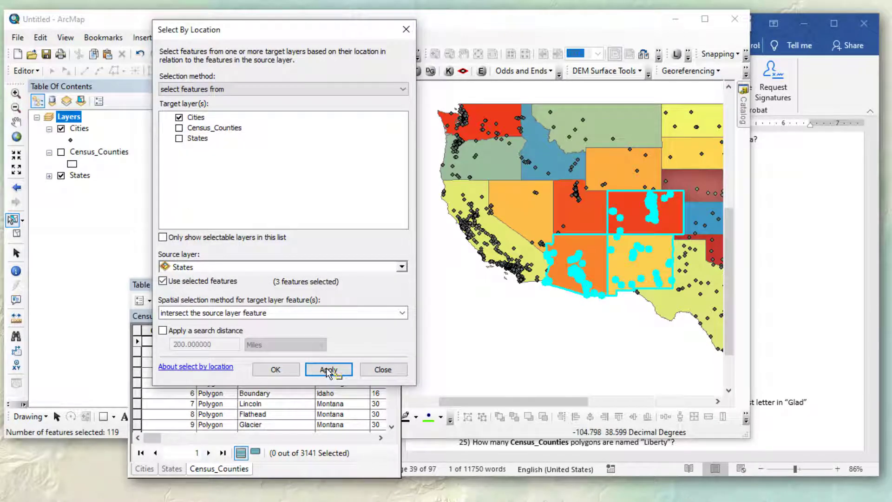
left_click(145, 469)
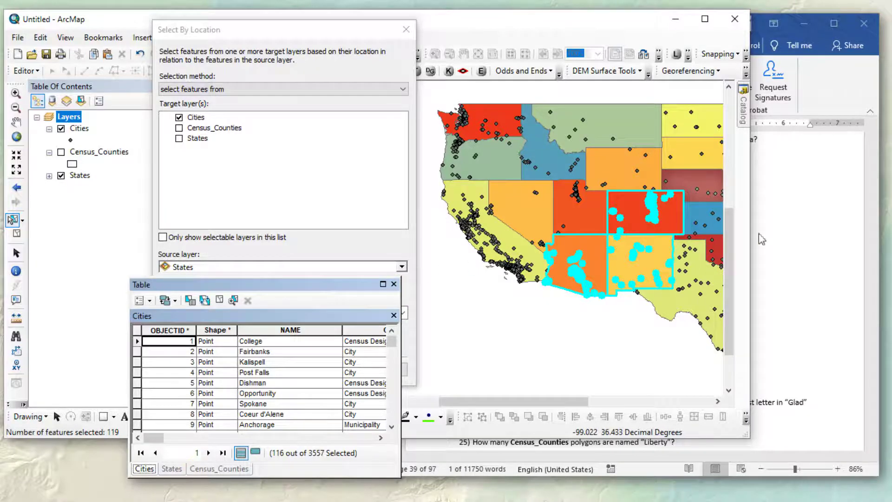
Step: Switch to the Word document and examine the median age criterion for Cities in question 22
left_click(801, 229)
left_click_drag(519, 358, 579, 358)
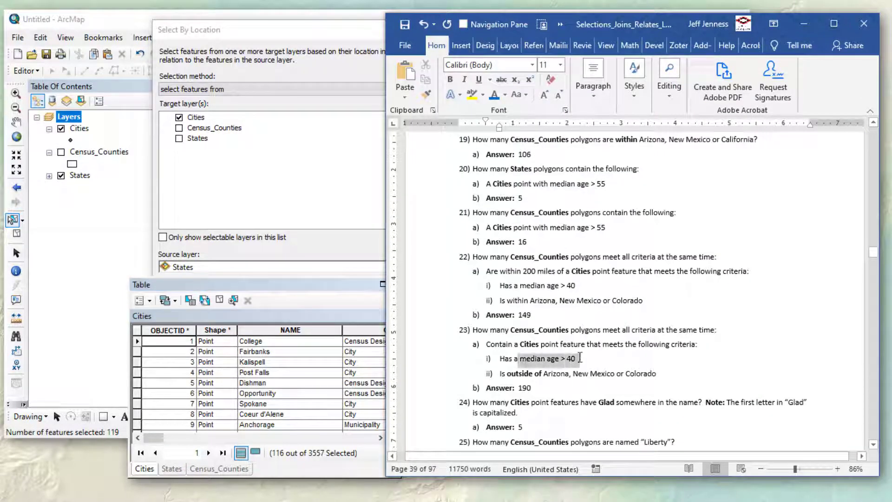
left_click(533, 299)
left_click_drag(500, 285, 577, 286)
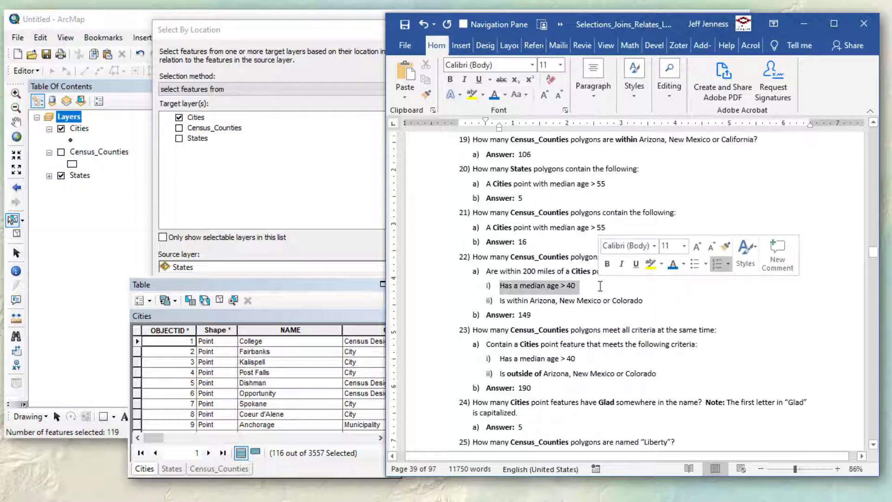
left_click(694, 302)
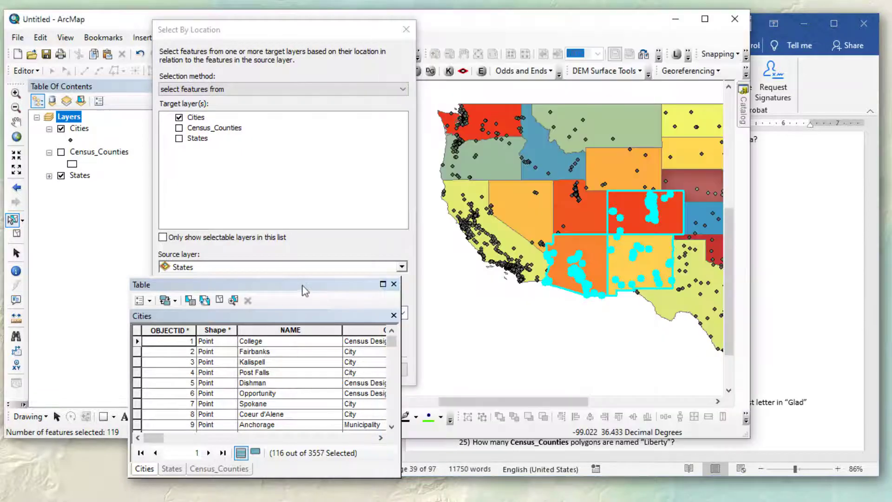
Step: Return to ArcMap, open Select by Attributes for the Cities table and replace its WHERE clause with MED_AGE > 40
left_click(303, 291)
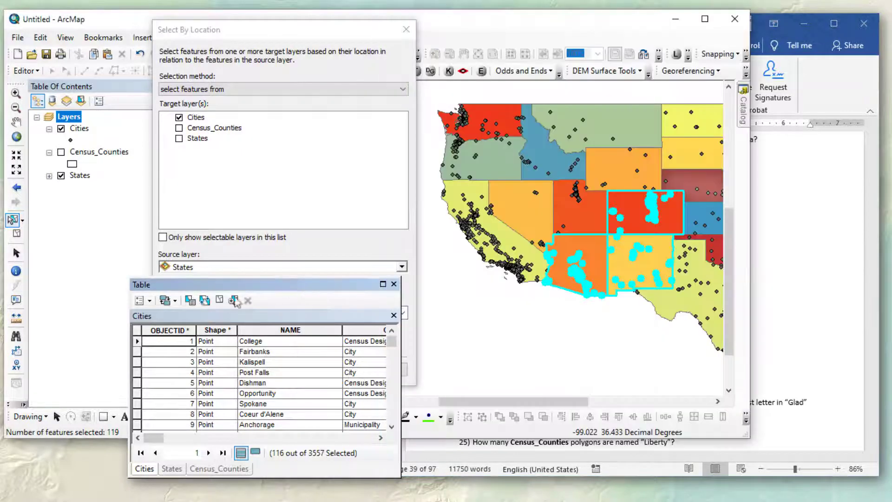
left_click(194, 305)
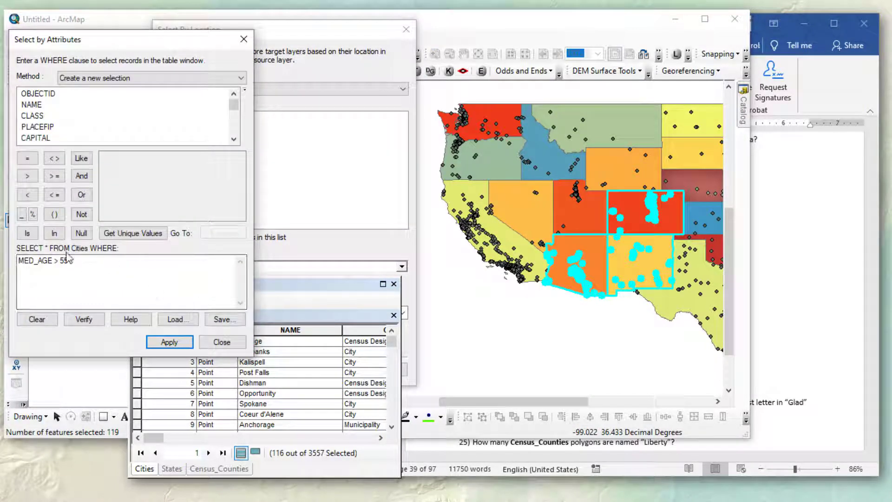
left_click_drag(81, 259, 19, 261)
key("Delete")
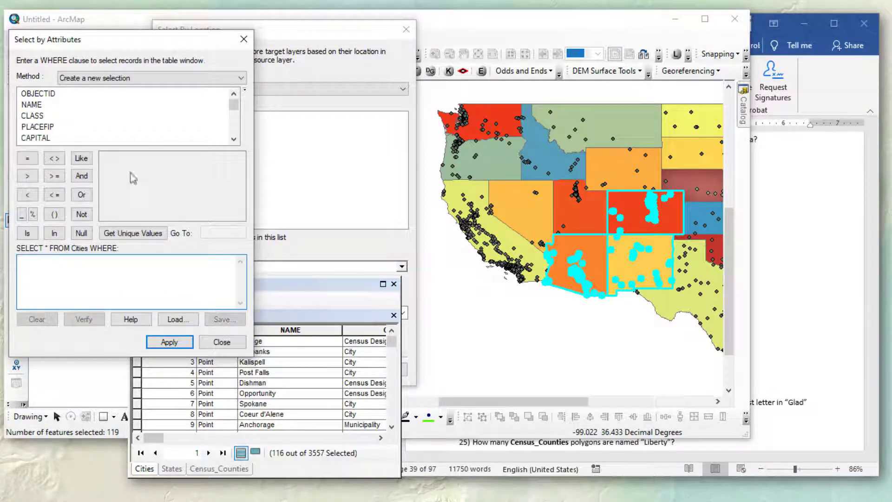
left_click_drag(233, 105, 235, 119)
double_click(48, 138)
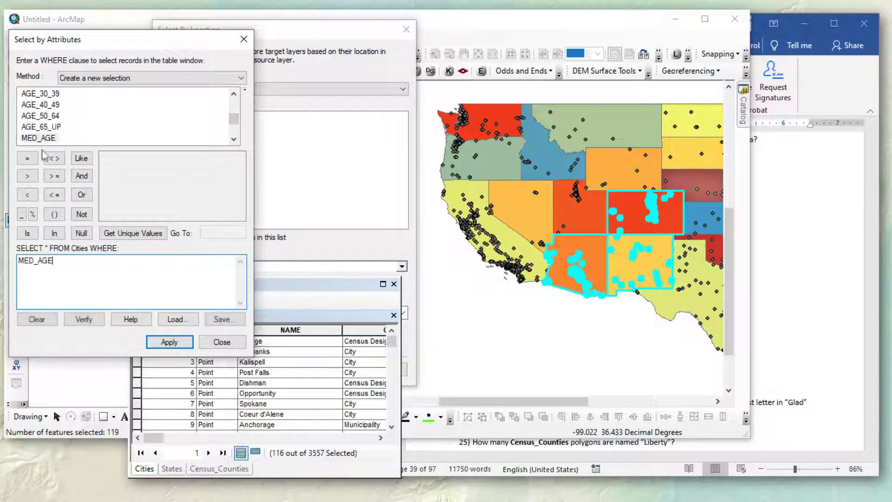
left_click(27, 176)
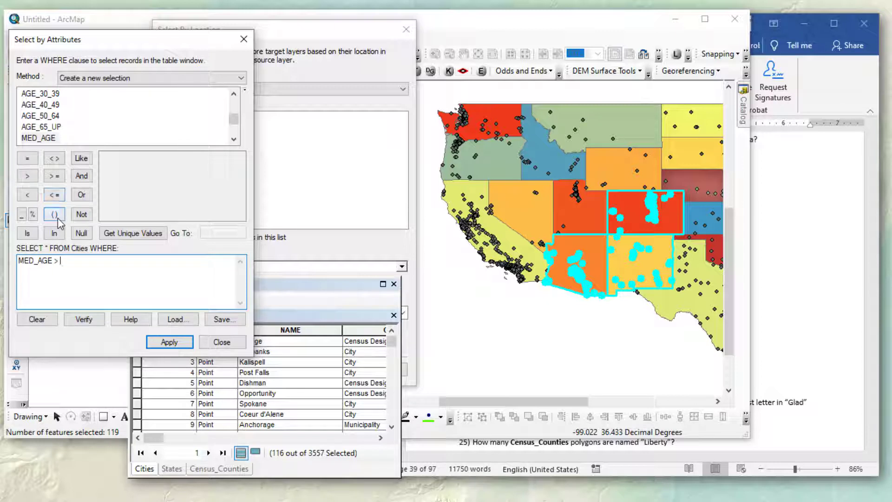
type("40")
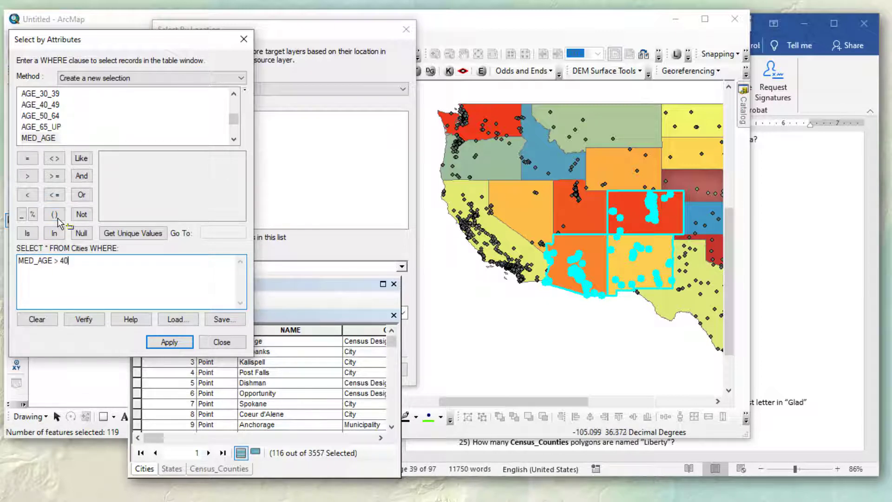
Step: Set the method to Select from current selection and apply the median age query to Cities
left_click(149, 78)
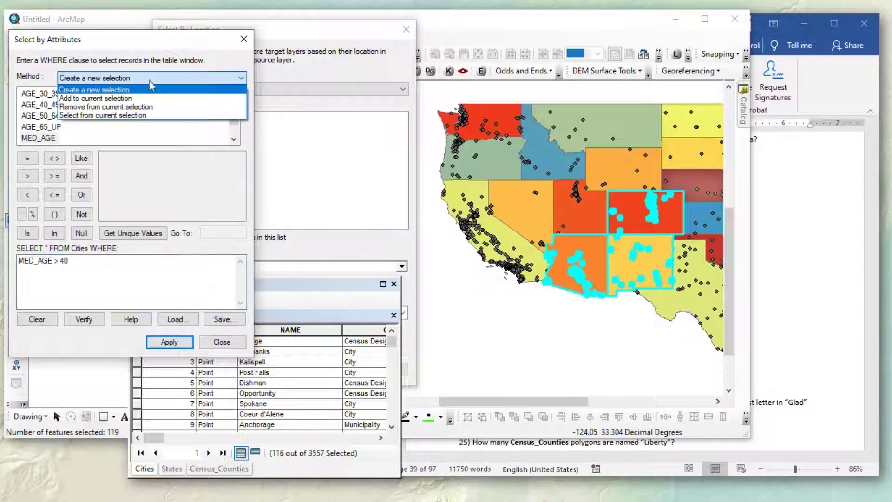
left_click(123, 116)
left_click(169, 341)
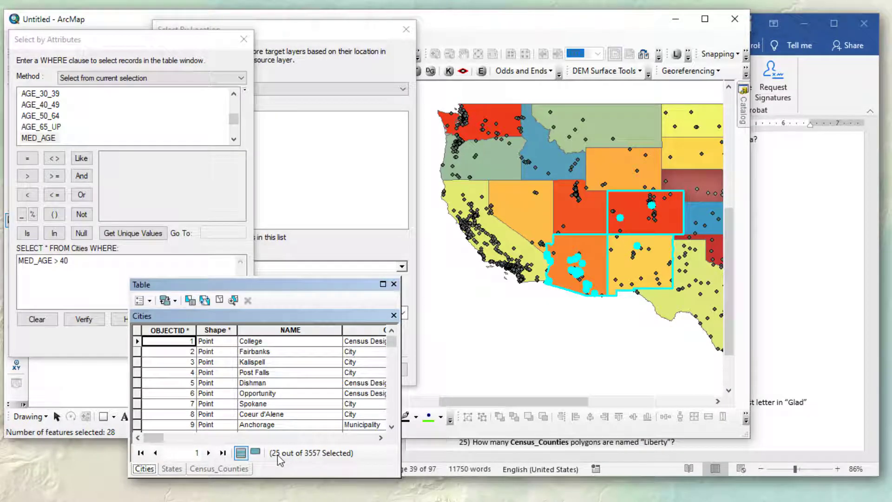
Step: In the Word document, examine question 22's Cities criteria and its 200-mile distance condition for Census_Counties
left_click(847, 84)
left_click(599, 269)
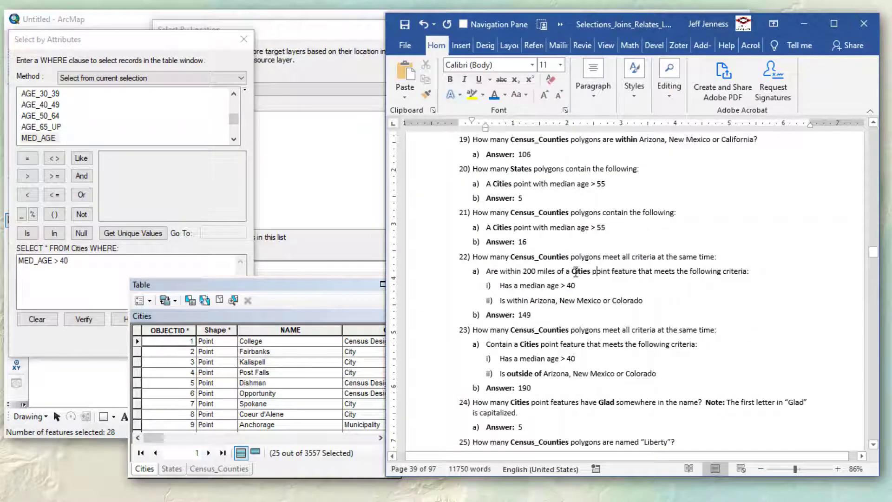
left_click_drag(583, 275, 652, 304)
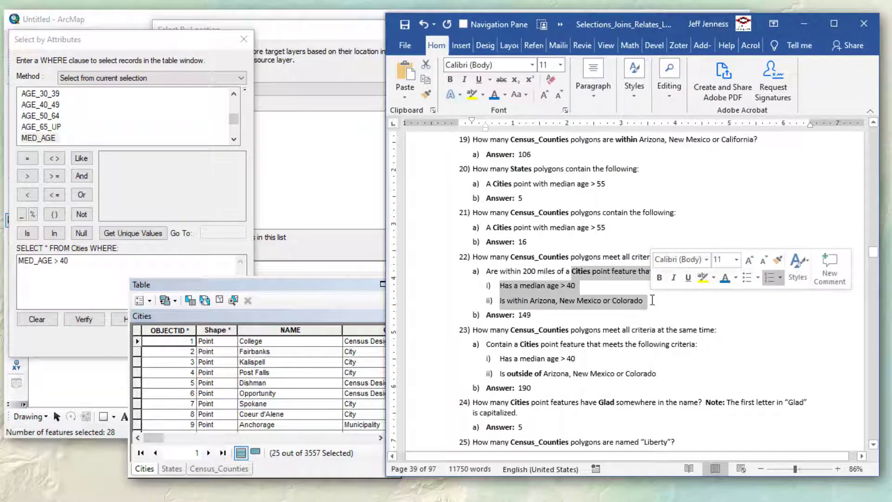
left_click(599, 274)
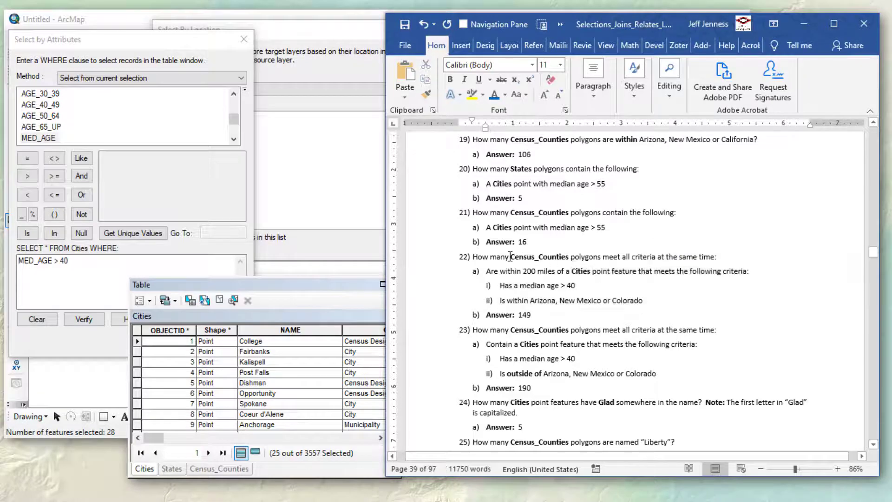
left_click_drag(510, 257, 556, 270)
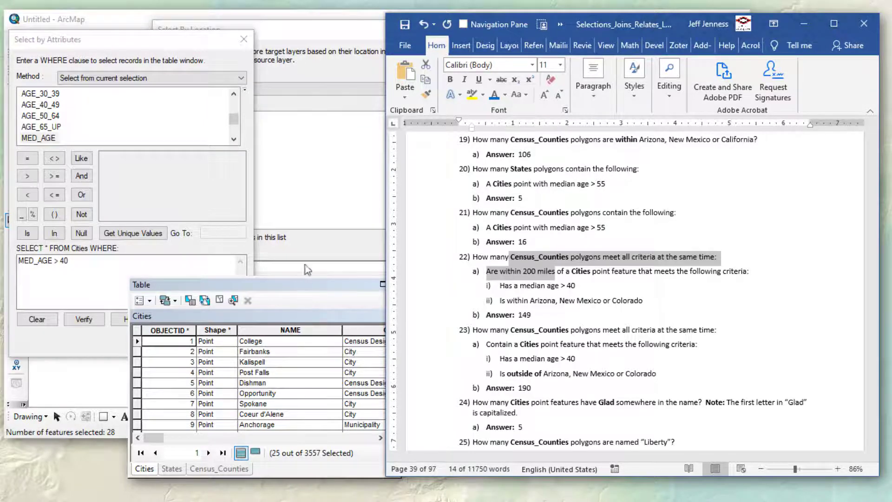
Step: Back in ArcMap's Select By Location, make Census_Counties the only target layer and the selected Cities features the source
left_click(352, 31)
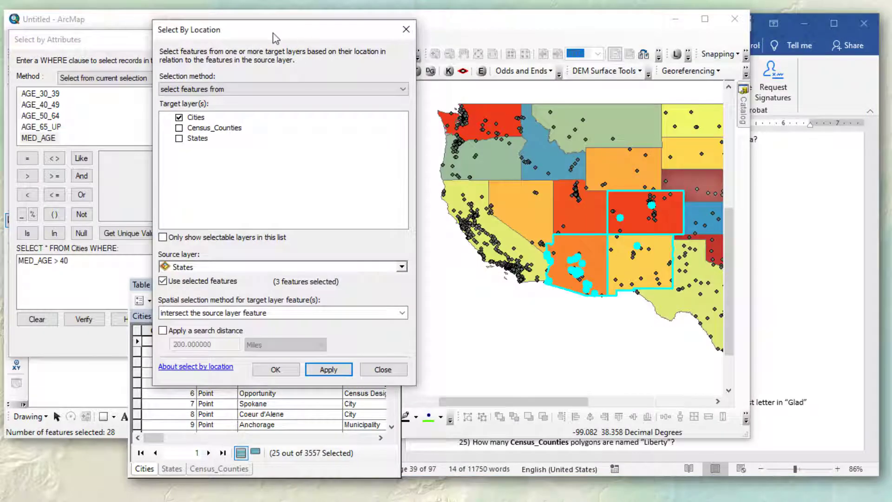
left_click(180, 117)
left_click(222, 90)
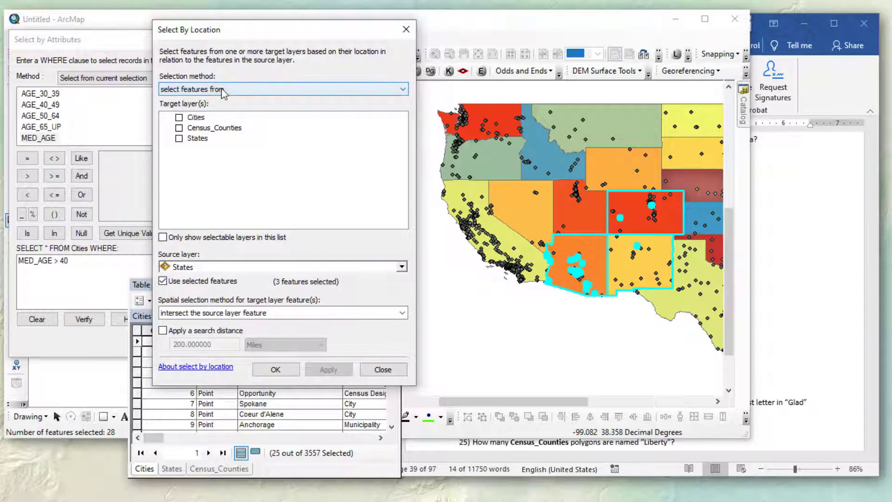
left_click(222, 90)
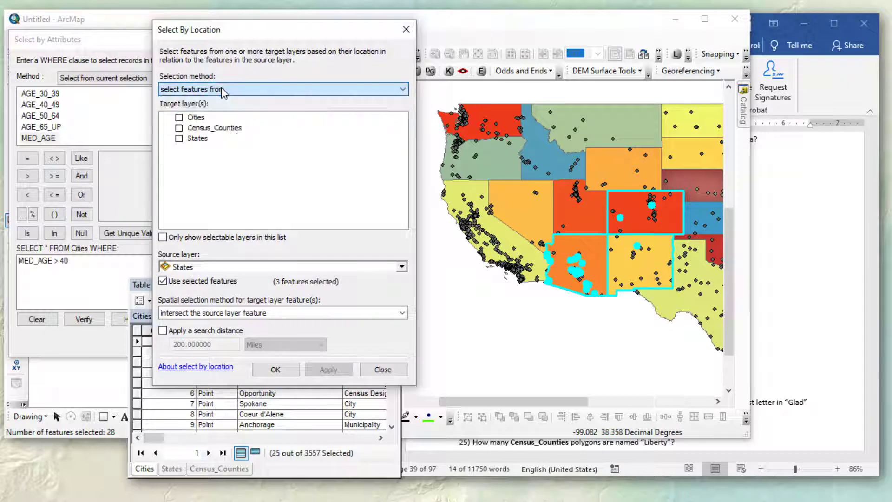
left_click(179, 127)
left_click(234, 267)
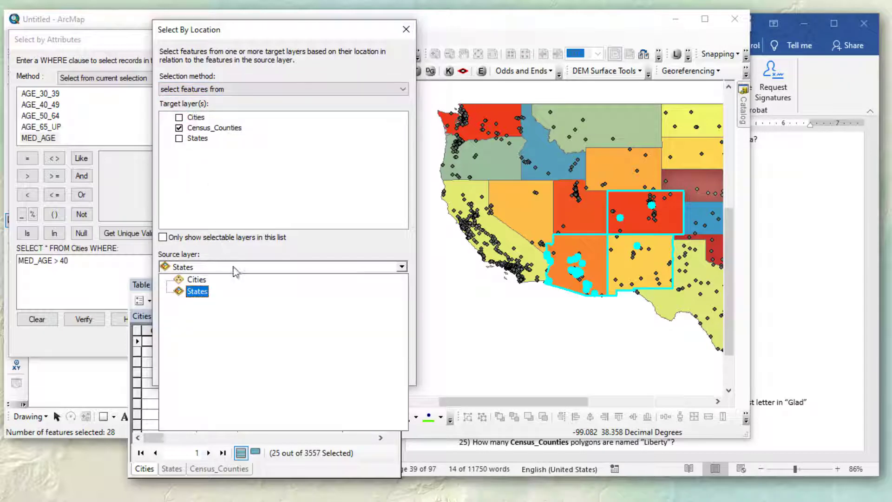
left_click(196, 279)
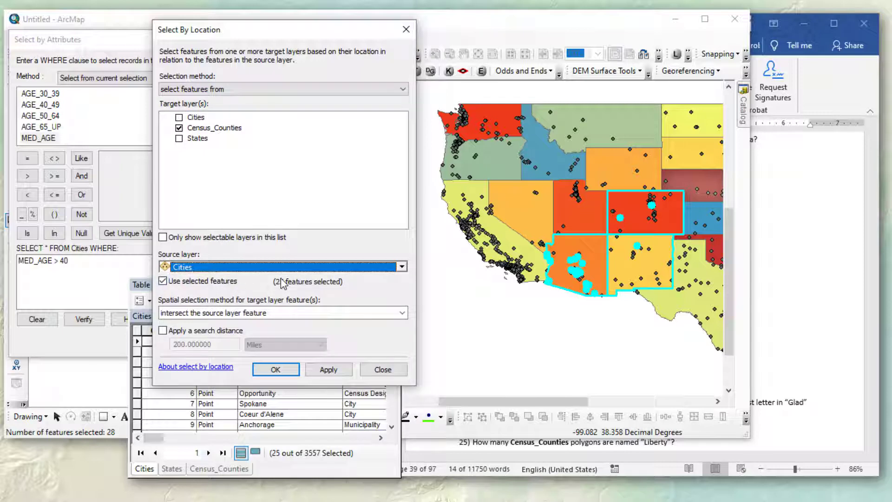
Step: Keep the intersect spatial selection method and enable a search distance of 200 miles
left_click(251, 316)
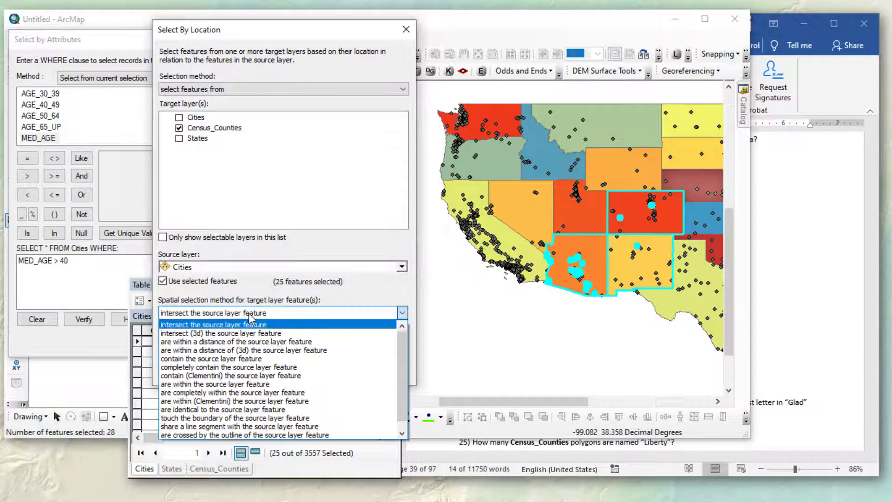
left_click(249, 316)
left_click(162, 330)
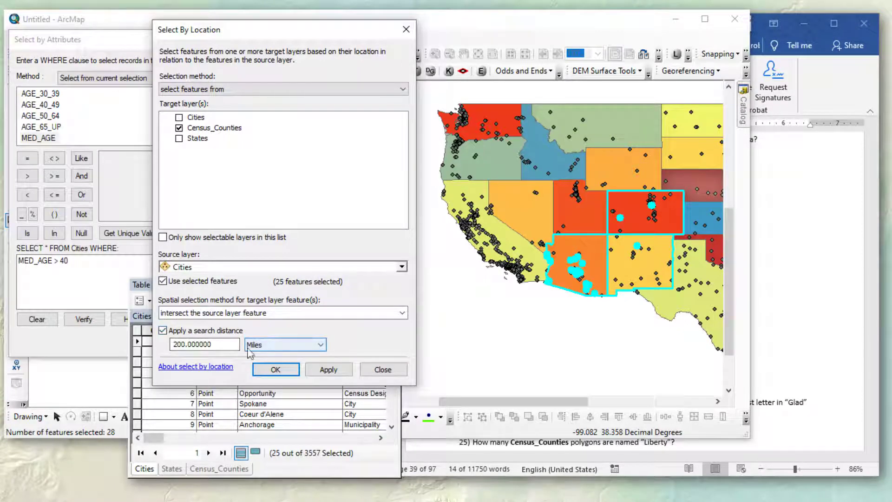
Step: Apply the location selection to Census_Counties, display that layer on the map, and show its attribute table
left_click(328, 370)
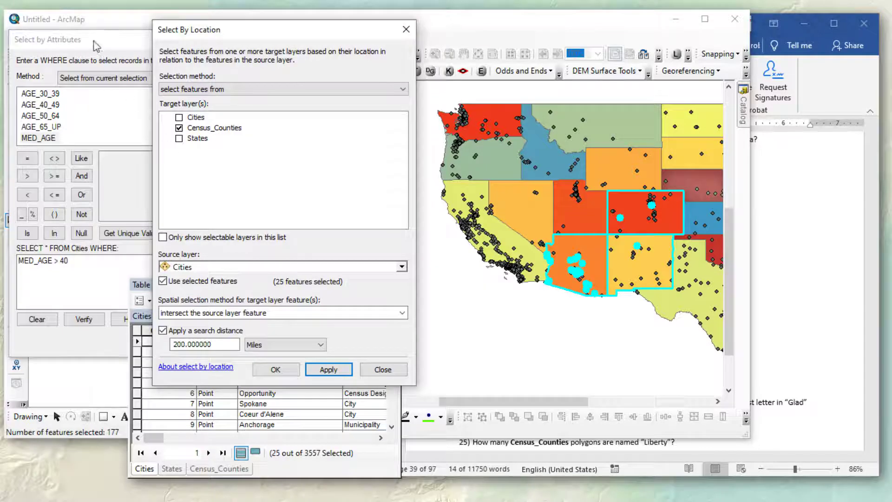
left_click_drag(93, 40, 170, 37)
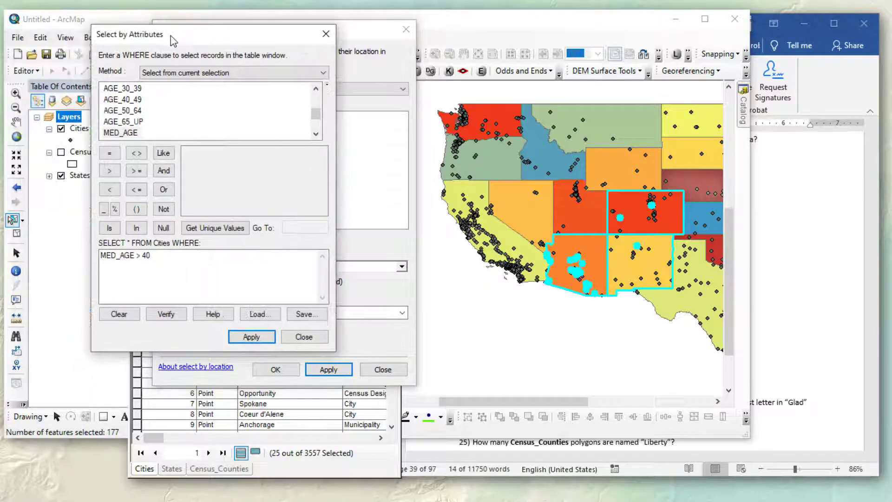
left_click(62, 153)
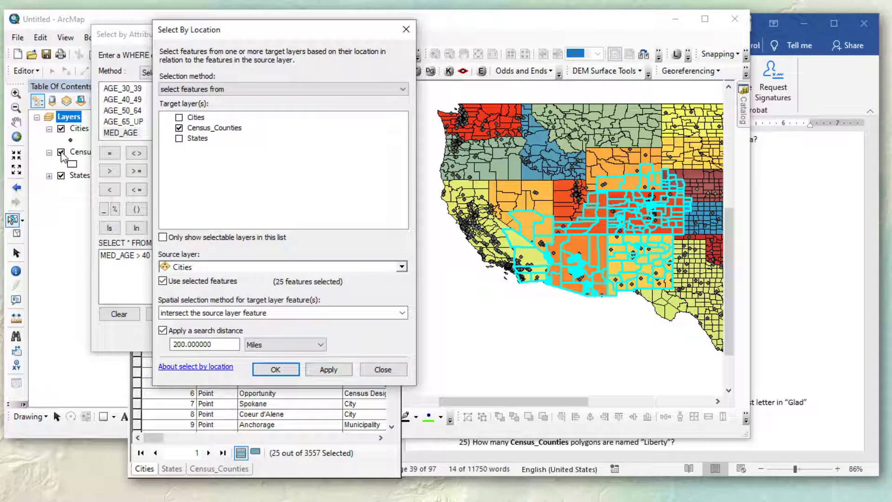
left_click(230, 469)
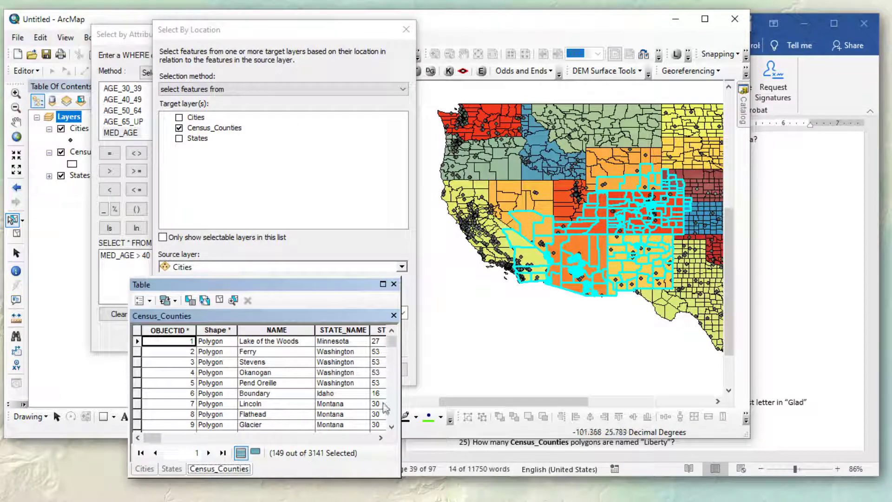
Step: In the Word document, check question 22's answer and examine question 23's Cities criteria for median age and excluded states
left_click(853, 91)
left_click(637, 298)
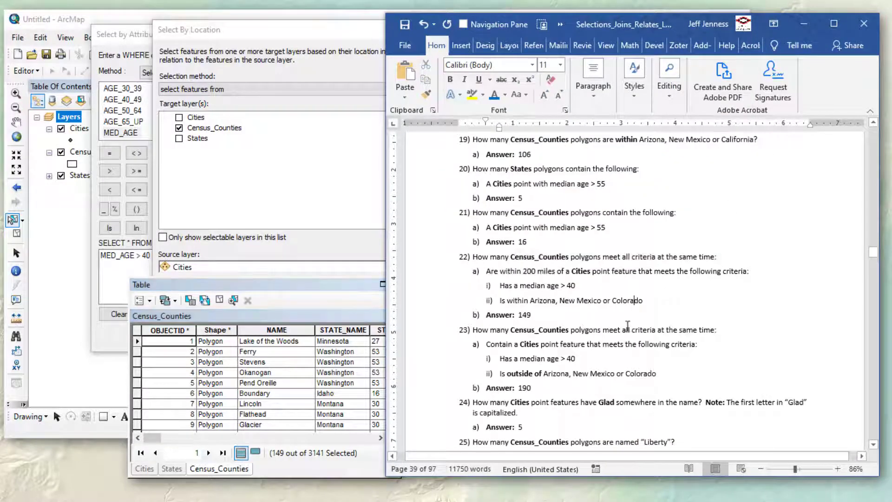
left_click(626, 330)
scroll(626, 328, "down", 1)
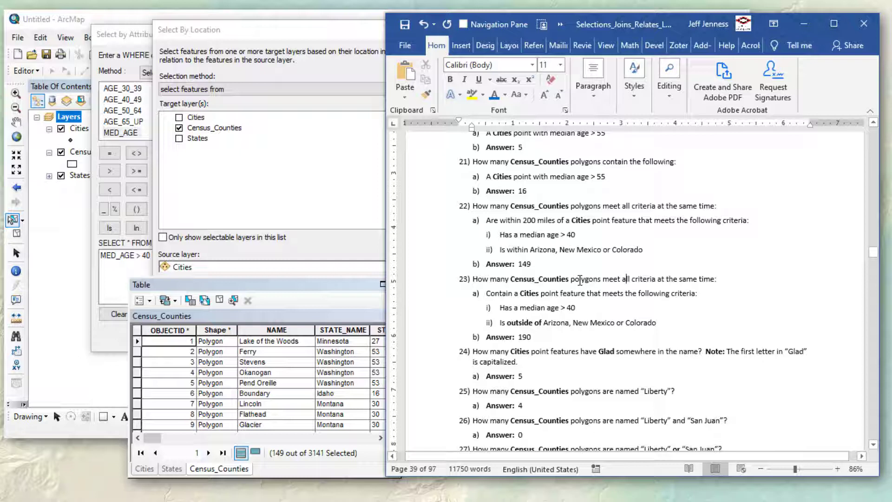
double_click(527, 292)
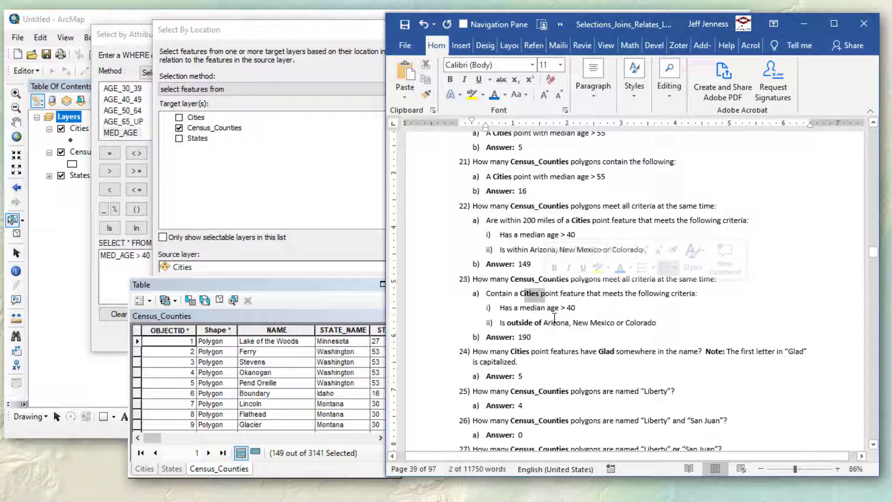
left_click_drag(520, 307, 656, 323)
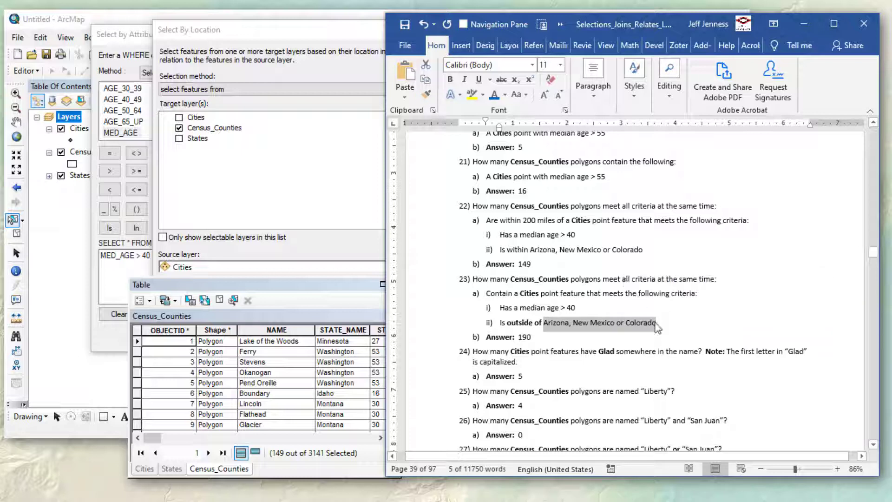
Step: Back in ArcMap, hide the Census_Counties layer while keeping Cities and States displayed
left_click(300, 467)
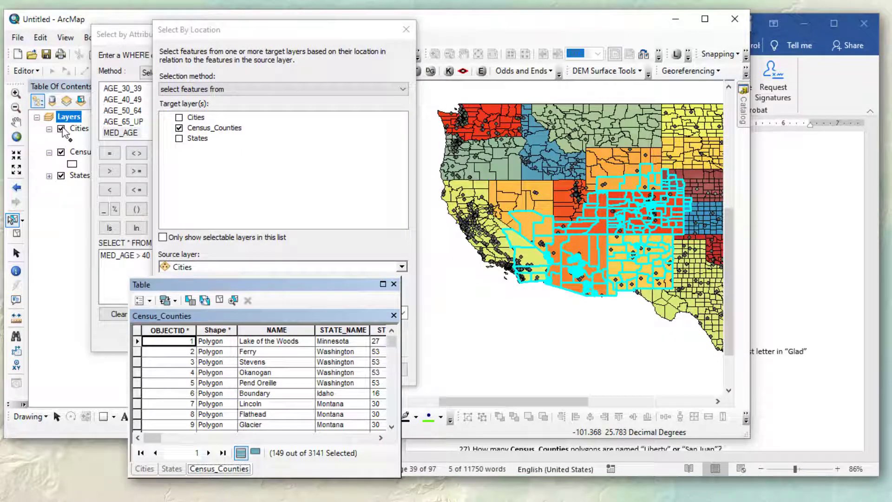
left_click(61, 152)
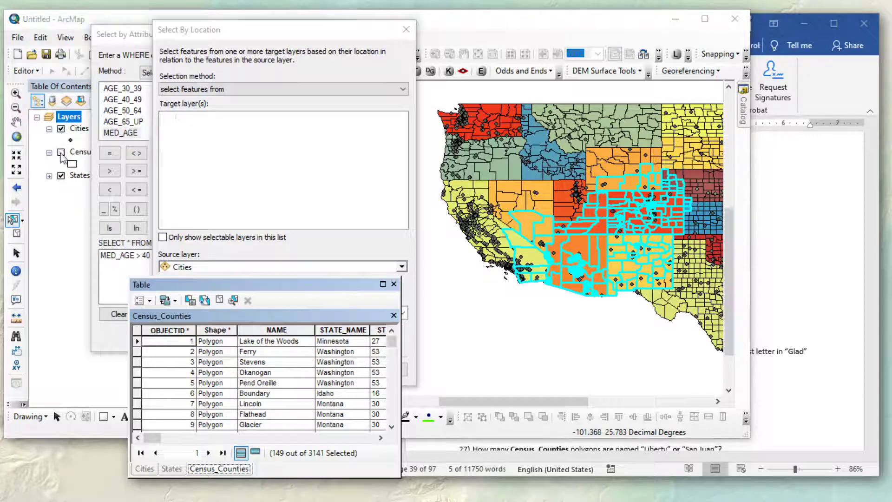
left_click(61, 129)
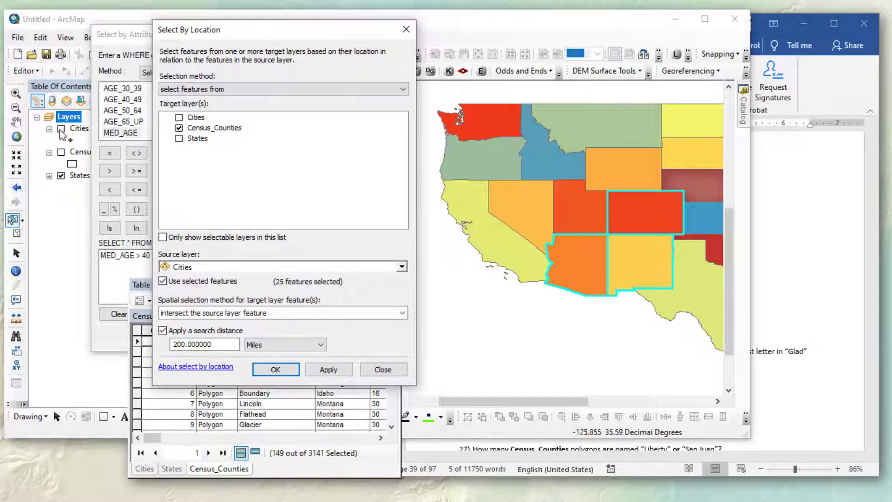
left_click(60, 129)
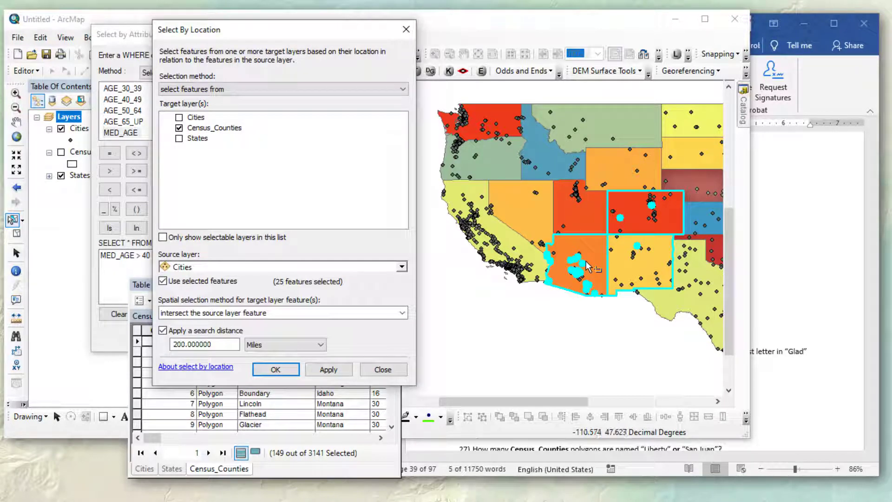
Step: Select the Cities features that intersect the selected States features, with the search distance turned off
left_click(179, 128)
left_click(179, 117)
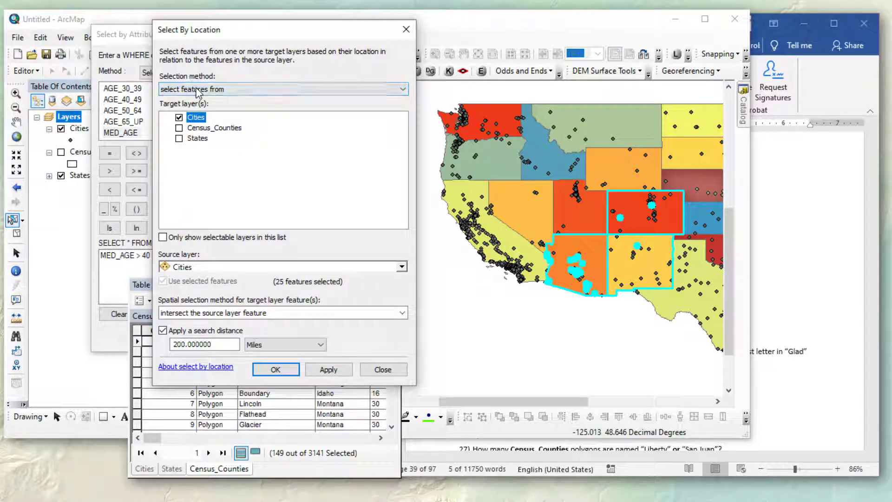
left_click(207, 267)
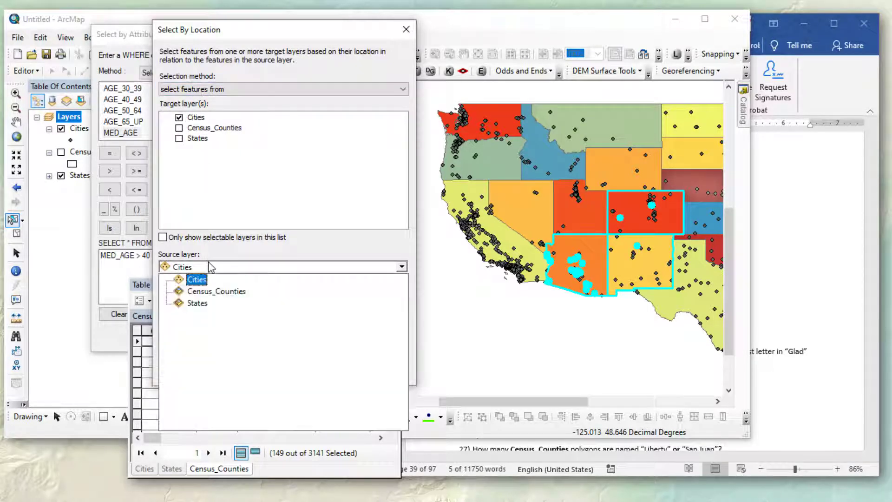
left_click(195, 304)
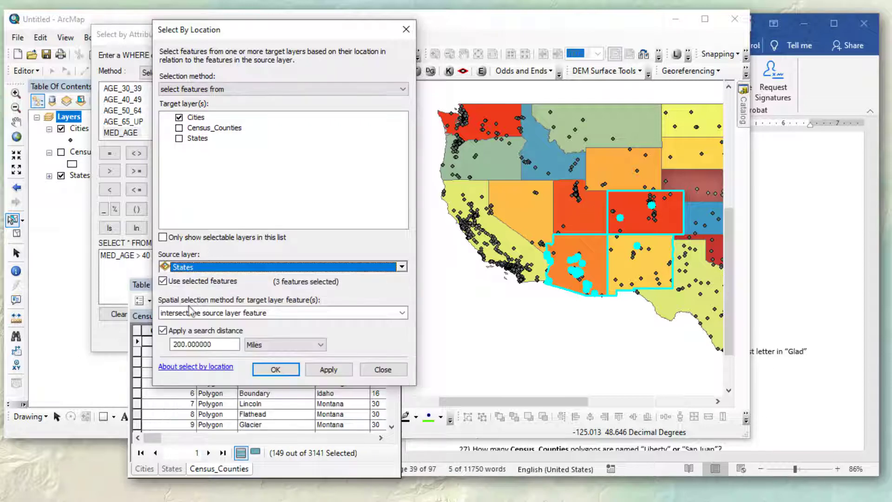
left_click(162, 330)
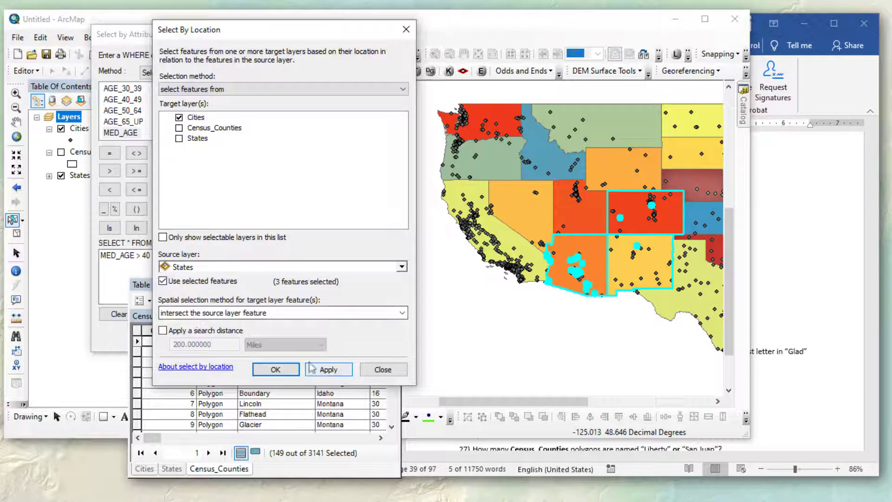
left_click(328, 370)
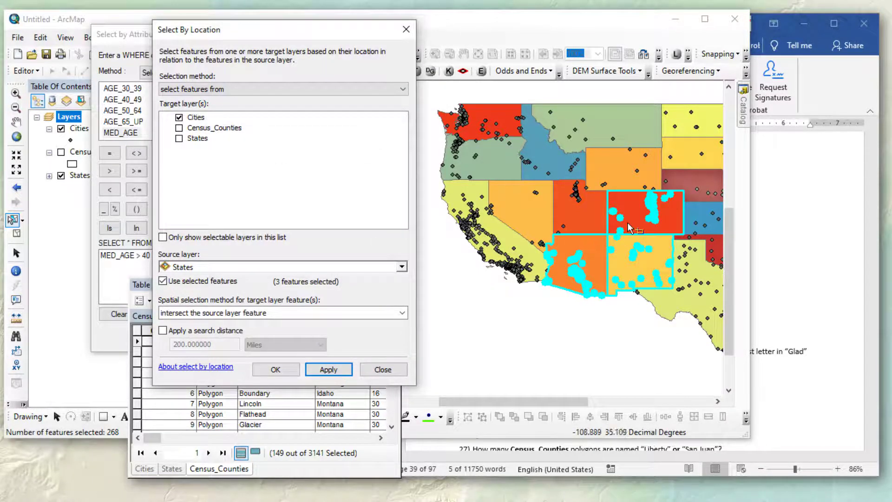
Step: Close Select By Location and switch the selection in the Cities table to the cities outside the selected states
left_click(406, 30)
left_click(285, 286)
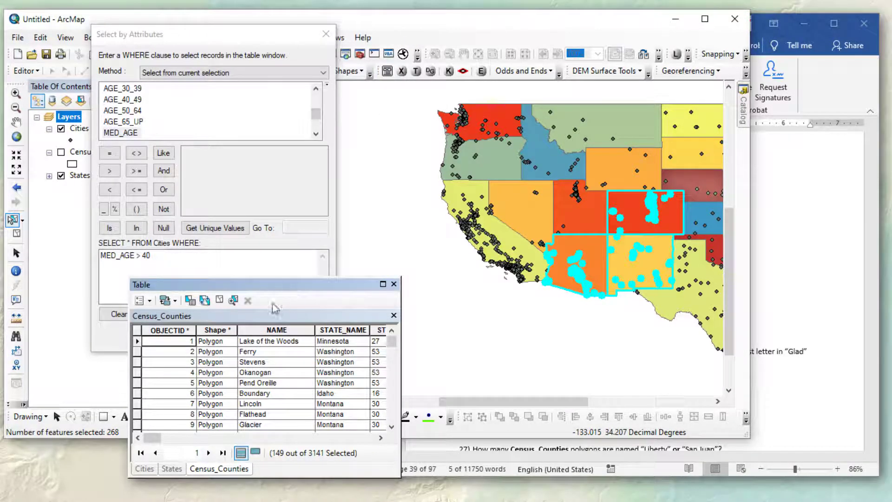
left_click(144, 469)
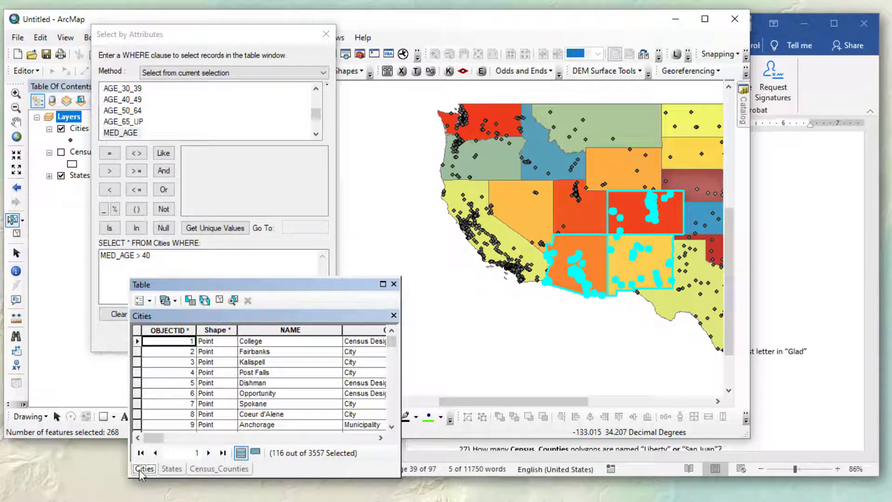
left_click(205, 300)
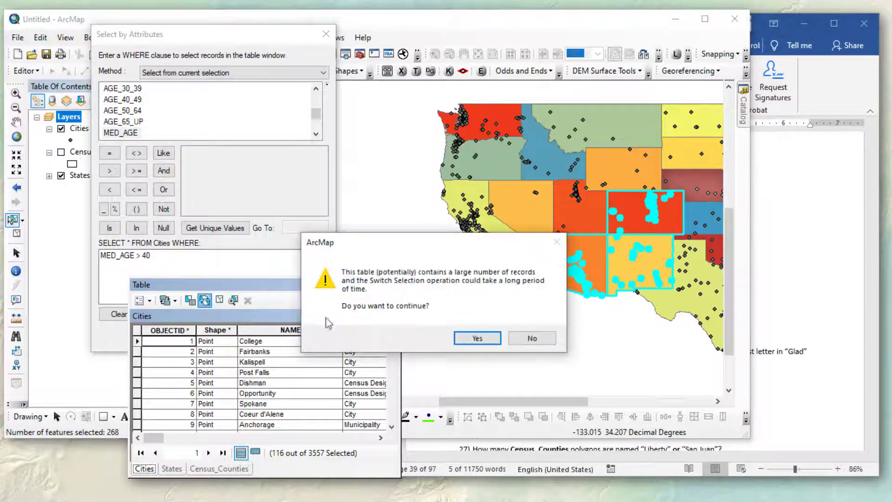
left_click(477, 338)
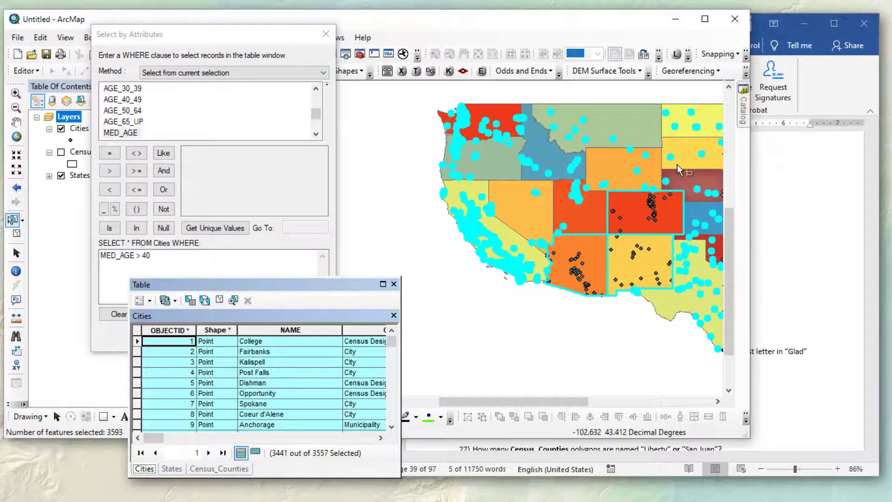
Step: In the Word document, review question 23's outside-of-states condition and its median age condition
left_click(852, 97)
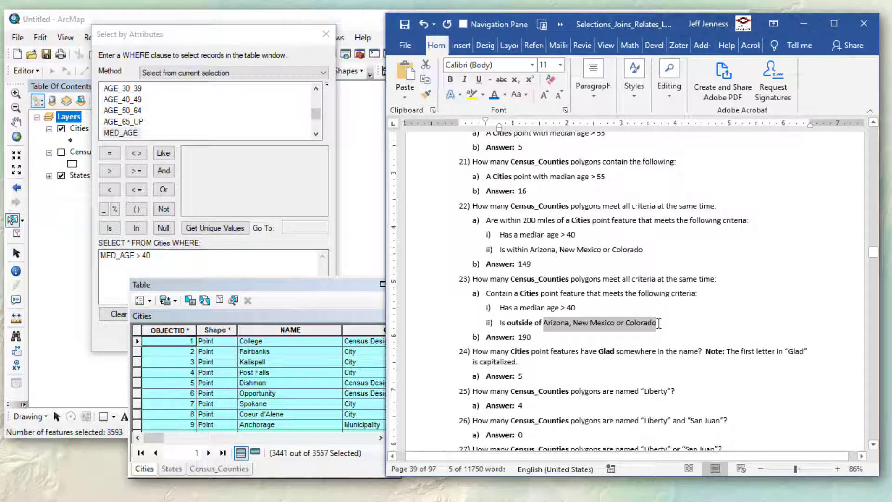
left_click_drag(657, 323, 500, 325)
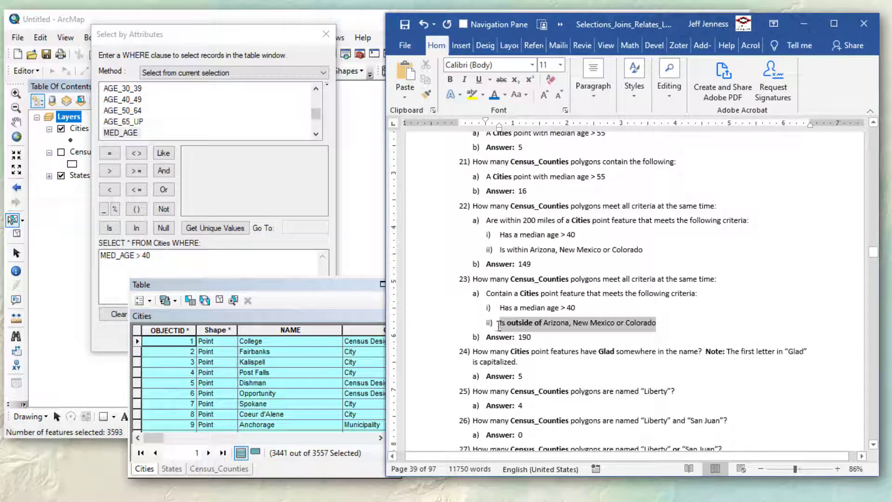
left_click(794, 293)
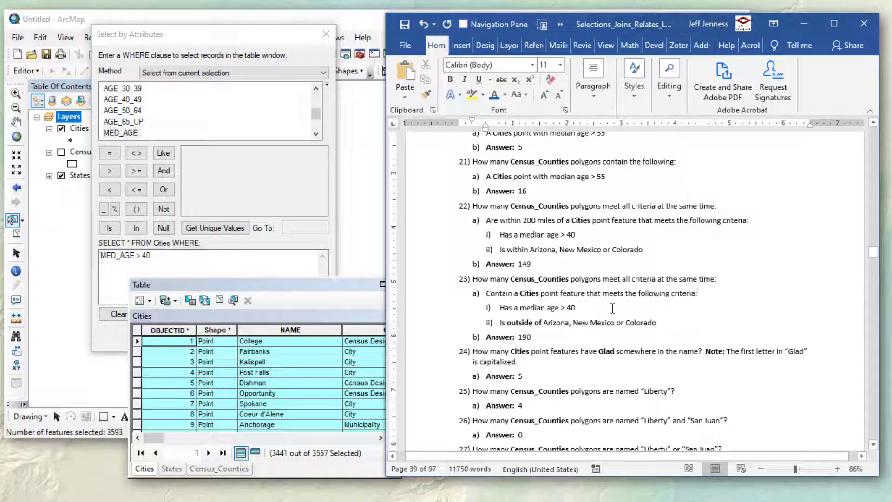
left_click_drag(584, 307, 493, 308)
left_click(812, 312)
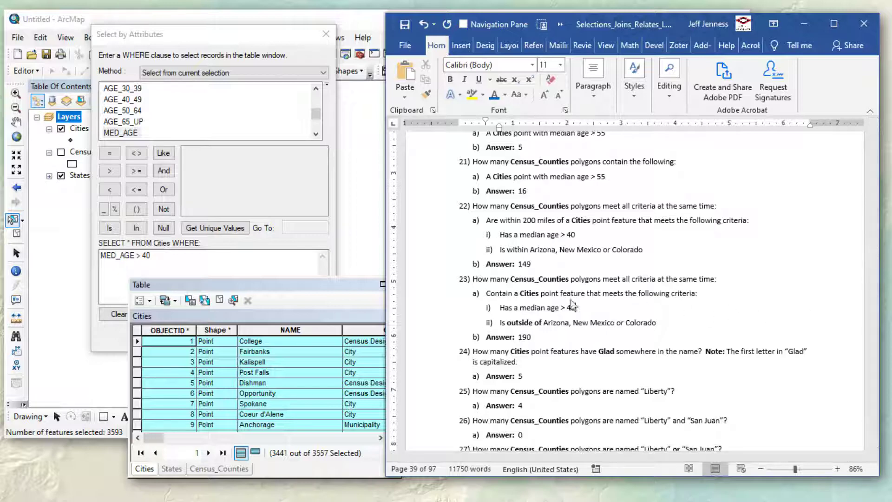
Step: Back in ArcMap, rebuild the Cities attribute query as MED_AGE > 40 and apply it with Select from current selection
left_click(247, 284)
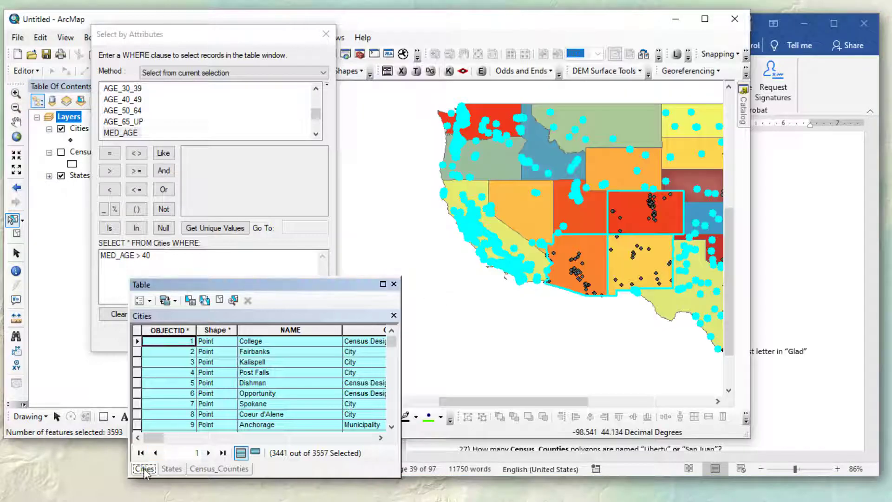
left_click(191, 303)
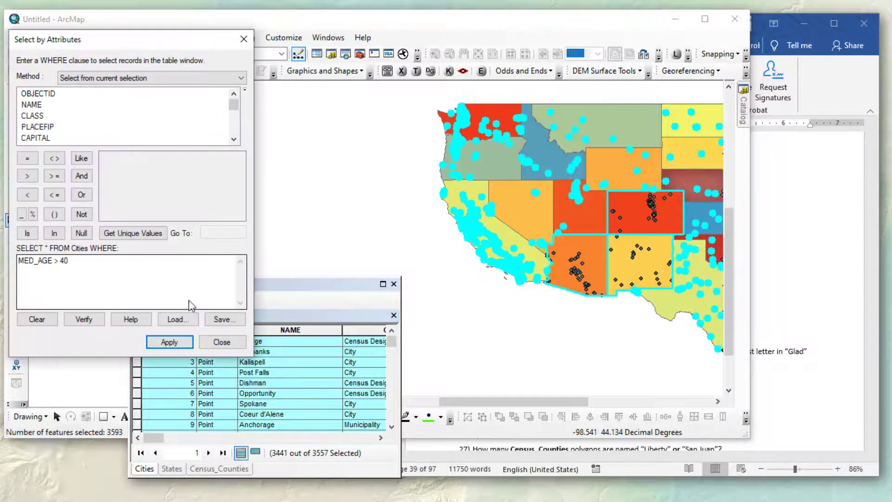
left_click(36, 321)
left_click(838, 83)
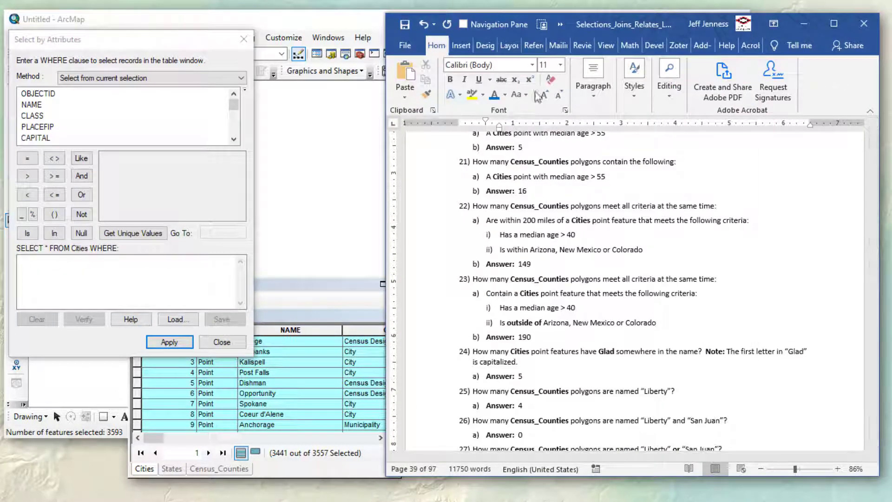
left_click_drag(234, 108, 234, 124)
double_click(38, 115)
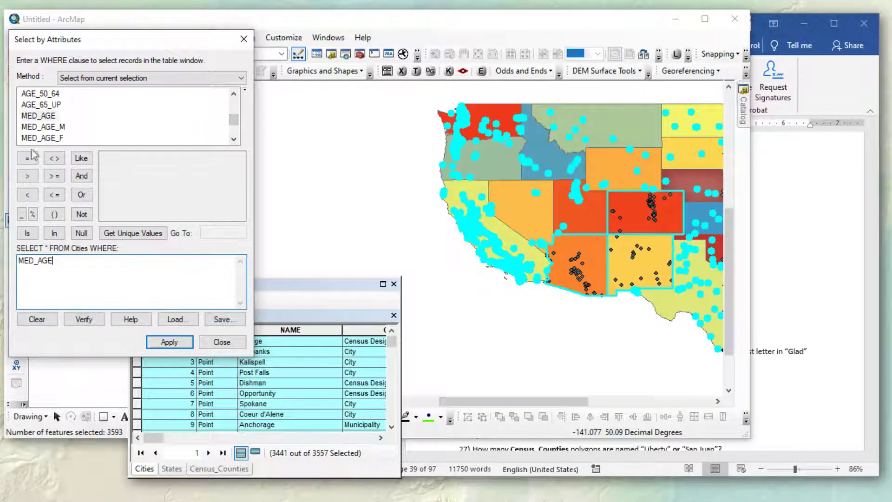
left_click(28, 175)
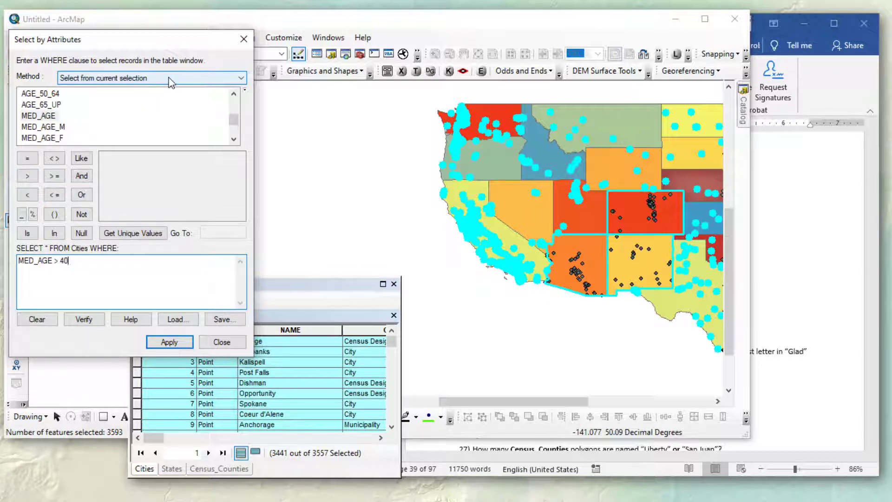
left_click(169, 342)
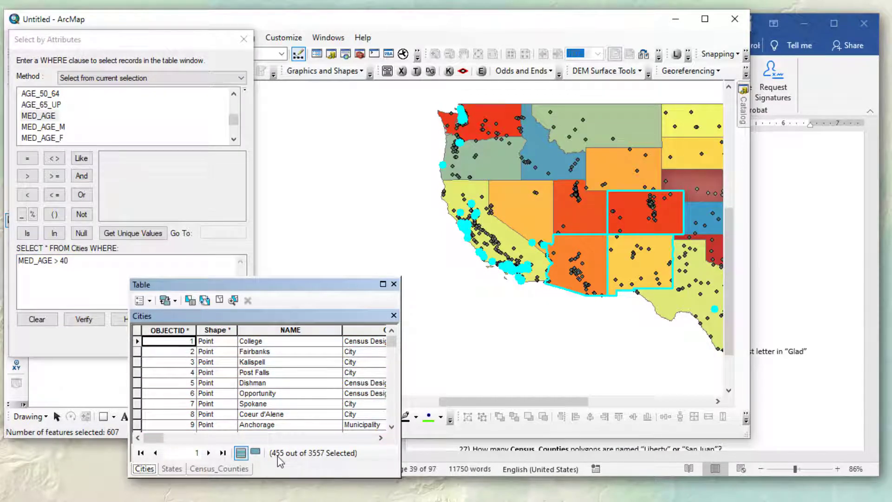
Step: In the Word document, examine how question 23 relates Census_Counties polygons to the Cities points meeting both criteria
left_click(803, 396)
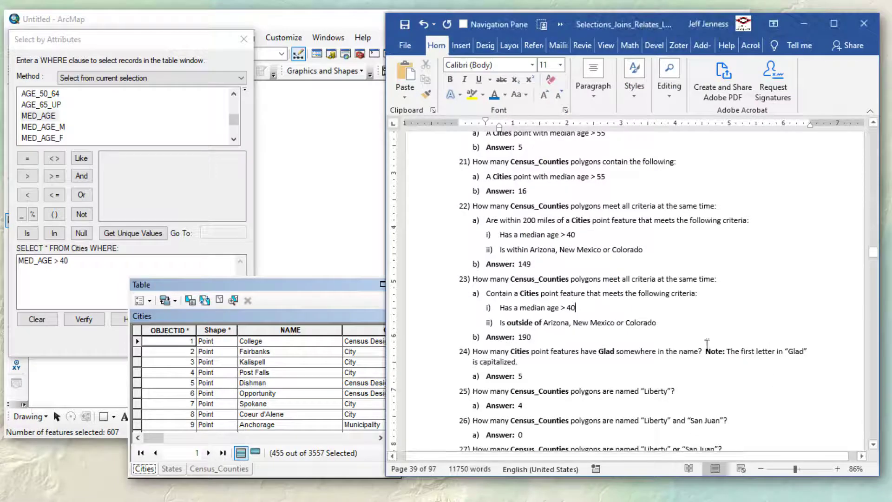
triple_click(517, 303)
left_click_drag(596, 304, 659, 320)
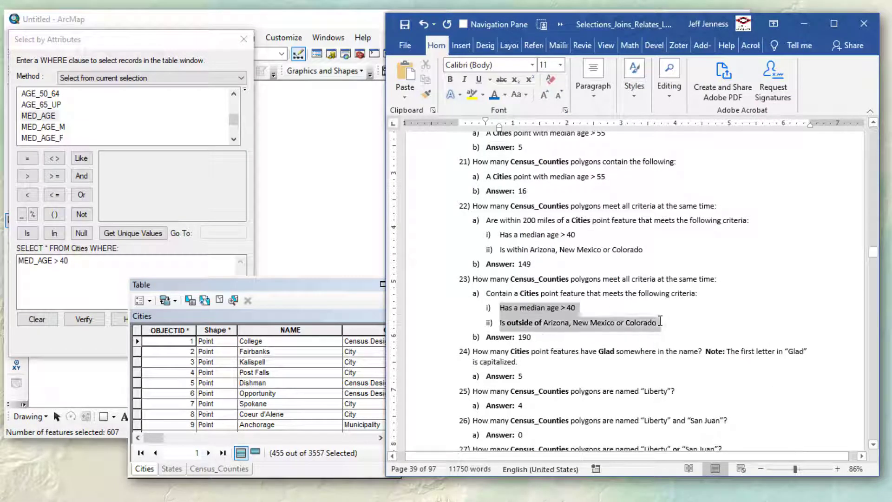
left_click(591, 293)
left_click(555, 279)
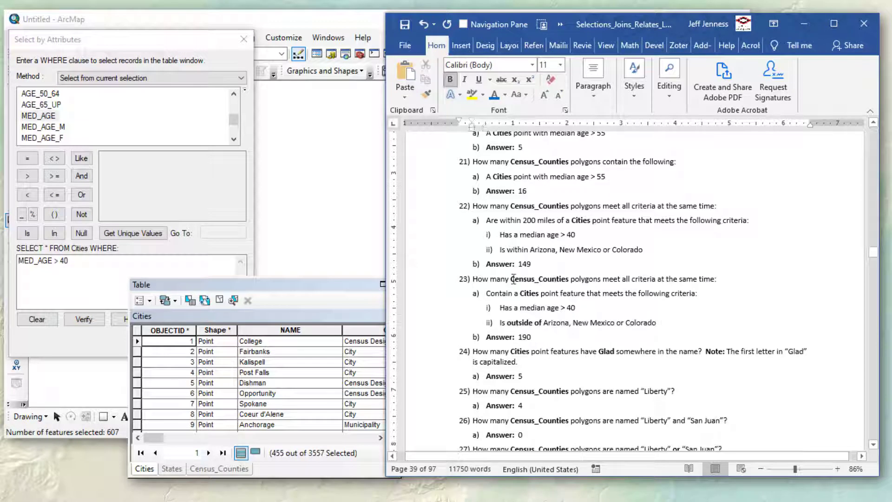
left_click_drag(513, 278, 540, 293)
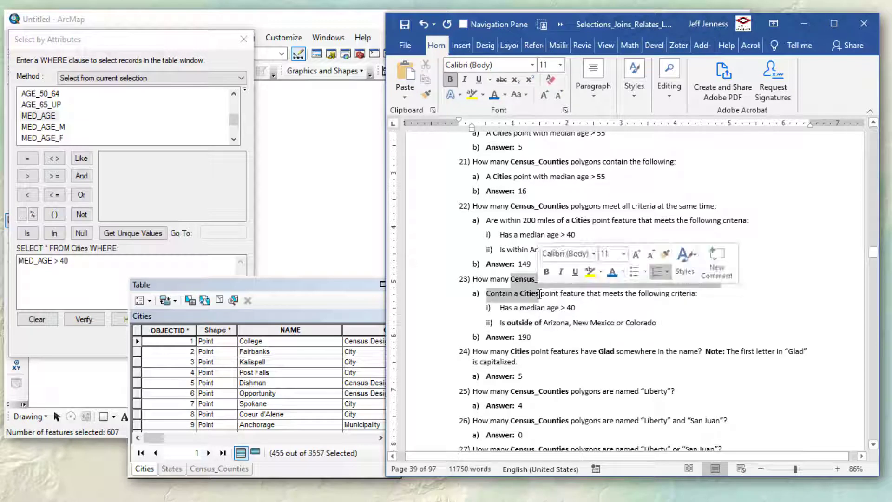
Step: Return to ArcMap, close Select by Attributes and turn on the Census_Counties layer
left_click(327, 21)
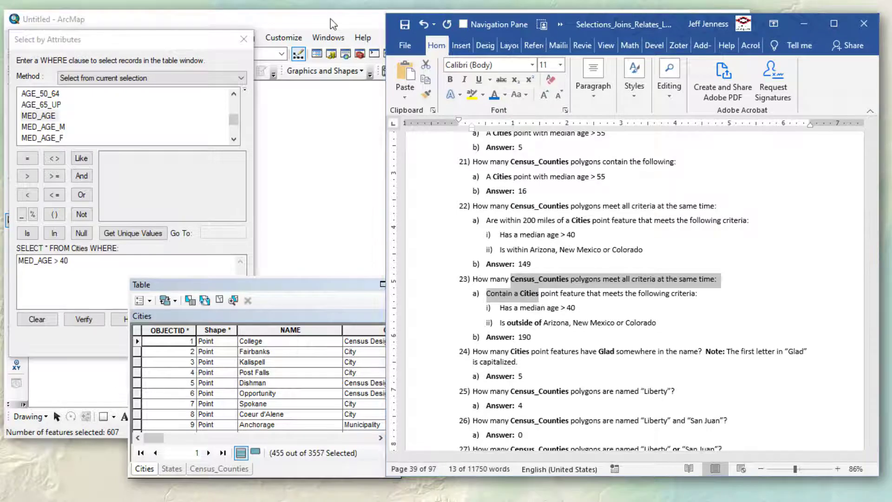
left_click(244, 39)
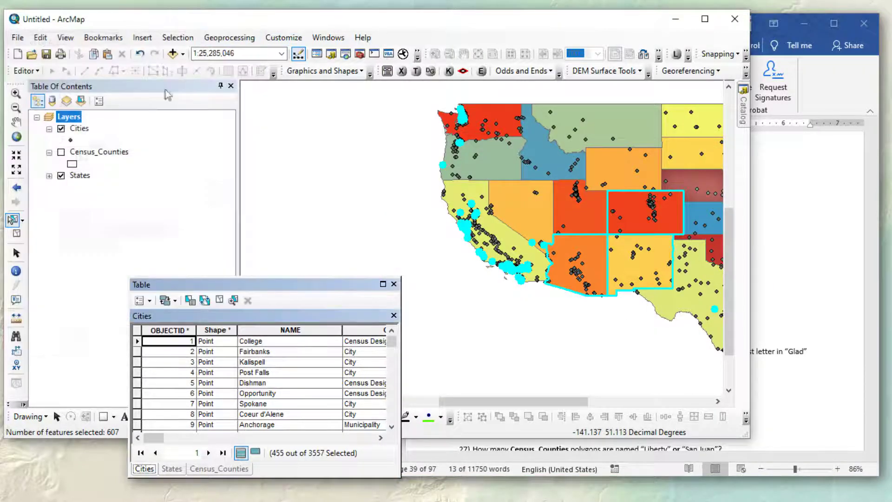
left_click(61, 152)
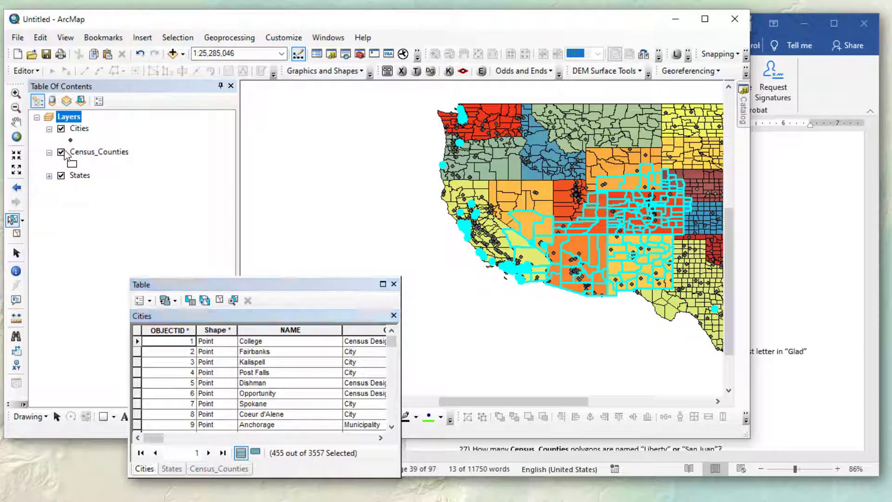
Step: Use Select By Location to select only Census_Counties features that intersect the selected Cities features
left_click(177, 37)
left_click(199, 66)
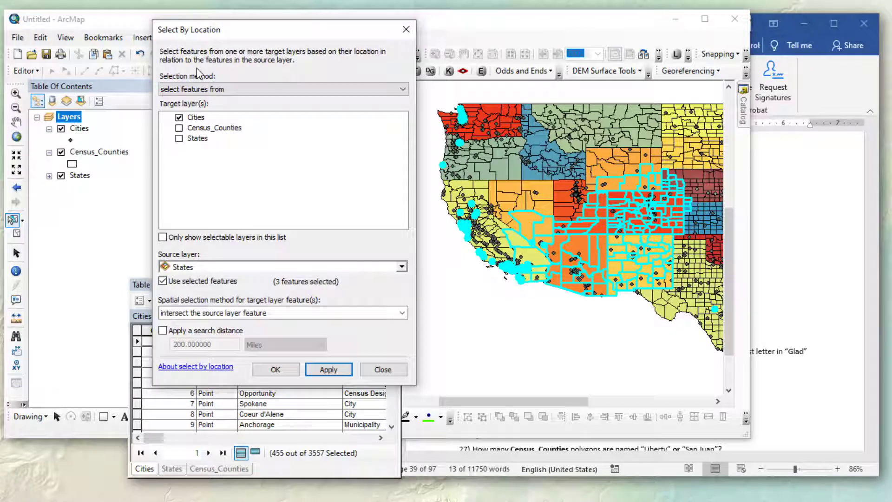
left_click(179, 127)
left_click(179, 118)
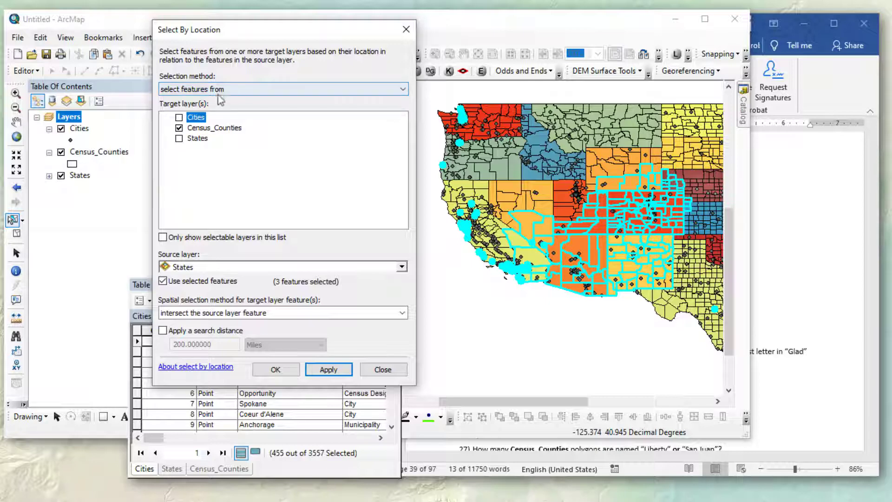
left_click(204, 128)
left_click(201, 268)
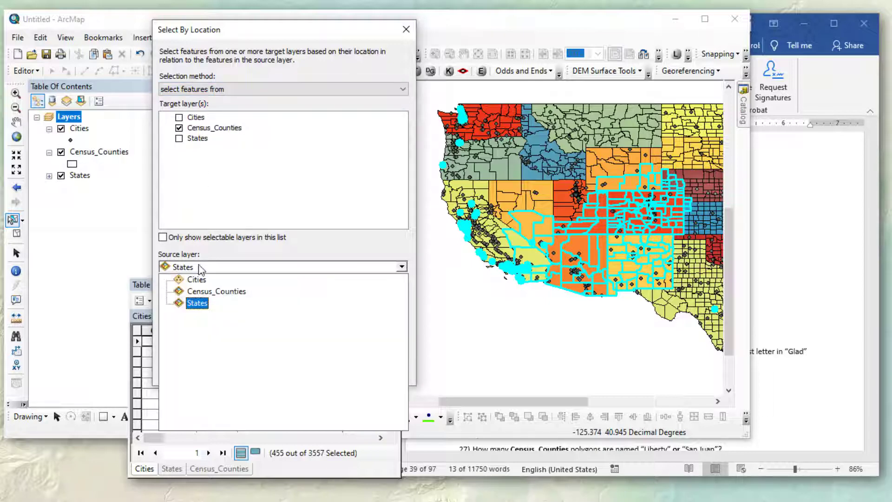
left_click(201, 277)
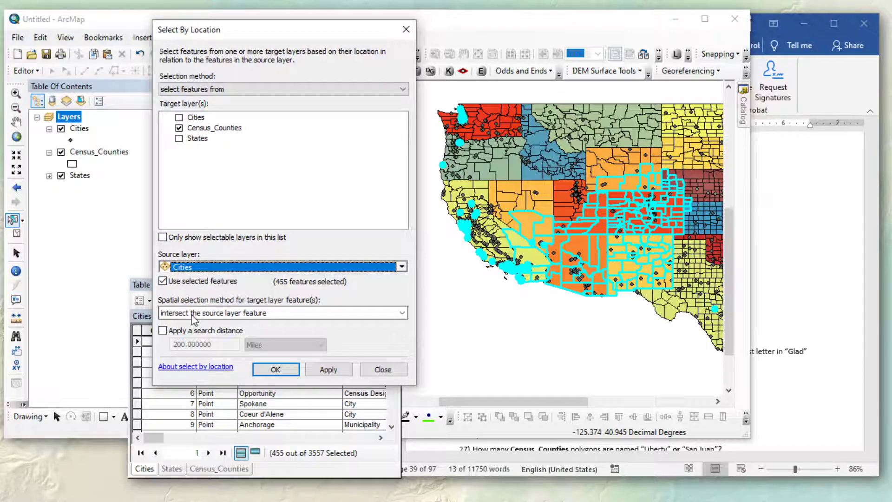
left_click(333, 371)
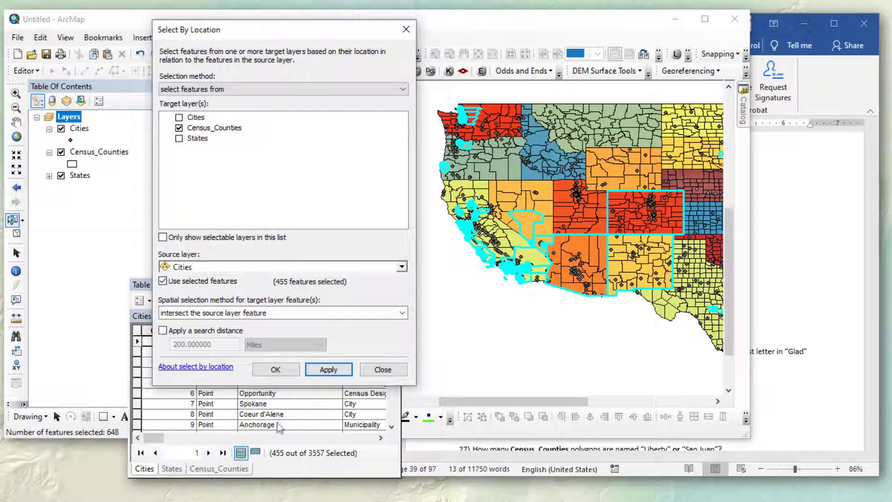
Step: Check the selected record count in the Census_Counties table against question 23's answer in the Word document
left_click(219, 468)
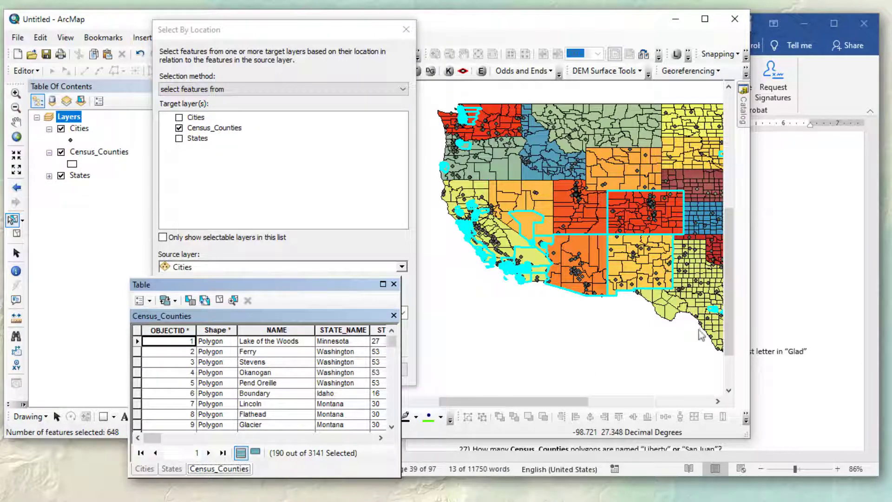
left_click(818, 299)
left_click(656, 325)
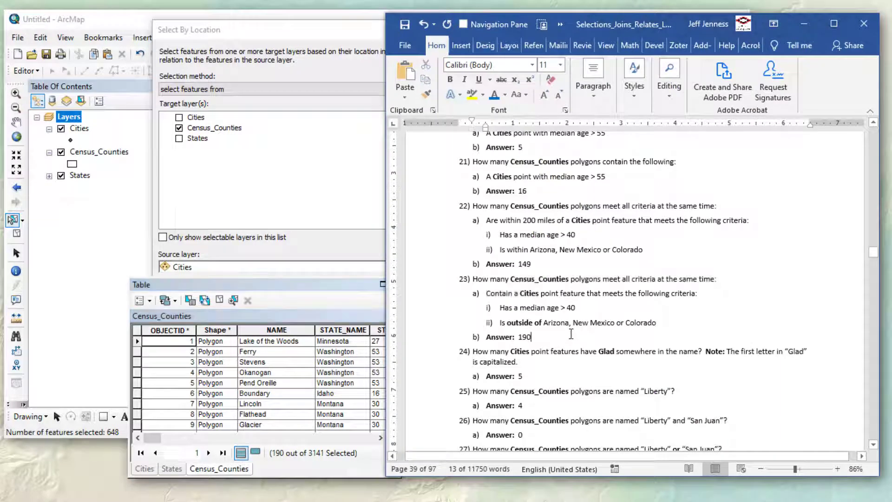
Step: Read question 24 about Cities names containing Glad, including the note on its capital letter
scroll(736, 328, "down", 3)
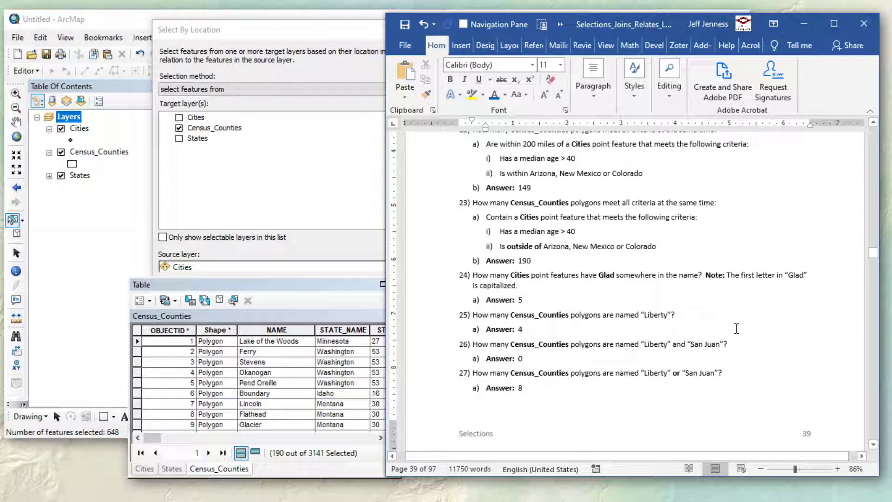
left_click(542, 277)
left_click_drag(788, 275, 794, 274)
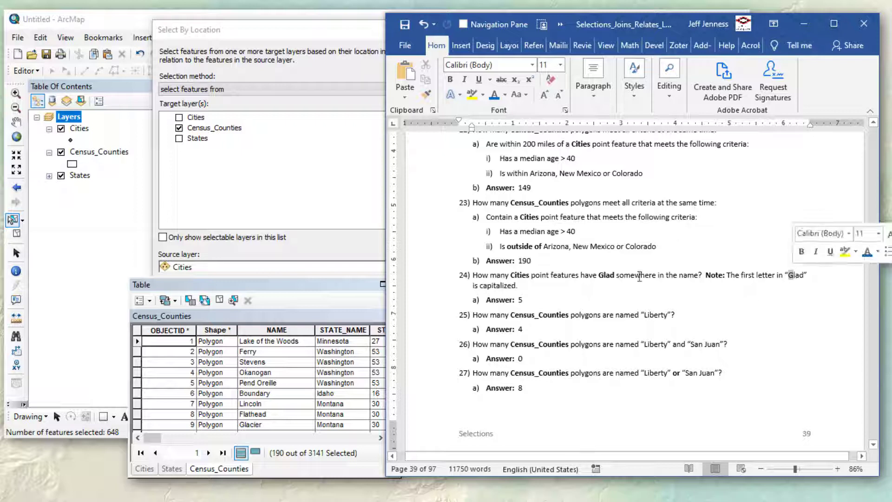
left_click(560, 277)
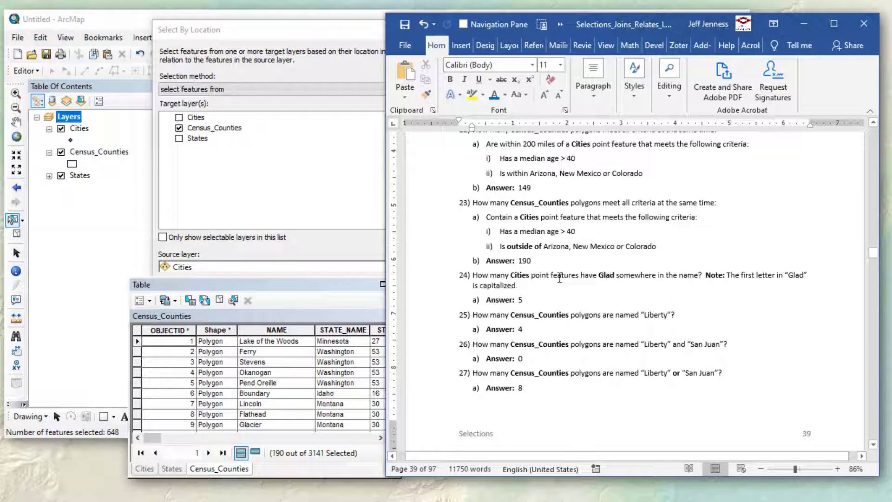
Step: Back in ArcMap, turn off the Census_Counties layer, keep States displayed, and close Select By Location
left_click(301, 31)
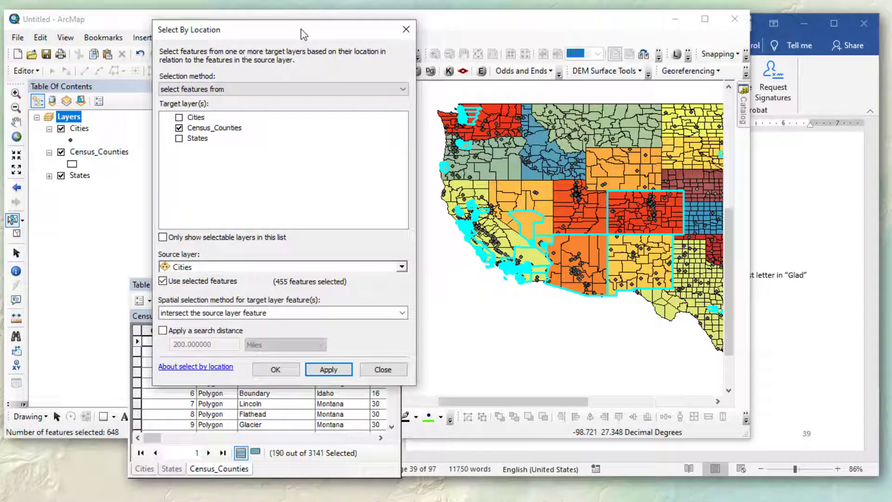
left_click(61, 152)
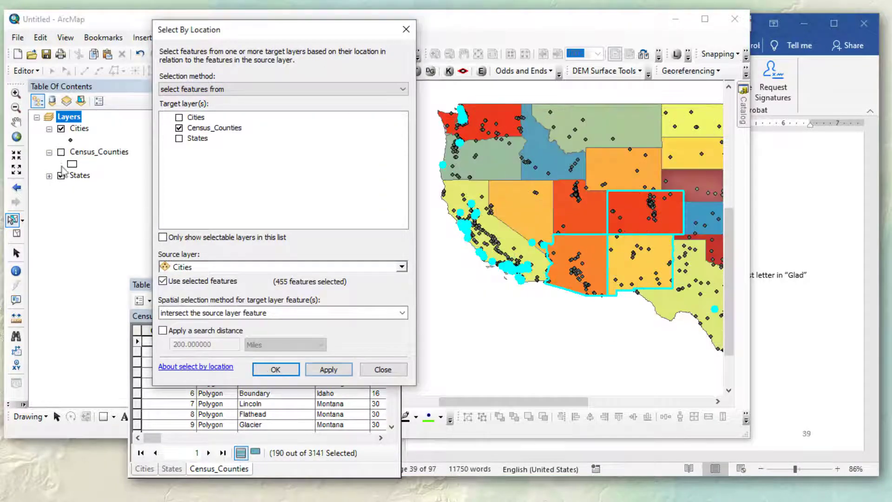
left_click(62, 176)
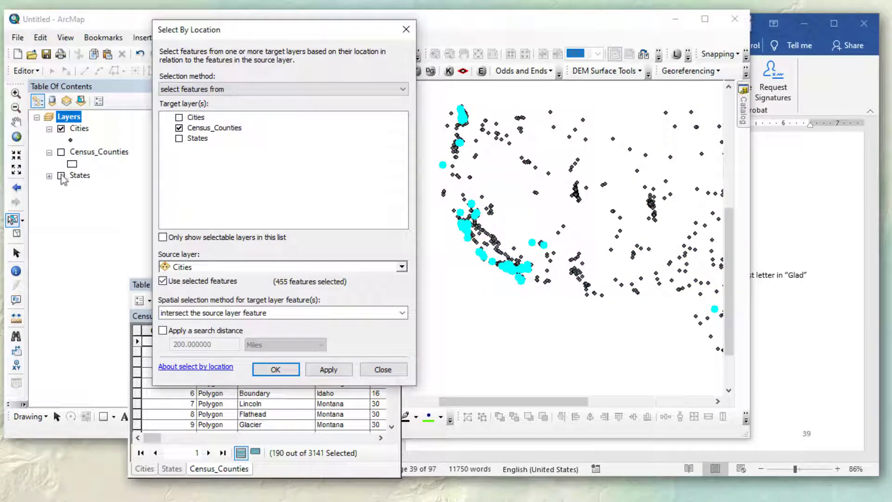
left_click(61, 176)
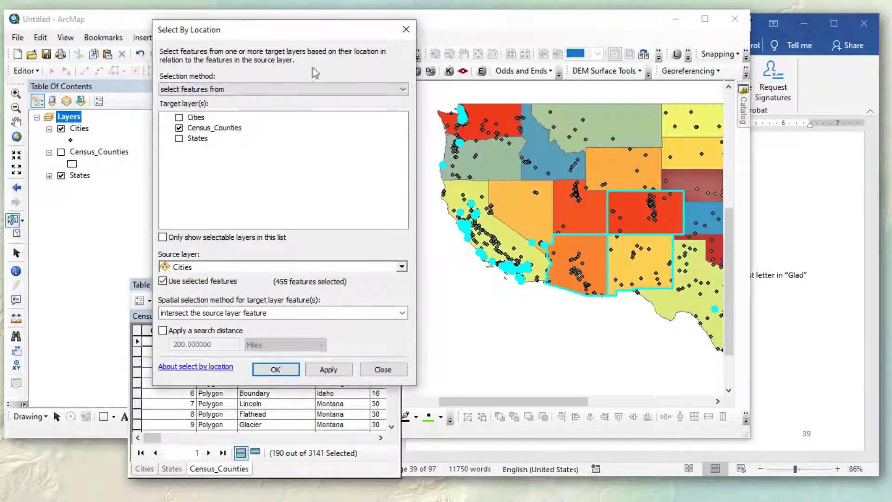
left_click(406, 29)
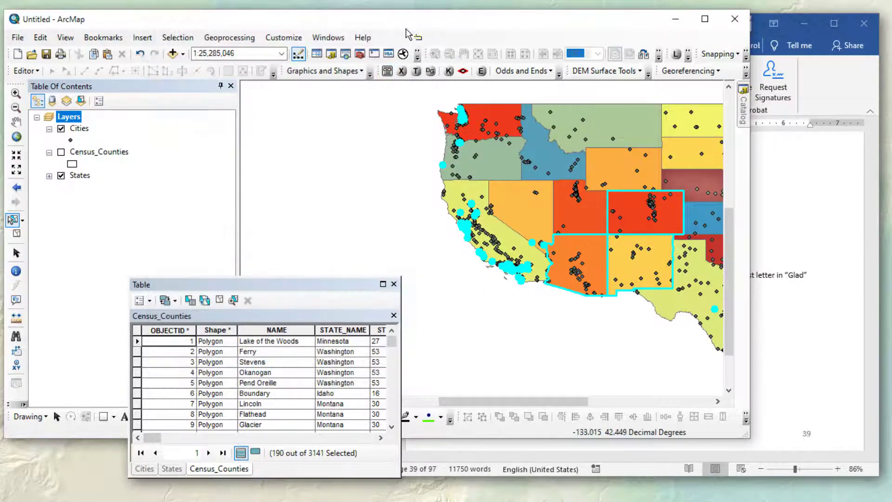
Step: Open Select by Attributes for the Cities table and replace the old expression with one beginning NAME LIKE
left_click(145, 468)
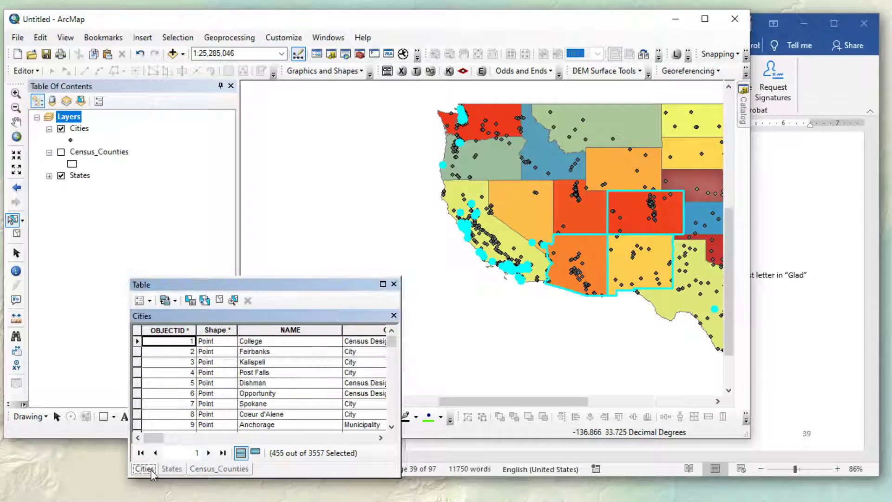
left_click(190, 300)
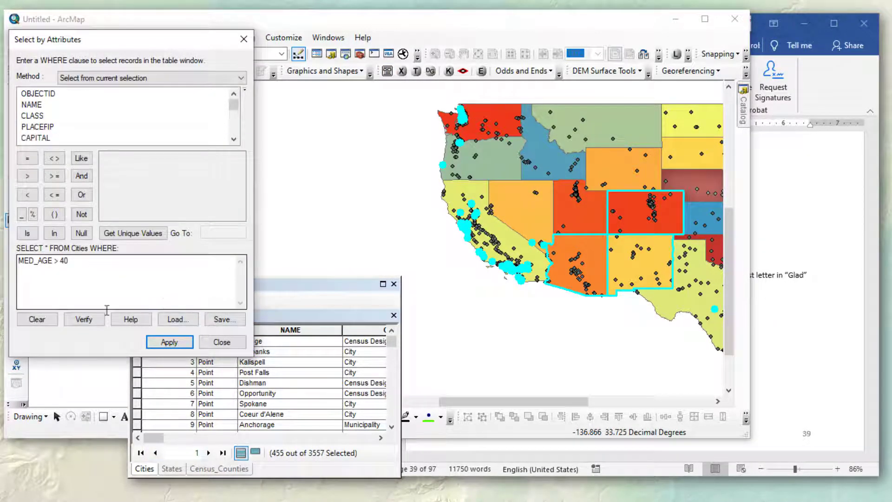
left_click(40, 320)
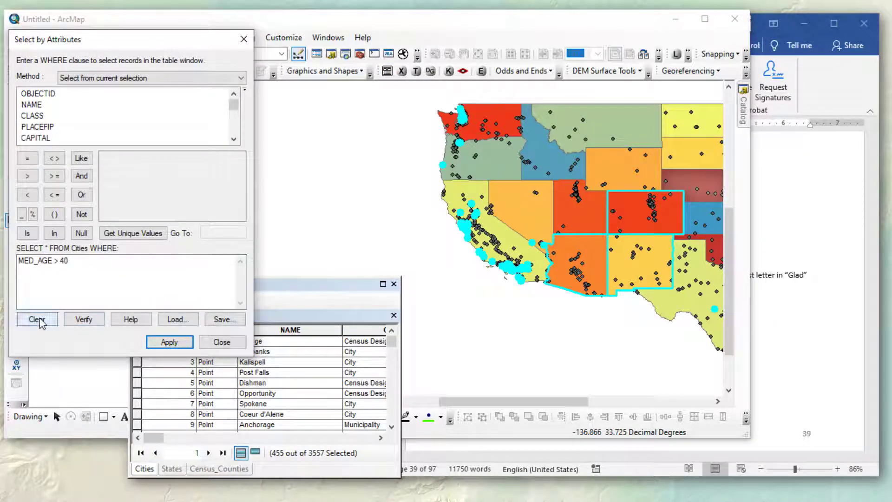
left_click(31, 105)
double_click(32, 105)
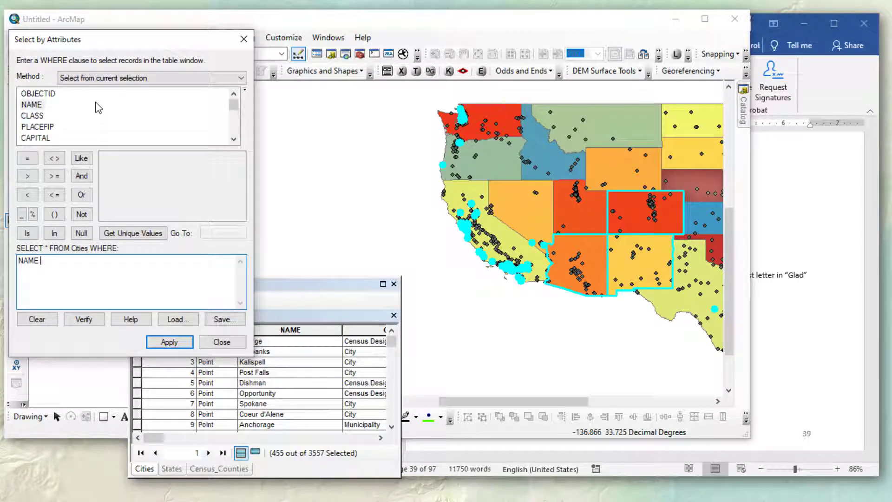
left_click(82, 159)
type("G")
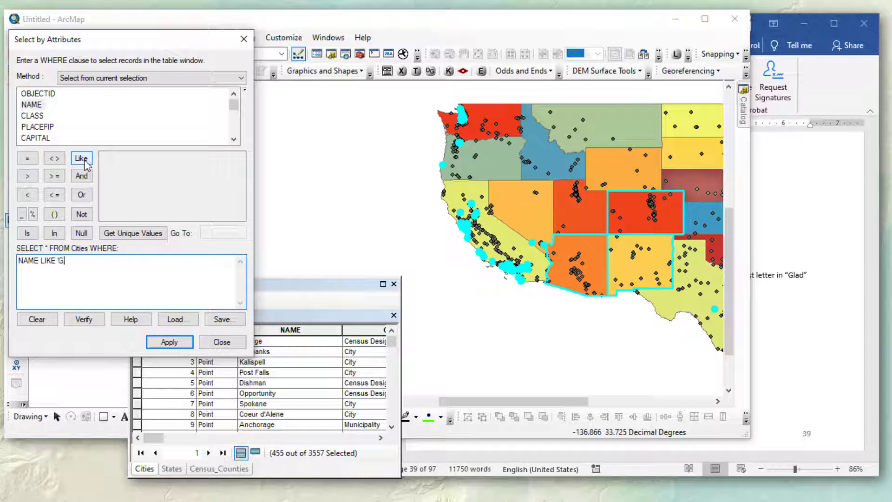
Step: Recheck question 24's "somewhere in the name" wording in Word and complete the ArcMap query as NAME LIKE '%Glad%'
left_click(788, 277)
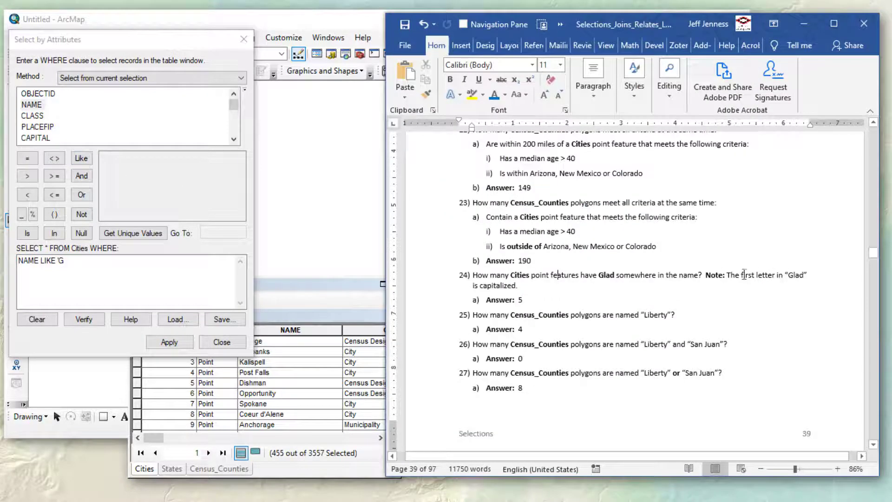
left_click_drag(616, 275, 591, 279)
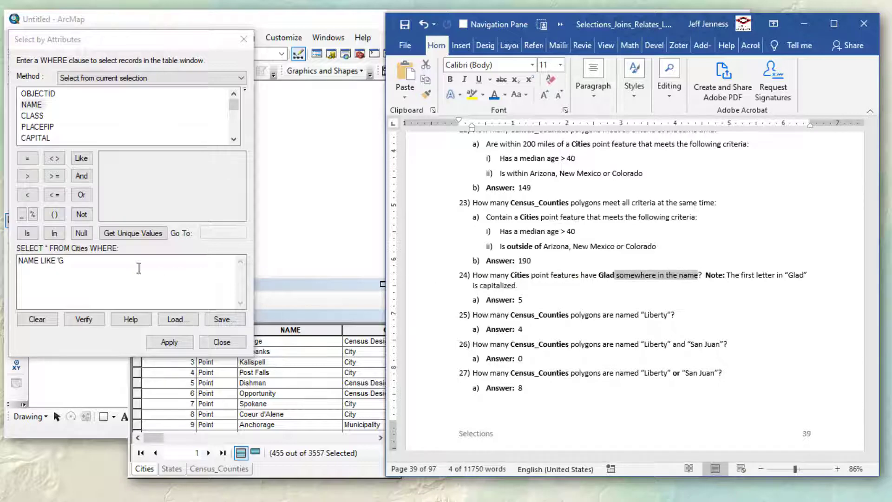
left_click(90, 266)
key("BackSpace")
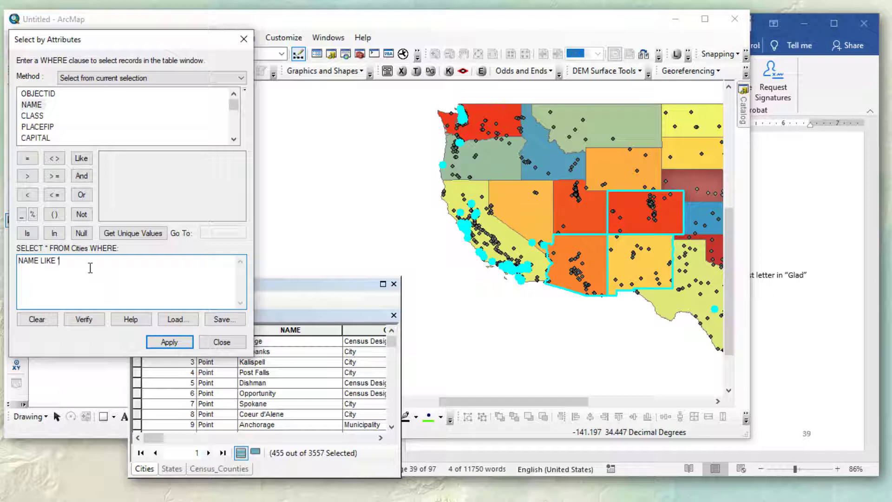
left_click(33, 215)
type("Glad%'")
Step: Apply the Cities query with Create a new selection and show only the selected records in the table
left_click(120, 79)
left_click(115, 90)
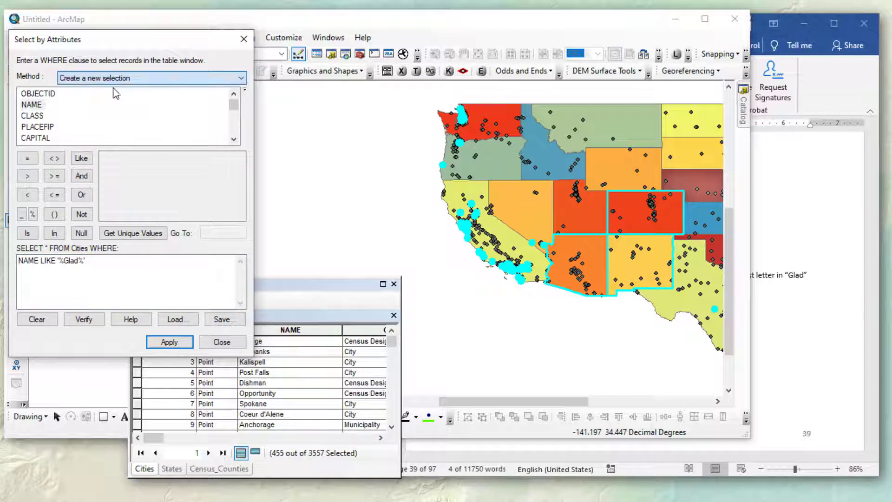
left_click(169, 342)
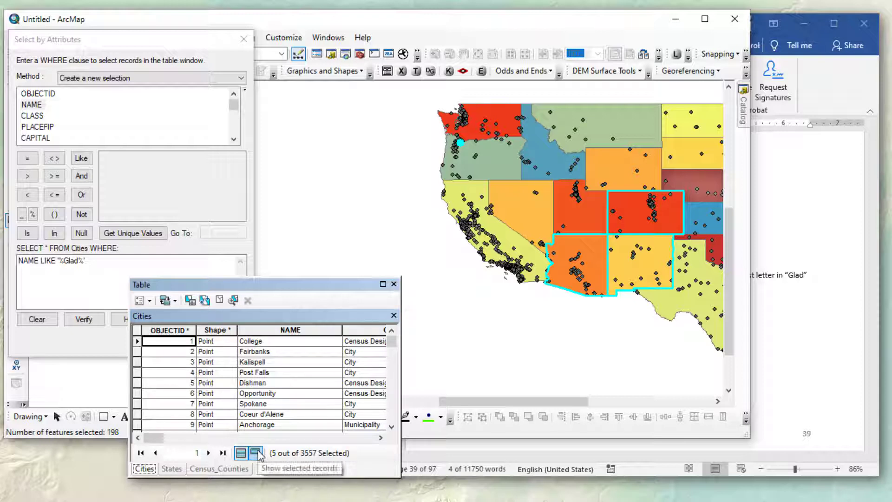
left_click(255, 452)
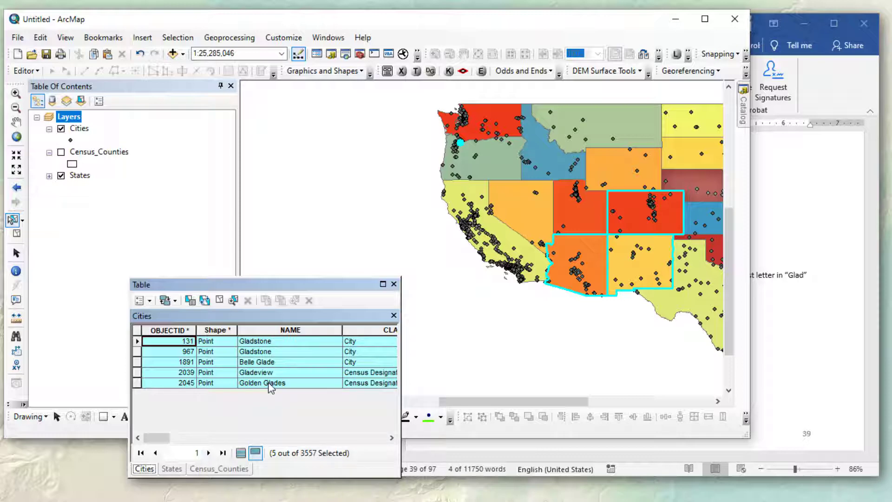
Step: Read question 25 in Word and open Select by Attributes for the Census_Counties table in ArcMap
left_click(779, 278)
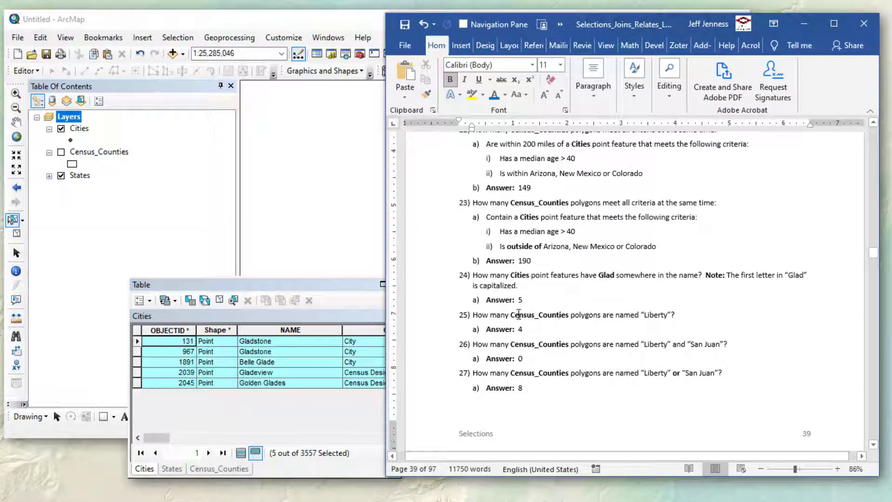
left_click_drag(511, 315, 670, 310)
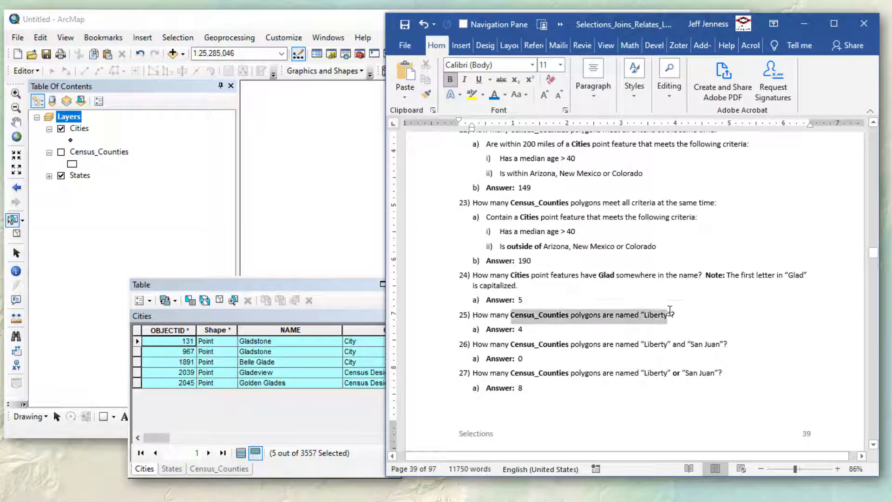
left_click(260, 285)
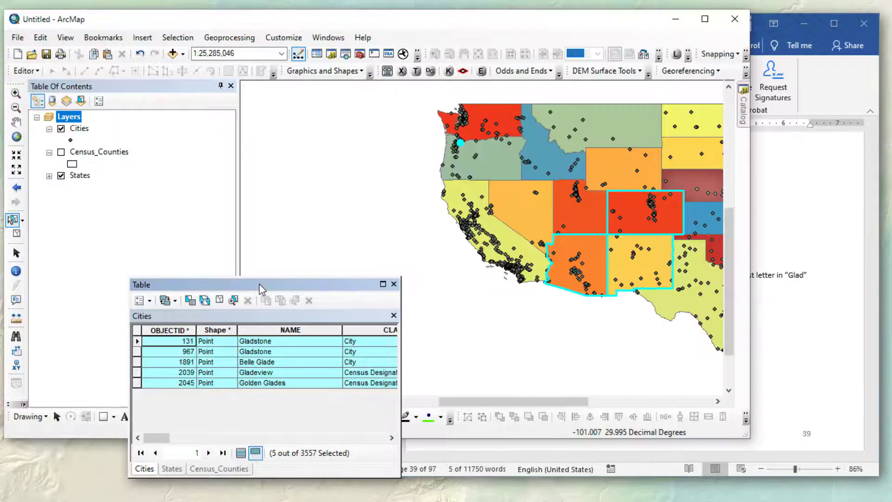
left_click(211, 468)
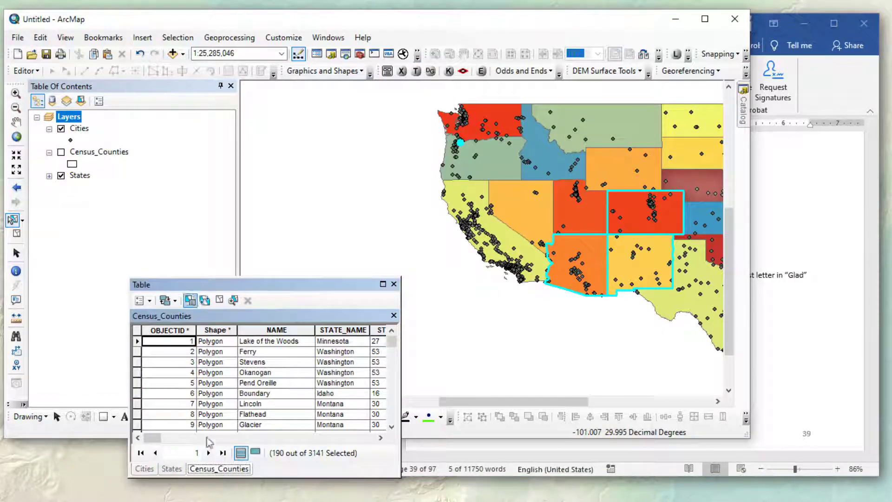
left_click(189, 300)
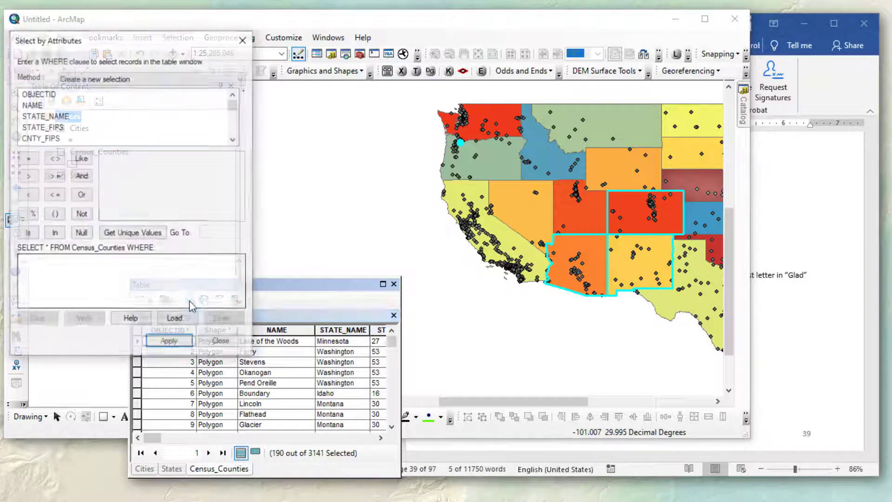
left_click_drag(159, 39, 220, 31)
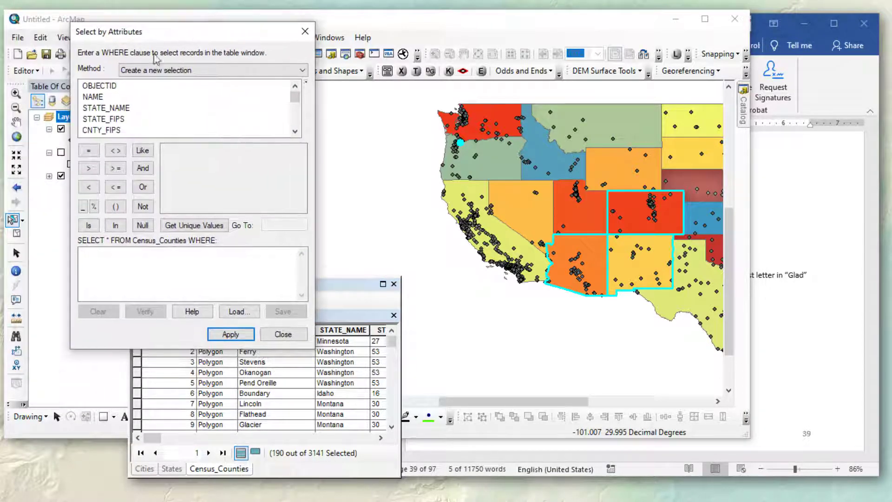
Step: Build the Census_Counties expression NAME = 'Liberty', picking the county name from the field's unique values
left_click(94, 97)
double_click(95, 98)
left_click(88, 150)
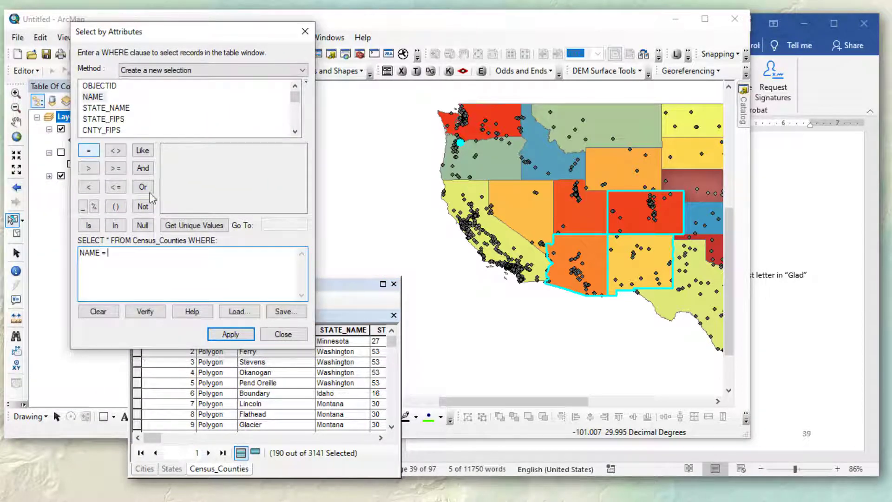
left_click(199, 225)
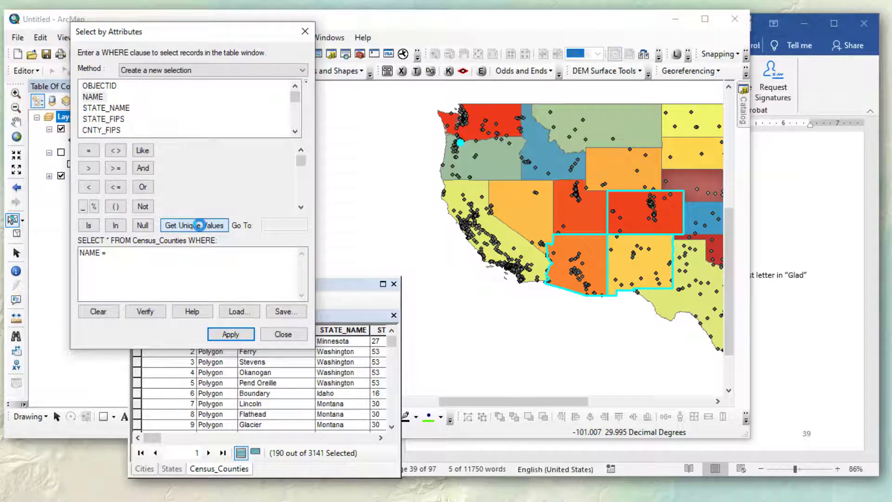
left_click(272, 225)
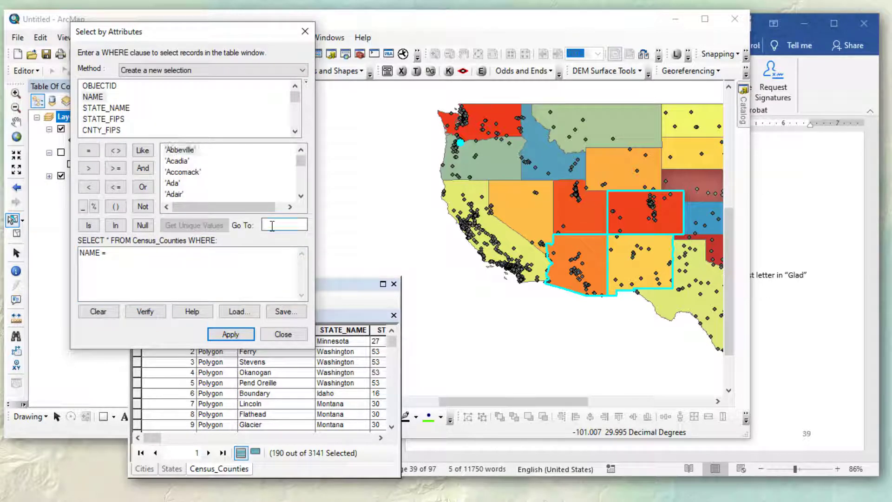
type("li")
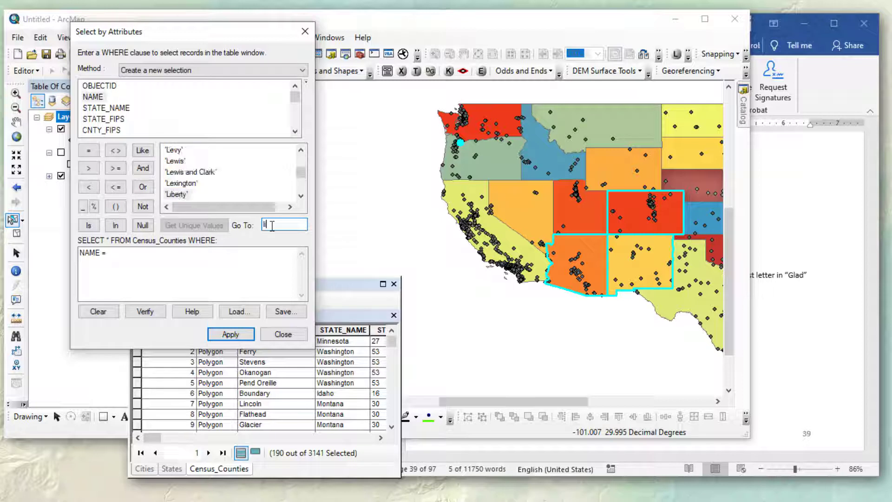
double_click(174, 194)
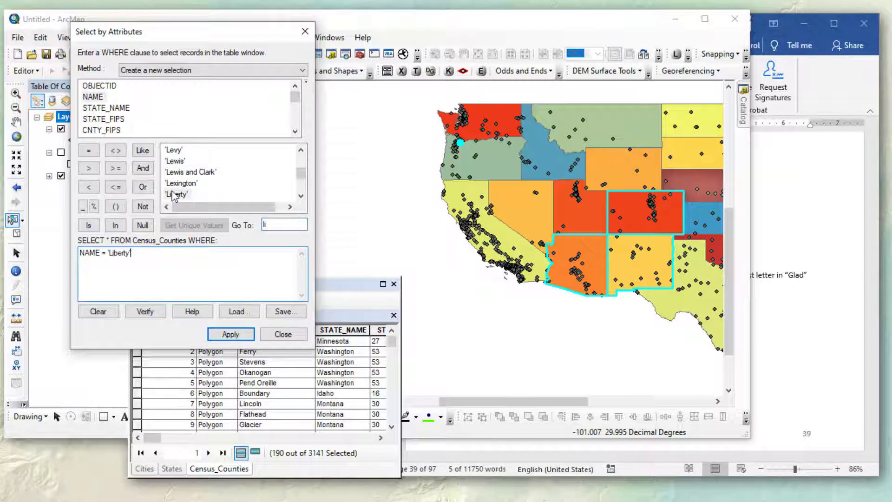
Step: Turn on the Census_Counties layer, apply the Liberty query with Create a new selection, and briefly show only the selected records
left_click(168, 73)
left_click(166, 83)
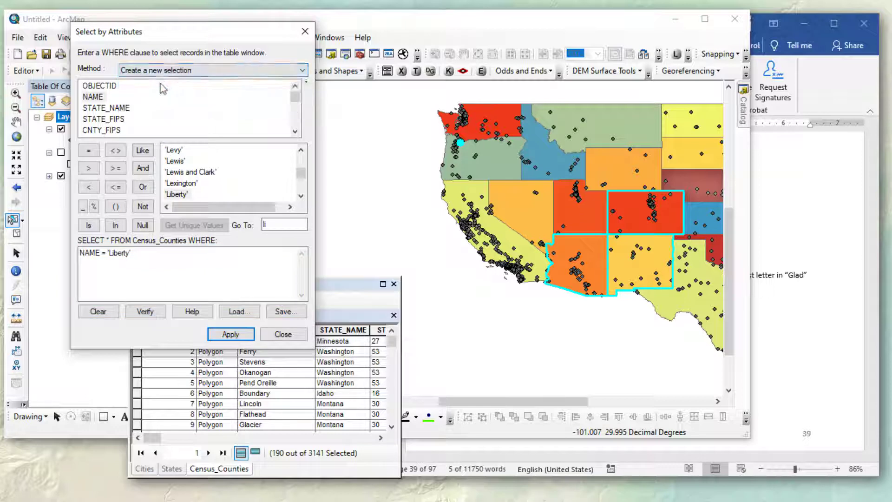
left_click(61, 153)
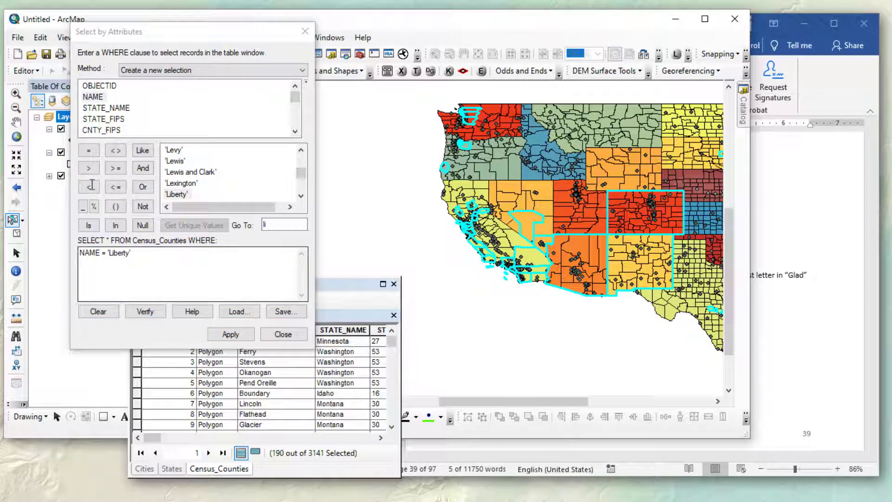
left_click(234, 336)
left_click(236, 335)
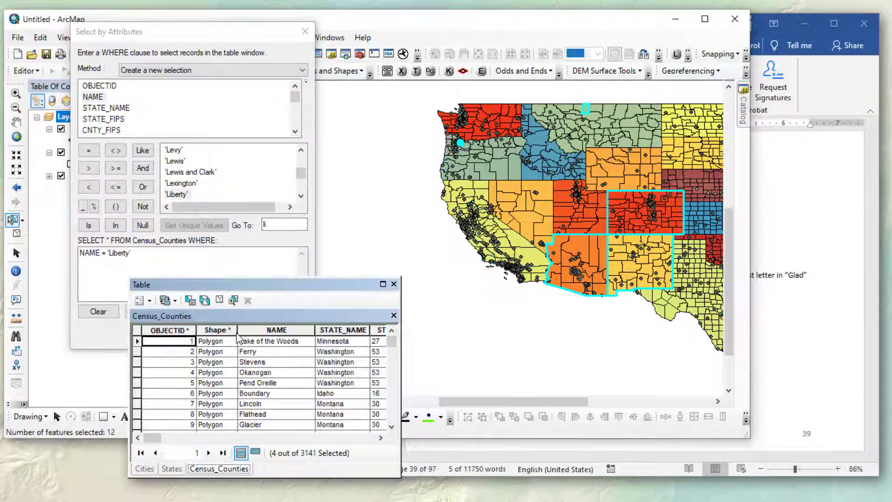
left_click(255, 452)
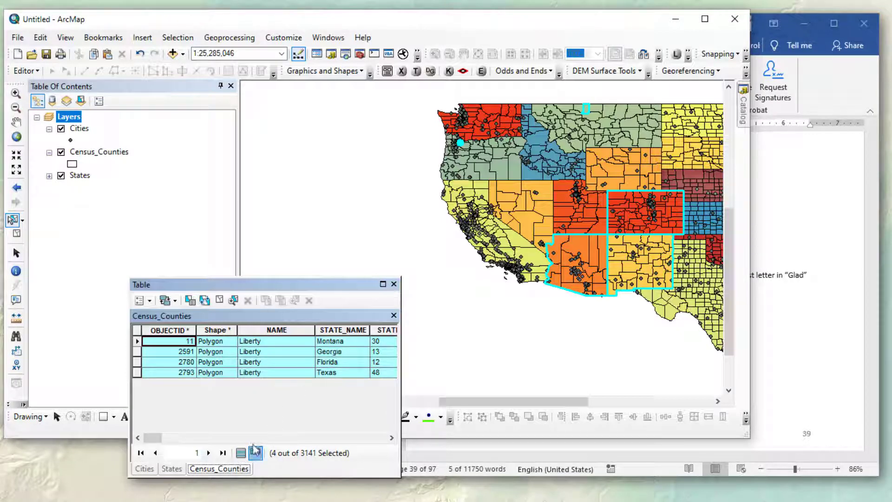
left_click(241, 453)
Step: Switch to Word to compare the selection with question 25's answer and read question 26
left_click(776, 301)
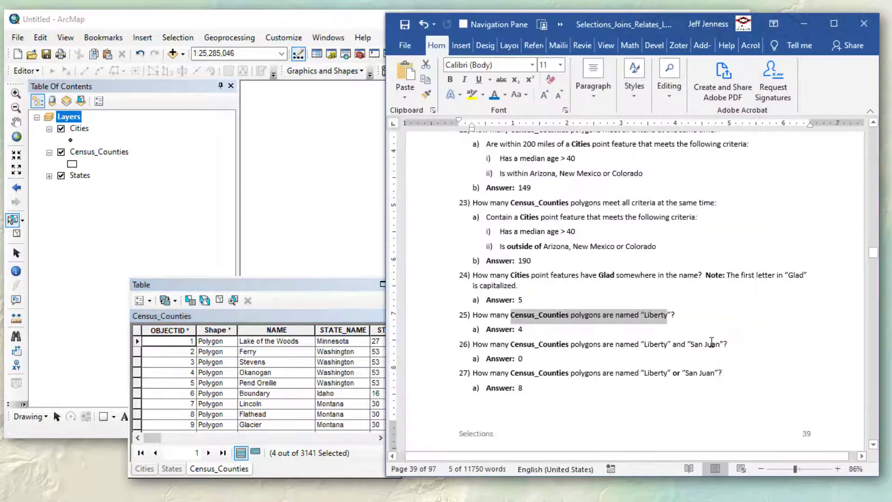
left_click_drag(615, 315, 674, 316)
left_click(655, 323)
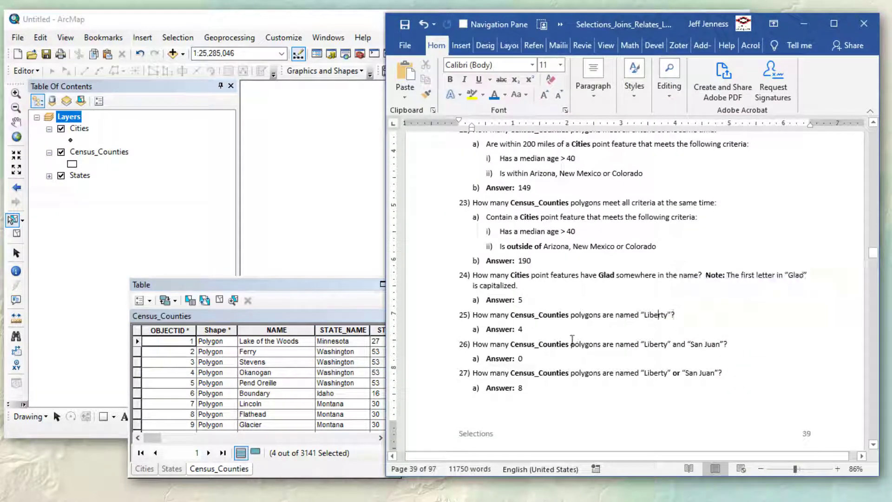
left_click(571, 343)
Step: Back in ArcMap, reopen Select by Attributes for Census_Counties and extend the Liberty expression with AND NAME =
left_click(300, 295)
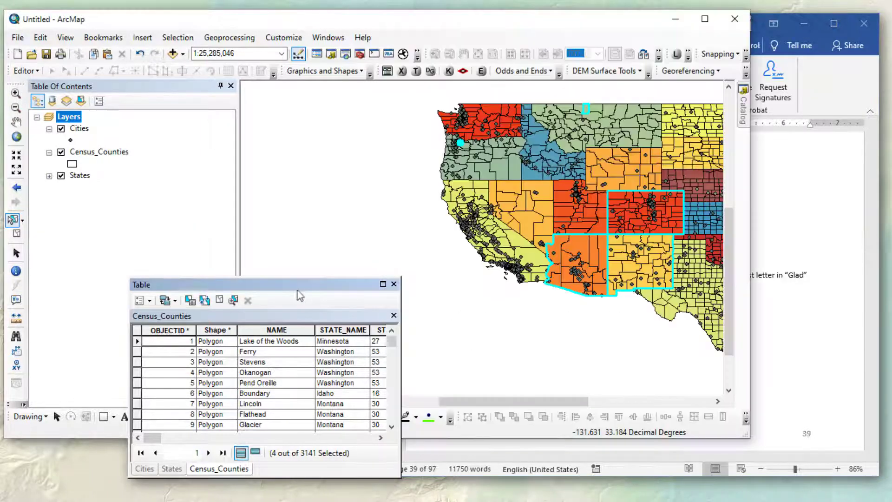
left_click(190, 301)
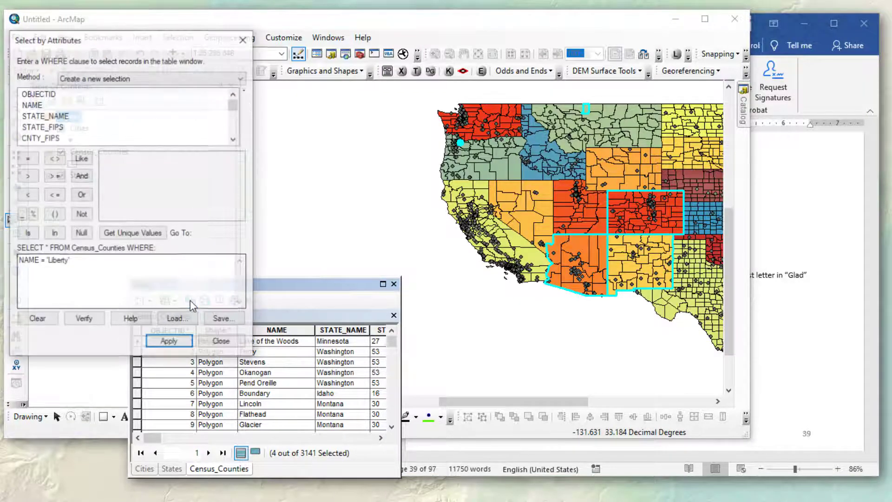
left_click(80, 262)
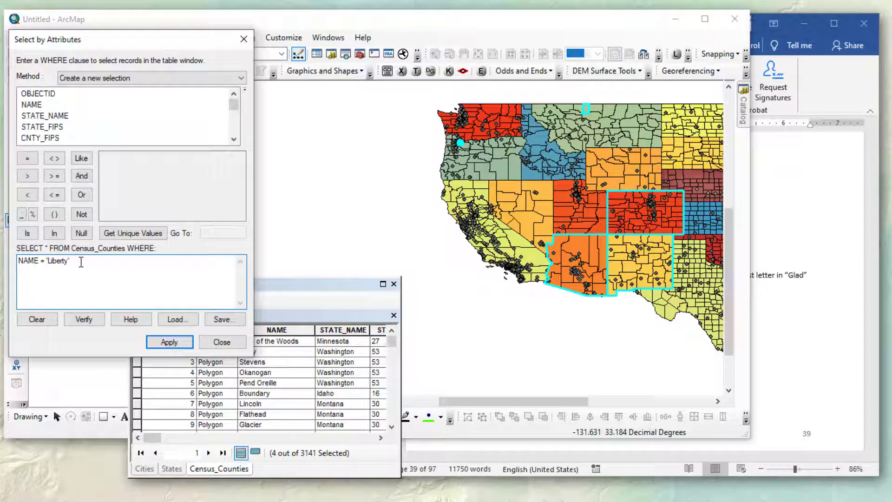
left_click(82, 176)
double_click(31, 104)
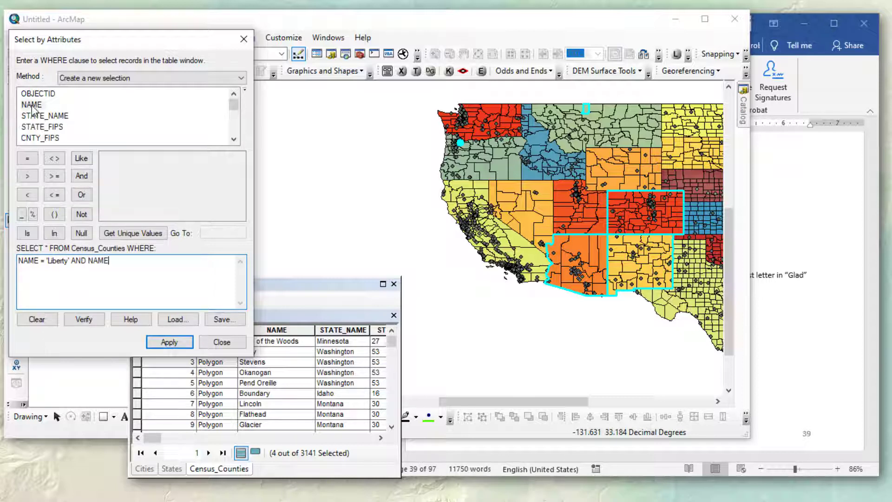
left_click(28, 158)
Step: Complete the second condition with 'San Juan' from the unique values and apply the query to Census_Counties
left_click(133, 234)
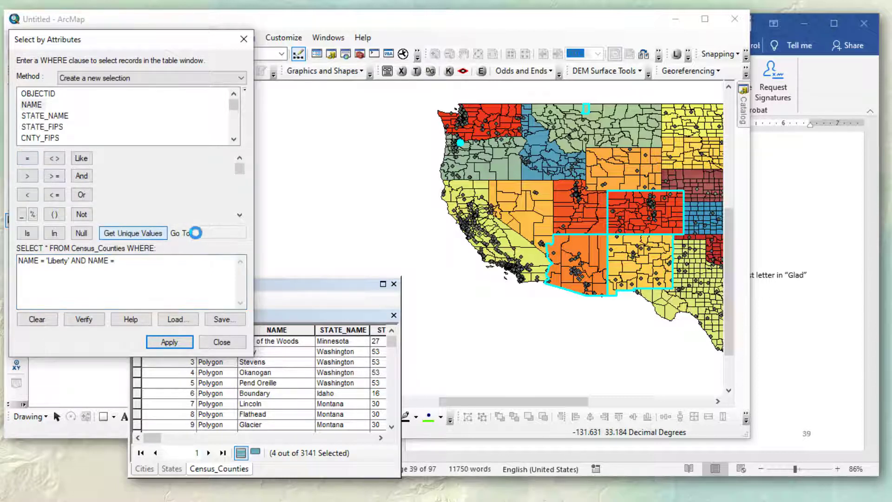
left_click(212, 233)
type("s")
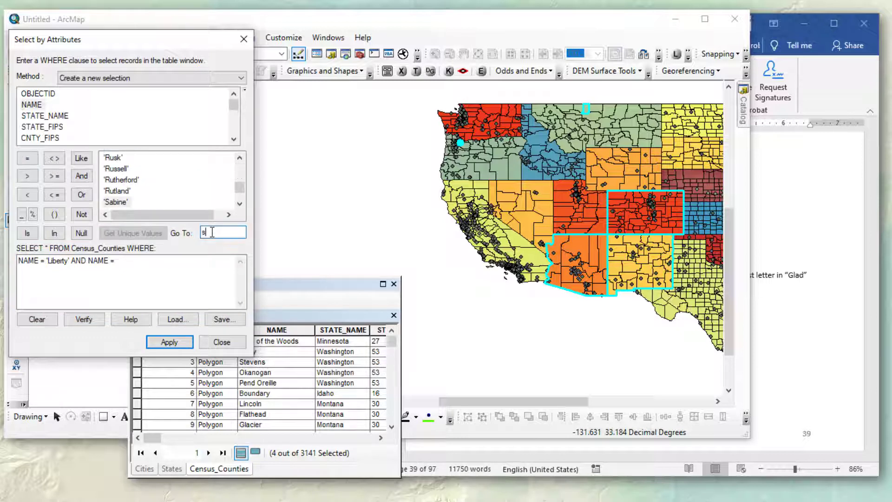
type("an j")
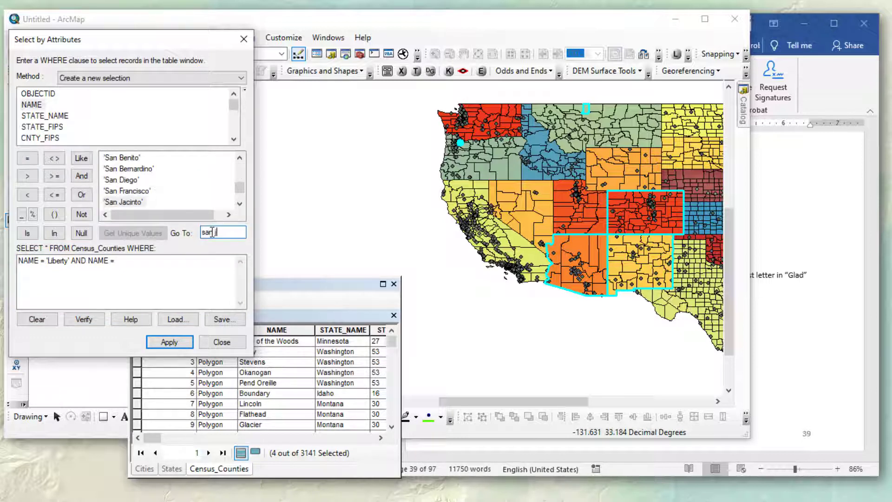
type("u")
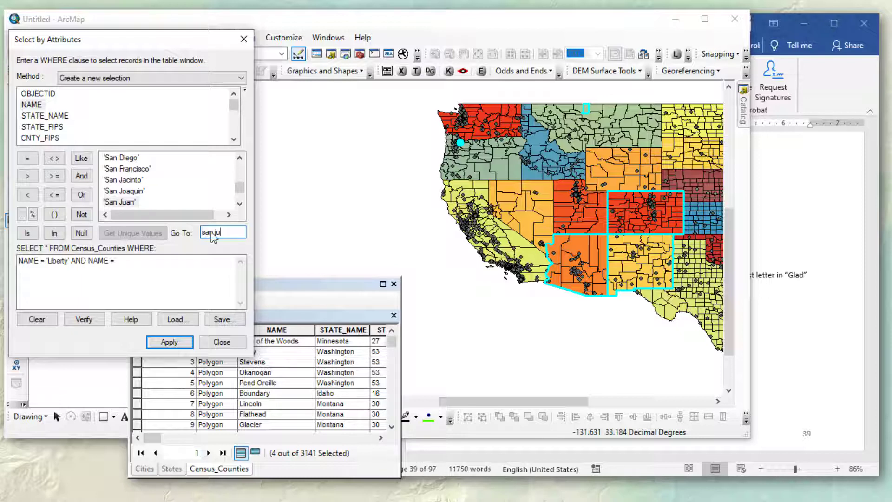
double_click(129, 202)
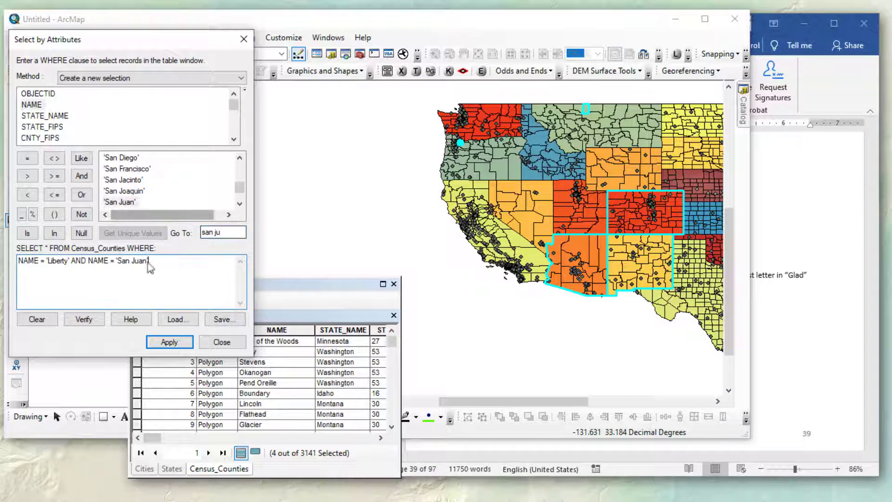
left_click(169, 341)
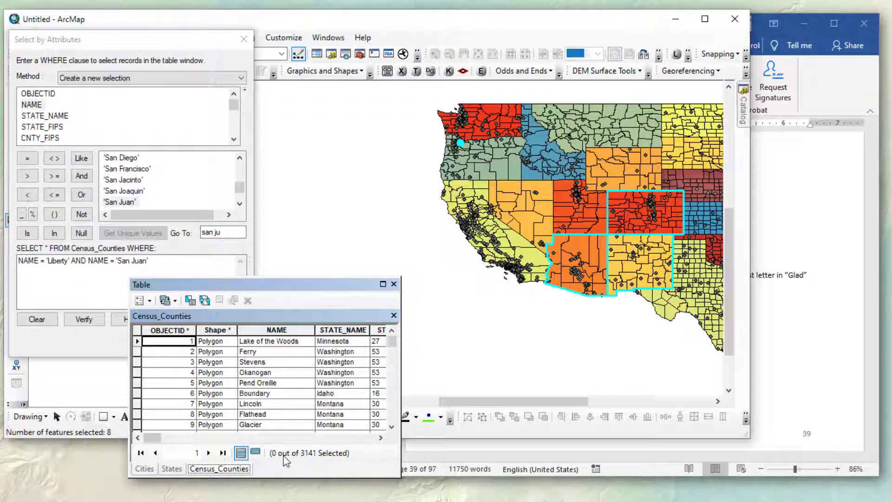
Step: Examine how the expression NAME = 'Liberty' AND NAME = 'San Juan' combines its two conditions
left_click(82, 356)
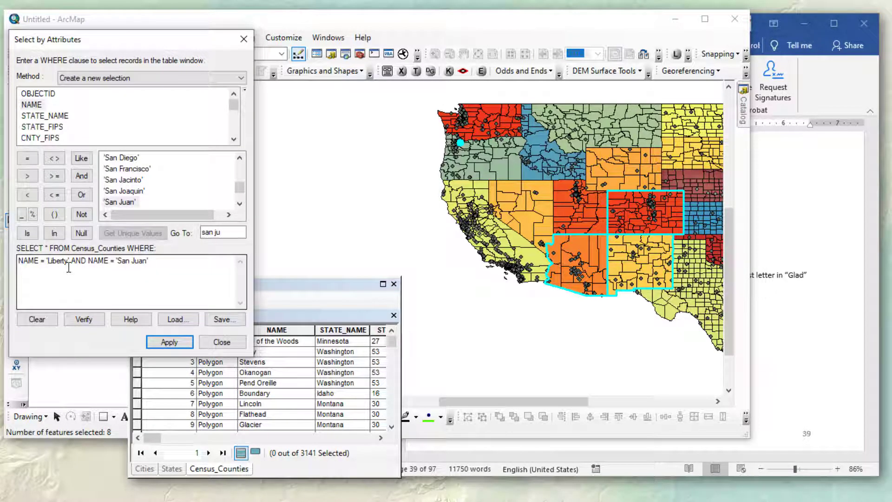
left_click(146, 262)
left_click_drag(161, 262, 17, 262)
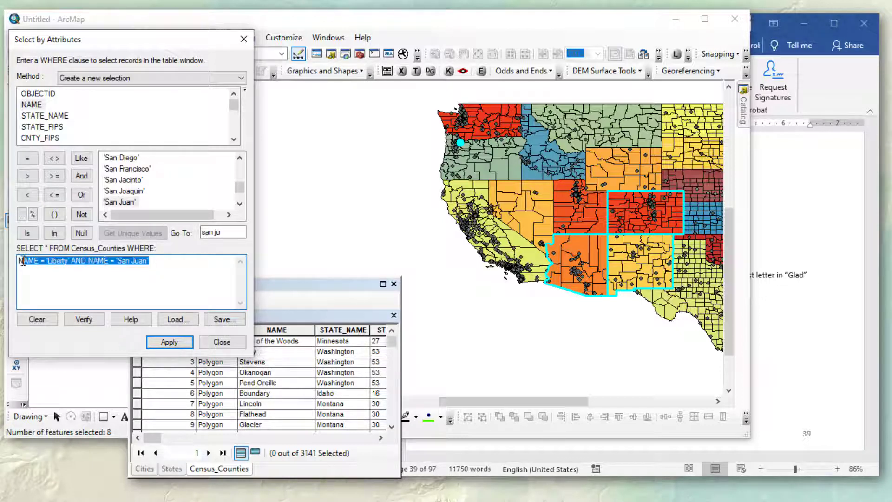
Step: Check questions 26 and 27 in Word, and in ArcMap replace AND with OR in the expression and apply it
double_click(82, 262)
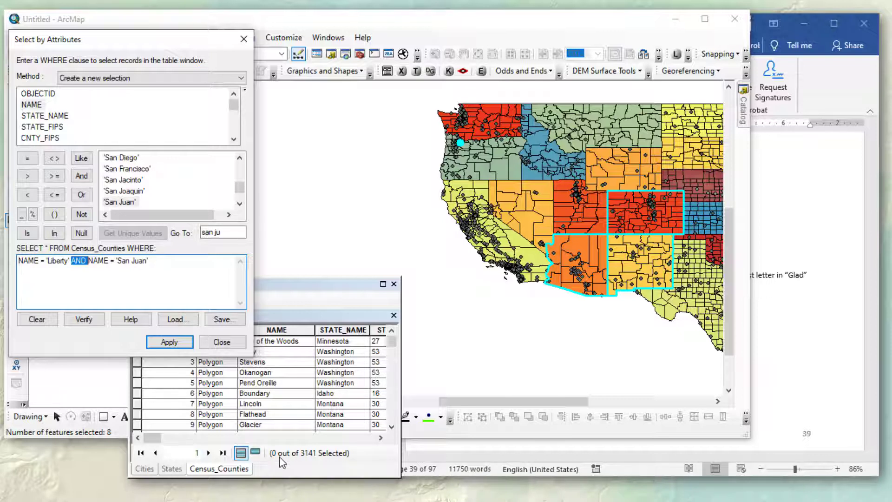
left_click(840, 360)
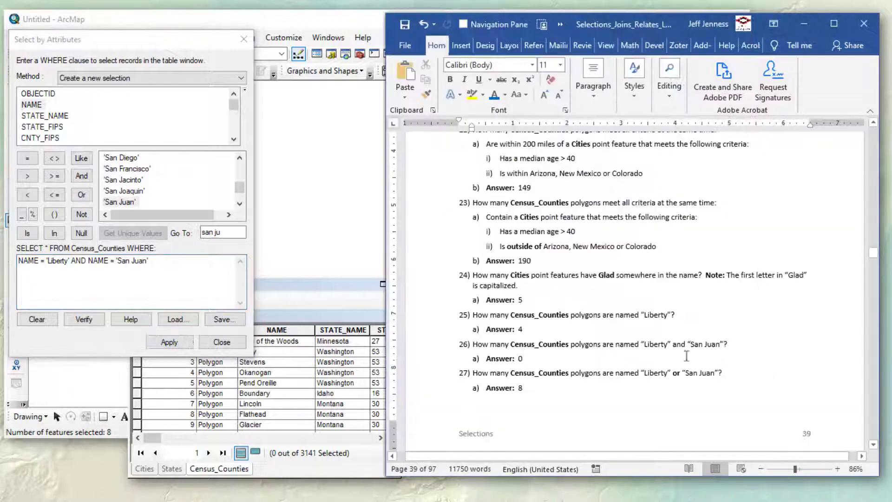
left_click(569, 357)
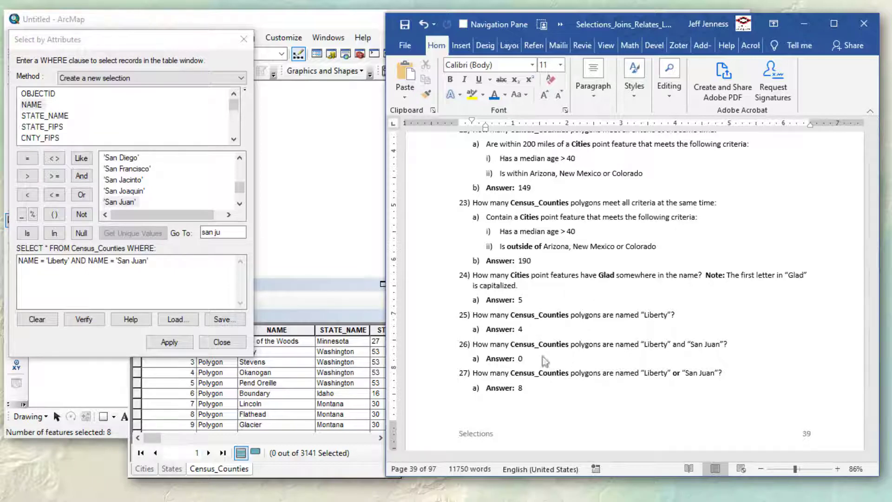
left_click(228, 352)
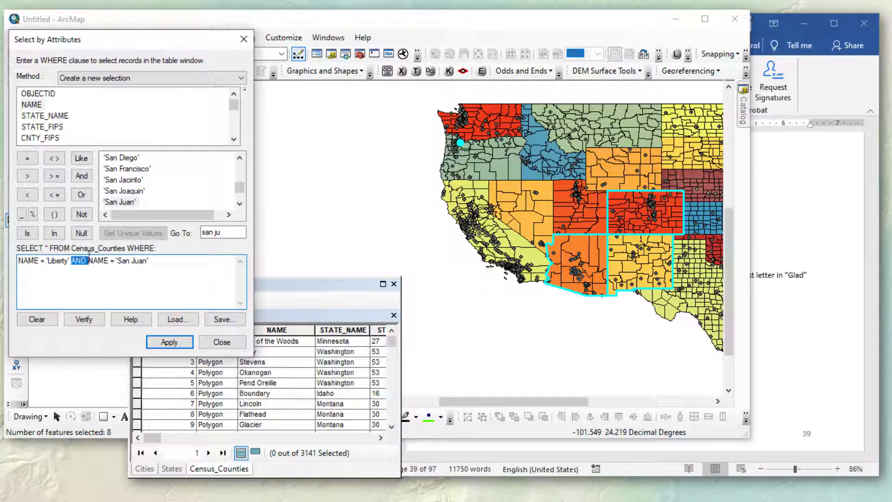
type("OR")
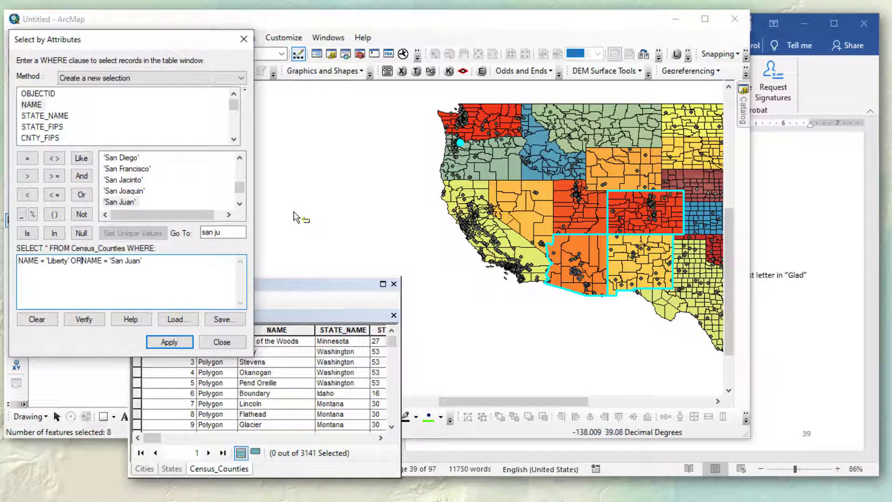
left_click(169, 342)
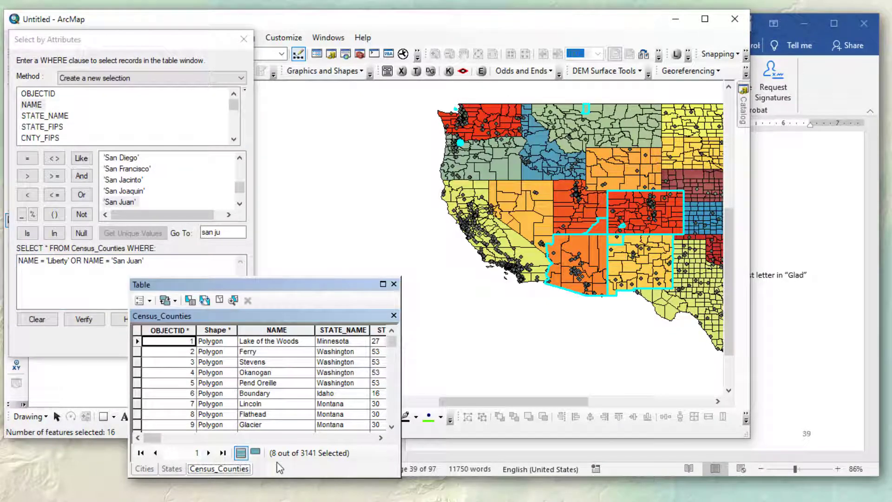
Step: Compare the selection with question 27's answer in Word and move on to the start of Exercise 4
left_click(850, 99)
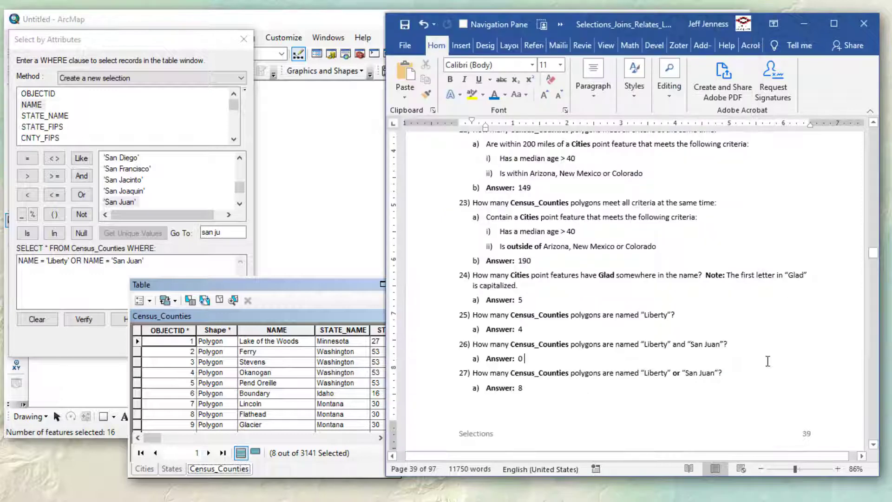
scroll(767, 361, "down", 3)
scroll(767, 361, "down", 3)
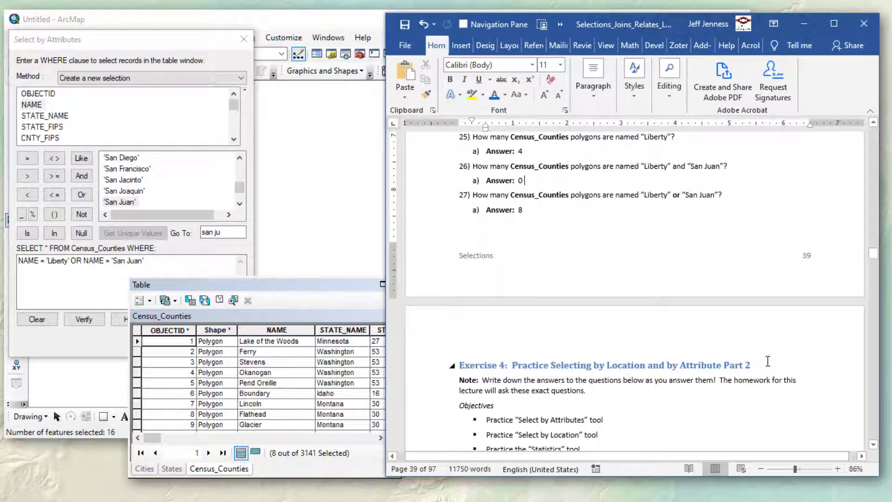